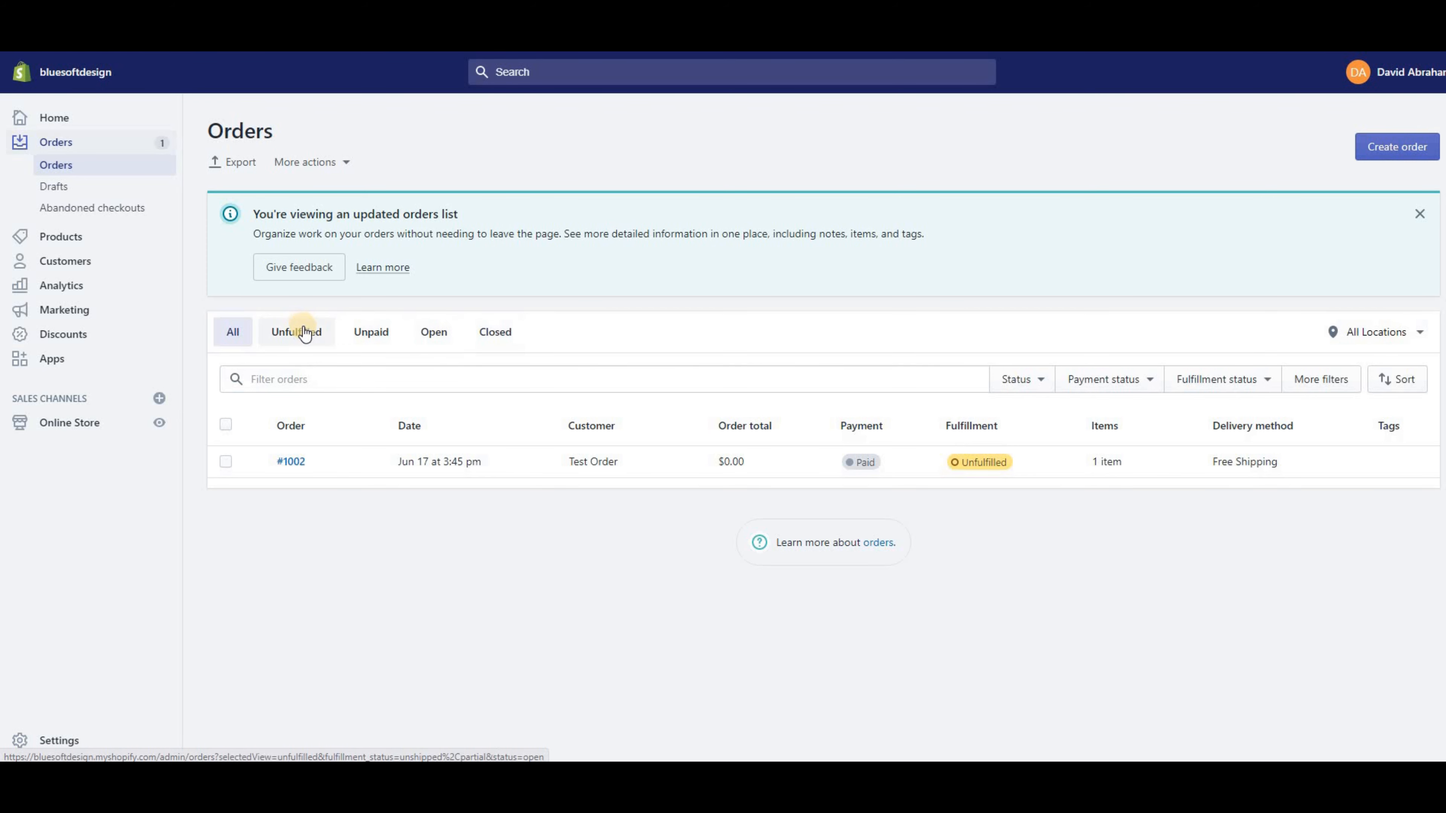
View the orders list by Unfulfilled, Unpaid, Open and Closed, and return to all orders.
{"action": "left_click", "coordinate": [305, 342]}
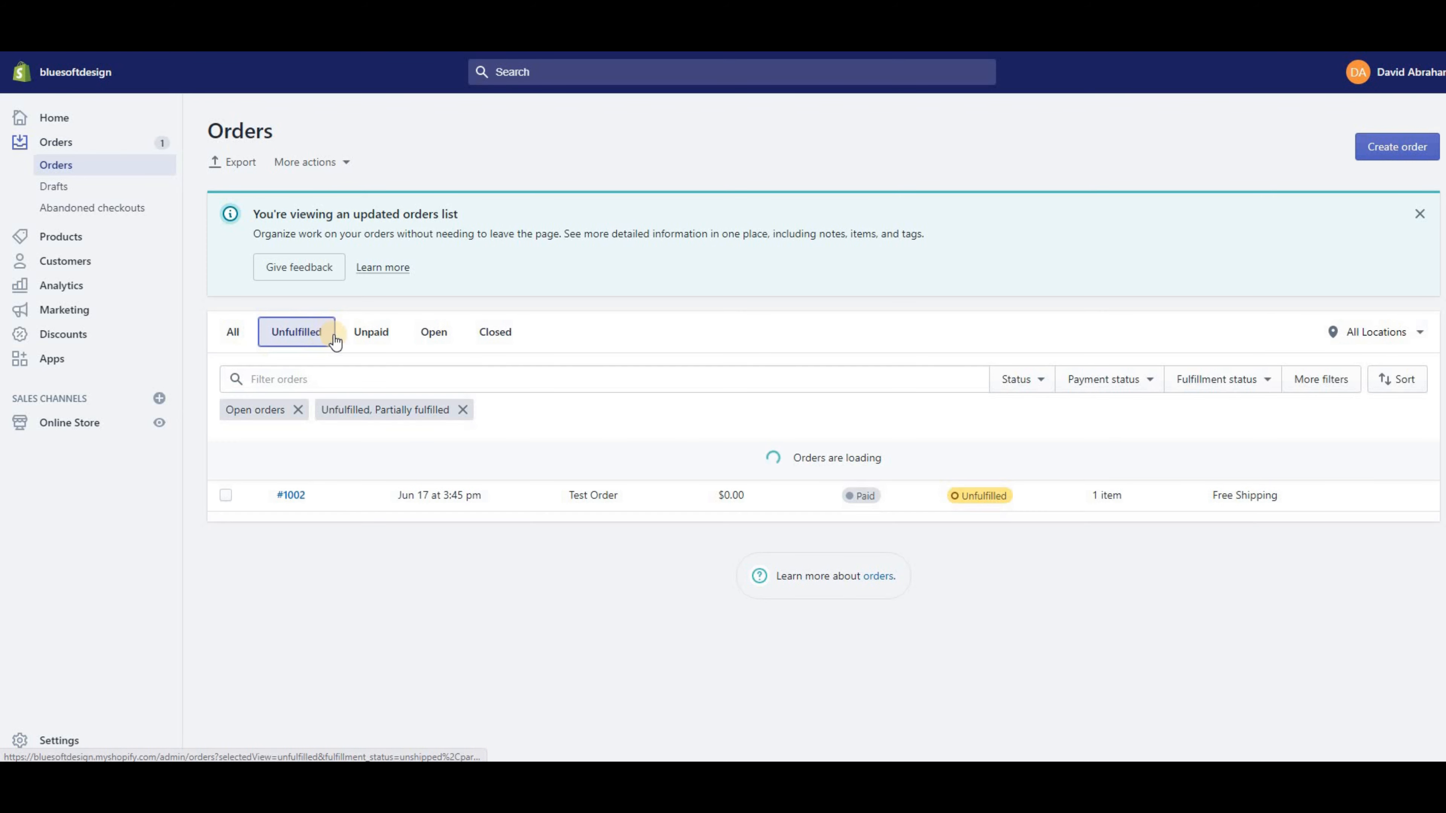
{"action": "left_click", "coordinate": [373, 341]}
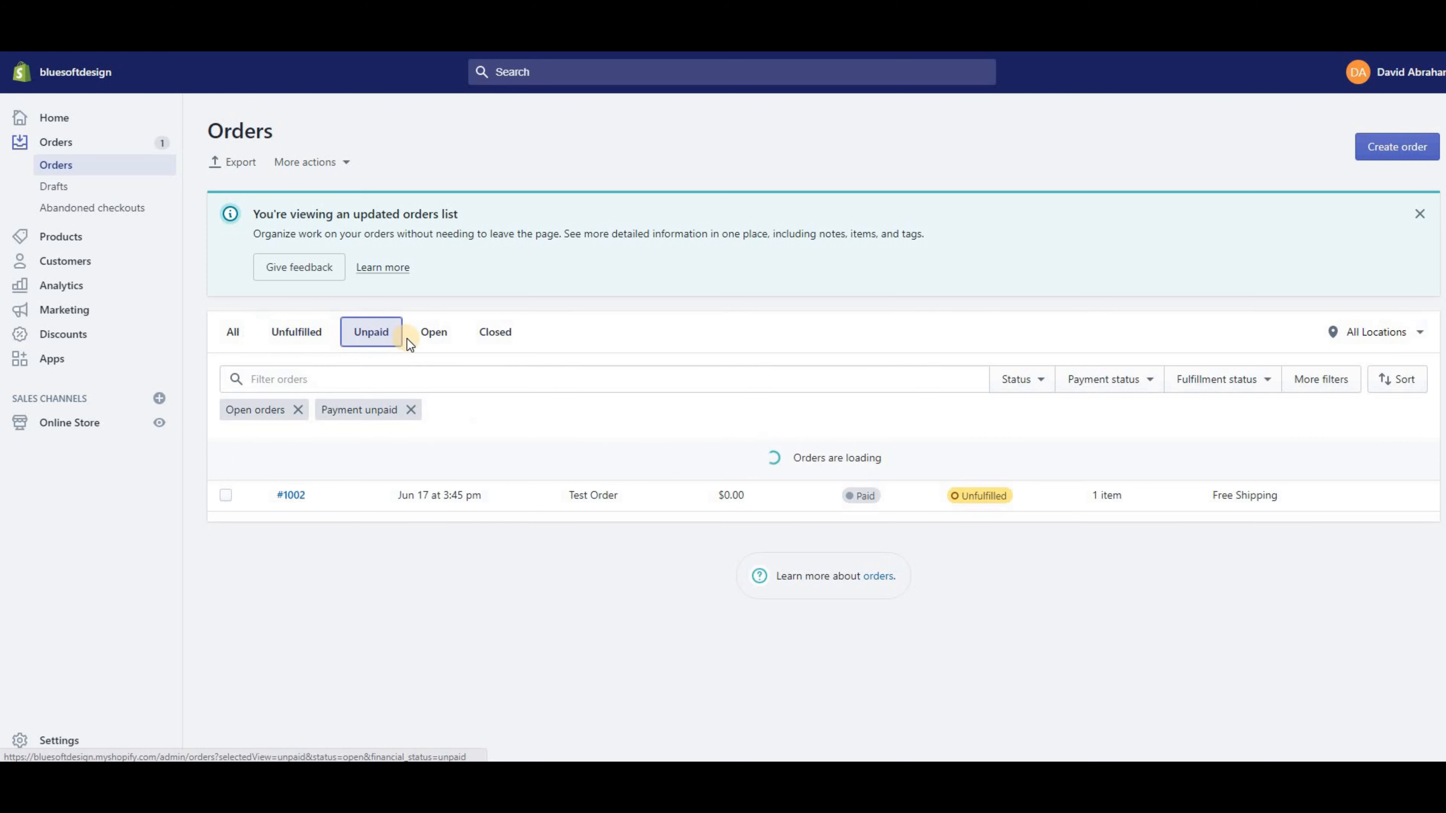
{"action": "left_click", "coordinate": [433, 336]}
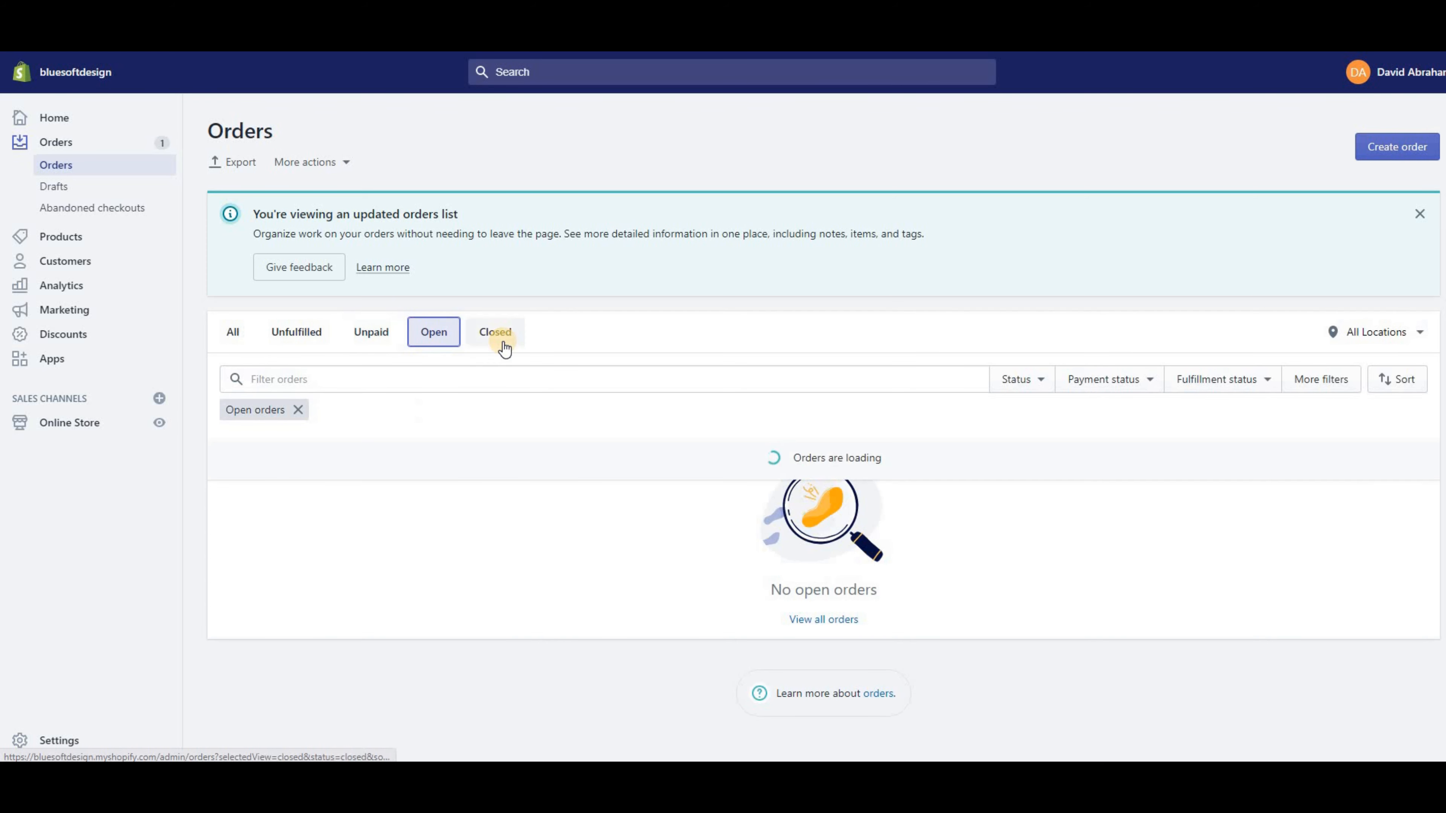
{"action": "left_click", "coordinate": [496, 333]}
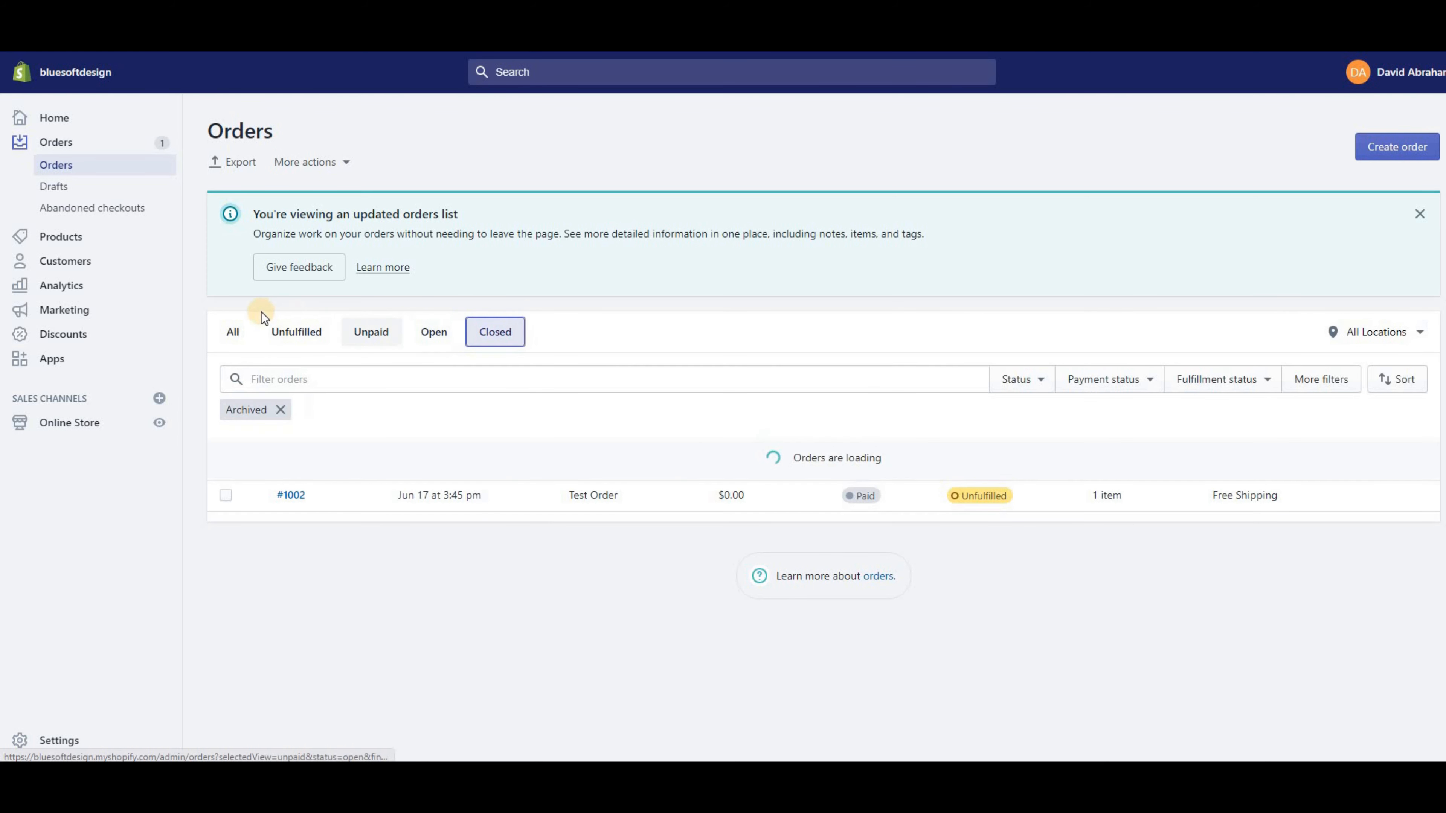
{"action": "left_click", "coordinate": [233, 332]}
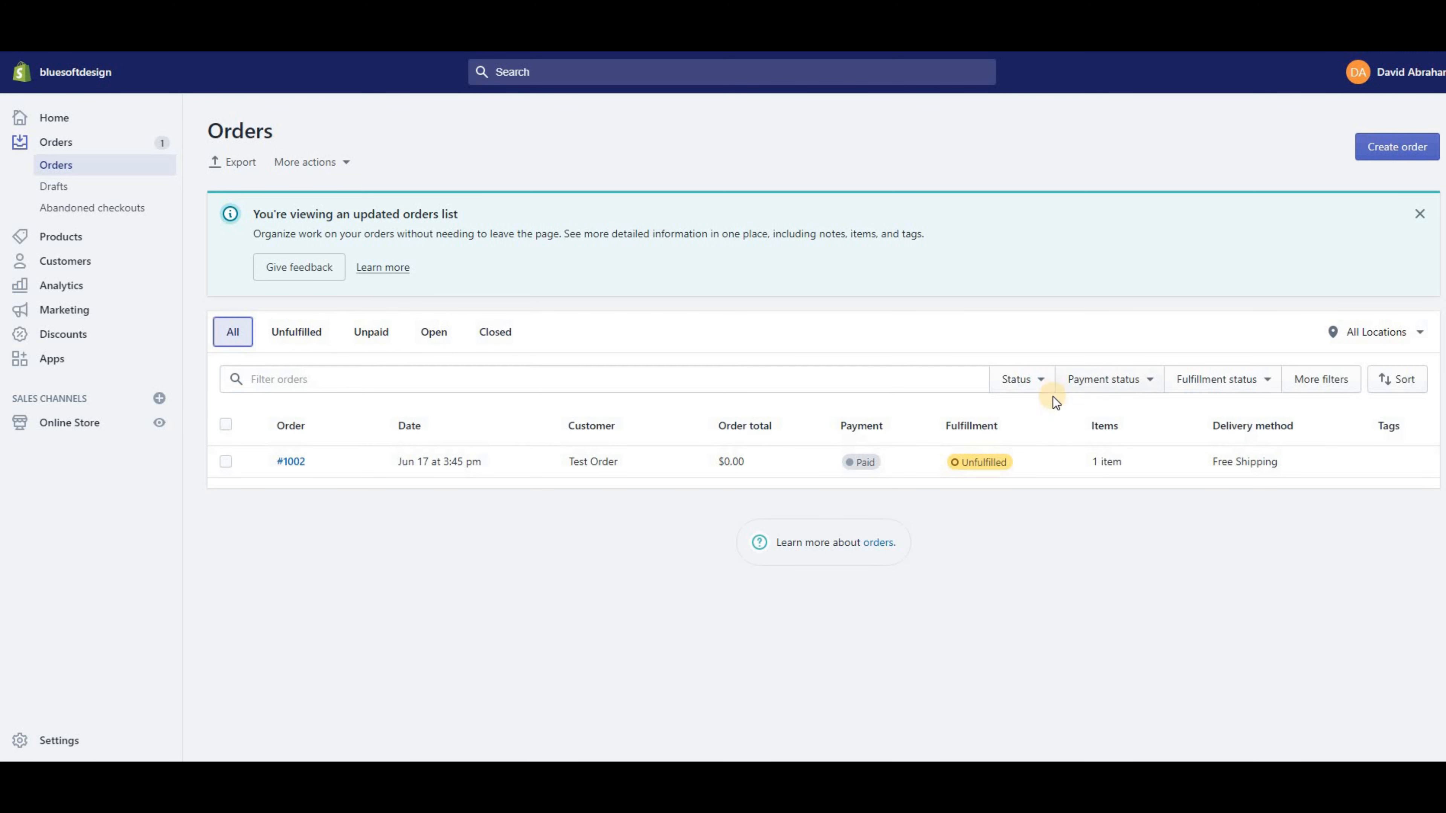
Examine the Status and Payment status filter options and the additional order filters without applying any.
{"action": "left_click", "coordinate": [1041, 380]}
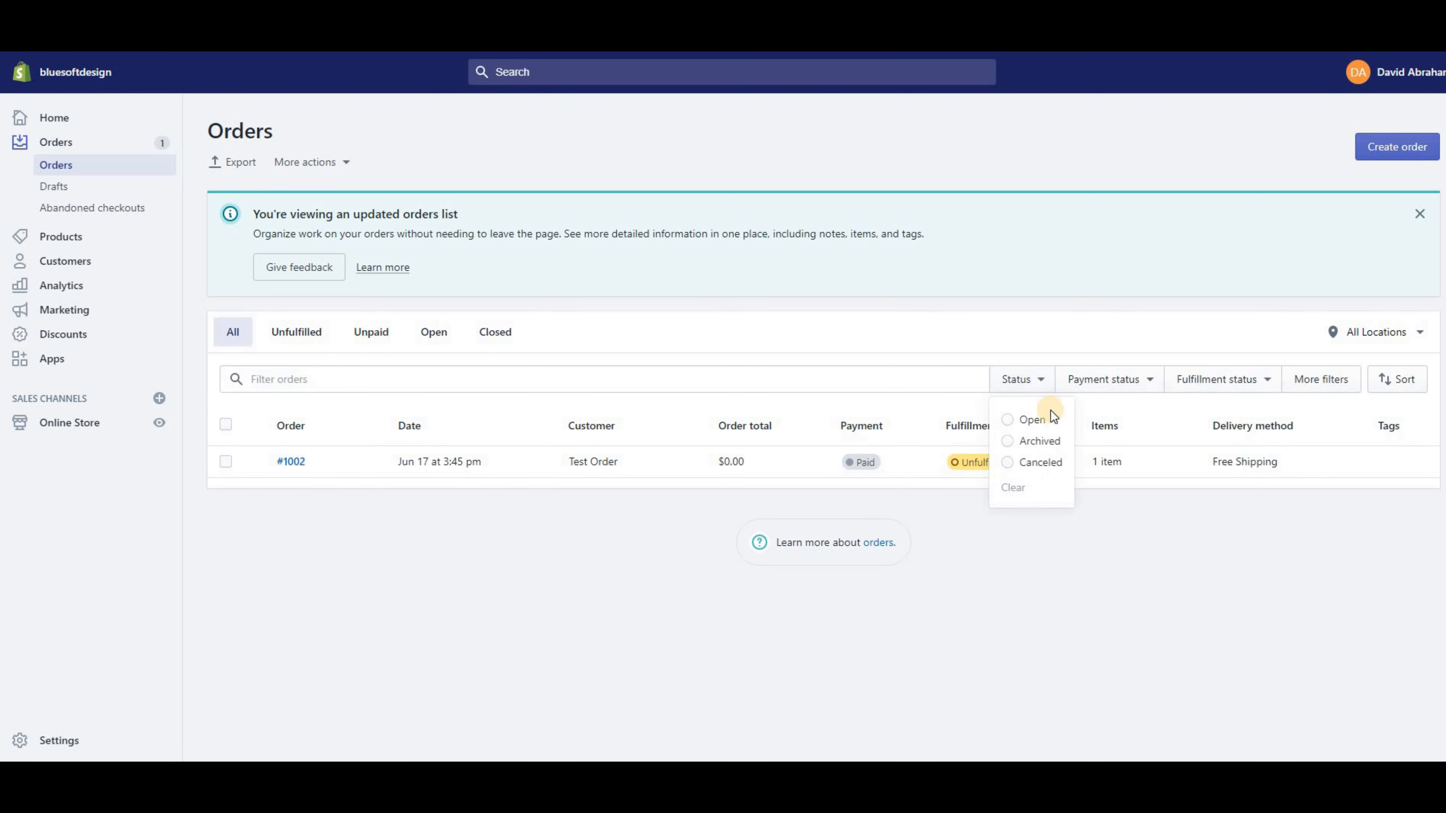
{"action": "left_click", "coordinate": [1130, 379]}
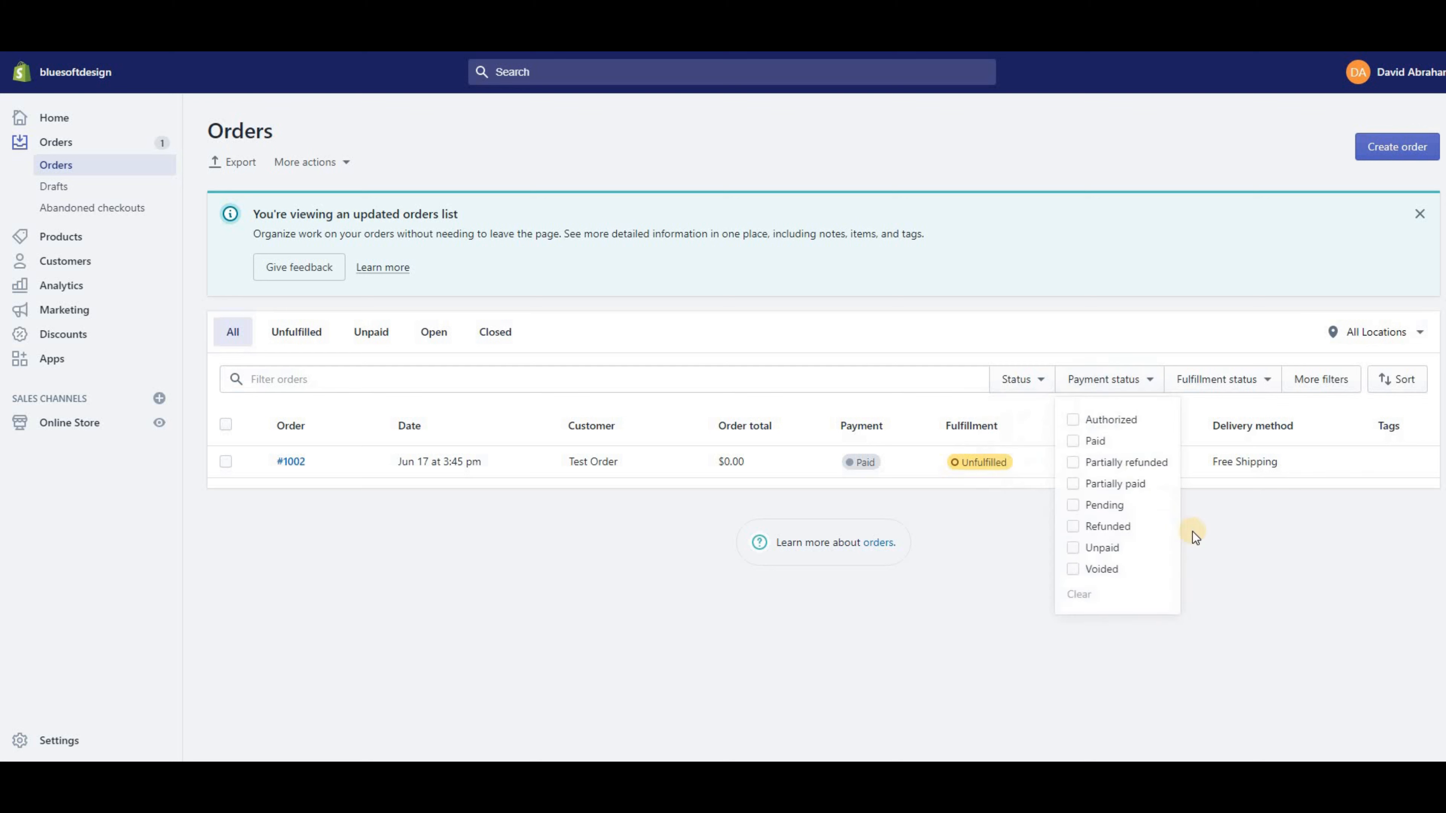
{"action": "left_click", "coordinate": [1306, 403]}
{"action": "left_click", "coordinate": [1308, 387]}
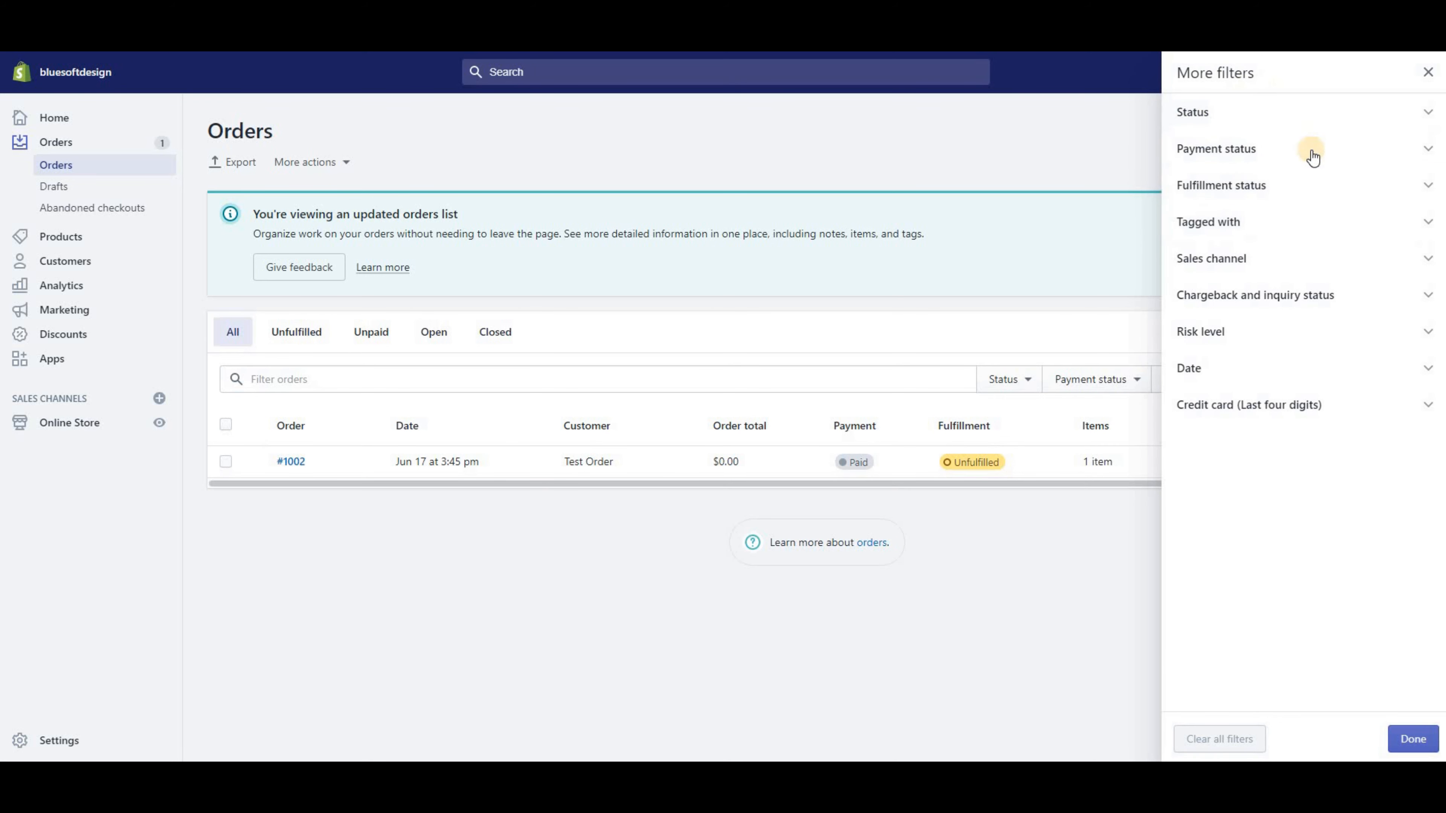
{"action": "left_click", "coordinate": [1116, 602]}
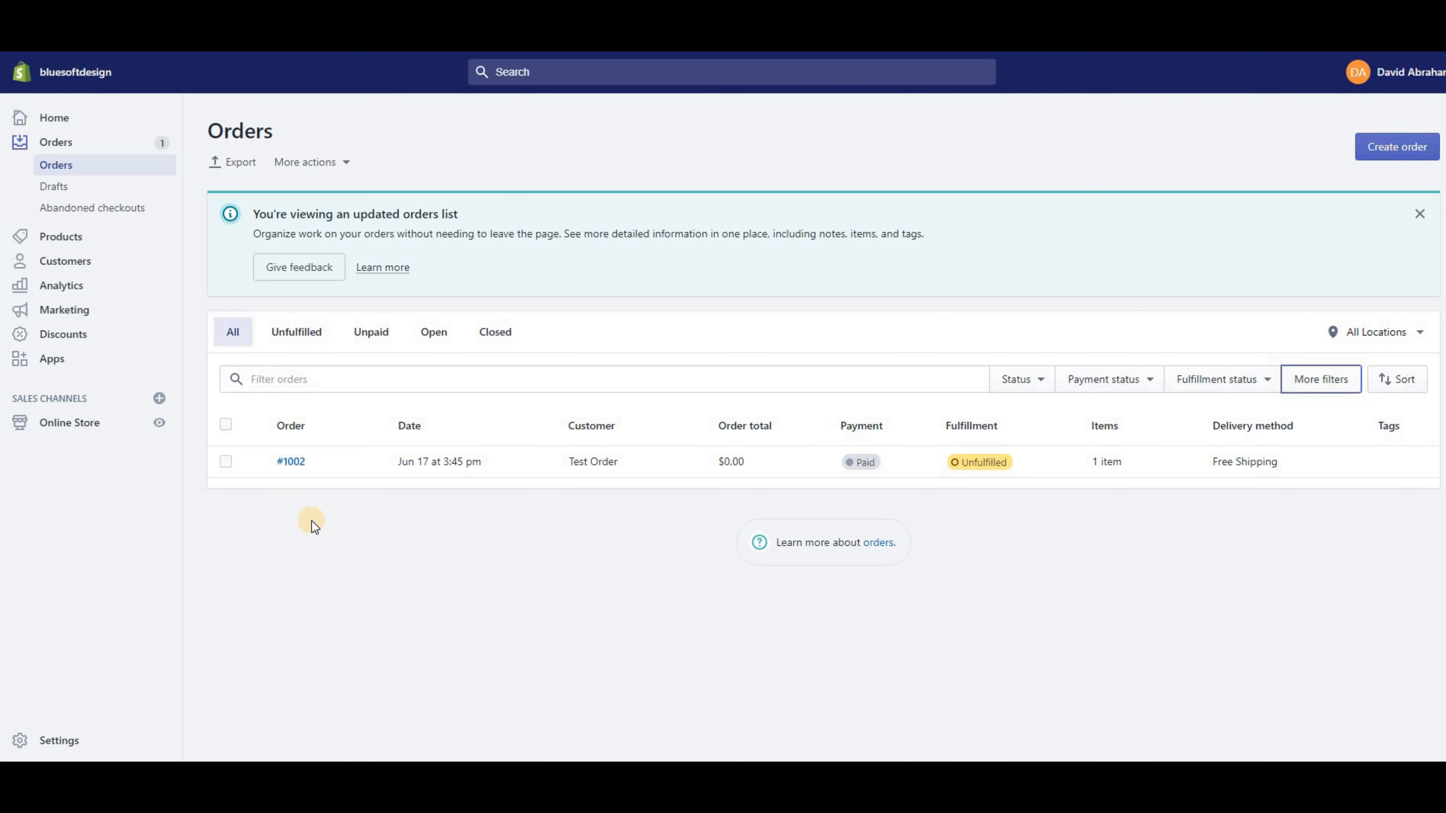
Open the unfulfilled test order and review the Test Item's unit price, quantity and line total.
{"action": "left_click", "coordinate": [290, 461]}
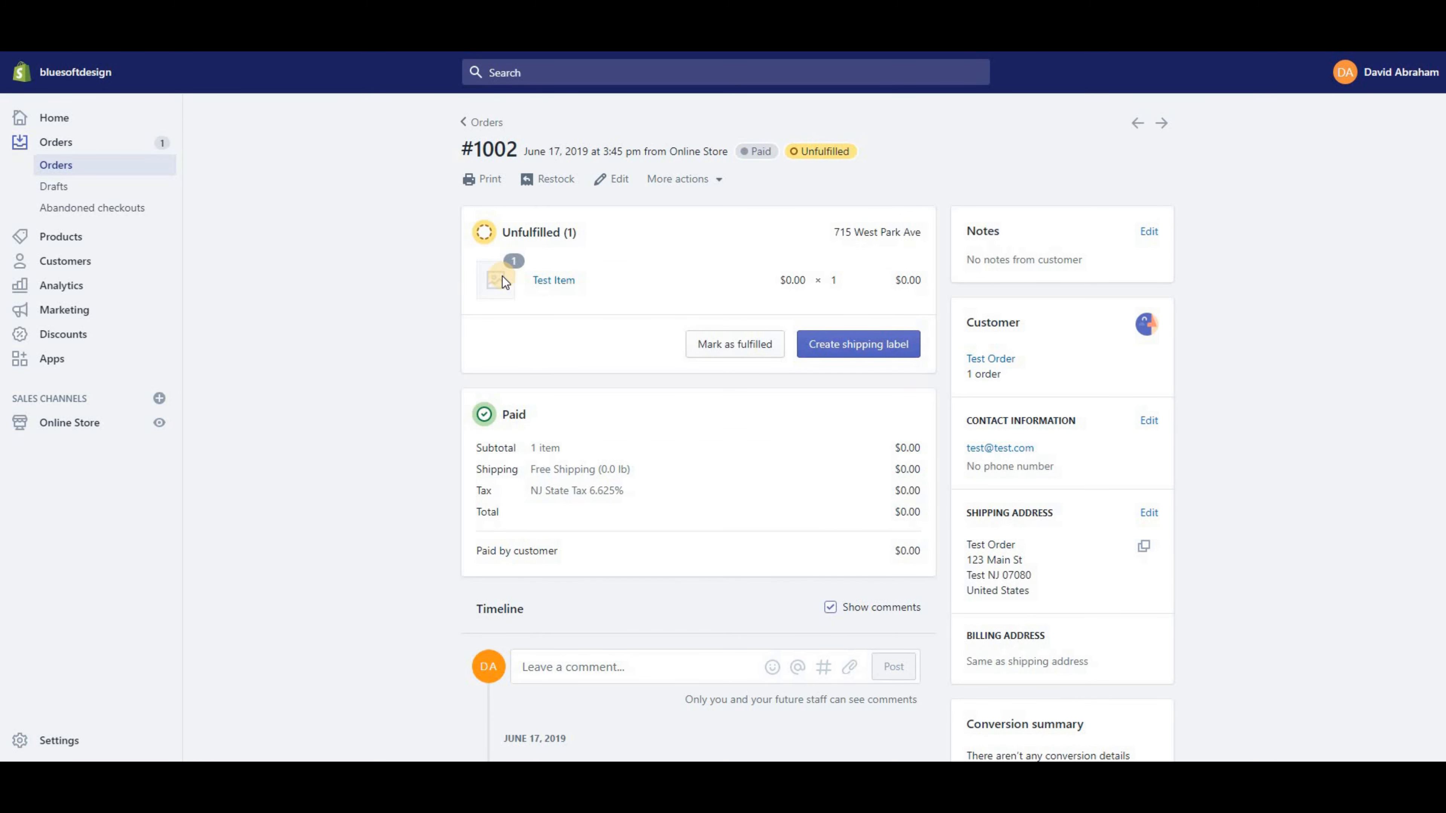
{"action": "scroll", "coordinate": [545, 317], "scroll_direction": "down", "scroll_amount": 3}
{"action": "scroll", "coordinate": [506, 342], "scroll_direction": "up", "scroll_amount": 3}
{"action": "left_click_drag", "start_coordinate": [855, 281], "coordinate": [780, 279]}
{"action": "double_click", "coordinate": [906, 279]}
Review the order's shipping and tax lines in the payment summary and the comment box in its timeline.
{"action": "scroll", "coordinate": [905, 273], "scroll_direction": "down", "scroll_amount": 3}
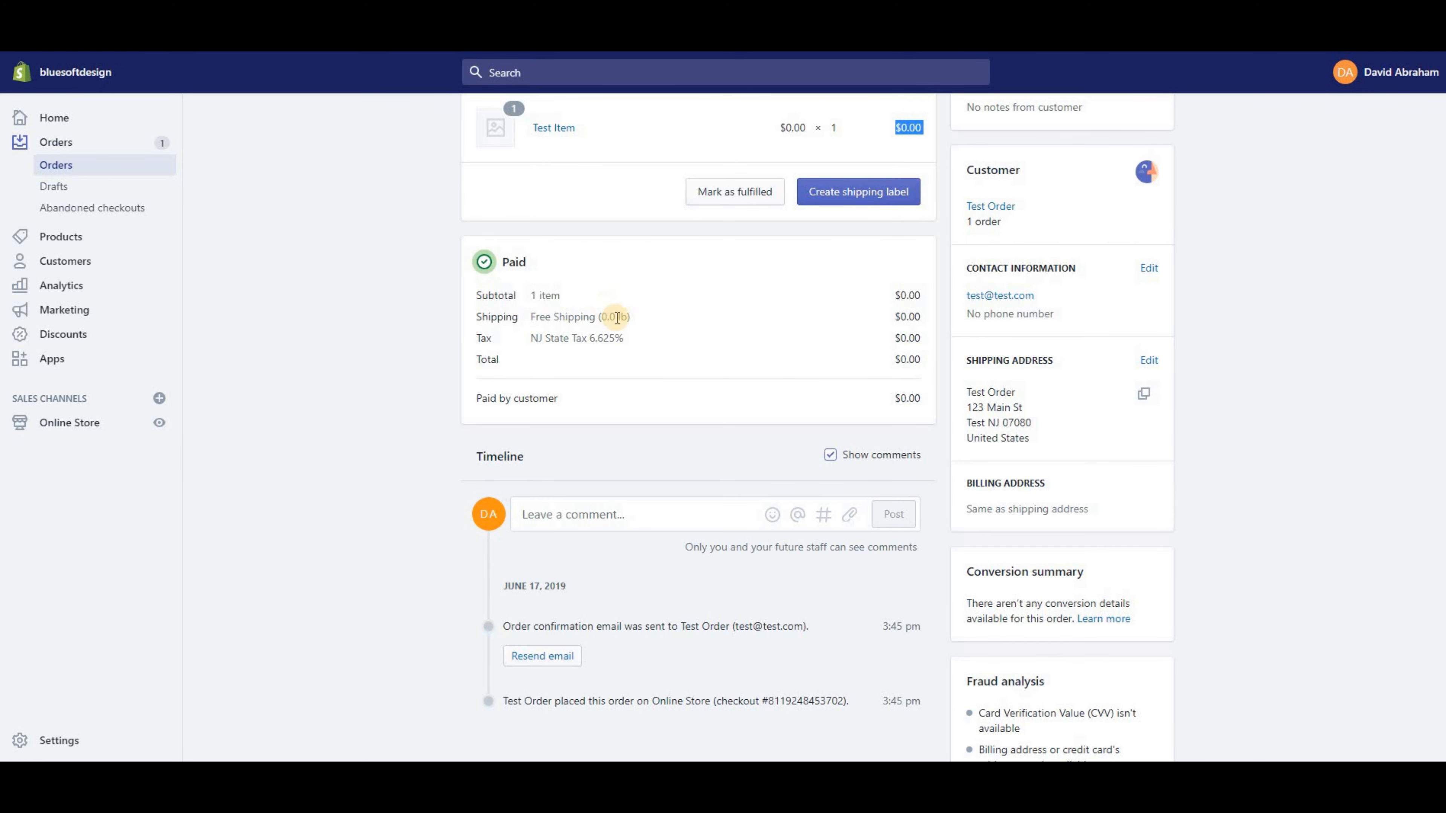
{"action": "left_click_drag", "start_coordinate": [564, 317], "coordinate": [630, 318]}
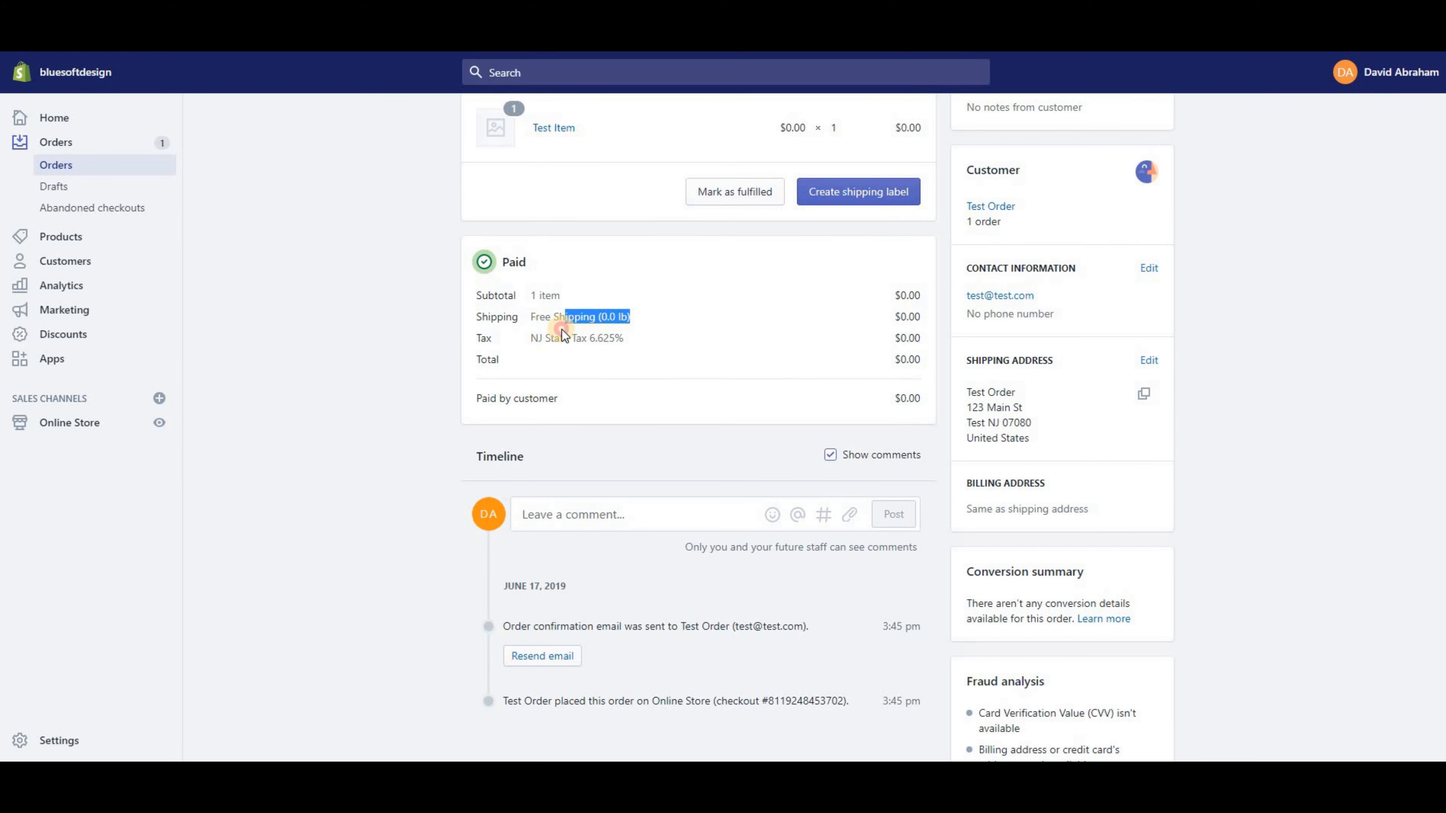
{"action": "left_click_drag", "start_coordinate": [539, 336], "coordinate": [629, 344]}
{"action": "left_click", "coordinate": [534, 336]}
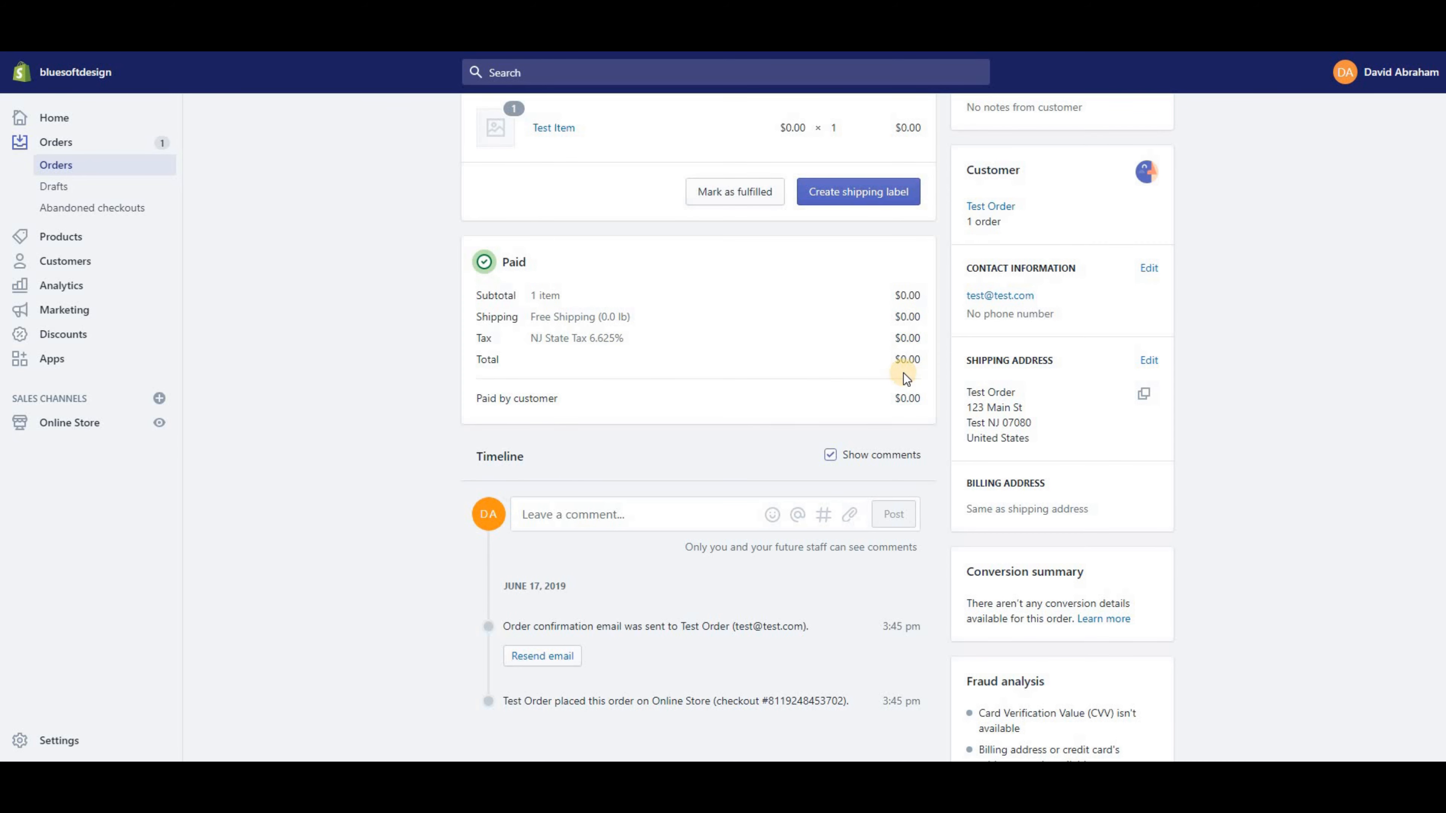
{"action": "scroll", "coordinate": [904, 373], "scroll_direction": "down", "scroll_amount": 3}
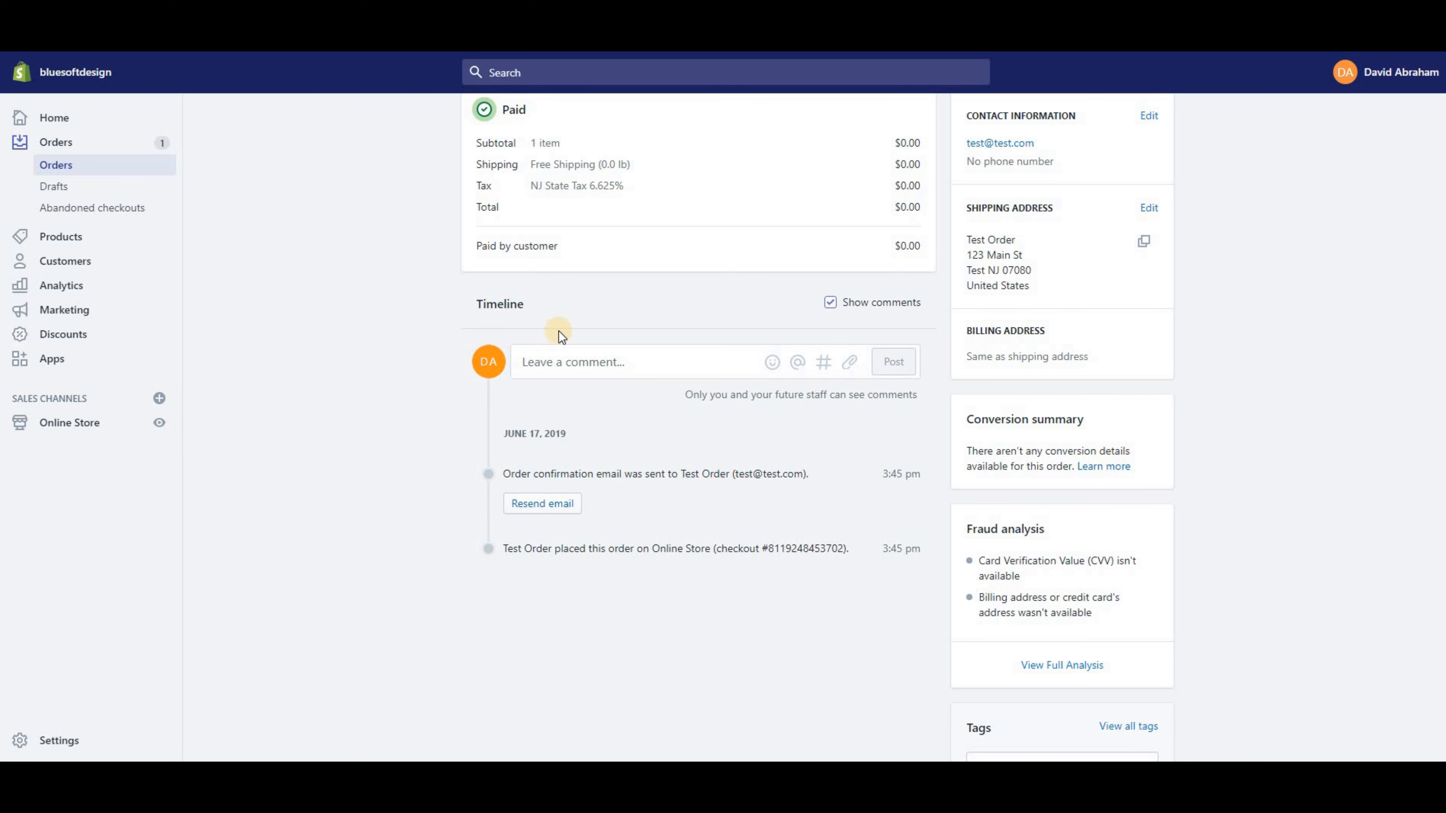
{"action": "left_click", "coordinate": [543, 350]}
{"action": "left_click", "coordinate": [800, 442]}
{"action": "scroll", "coordinate": [719, 524], "scroll_direction": "up", "scroll_amount": 5}
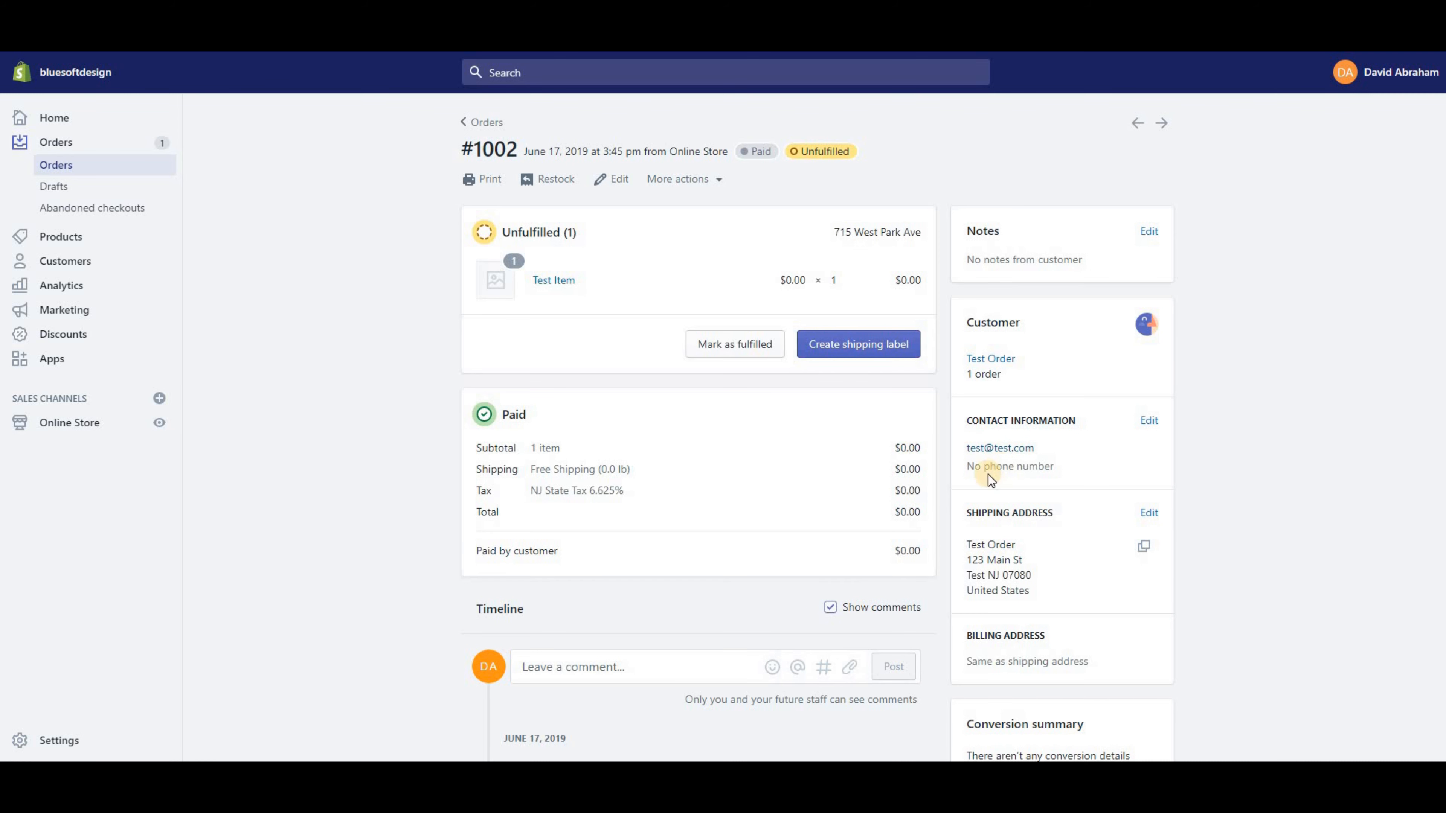
Check the customer's phone number entry, open the contact information for editing and close it without changes.
{"action": "left_click_drag", "start_coordinate": [966, 476], "coordinate": [1056, 480]}
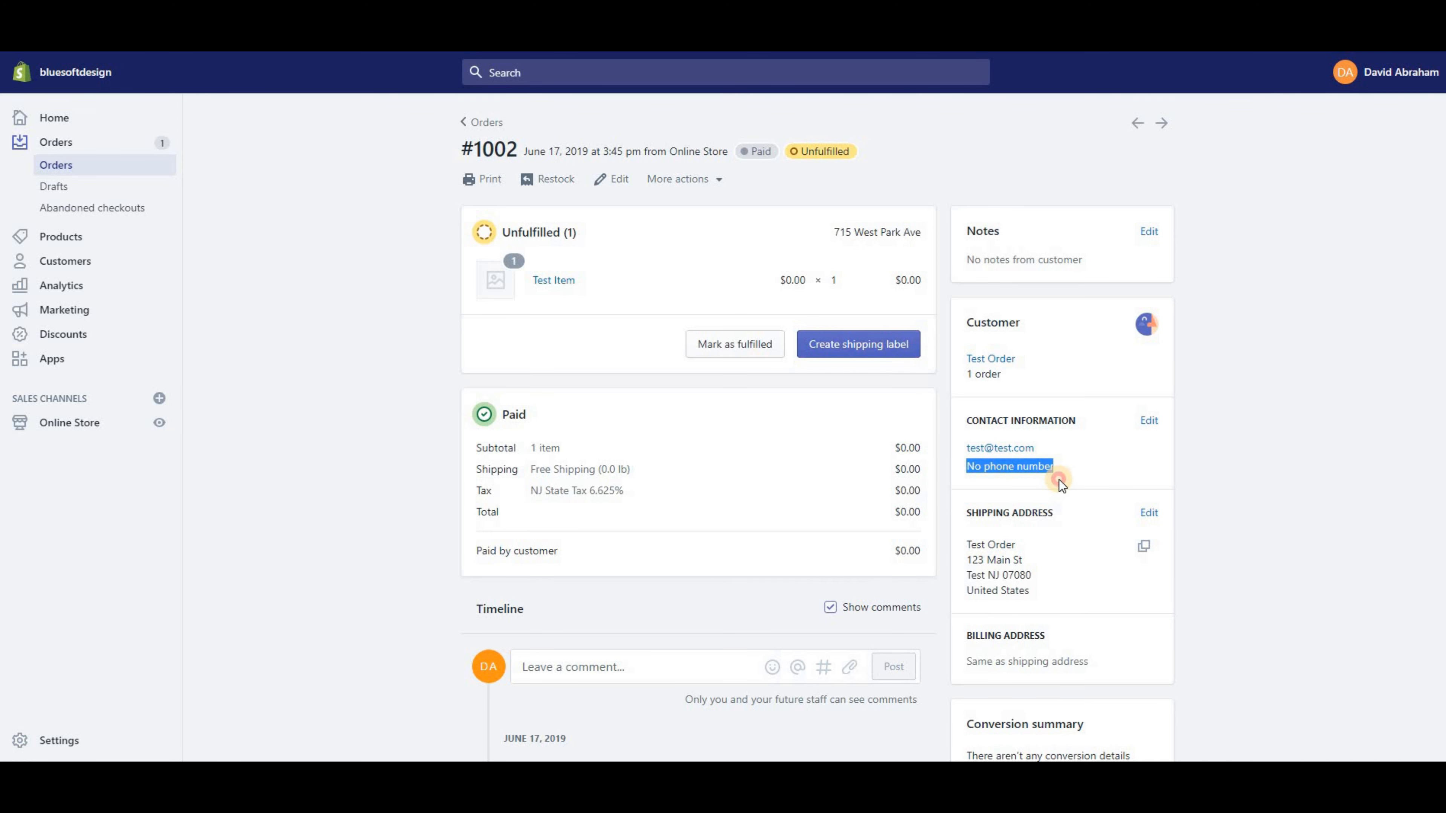
{"action": "left_click", "coordinate": [1056, 480]}
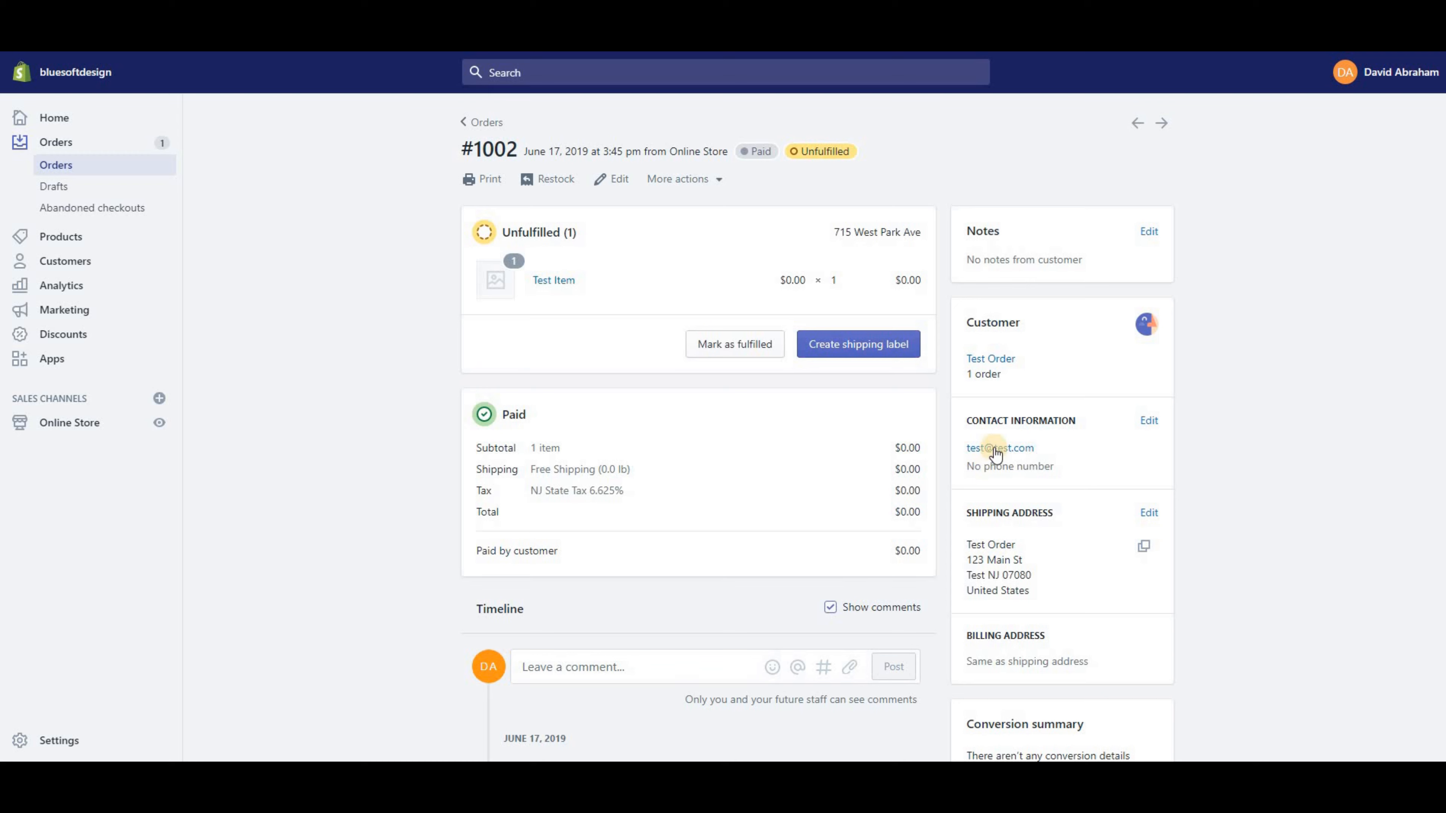
{"action": "left_click", "coordinate": [1150, 421]}
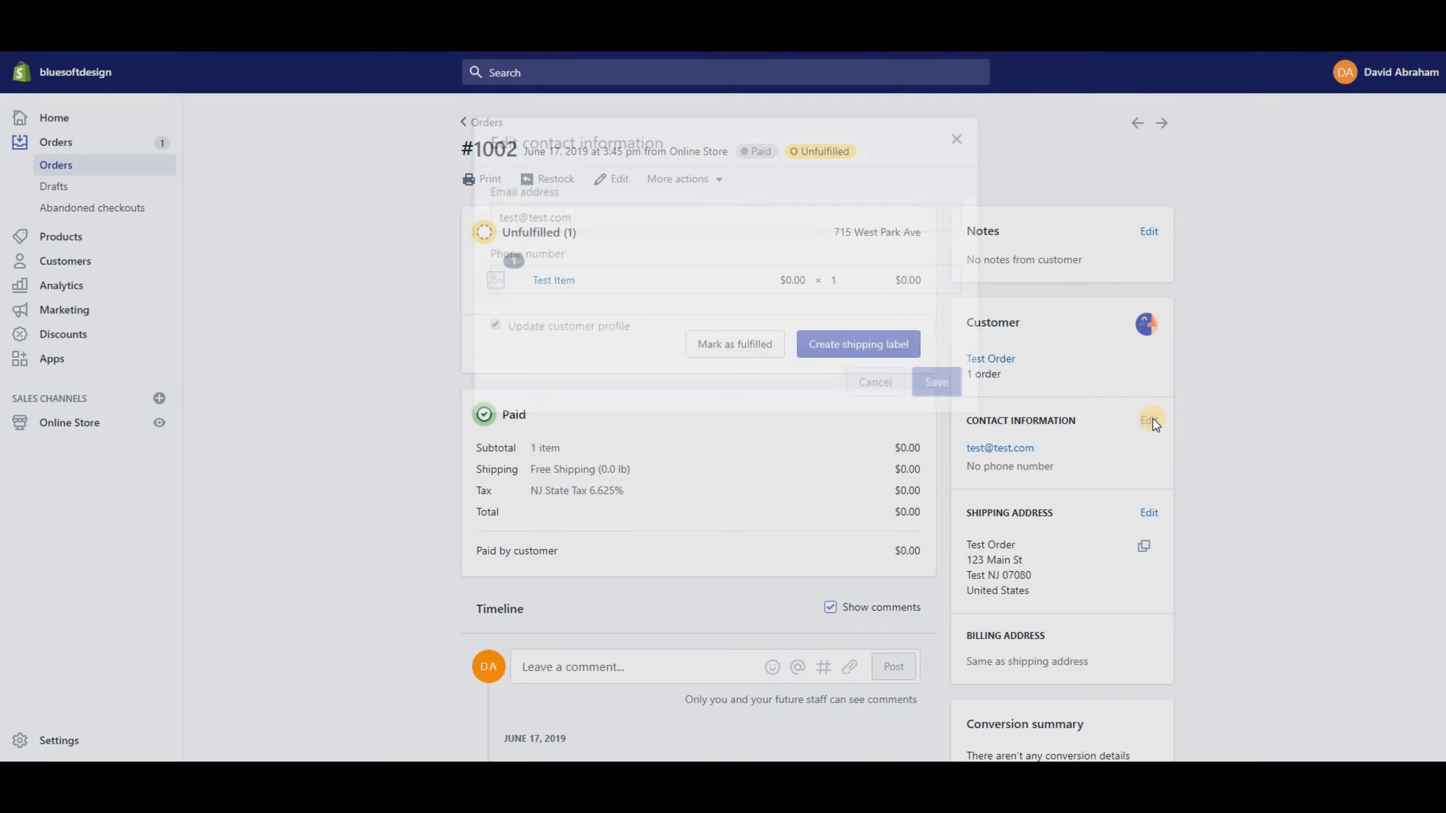
{"action": "left_click", "coordinate": [887, 385]}
Examine the order's billing address, conversion summary and fraud analysis sections.
{"action": "scroll", "coordinate": [945, 364], "scroll_direction": "down", "scroll_amount": 4}
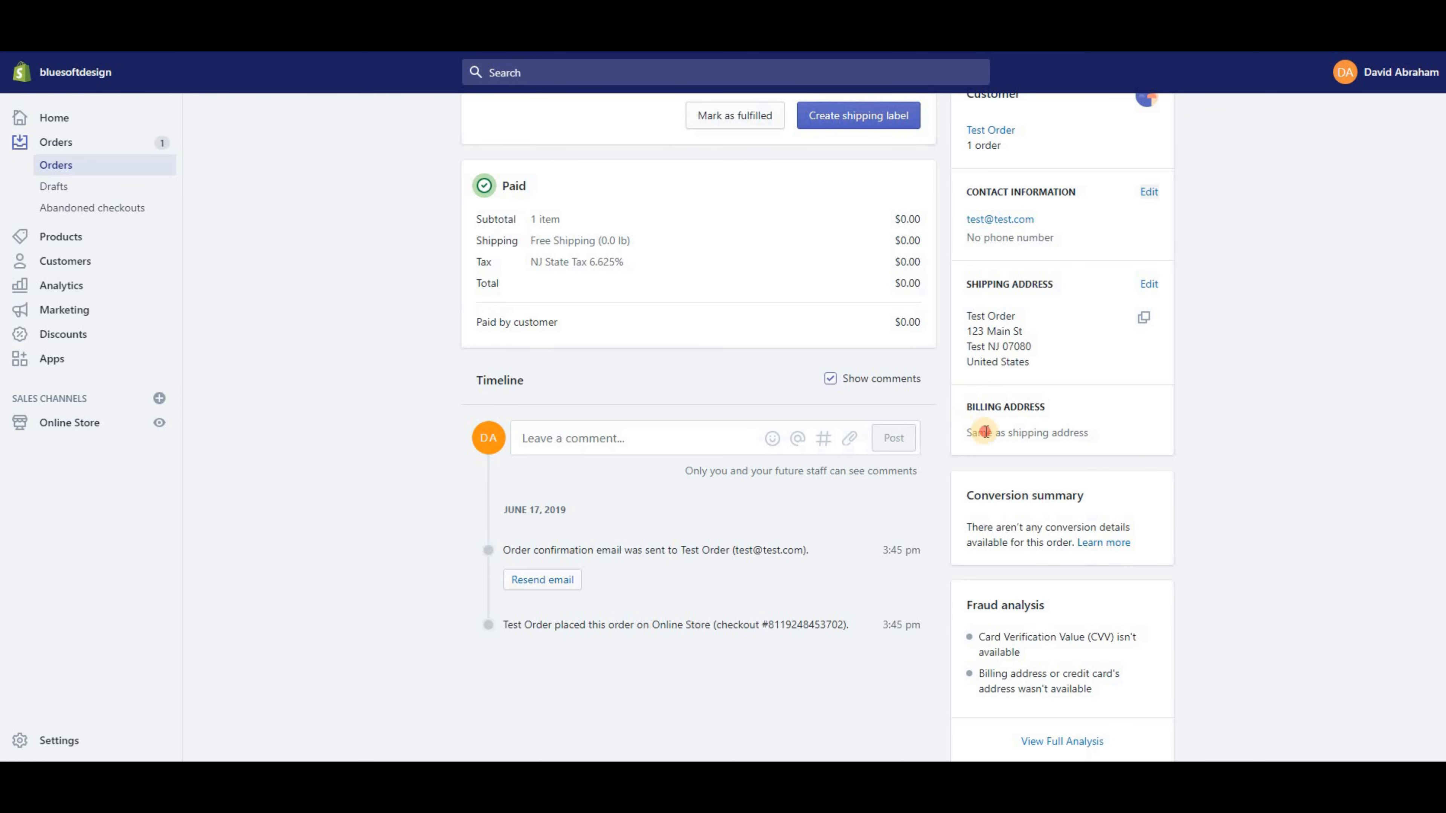
{"action": "left_click_drag", "start_coordinate": [985, 432], "coordinate": [1093, 451]}
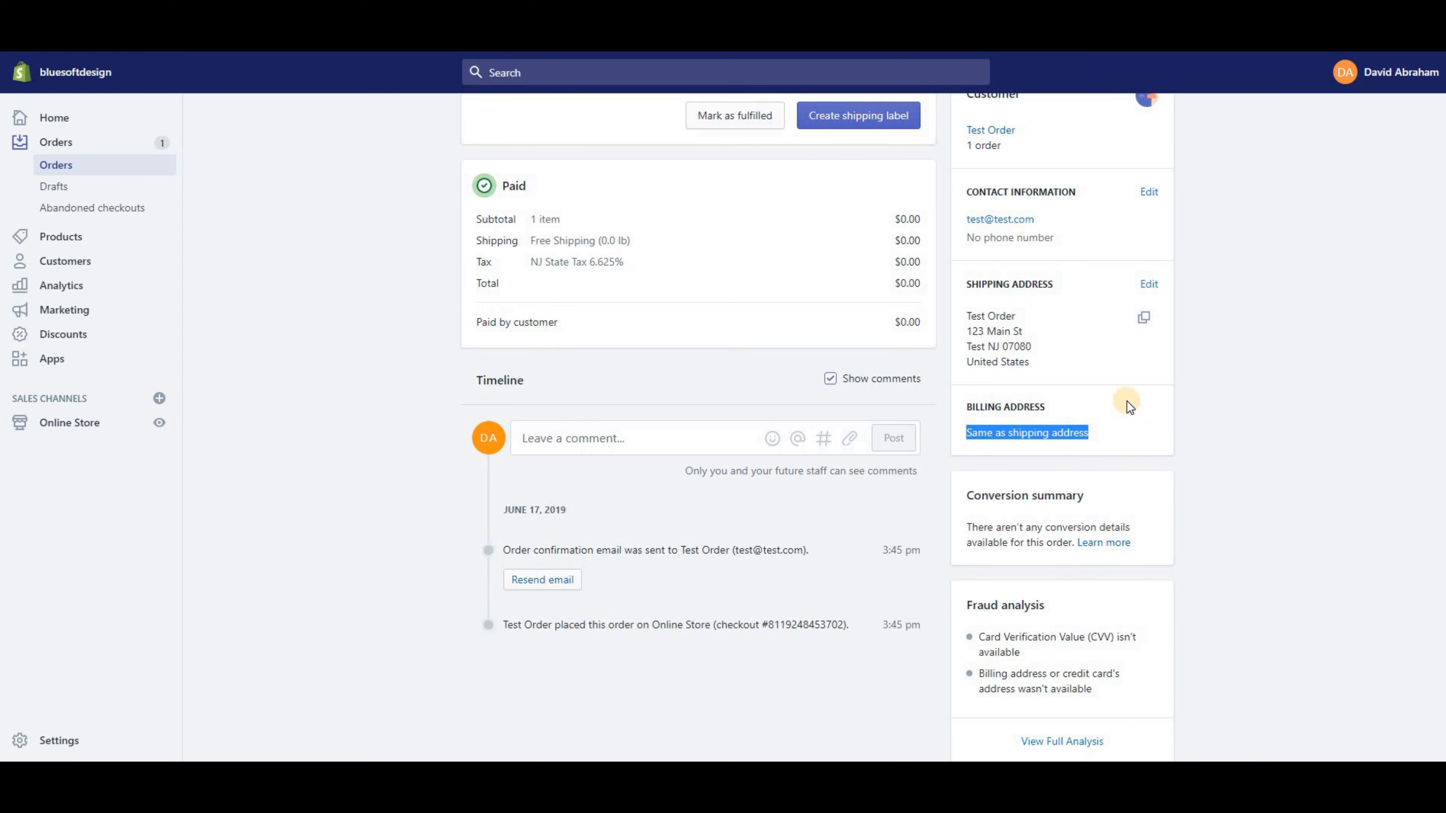
{"action": "scroll", "coordinate": [1104, 358], "scroll_direction": "down", "scroll_amount": 3}
{"action": "scroll", "coordinate": [1057, 325], "scroll_direction": "down", "scroll_amount": 1}
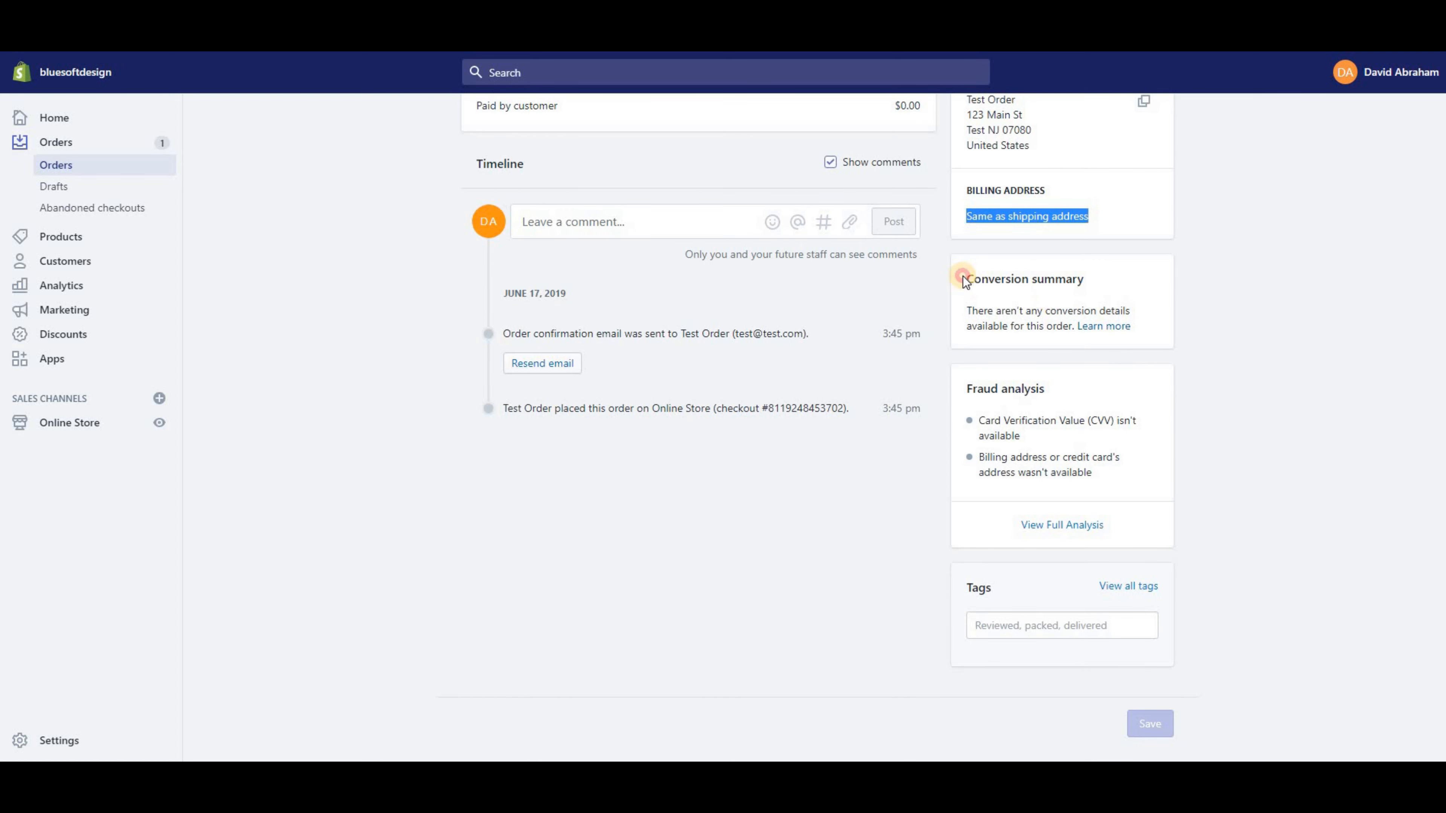
{"action": "mouse_move", "coordinate": [962, 278]}
{"action": "left_mouse_down"}
{"action": "mouse_move", "coordinate": [1128, 308]}
{"action": "mouse_move", "coordinate": [949, 265]}
{"action": "left_mouse_up"}
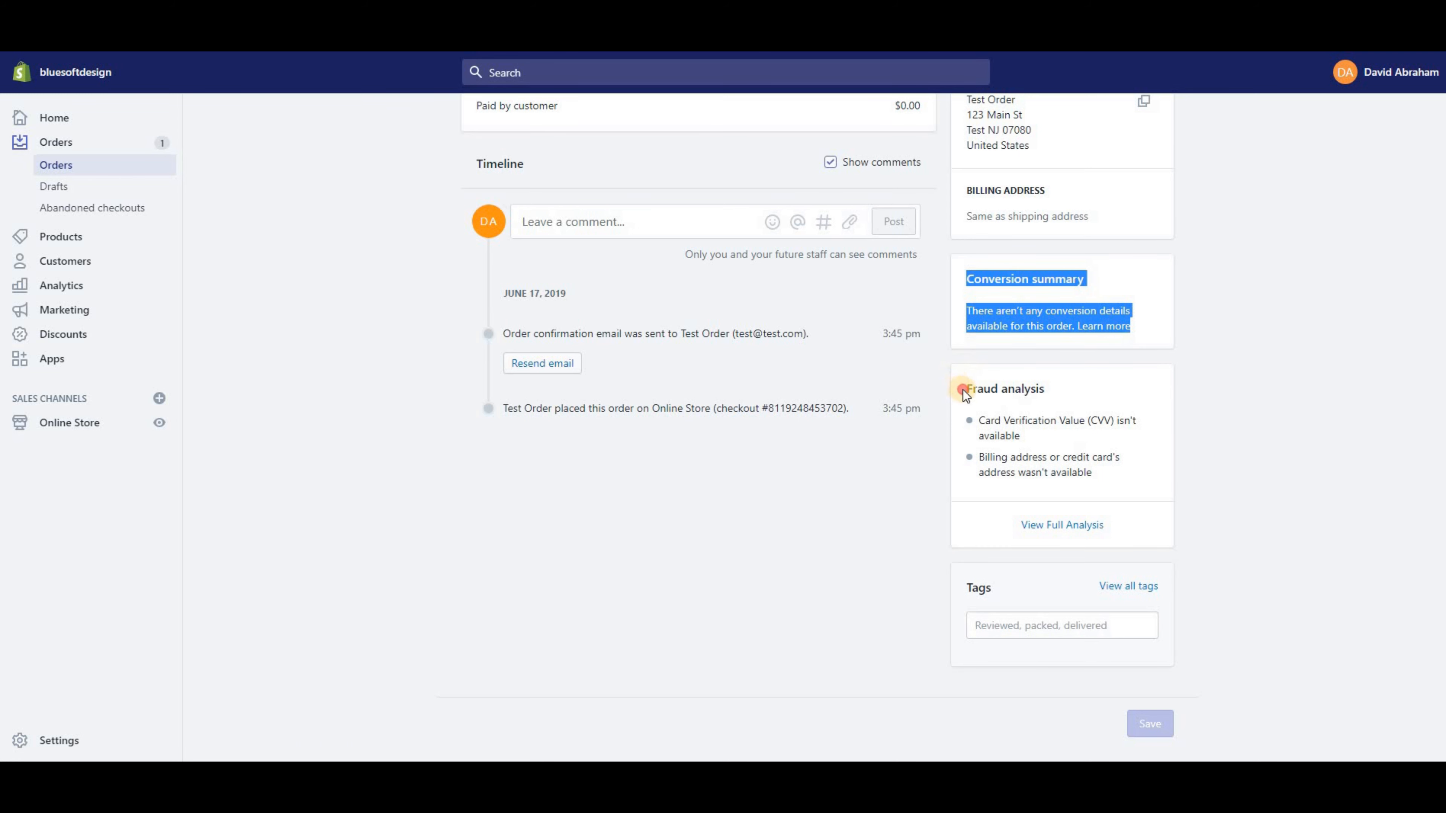
{"action": "left_click_drag", "start_coordinate": [962, 390], "coordinate": [1056, 401]}
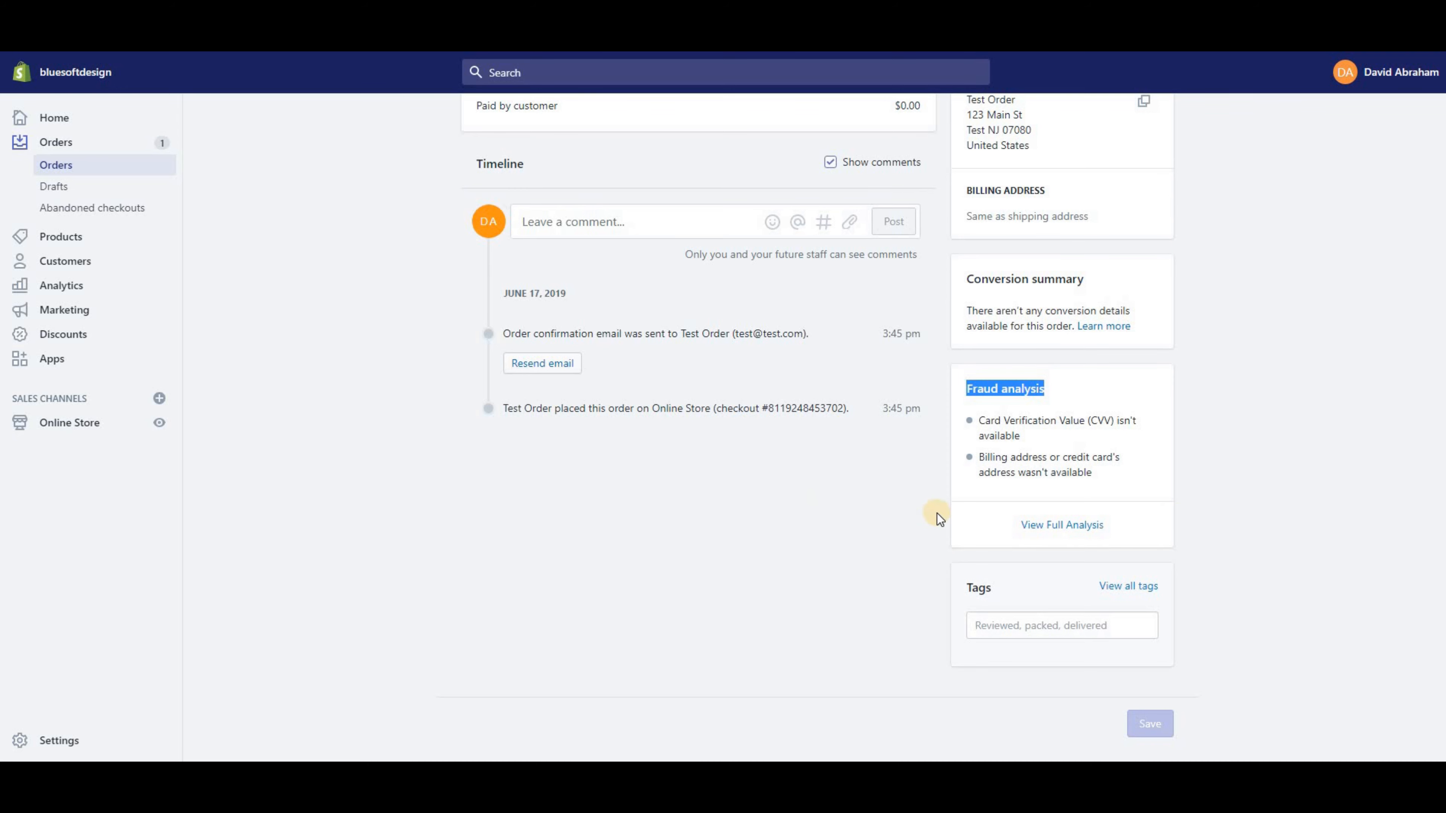
Look at the order's Tags field and review the order page from its fulfillment section to the save option.
{"action": "scroll", "coordinate": [815, 413], "scroll_direction": "up", "scroll_amount": 5}
{"action": "scroll", "coordinate": [815, 413], "scroll_direction": "down", "scroll_amount": 5}
{"action": "left_click", "coordinate": [1036, 623]}
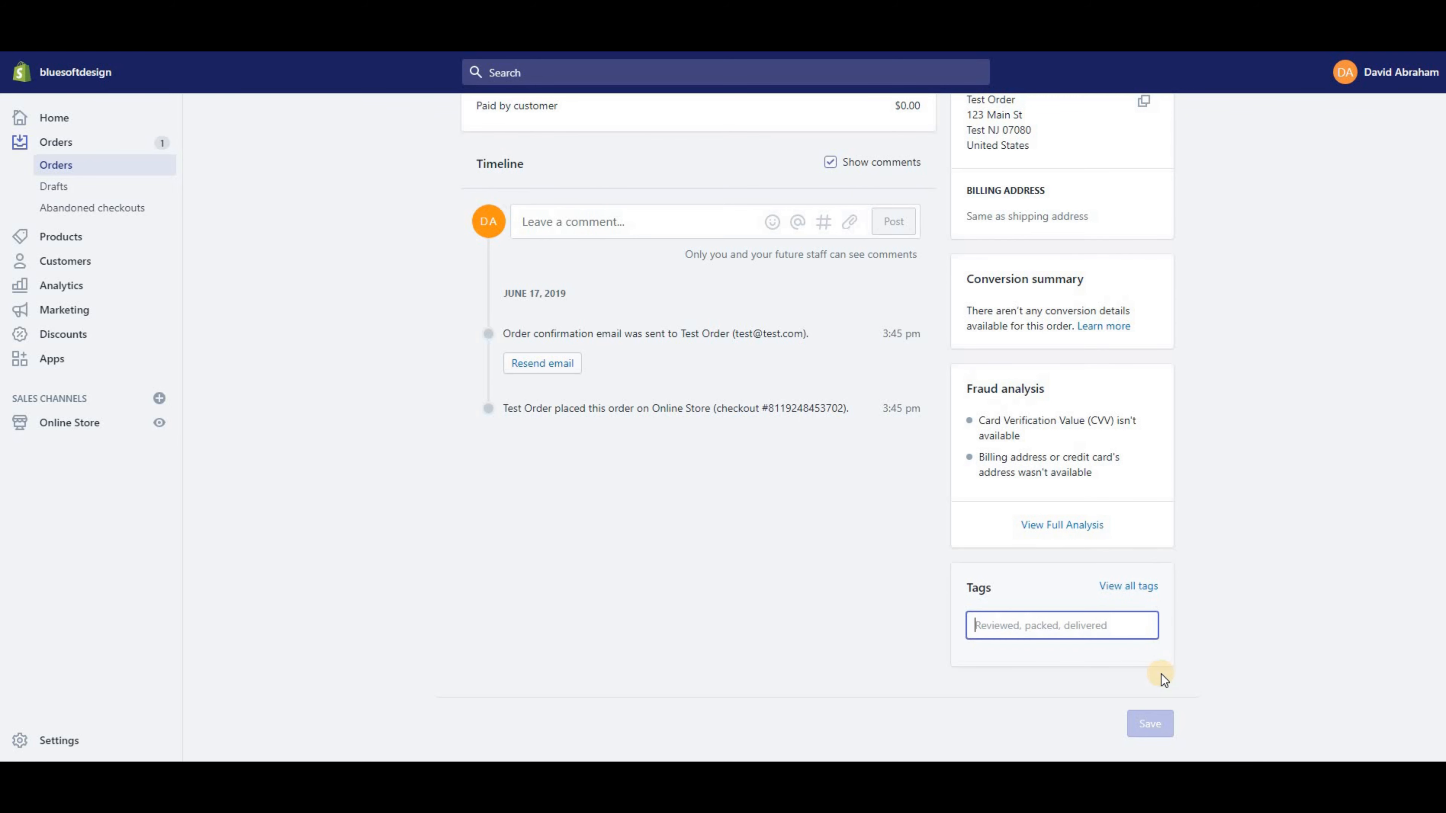
{"action": "scroll", "coordinate": [891, 536], "scroll_direction": "up", "scroll_amount": 8}
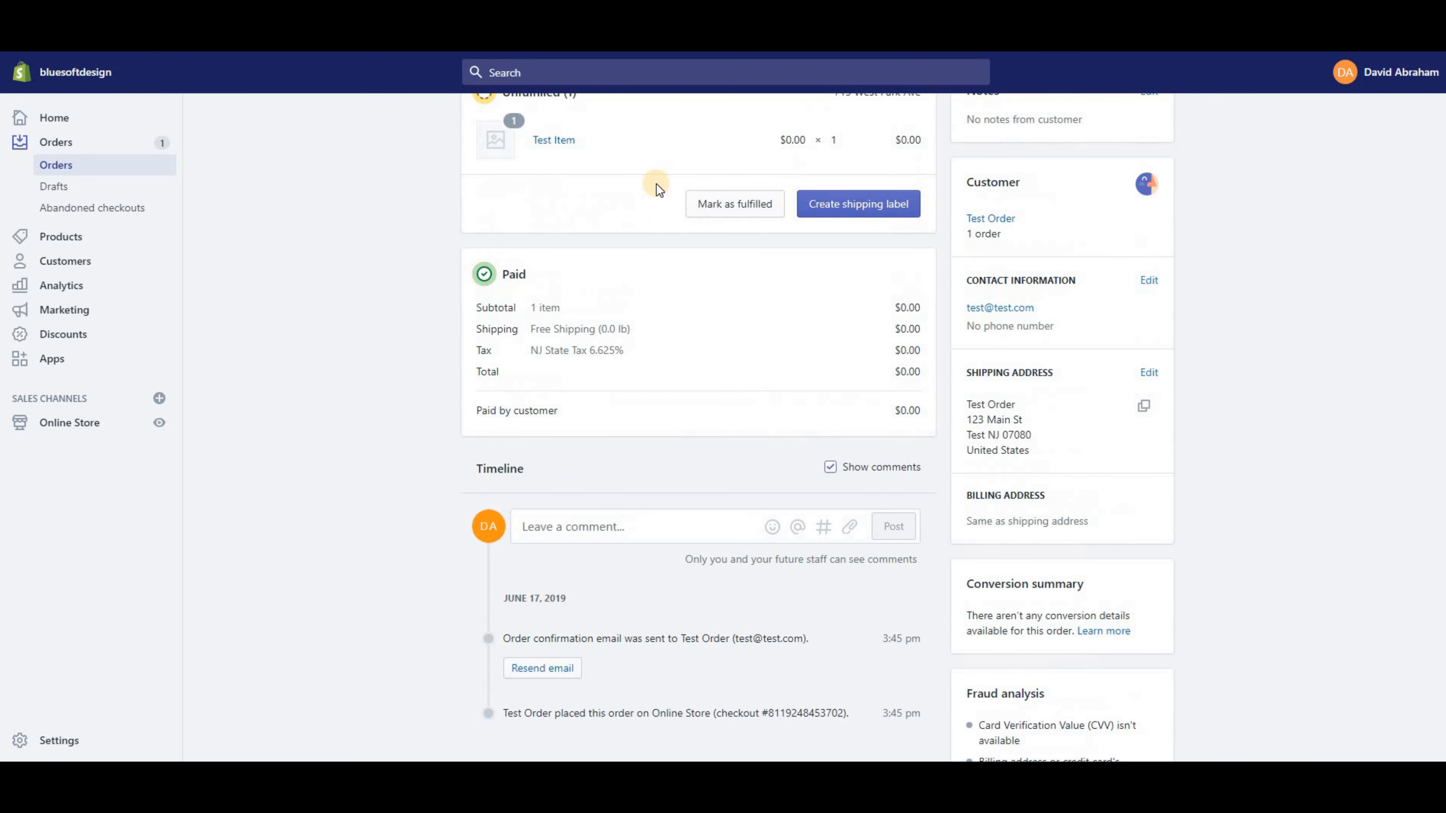
{"action": "scroll", "coordinate": [1000, 290], "scroll_direction": "down", "scroll_amount": 8}
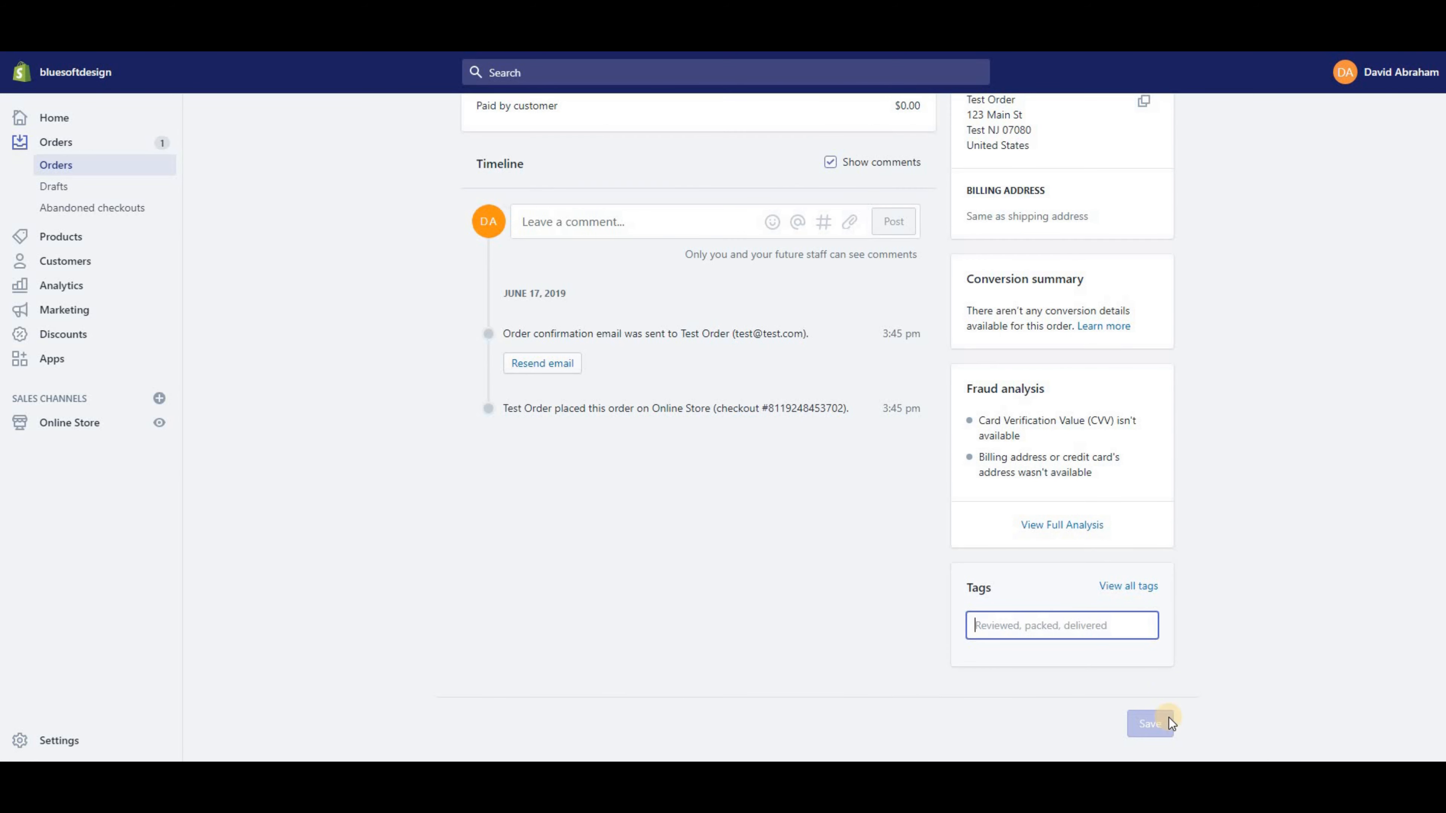
{"action": "scroll", "coordinate": [1167, 672], "scroll_direction": "up", "scroll_amount": 7}
{"action": "scroll", "coordinate": [1156, 623], "scroll_direction": "up", "scroll_amount": 1}
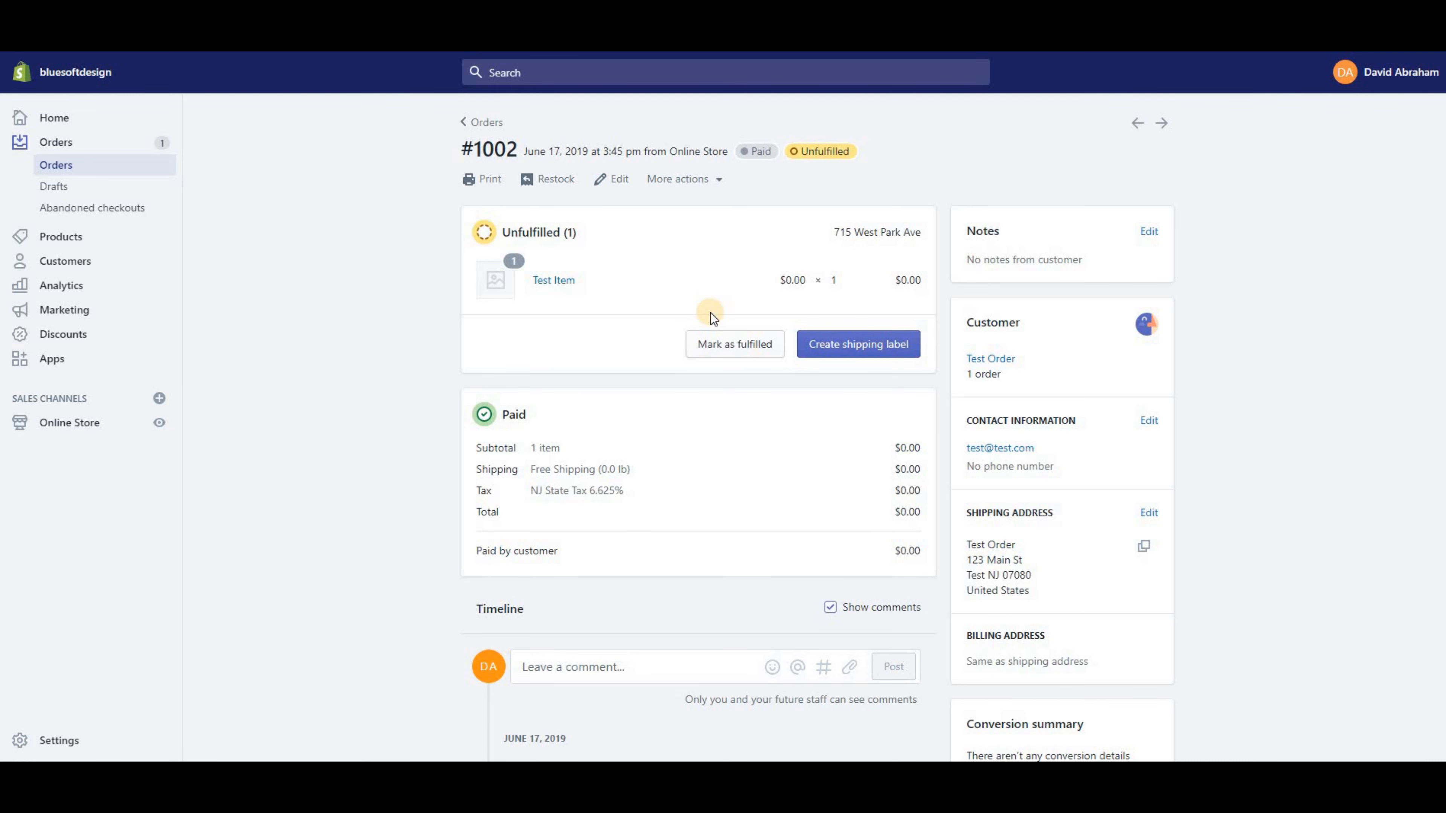
{"action": "scroll", "coordinate": [1088, 632], "scroll_direction": "down", "scroll_amount": 5}
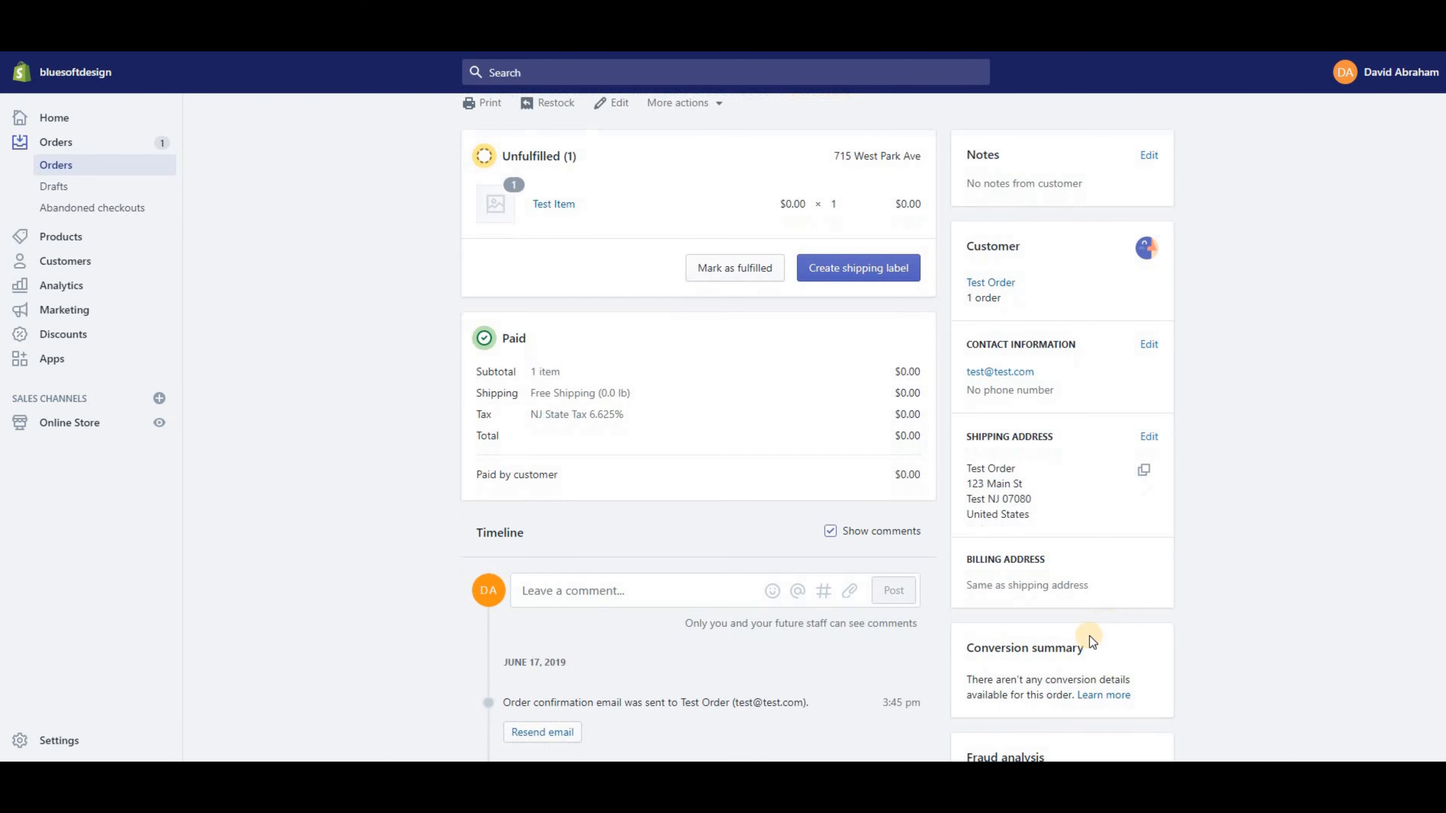
{"action": "scroll", "coordinate": [727, 320], "scroll_direction": "up", "scroll_amount": 5}
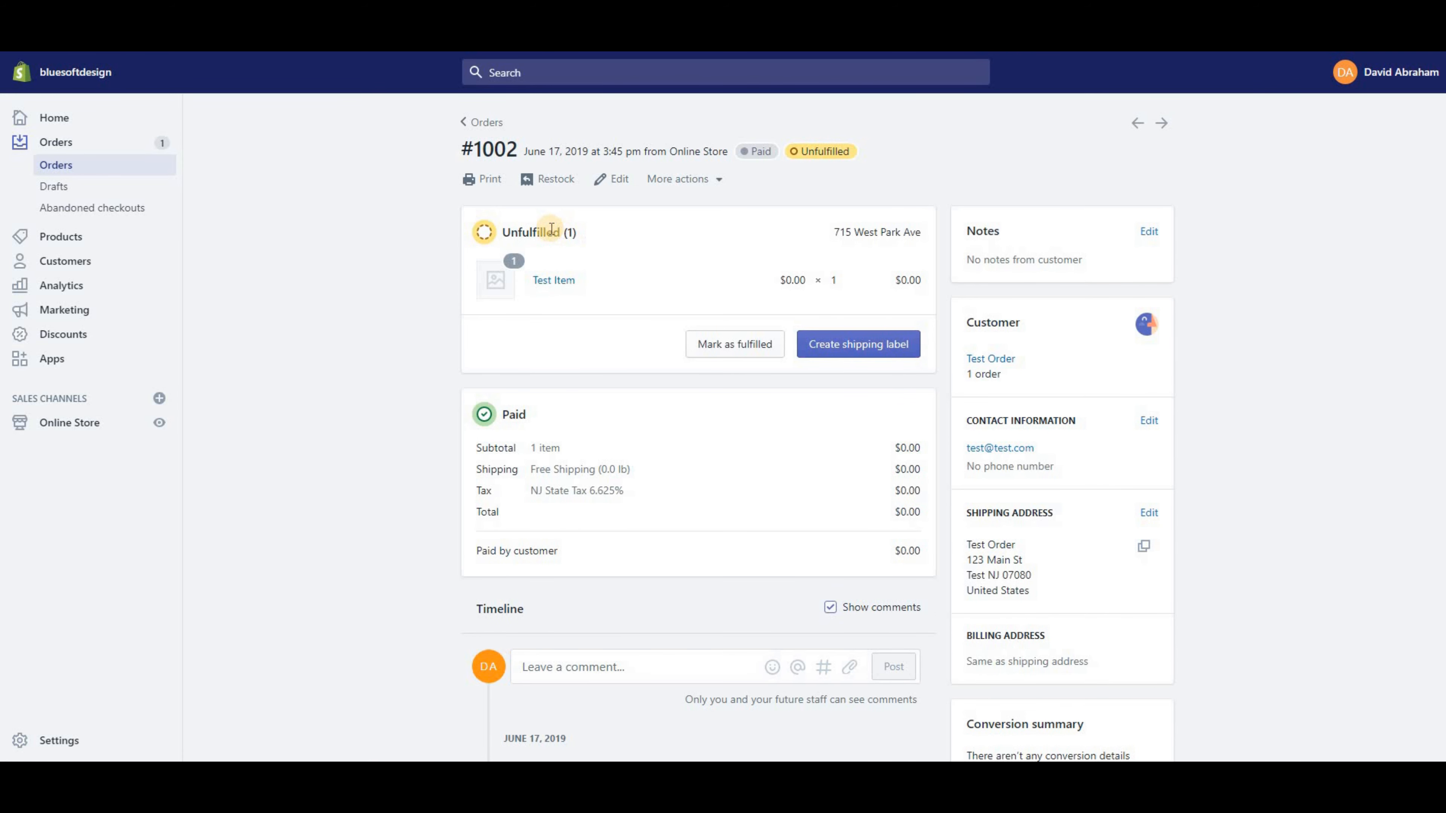
Start creating a shipping label for the order's unfulfilled item and look over the label form.
{"action": "left_click_drag", "start_coordinate": [511, 233], "coordinate": [567, 242]}
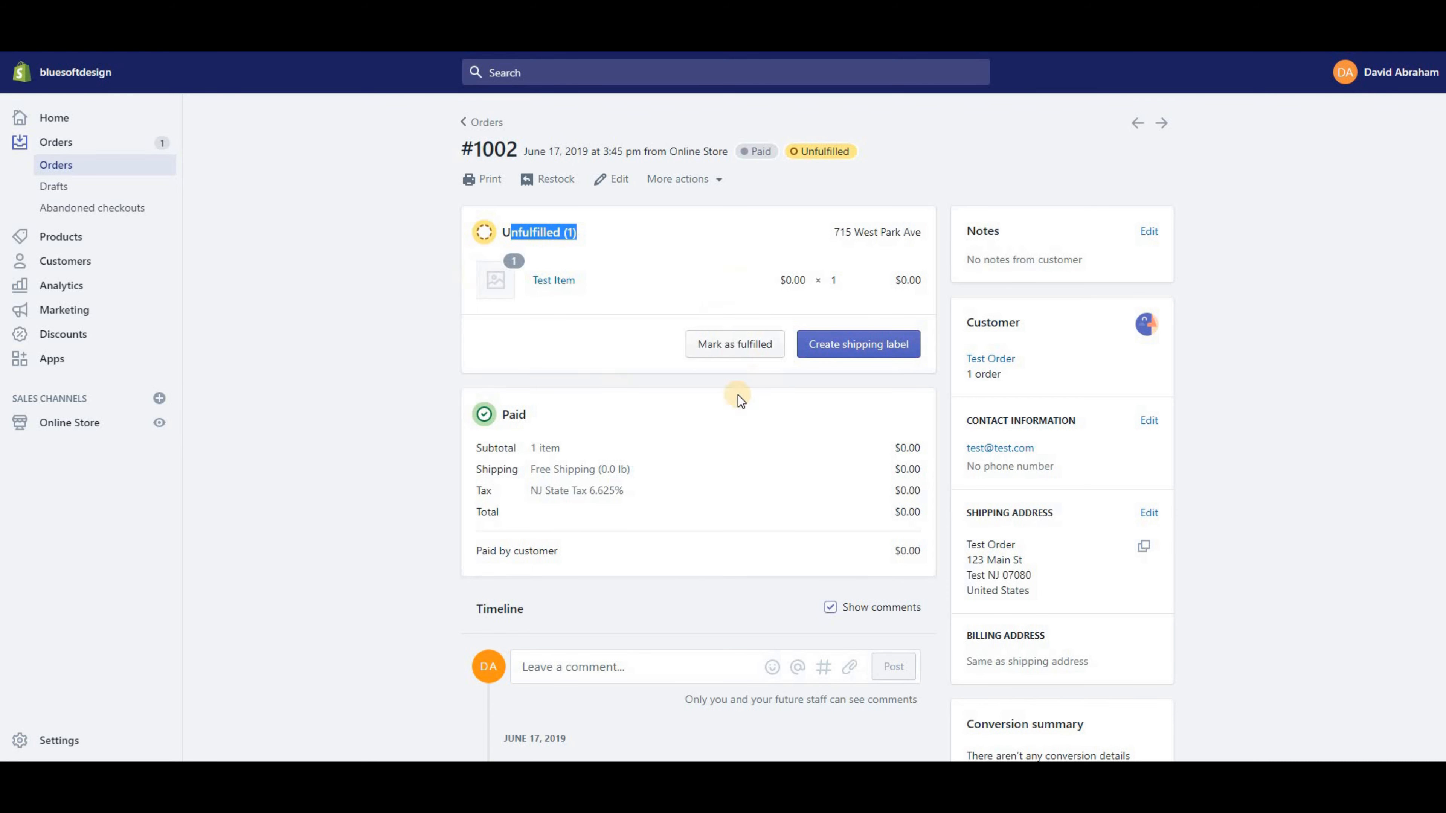
{"action": "left_click", "coordinate": [878, 346]}
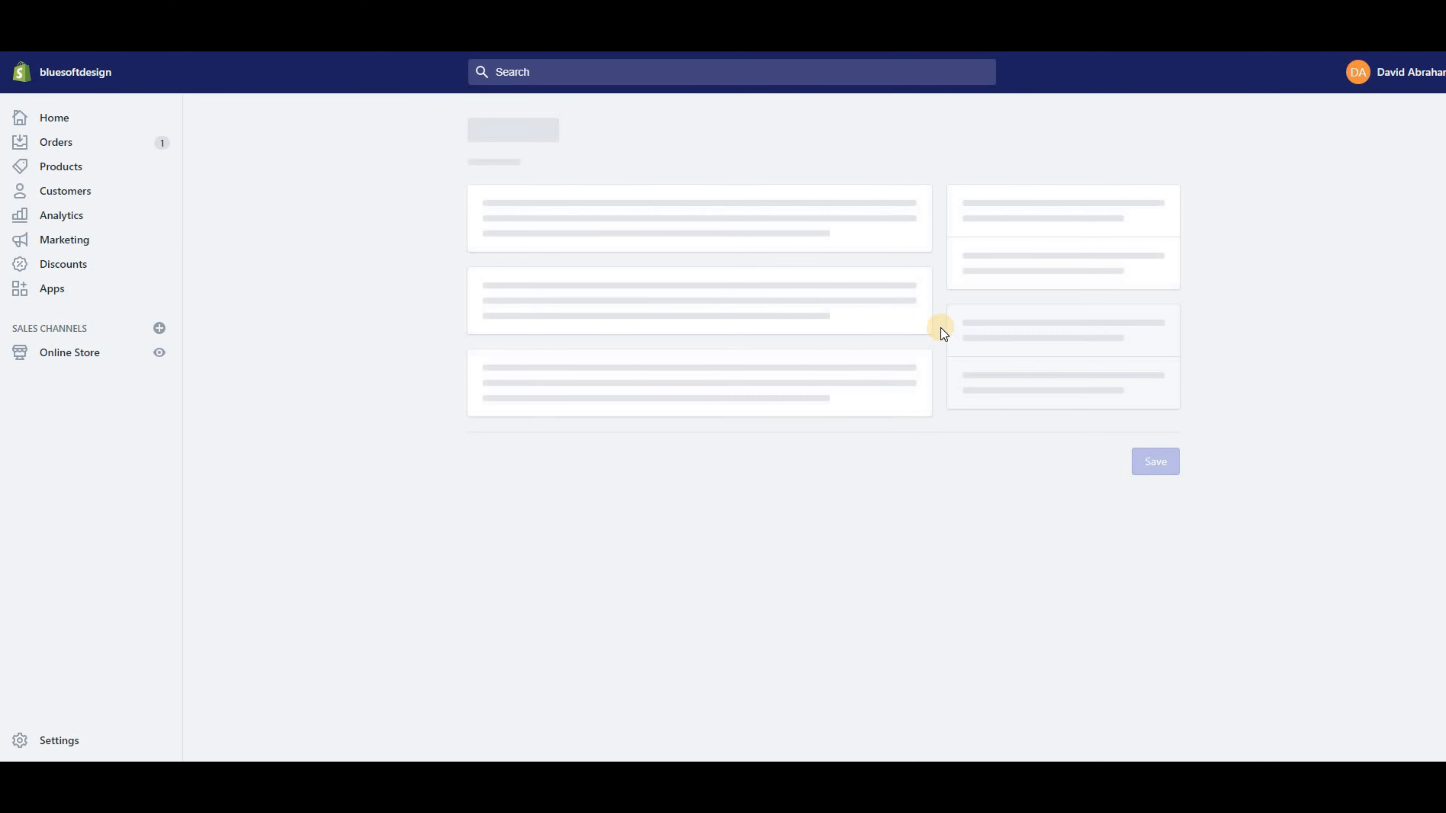
{"action": "scroll", "coordinate": [548, 245], "scroll_direction": "down", "scroll_amount": 3}
{"action": "scroll", "coordinate": [614, 250], "scroll_direction": "up", "scroll_amount": 3}
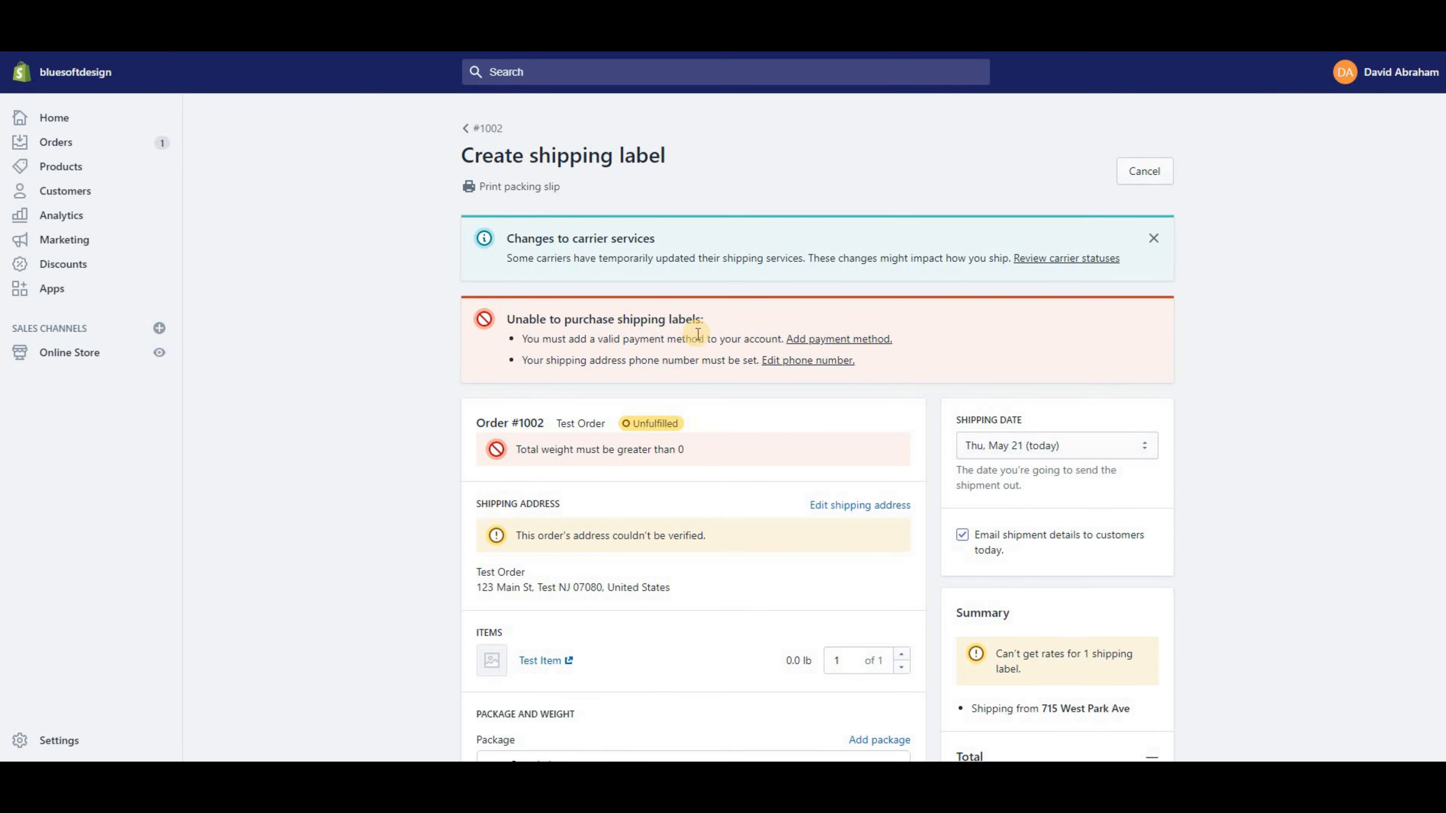
Set the Test Item's quantity on the shipping label to 0.
{"action": "scroll", "coordinate": [527, 199], "scroll_direction": "down", "scroll_amount": 2}
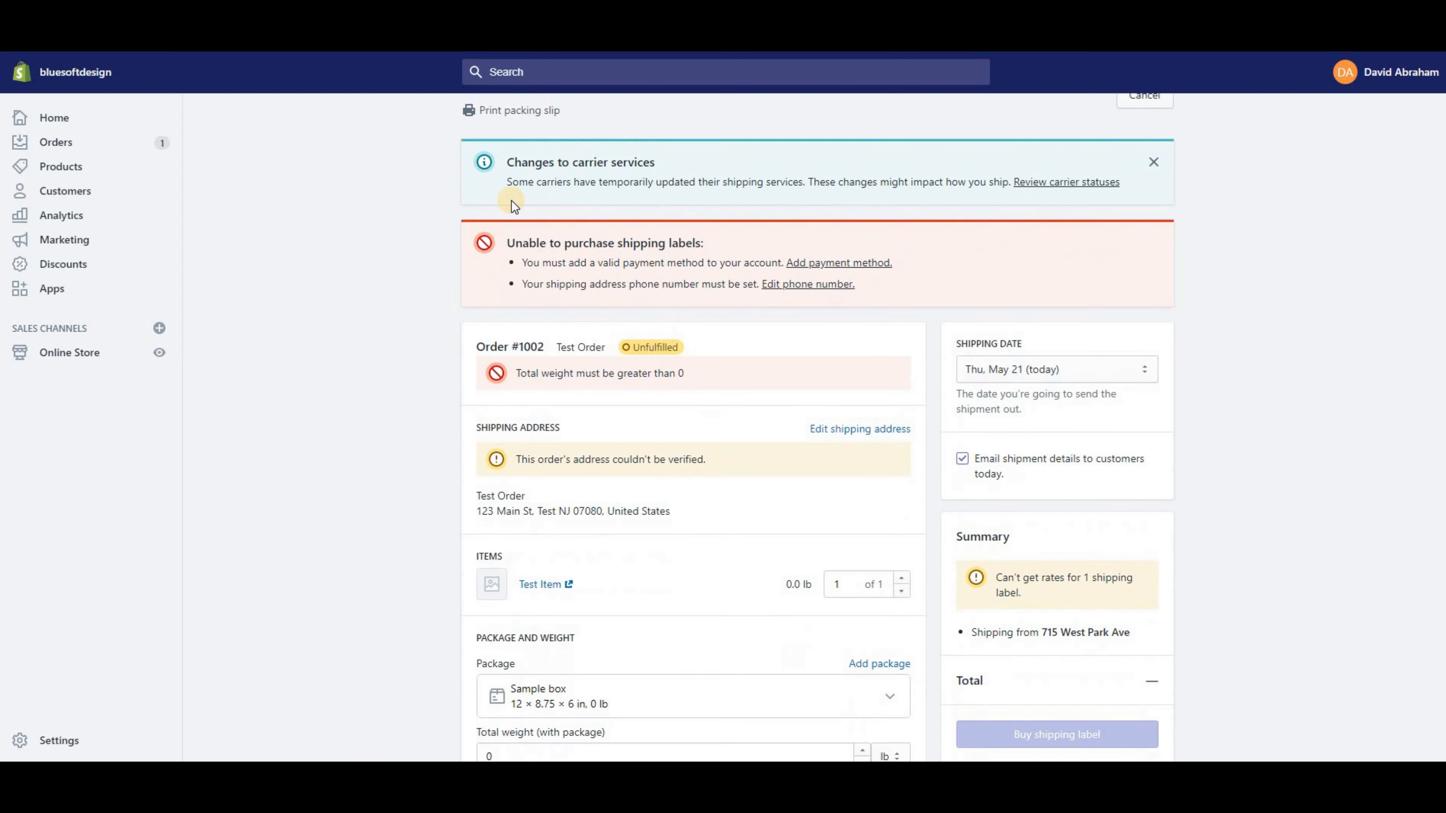
{"action": "scroll", "coordinate": [621, 249], "scroll_direction": "down", "scroll_amount": 2}
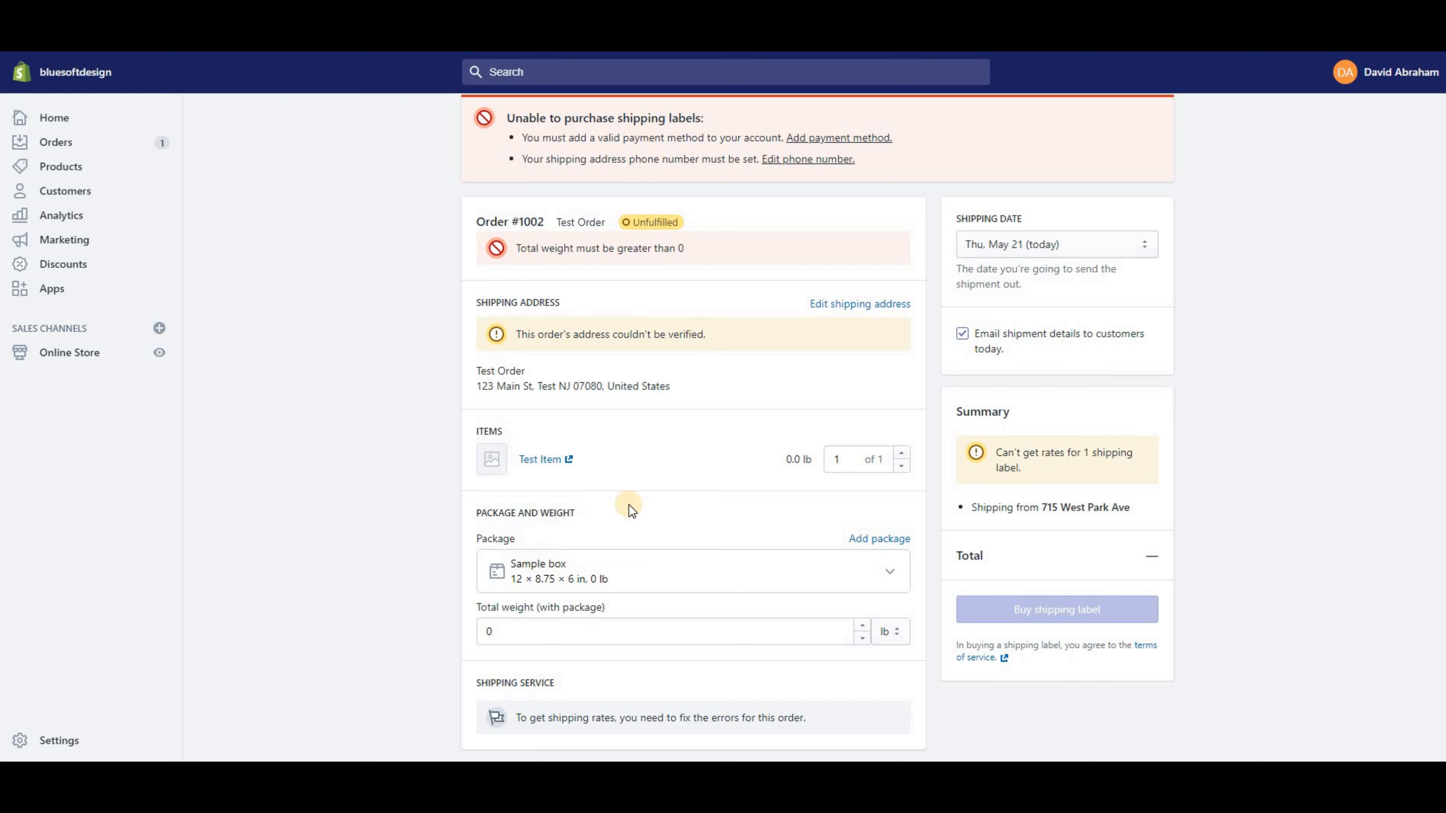
{"action": "left_click", "coordinate": [901, 466]}
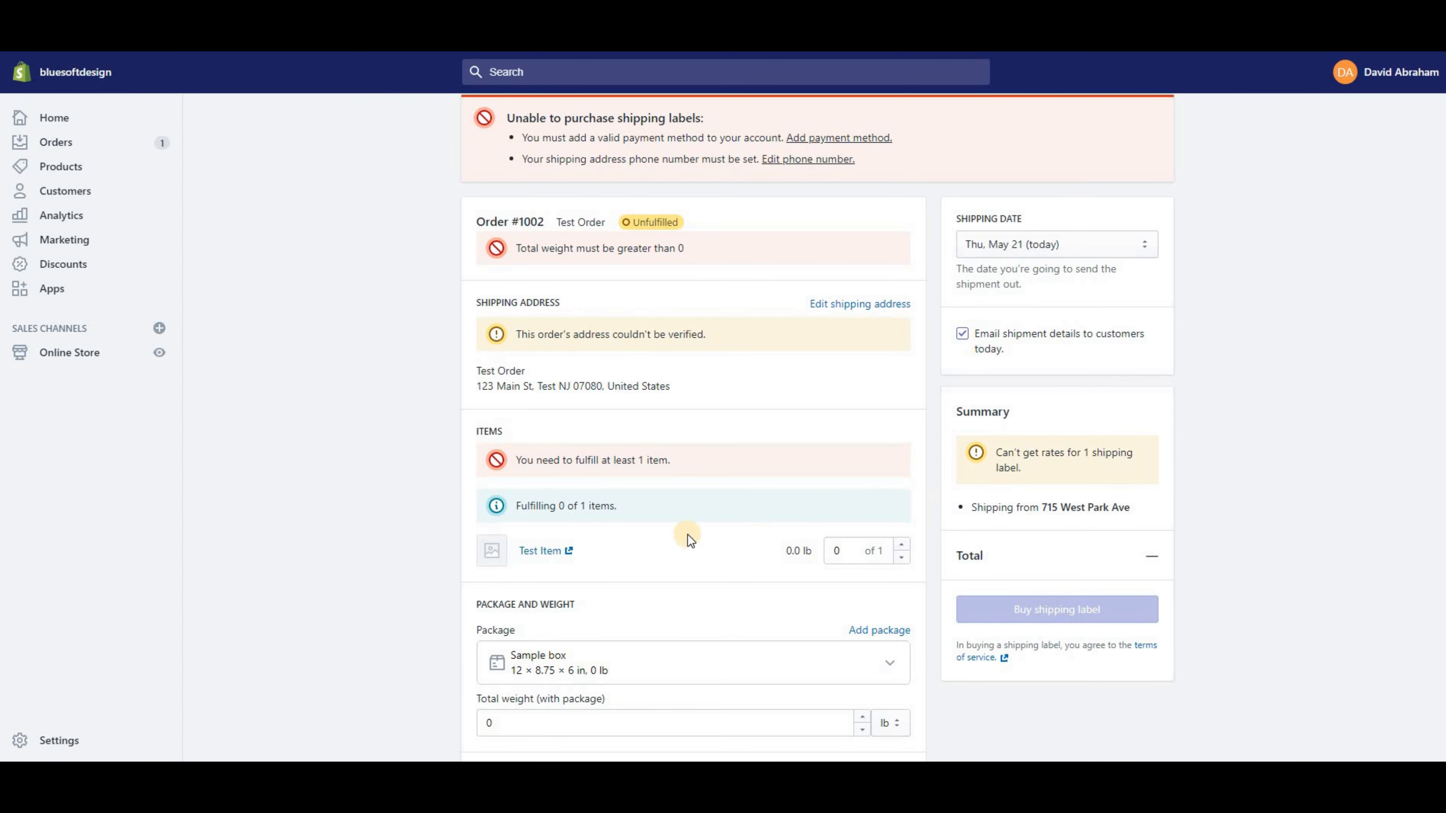
Set the Test Item's quantity on the shipping label to 1 and look at the saved packages.
{"action": "scroll", "coordinate": [566, 527], "scroll_direction": "down", "scroll_amount": 2}
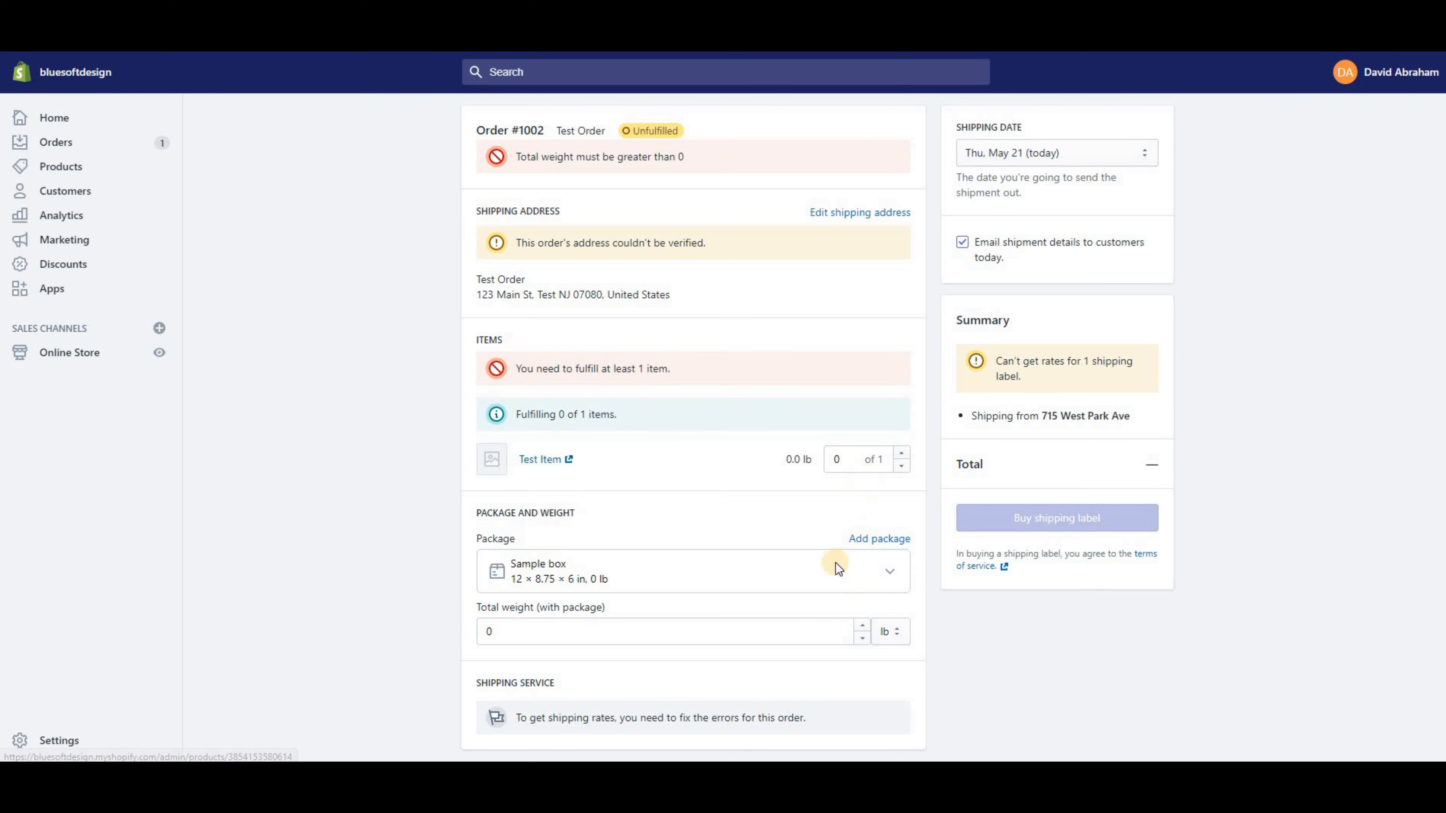
{"action": "left_click", "coordinate": [901, 455]}
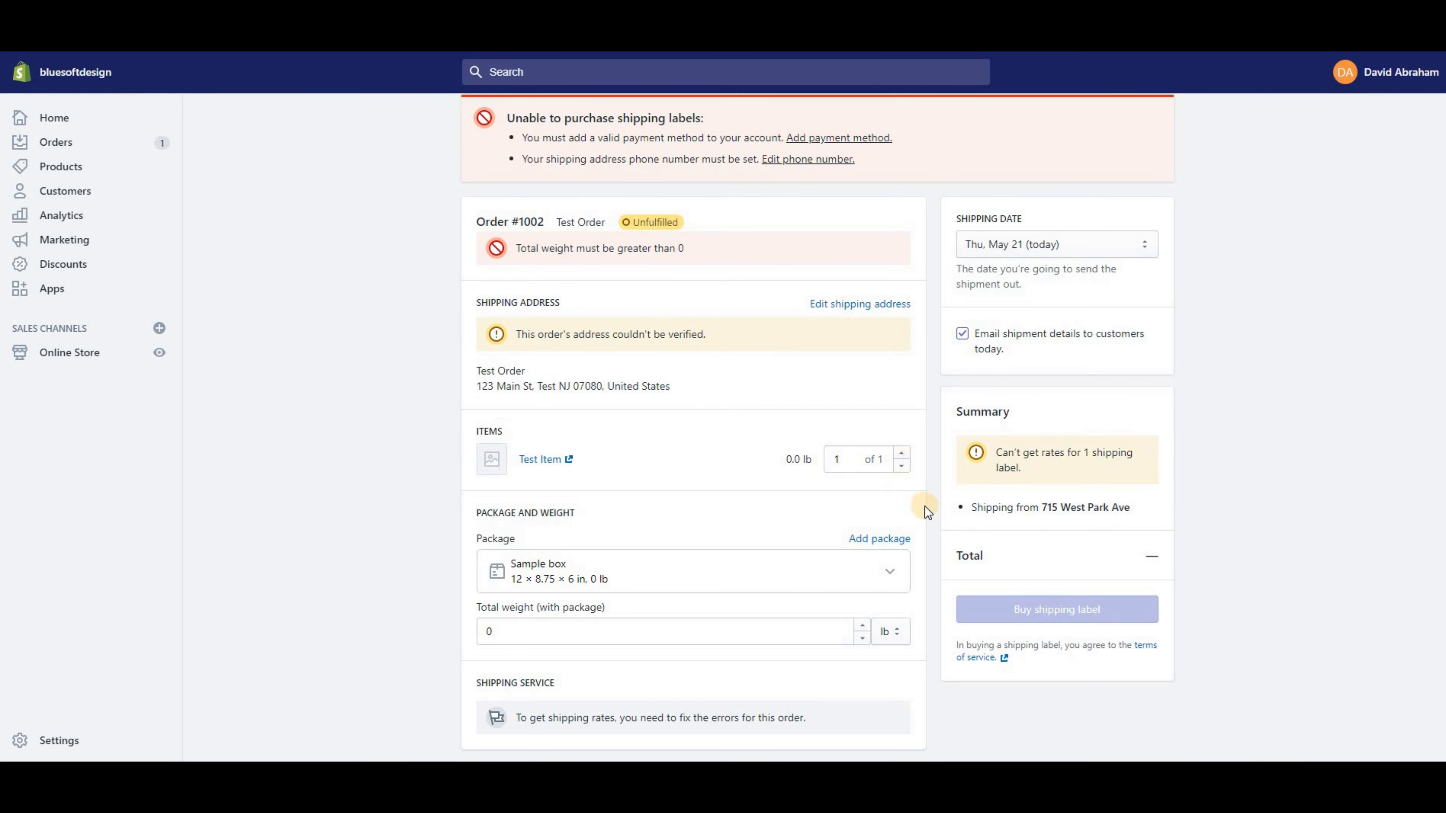
{"action": "left_click", "coordinate": [891, 569]}
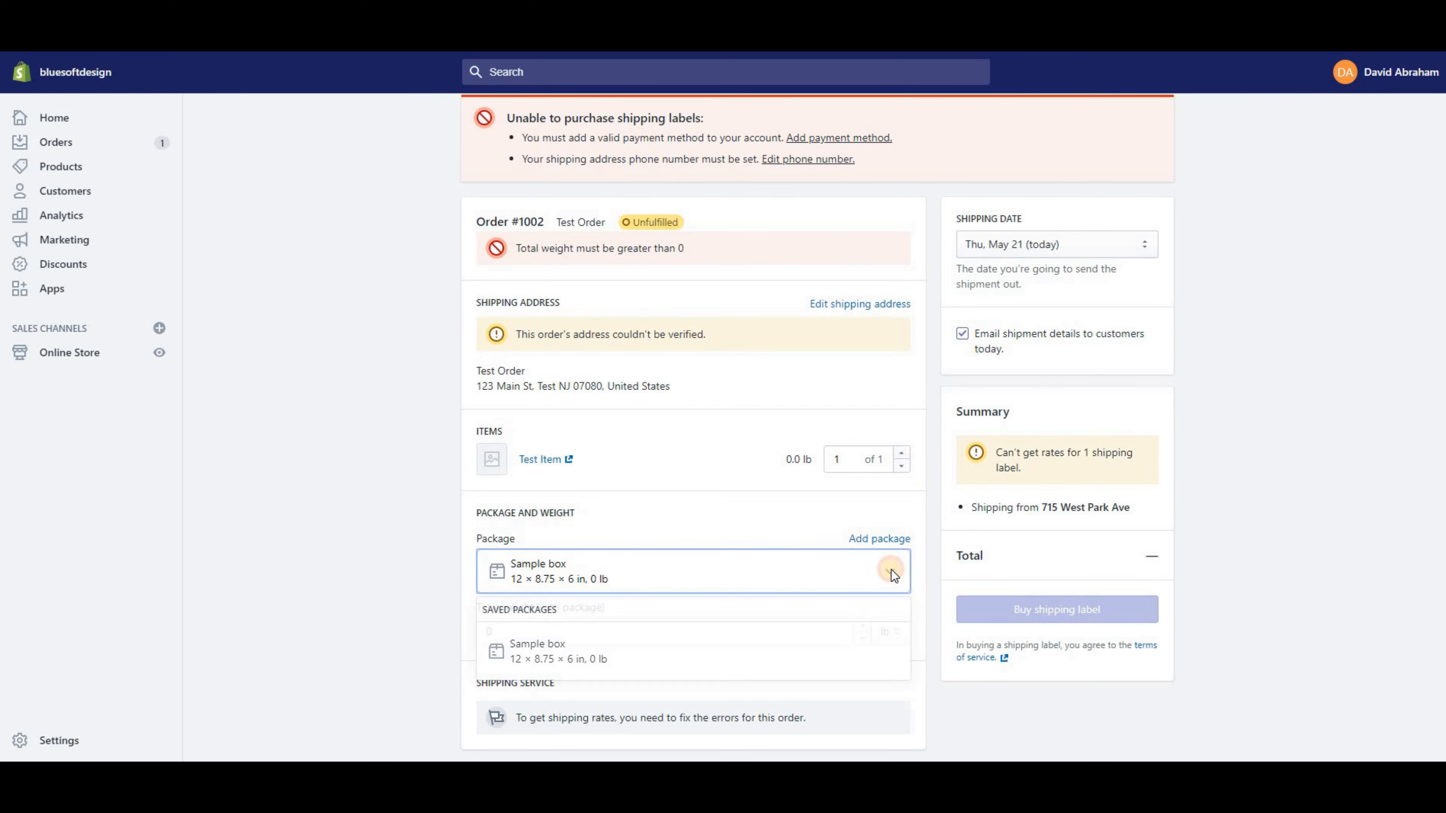
{"action": "left_click", "coordinate": [440, 585]}
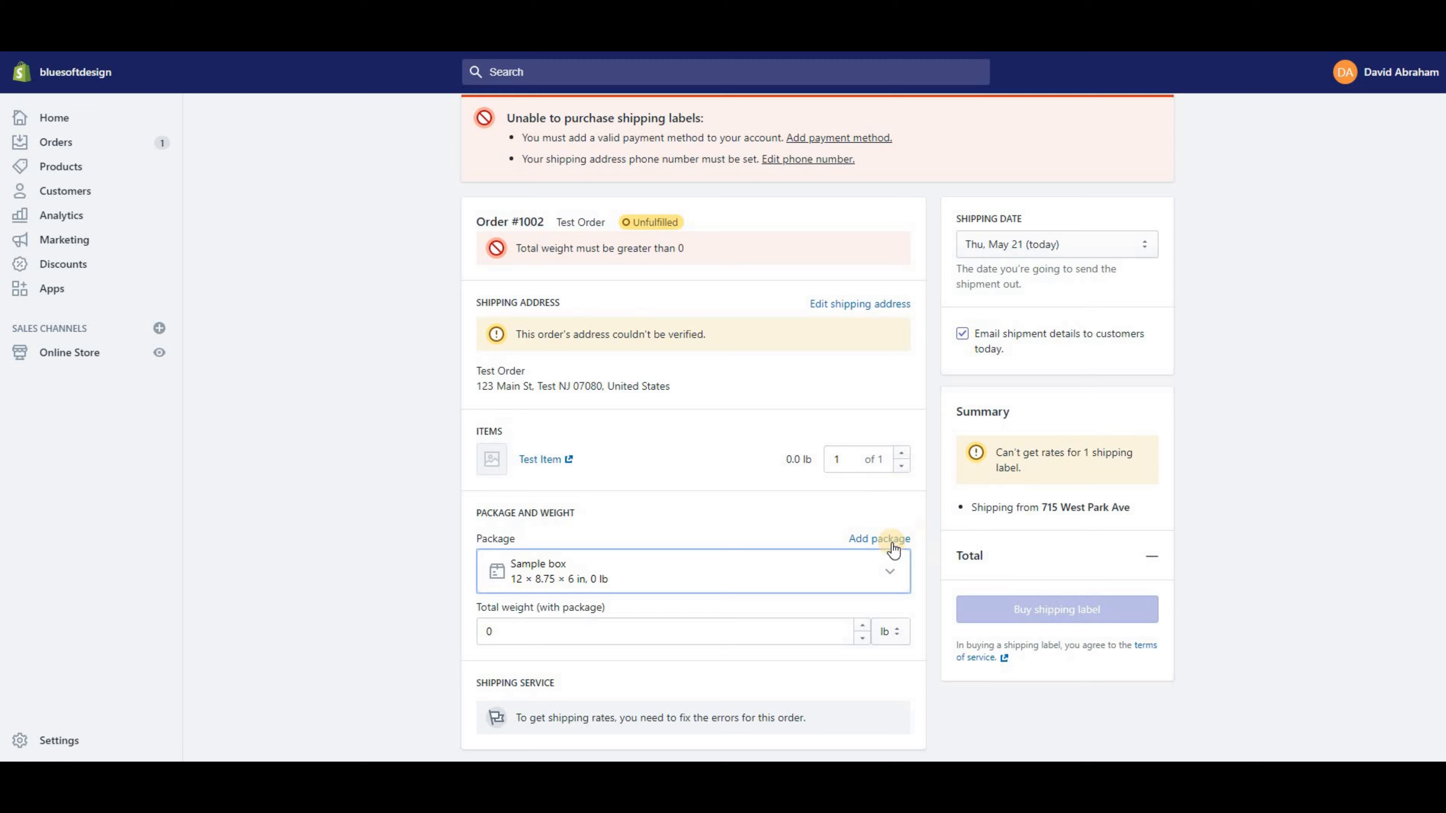
Look over the custom and USPS carrier packaging options for adding a package, without adding one.
{"action": "left_click", "coordinate": [887, 540]}
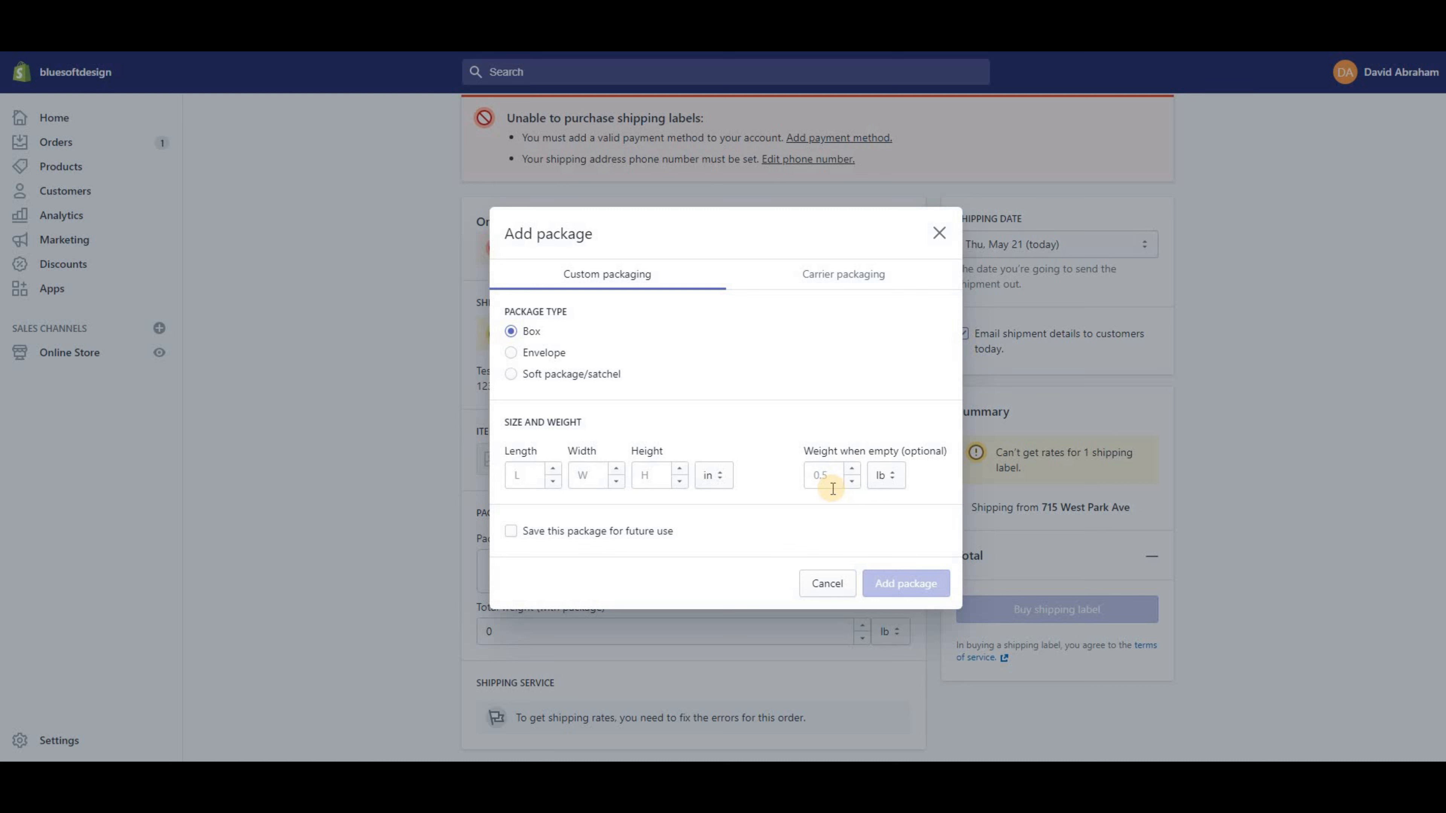
{"action": "left_click", "coordinate": [825, 272]}
{"action": "left_click", "coordinate": [936, 362]}
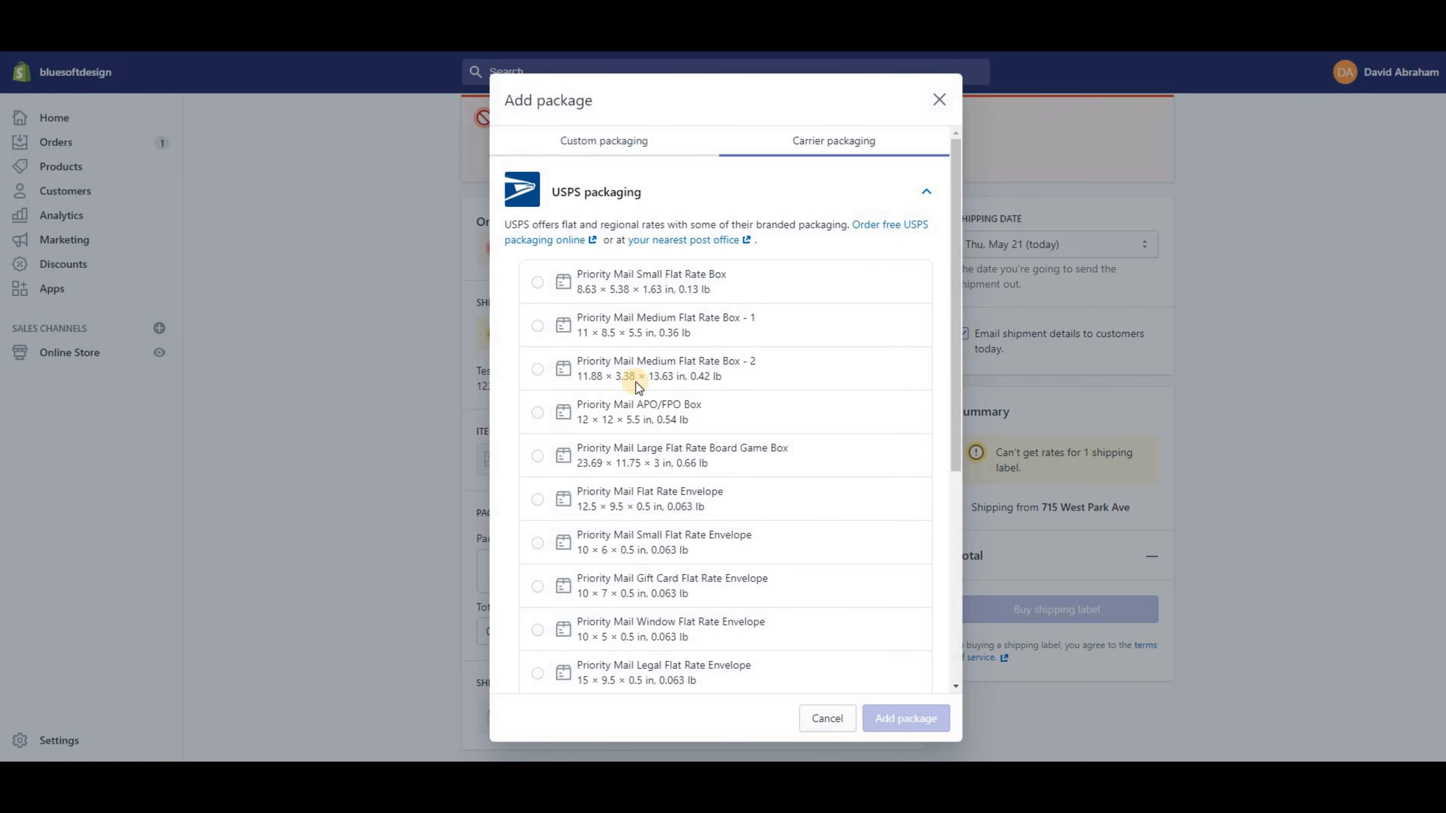
{"action": "left_click", "coordinate": [902, 192]}
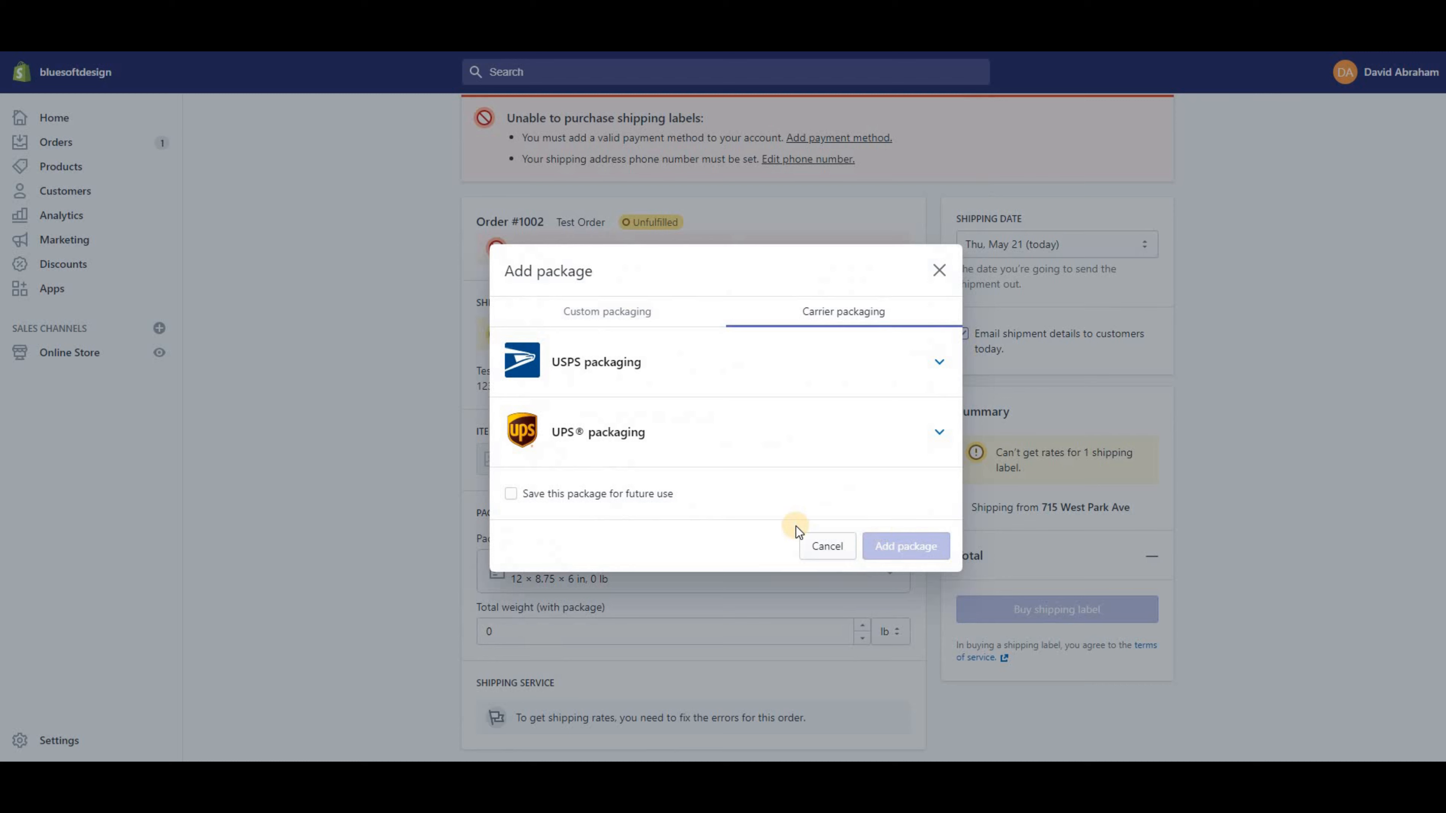
{"action": "left_click", "coordinate": [819, 547]}
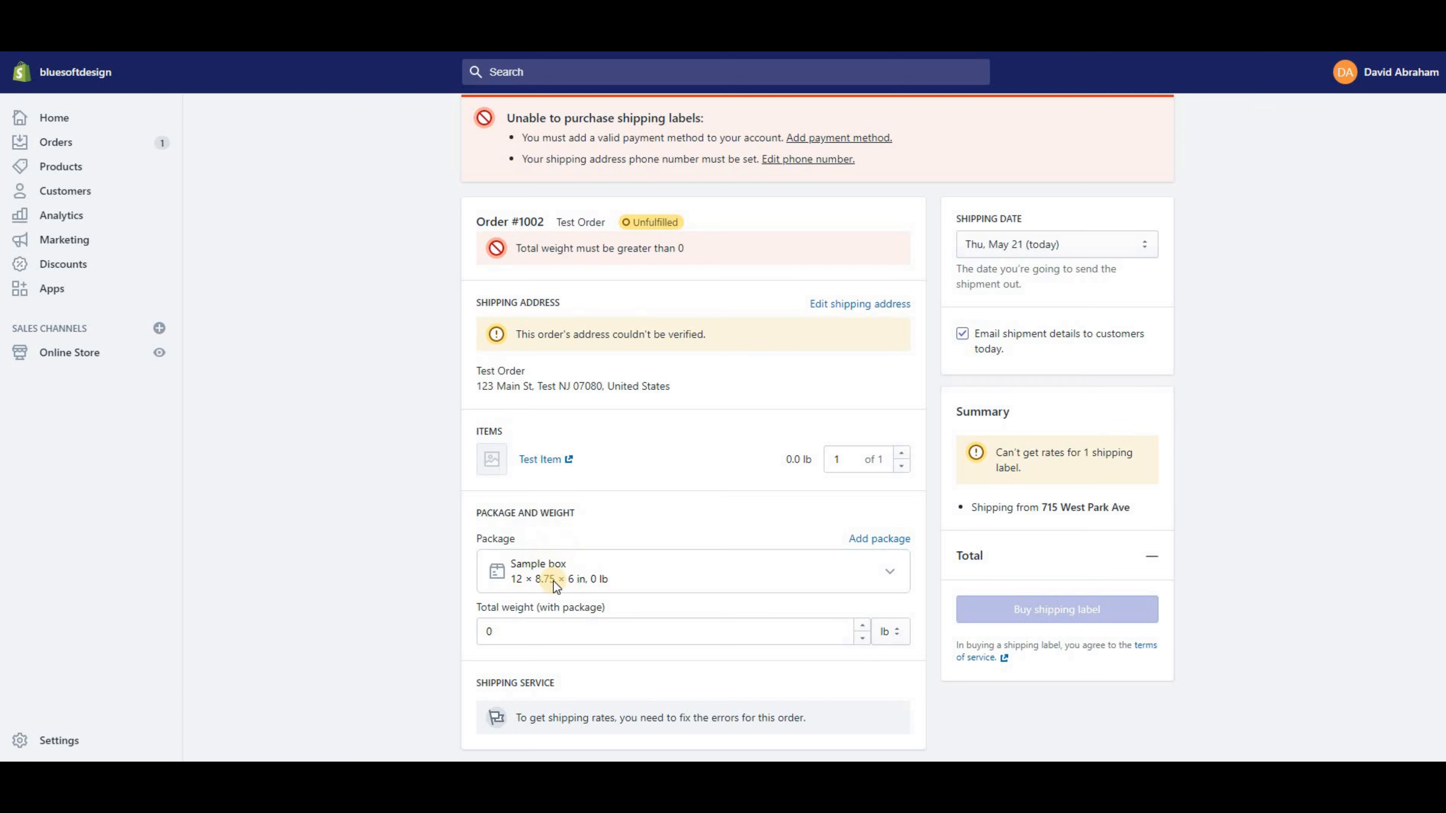
Set the total weight with package to 0.2 lb.
{"action": "left_click", "coordinate": [598, 629]}
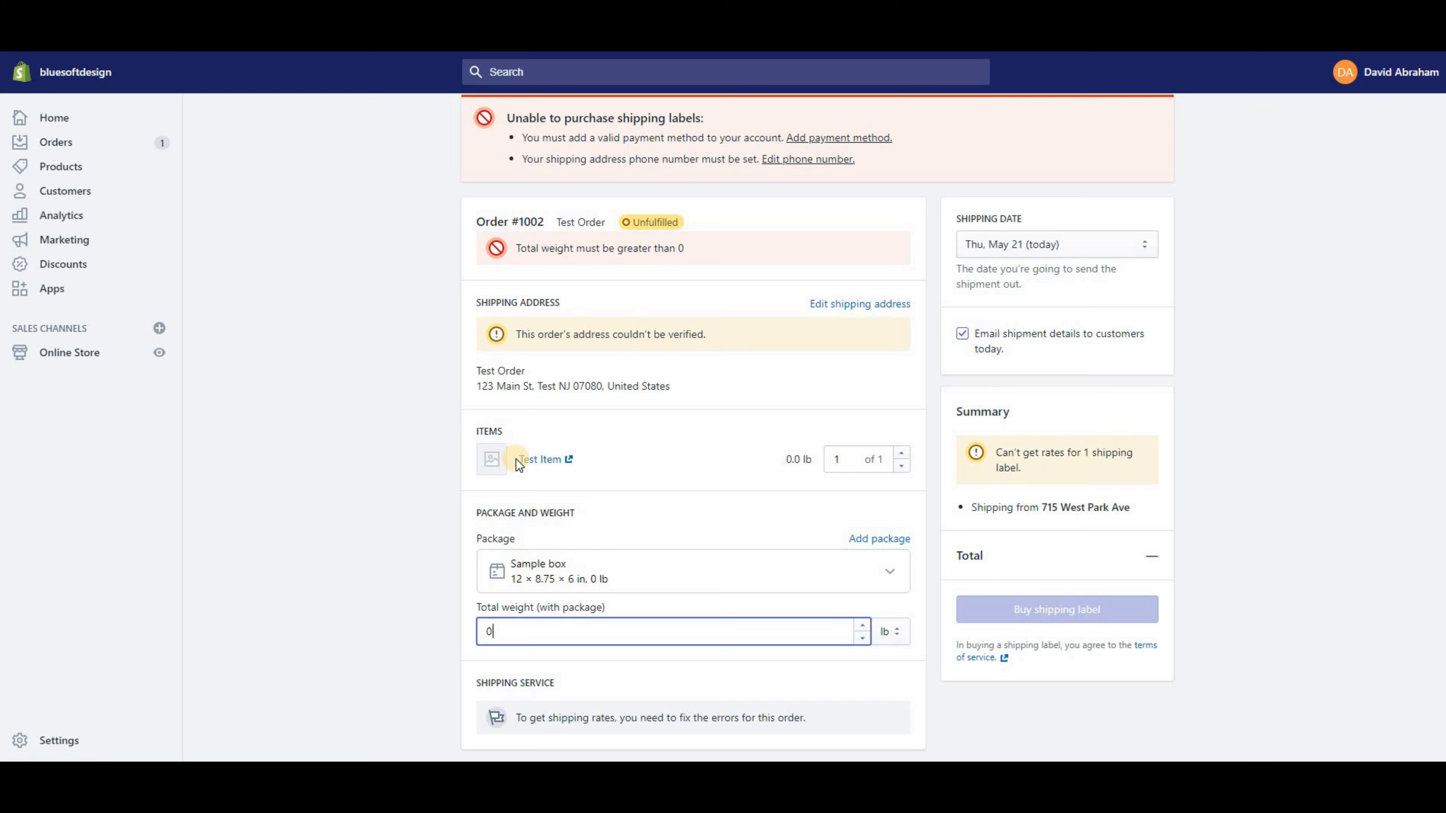
{"action": "left_click", "coordinate": [492, 632]}
{"action": "left_click", "coordinate": [870, 628]}
{"action": "left_click", "coordinate": [864, 596]}
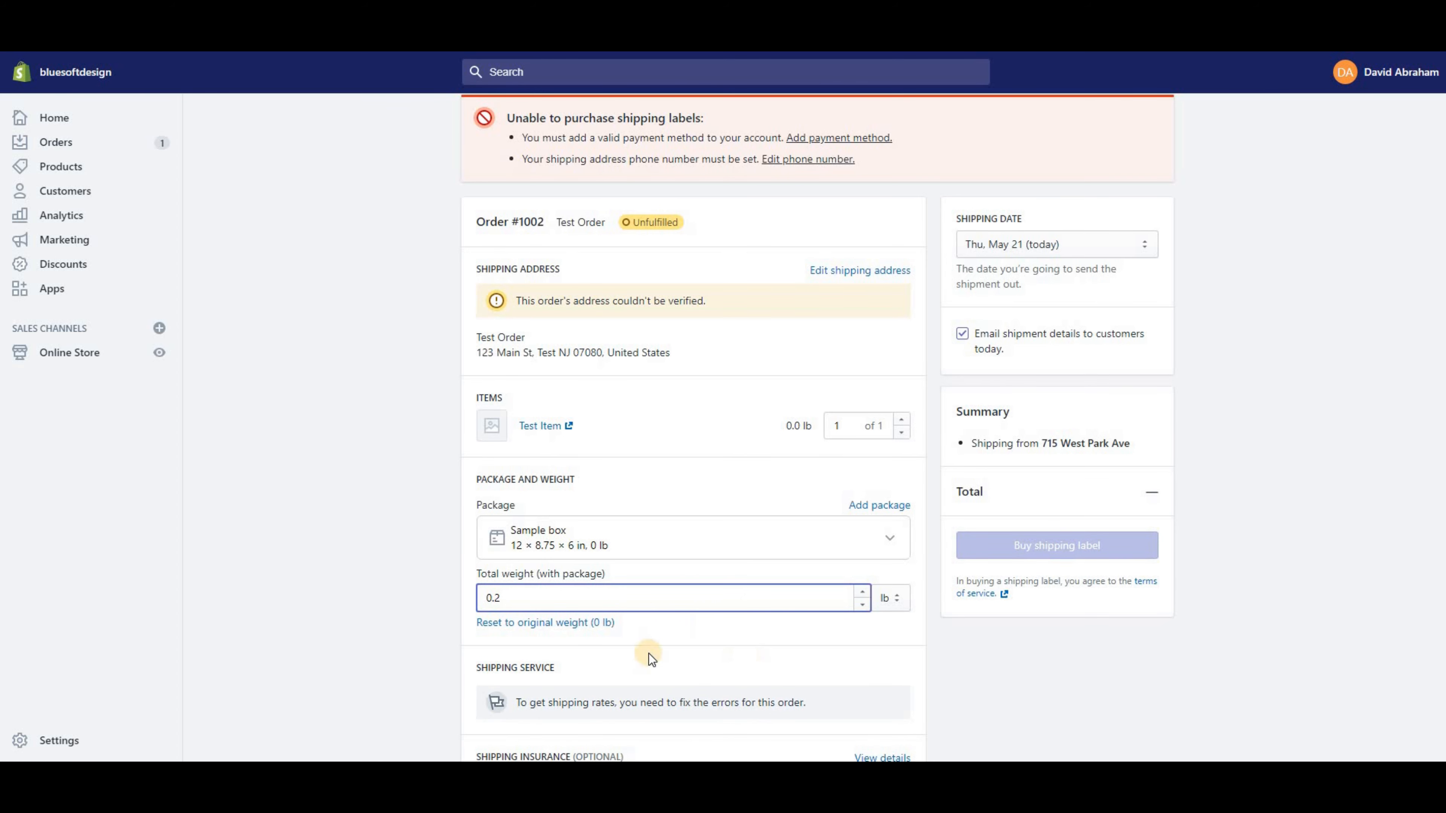
Look at the optional shipping insurance coverage amount and review the rest of the shipping label form.
{"action": "scroll", "coordinate": [614, 630], "scroll_direction": "down", "scroll_amount": 2}
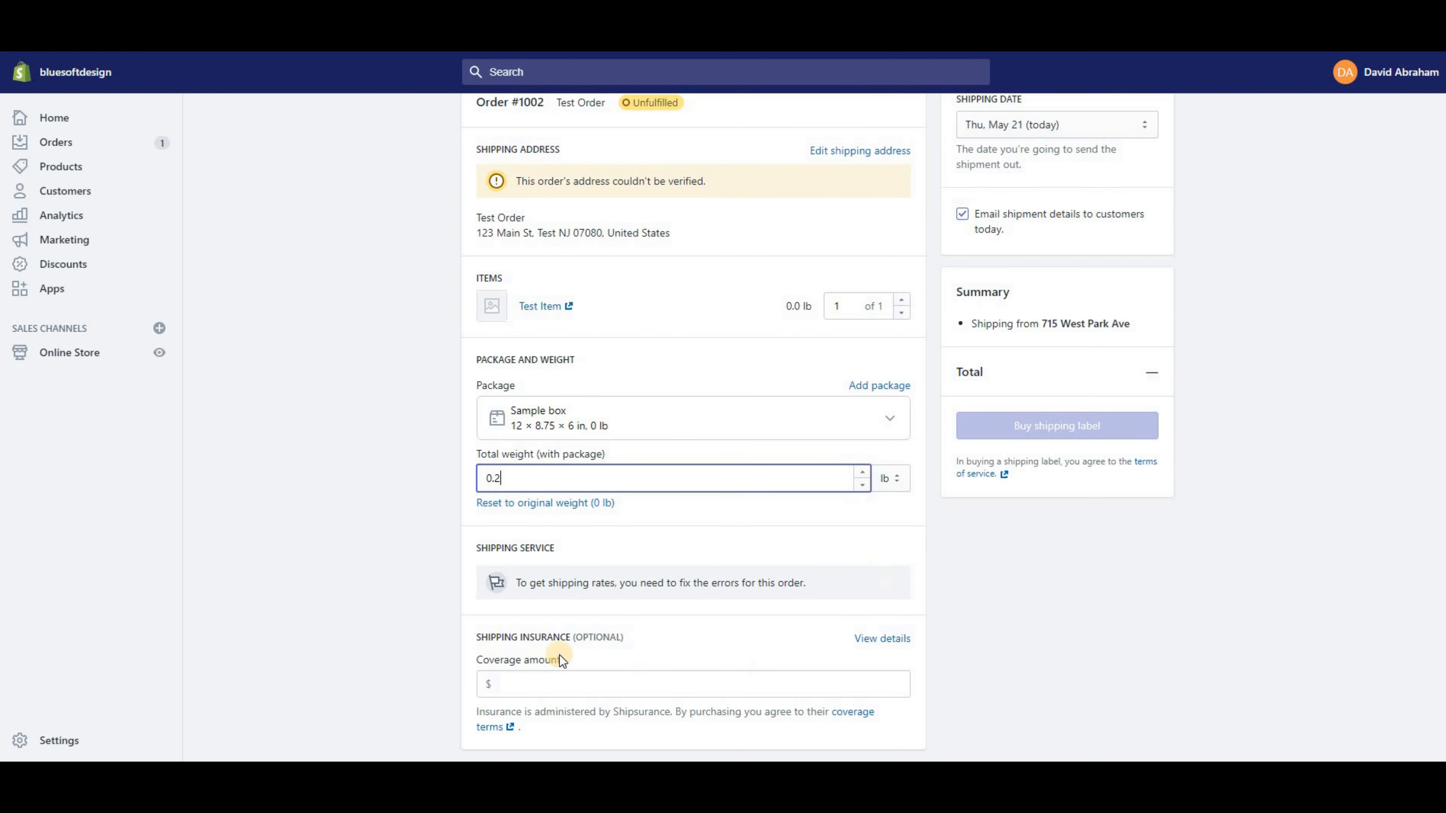
{"action": "left_click", "coordinate": [514, 682]}
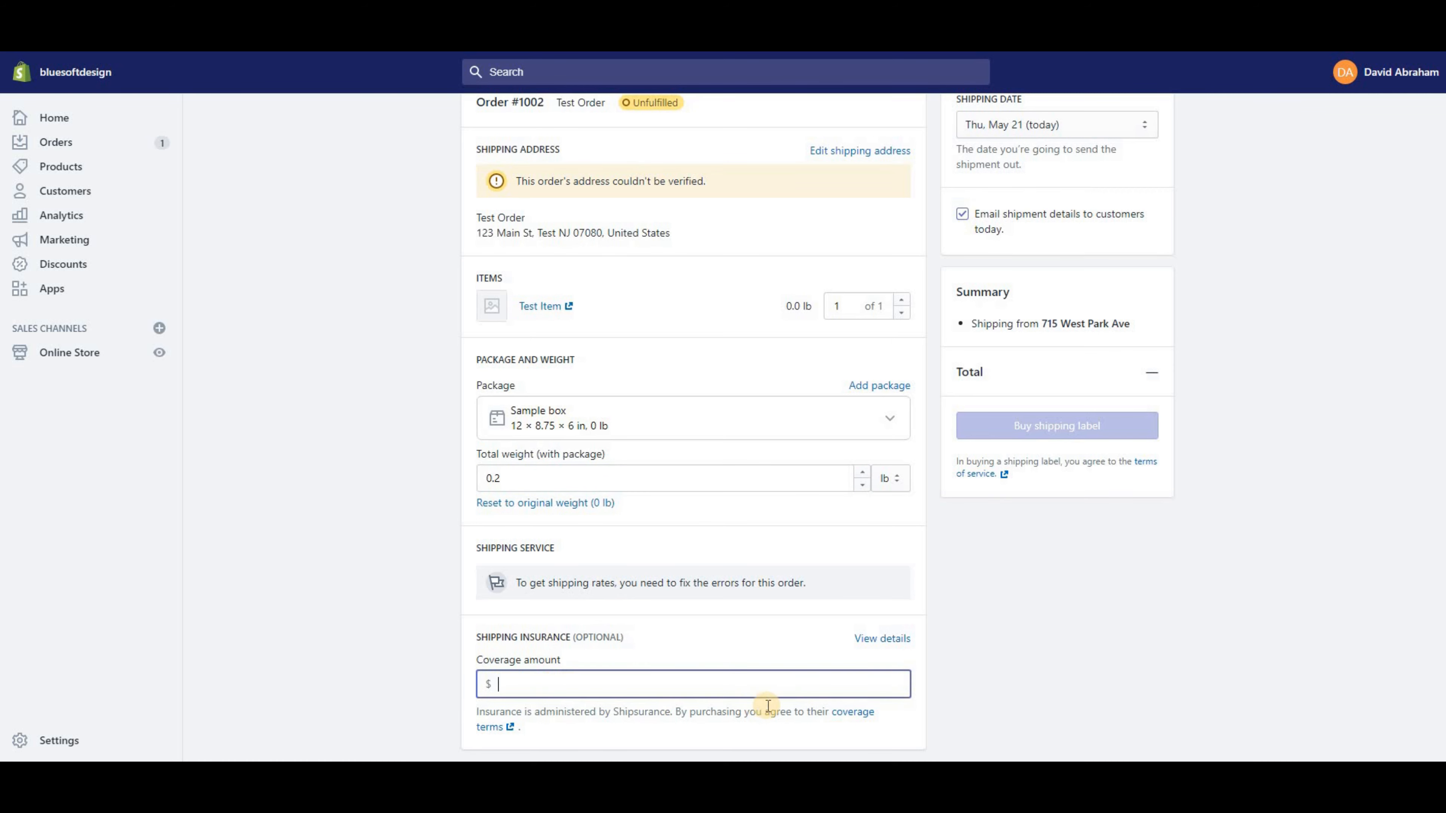
{"action": "scroll", "coordinate": [797, 587], "scroll_direction": "up", "scroll_amount": 5}
{"action": "scroll", "coordinate": [784, 461], "scroll_direction": "down", "scroll_amount": 5}
{"action": "scroll", "coordinate": [591, 400], "scroll_direction": "up", "scroll_amount": 4}
{"action": "scroll", "coordinate": [513, 512], "scroll_direction": "down", "scroll_amount": 4}
{"action": "scroll", "coordinate": [864, 313], "scroll_direction": "up", "scroll_amount": 5}
Check the available shipping dates and examine the label summary's total and purchase option.
{"action": "left_click", "coordinate": [1048, 436]}
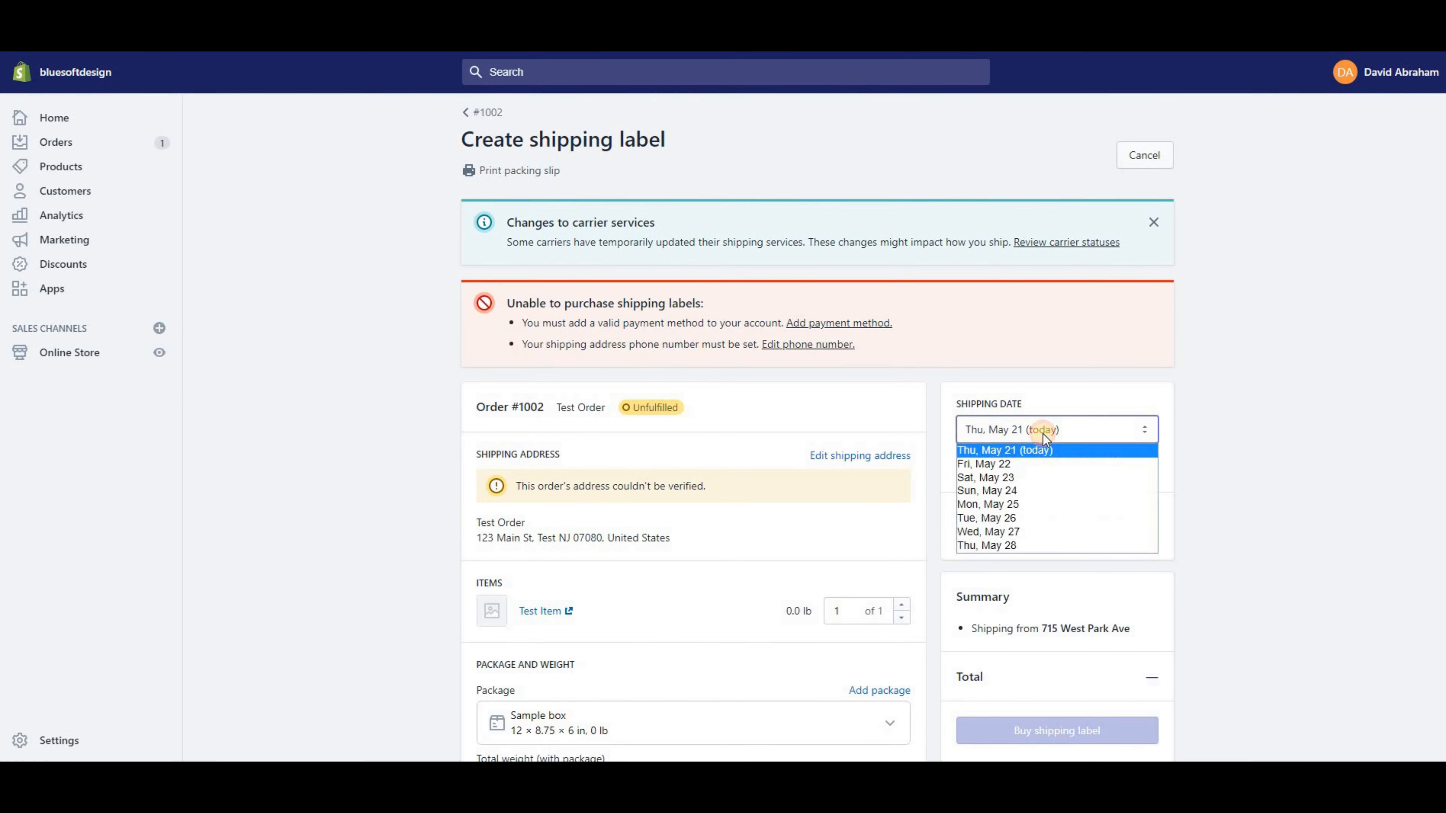
{"action": "left_click", "coordinate": [1222, 436]}
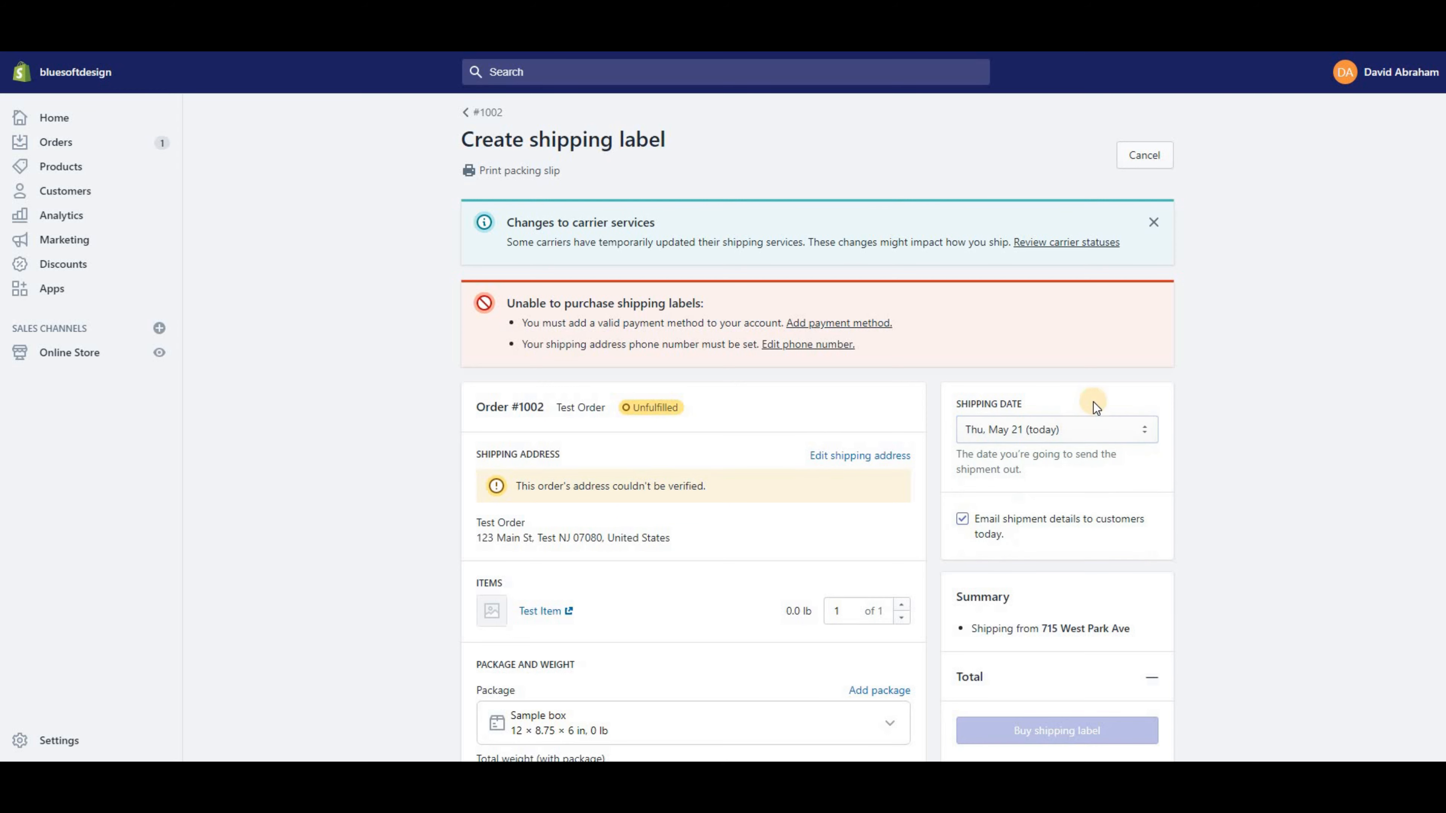
{"action": "scroll", "coordinate": [1094, 401], "scroll_direction": "down", "scroll_amount": 3}
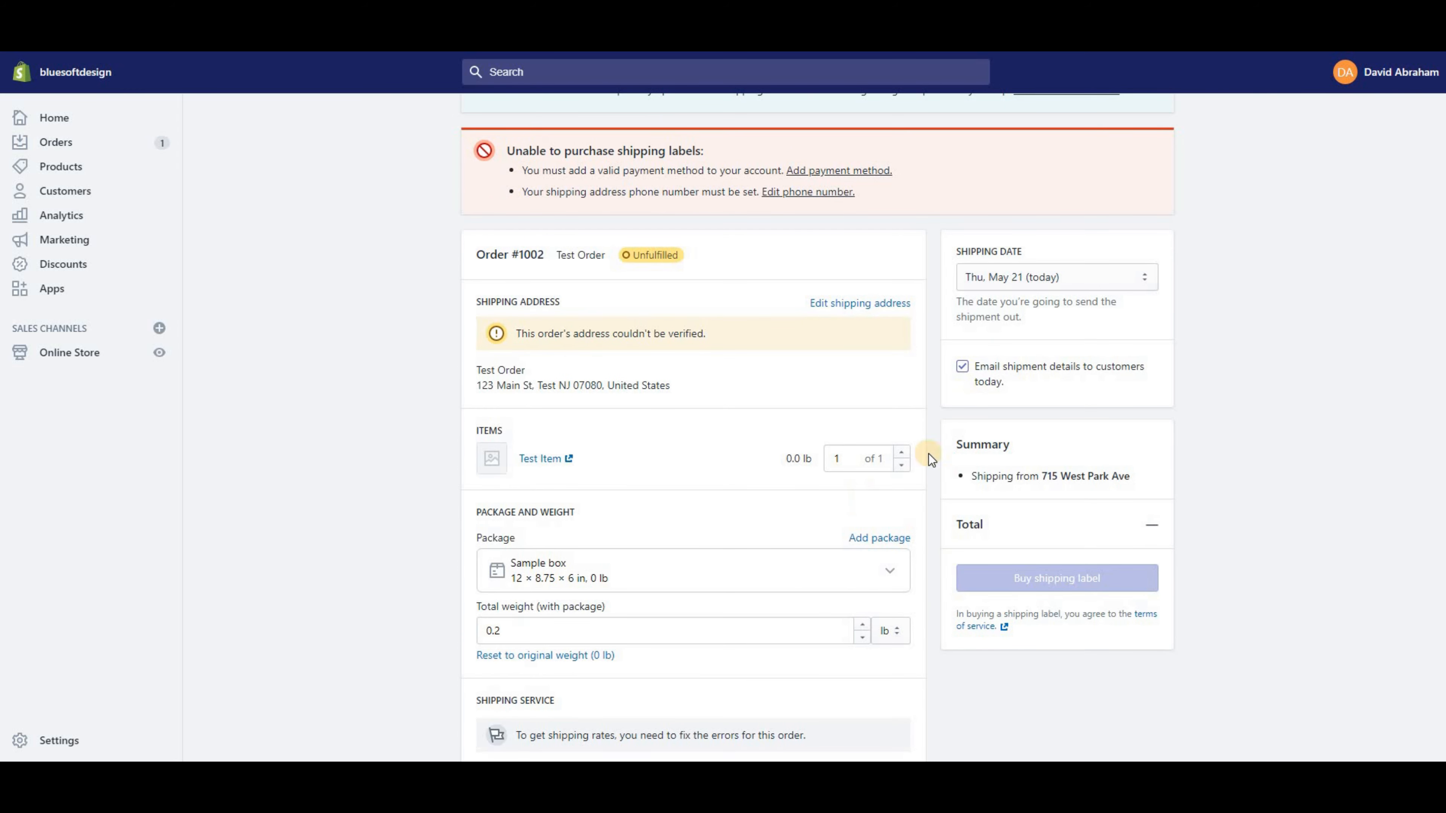
{"action": "left_click_drag", "start_coordinate": [970, 523], "coordinate": [1226, 526]}
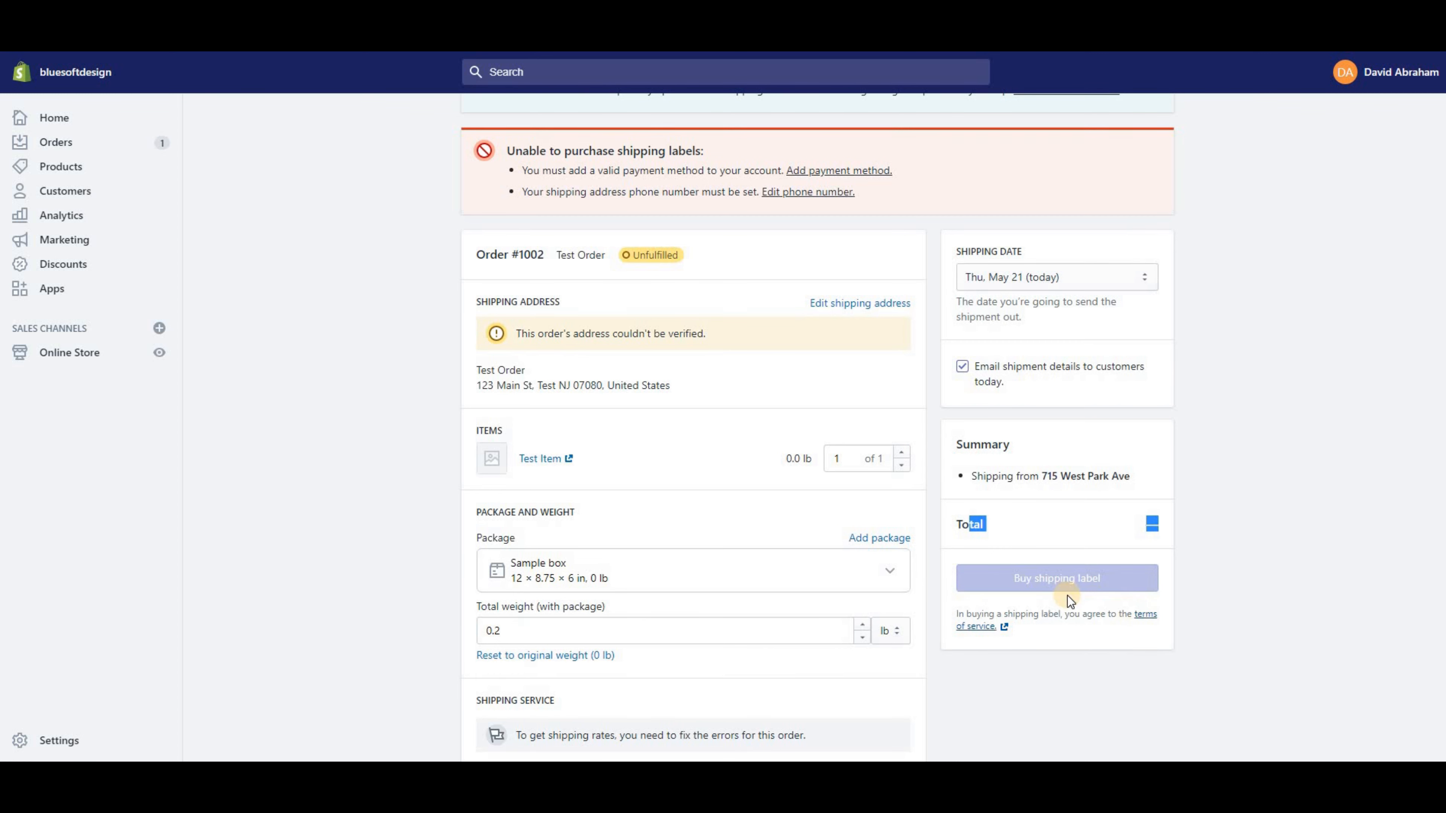
{"action": "left_click", "coordinate": [1040, 585]}
Look at the packing slip option and return to the order's page without buying the label.
{"action": "scroll", "coordinate": [484, 308], "scroll_direction": "up", "scroll_amount": 3}
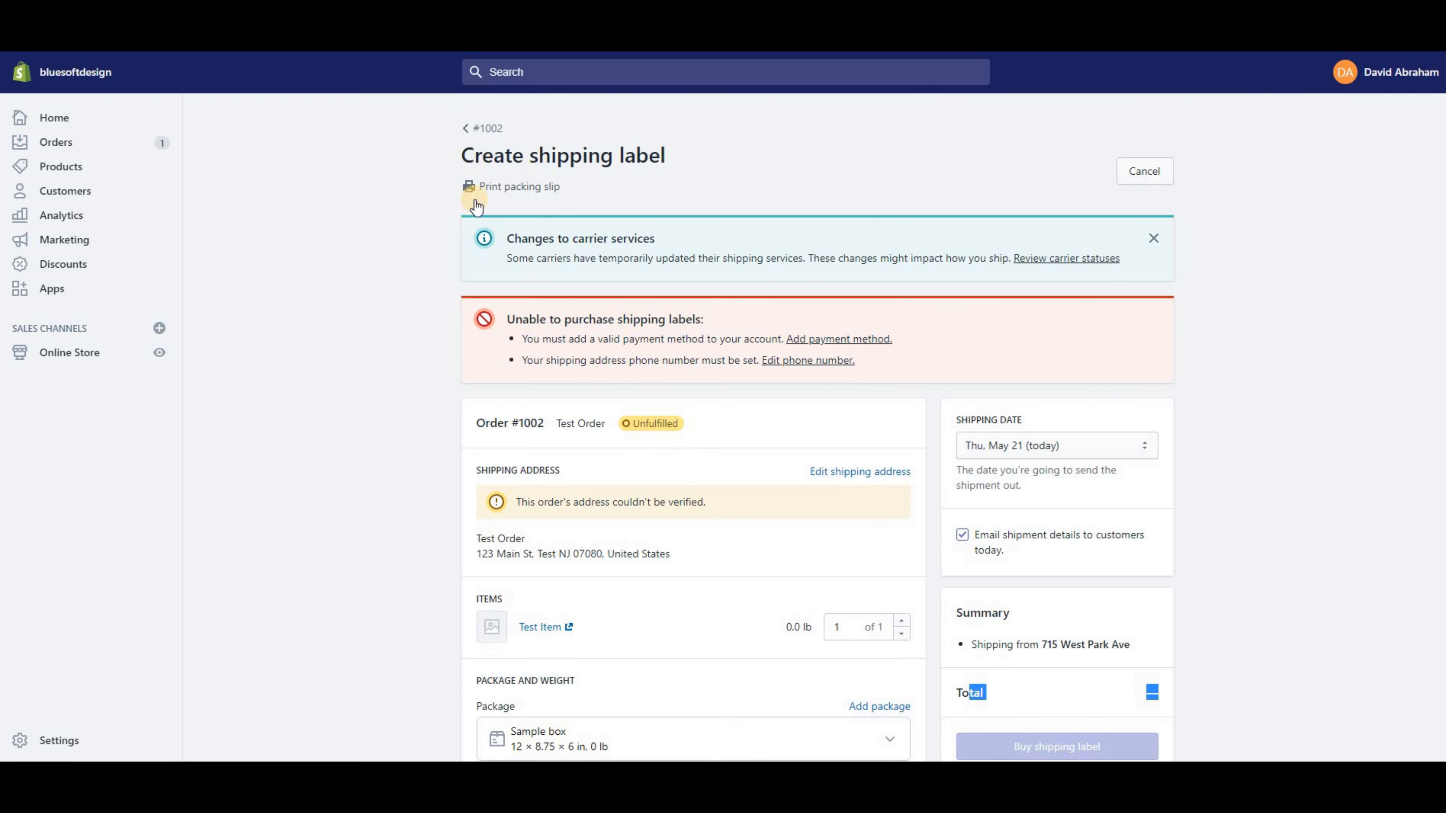
{"action": "left_click", "coordinate": [513, 197]}
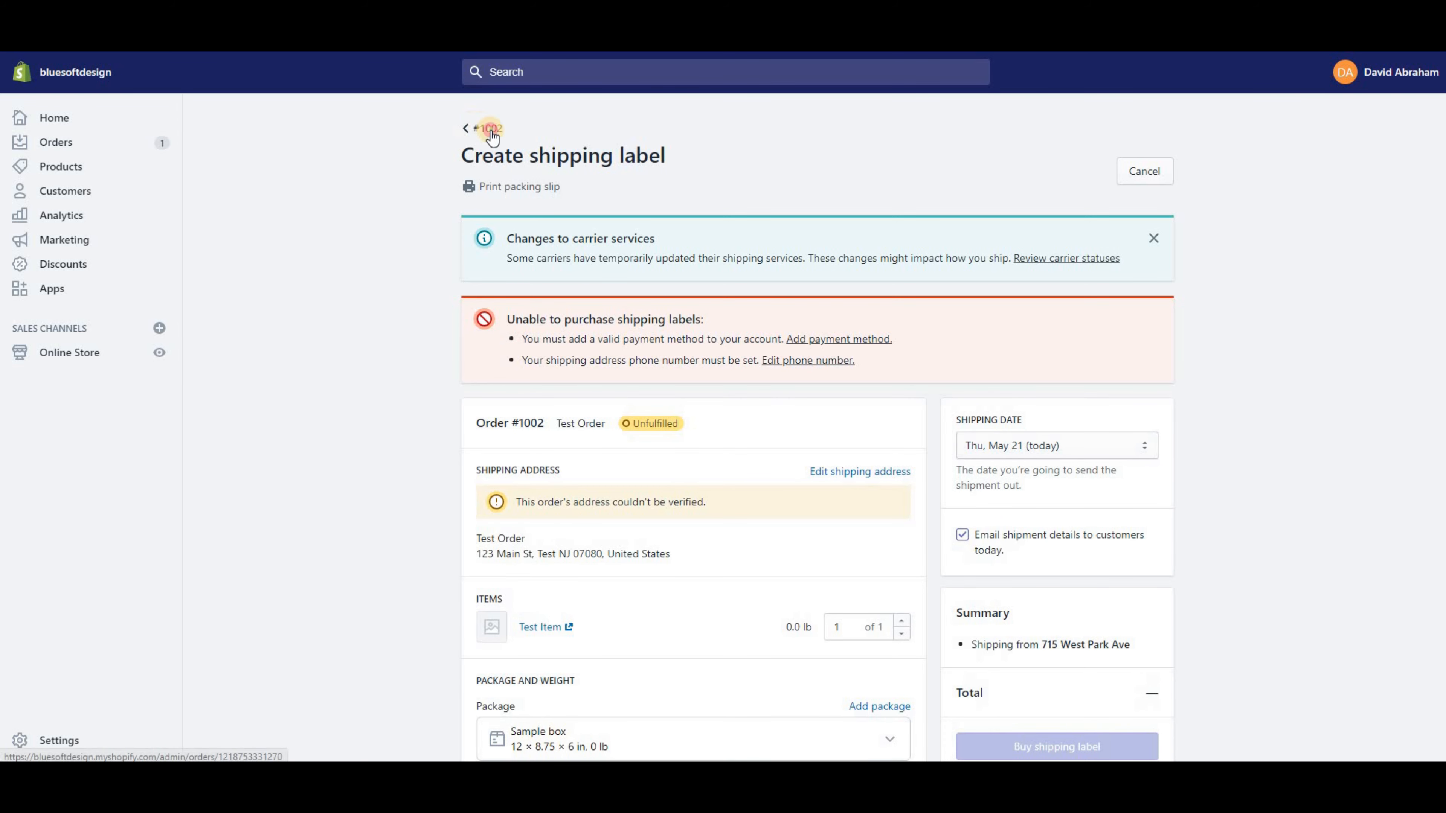
{"action": "left_click", "coordinate": [485, 130]}
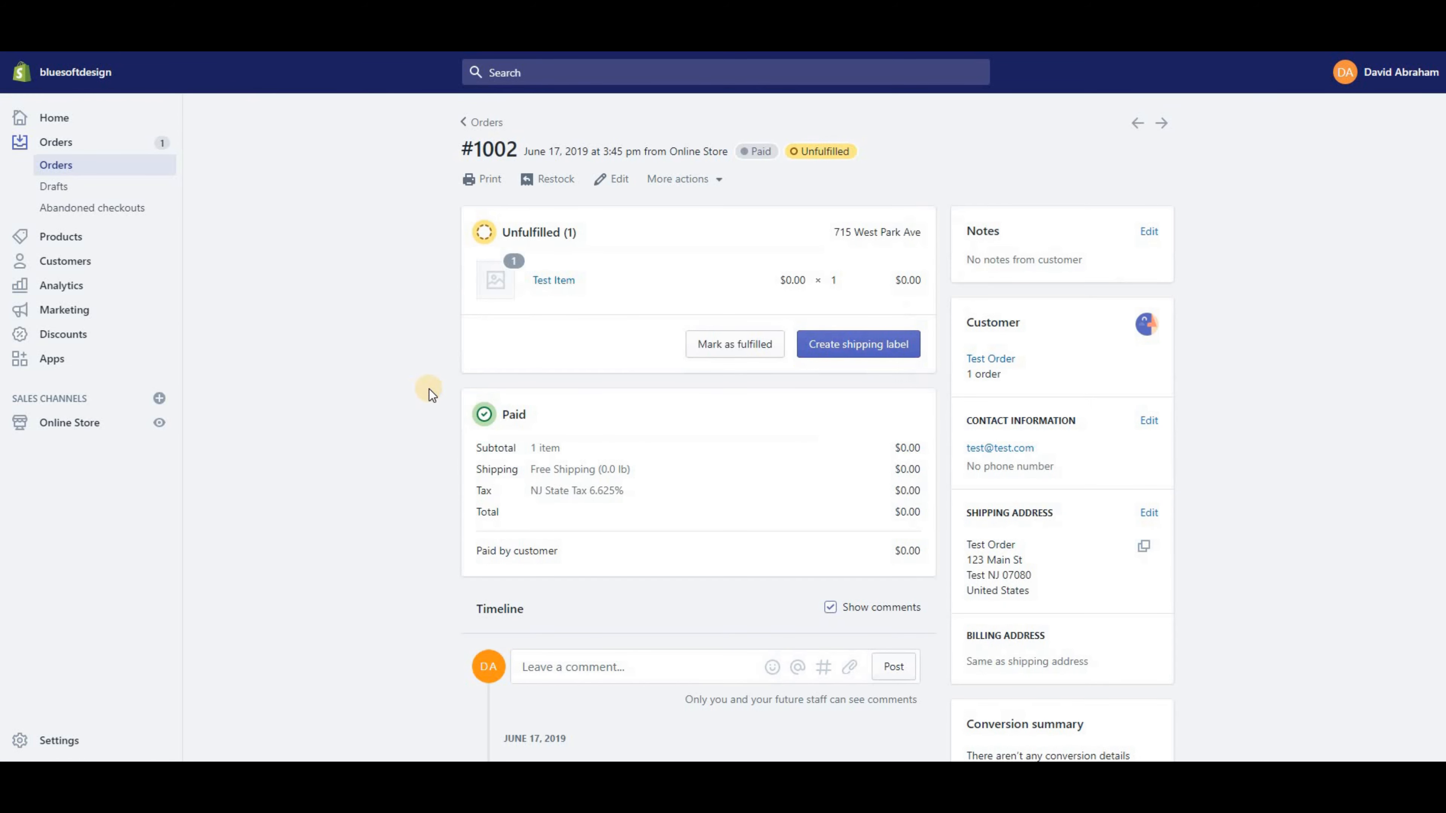
Examine the order page from its payment details and timeline back to the unfulfilled item section.
{"action": "scroll", "coordinate": [455, 376], "scroll_direction": "down", "scroll_amount": 6}
{"action": "scroll", "coordinate": [802, 401], "scroll_direction": "up", "scroll_amount": 5}
{"action": "scroll", "coordinate": [864, 441], "scroll_direction": "down", "scroll_amount": 4}
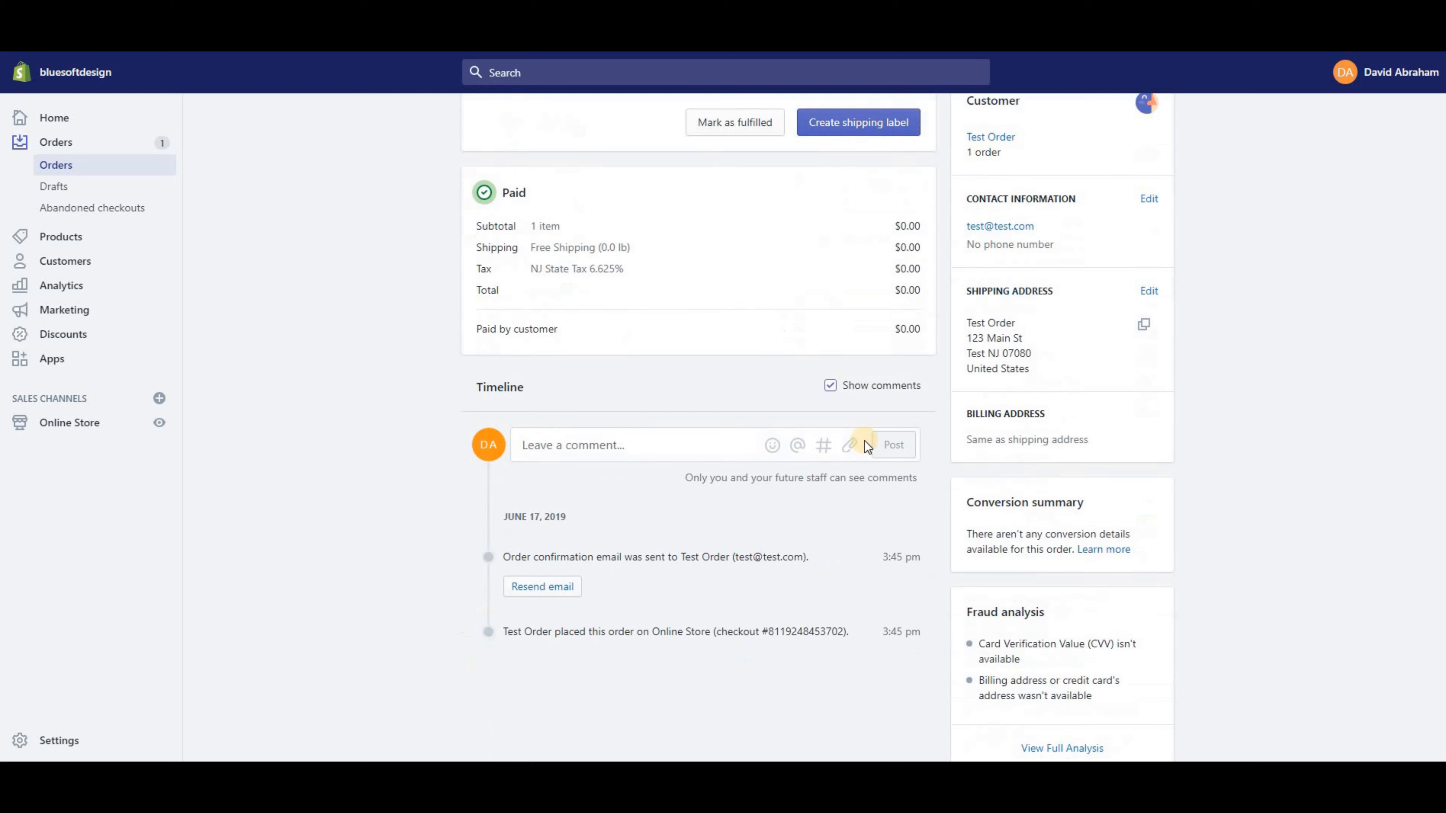
{"action": "scroll", "coordinate": [923, 296], "scroll_direction": "up", "scroll_amount": 4}
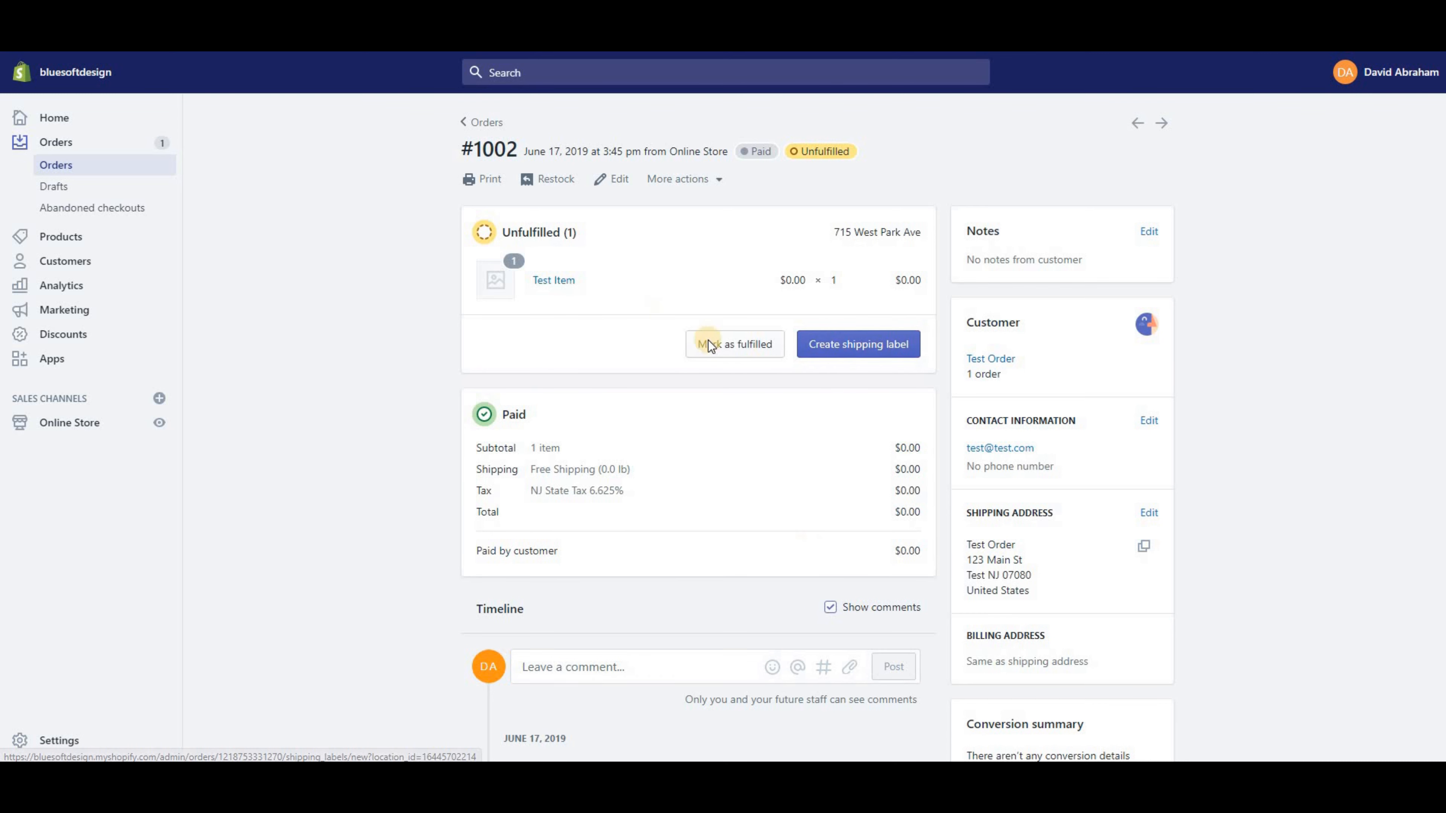
{"action": "left_click", "coordinate": [738, 350]}
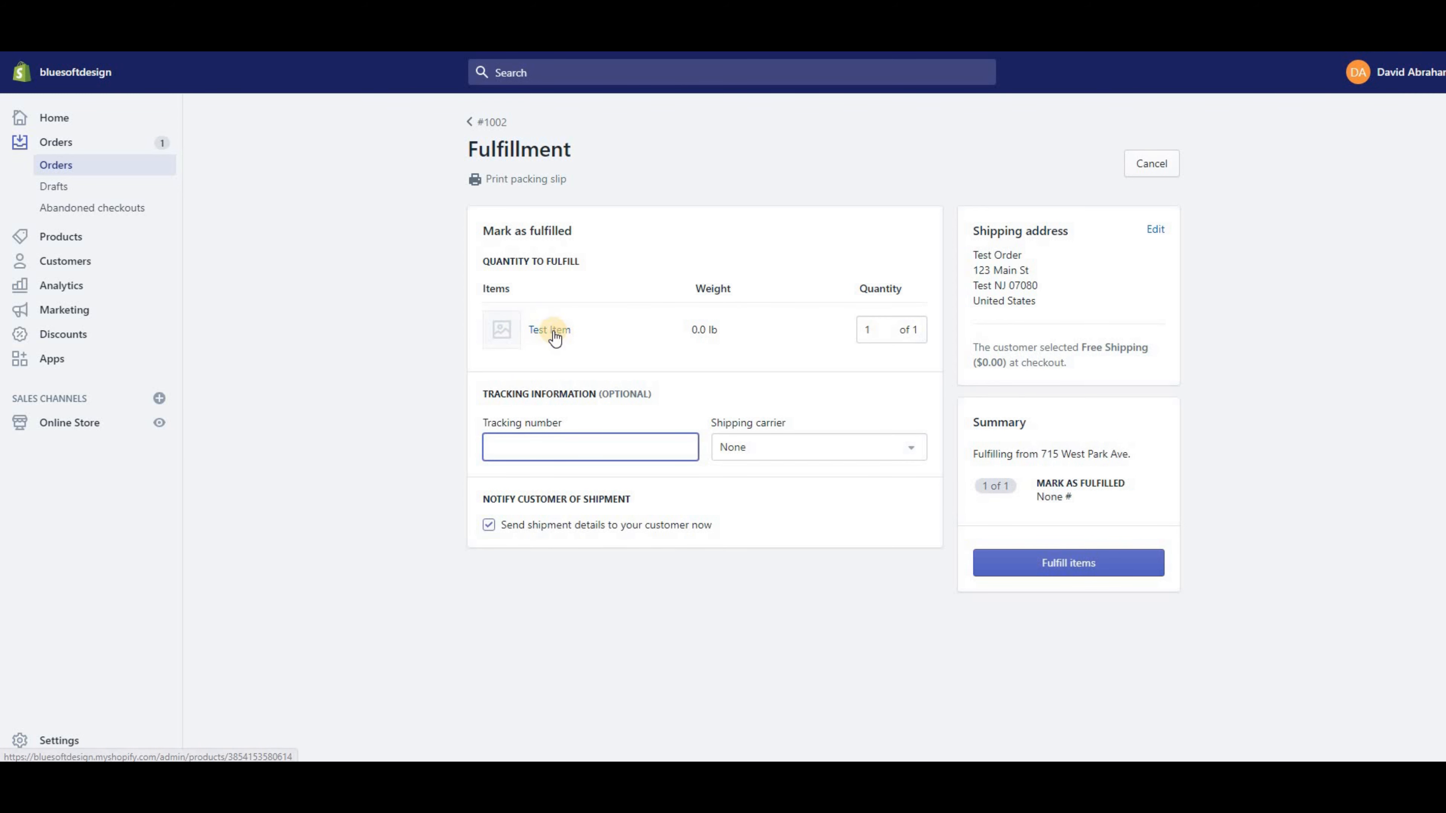
{"action": "left_click", "coordinate": [905, 323]}
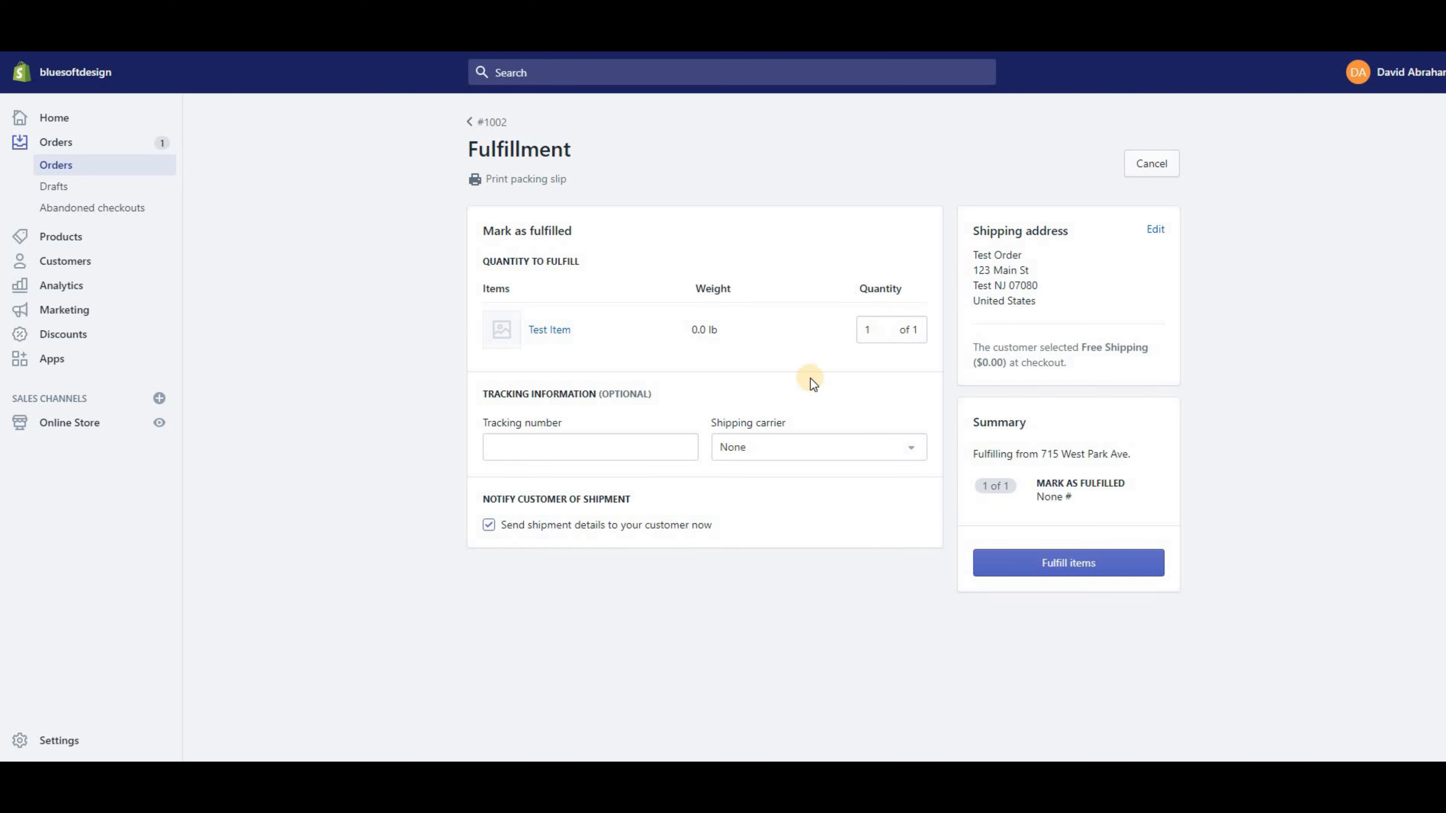
{"action": "left_click", "coordinate": [520, 450]}
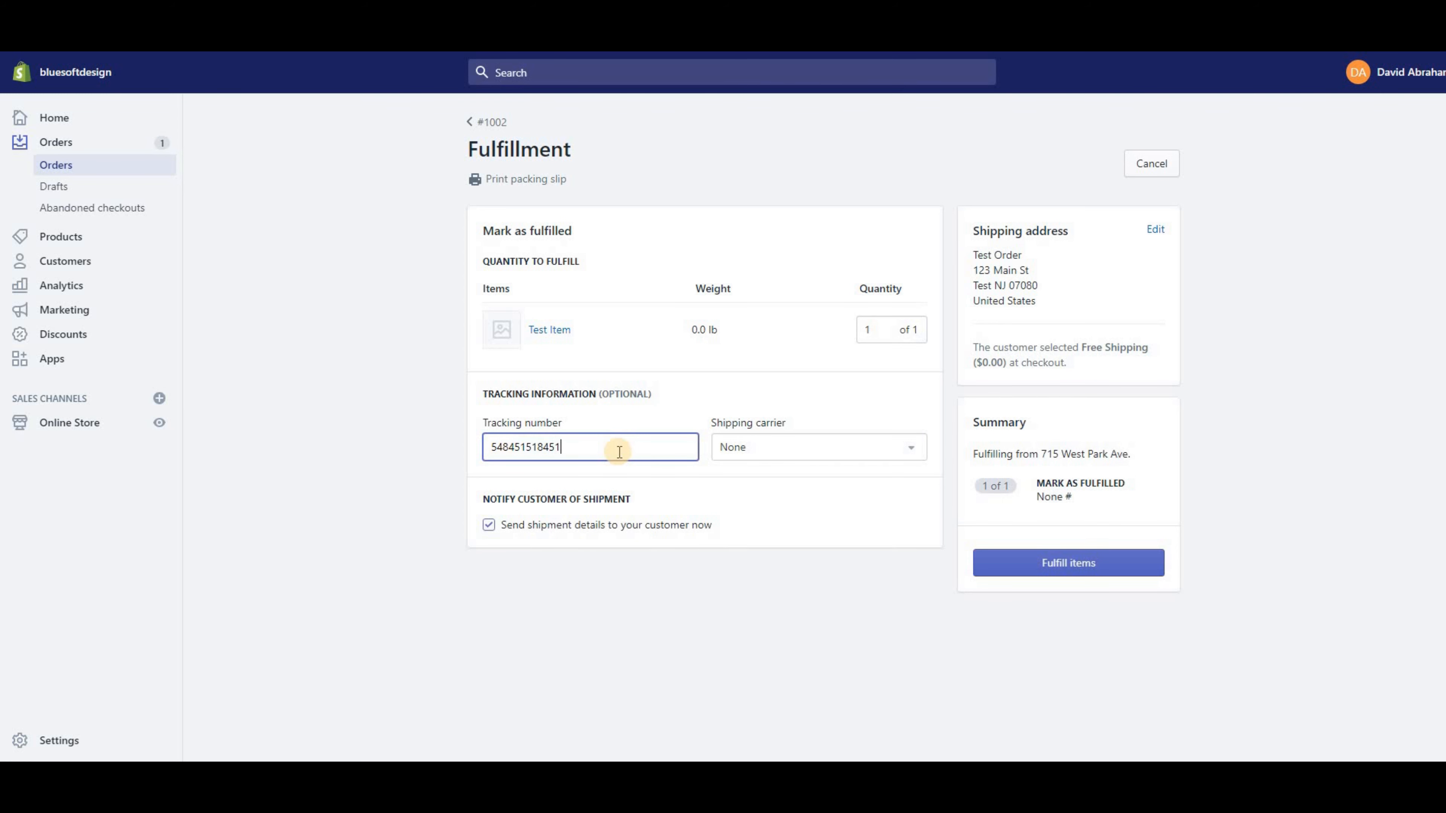
Look through the available shipping carriers and keep FedEx as the carrier for the shipment.
{"action": "left_click", "coordinate": [794, 444]}
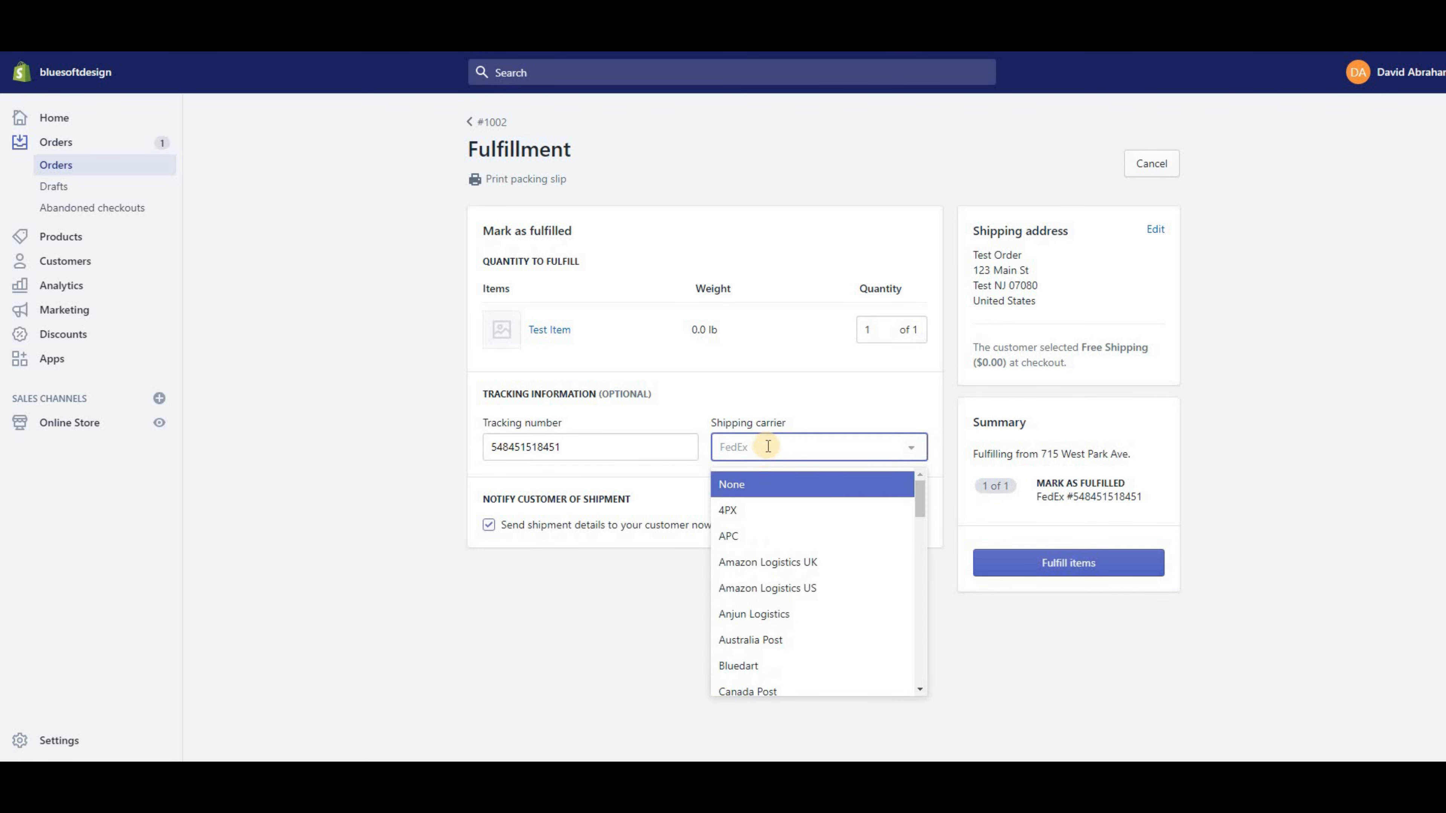
{"action": "left_click", "coordinate": [813, 411]}
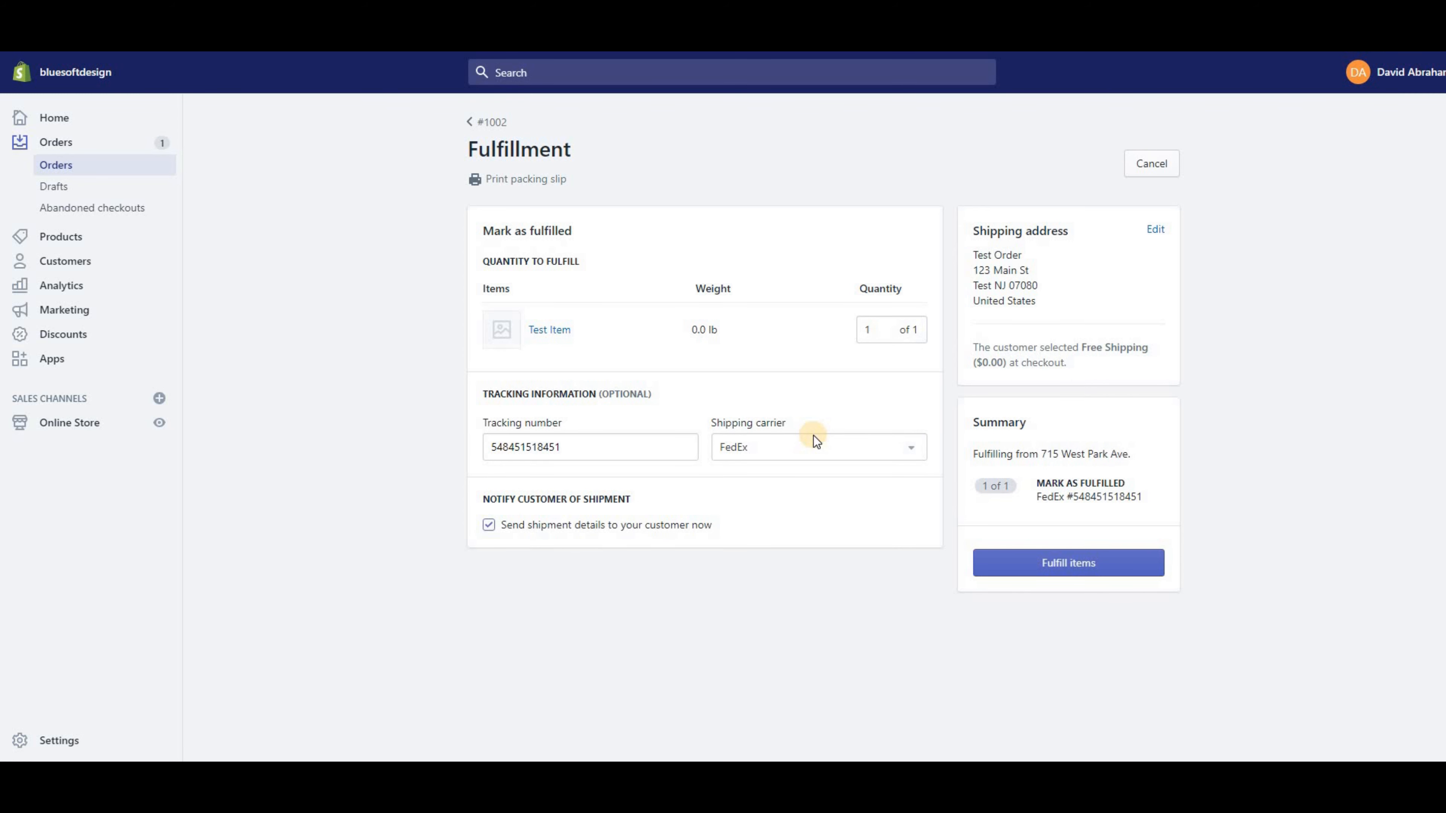
{"action": "left_click", "coordinate": [812, 444]}
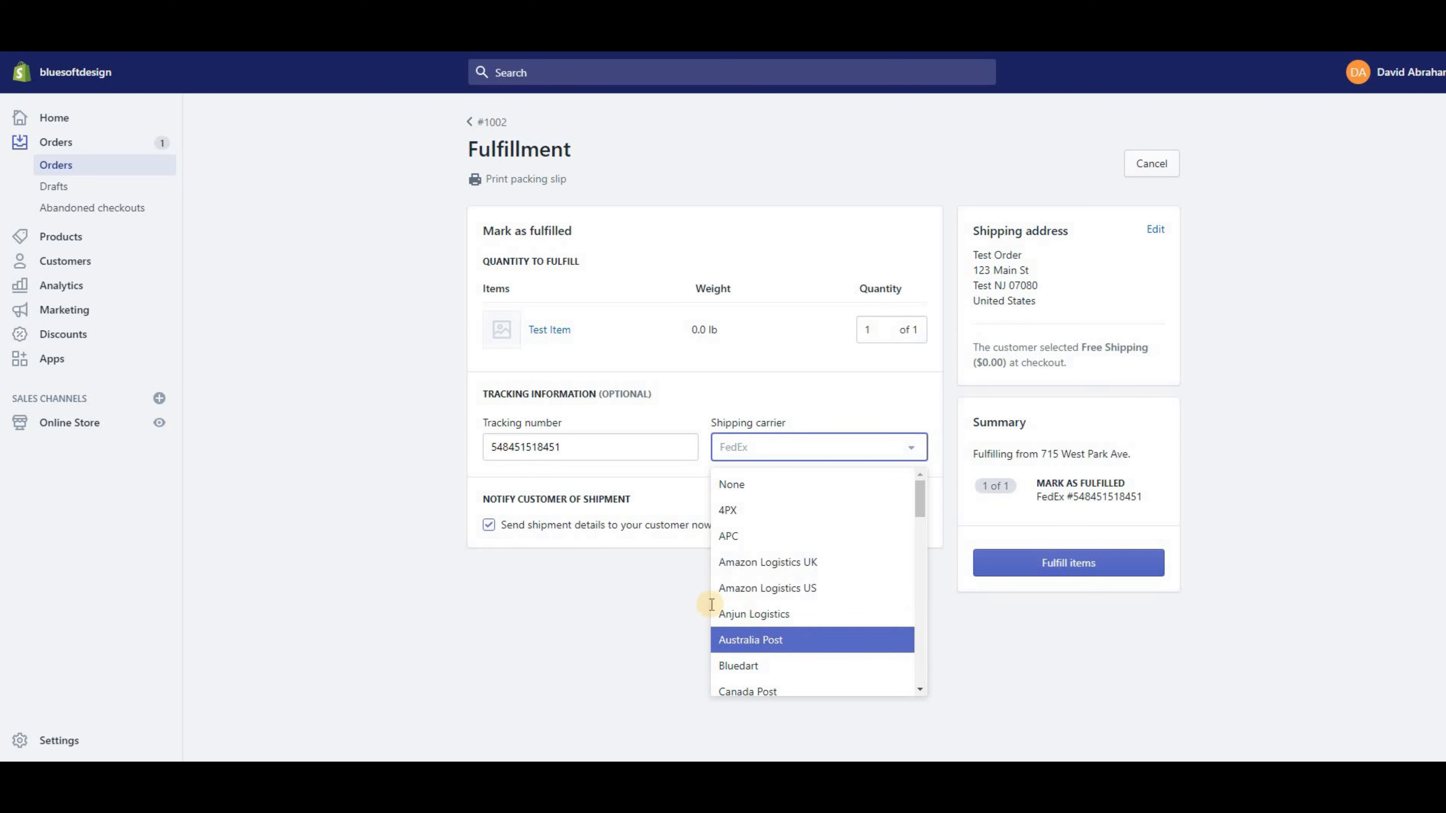
{"action": "left_click", "coordinate": [679, 606]}
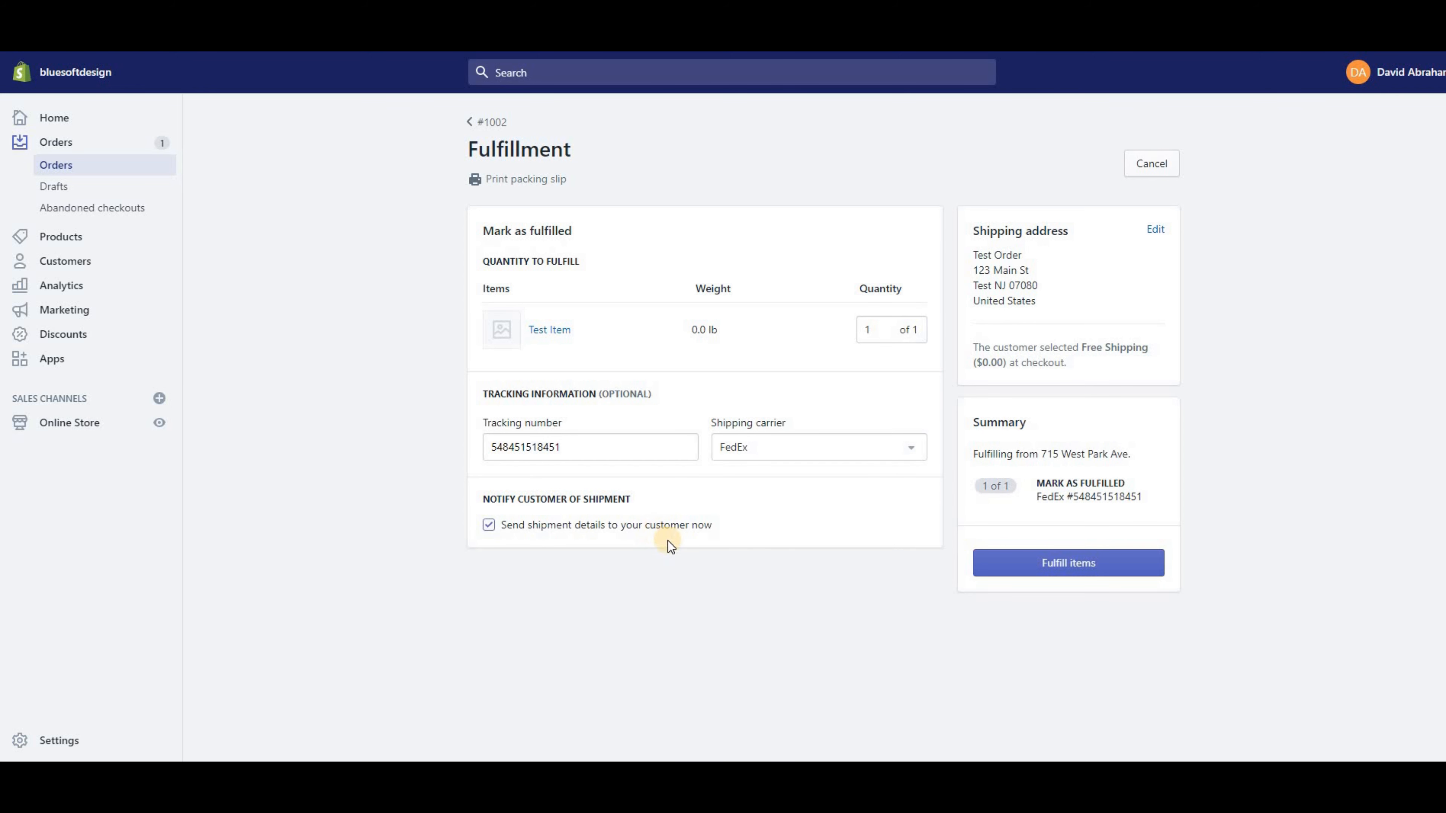
Check the shipping address and fulfill the item with shipment details sent to the customer.
{"action": "left_click_drag", "start_coordinate": [995, 219], "coordinate": [1089, 356]}
{"action": "left_click", "coordinate": [1088, 355]}
{"action": "left_click", "coordinate": [1072, 558]}
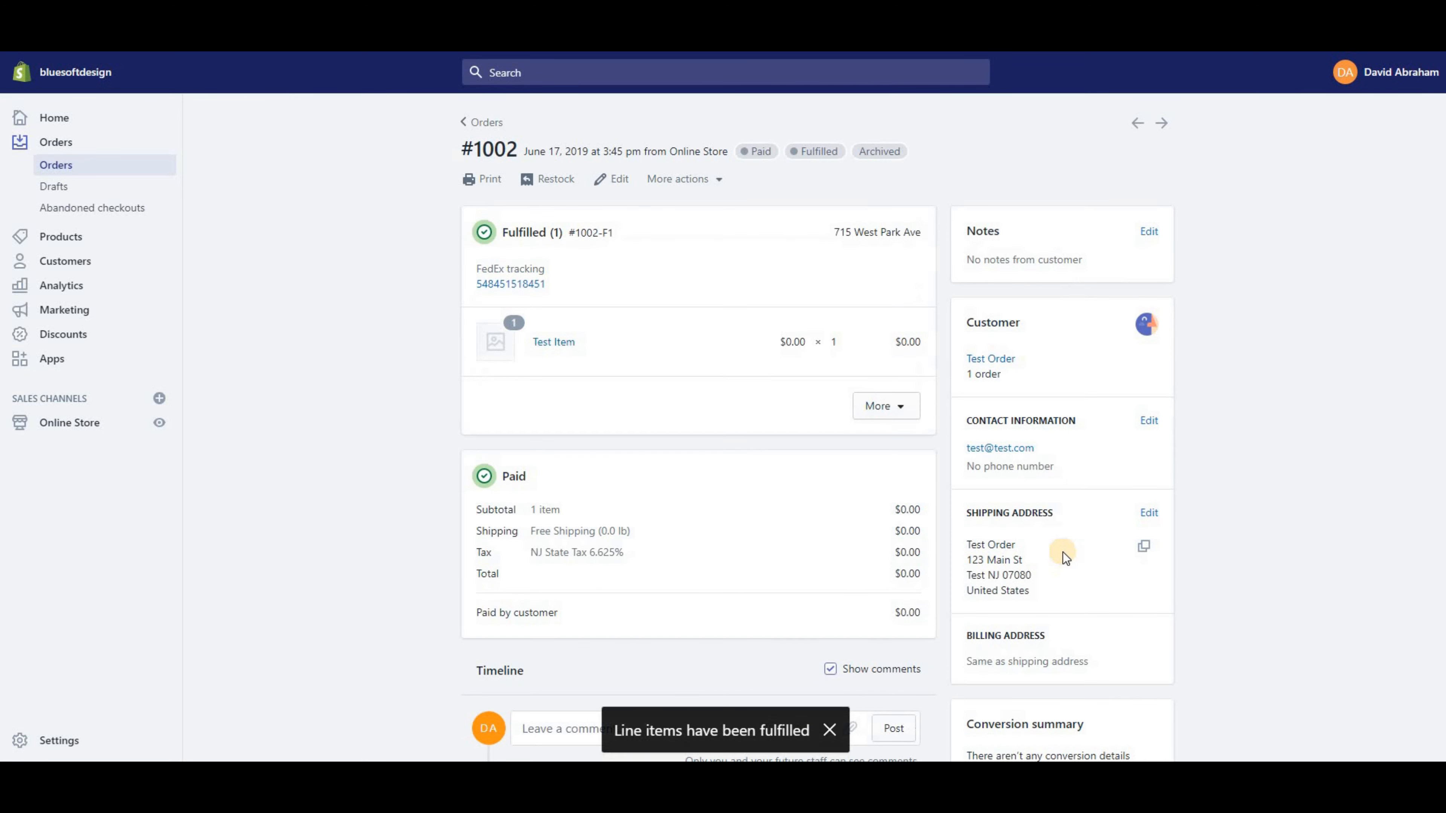
Examine the order's fulfillment status, FedEx tracking number and shipped item.
{"action": "left_click_drag", "start_coordinate": [525, 227], "coordinate": [624, 242]}
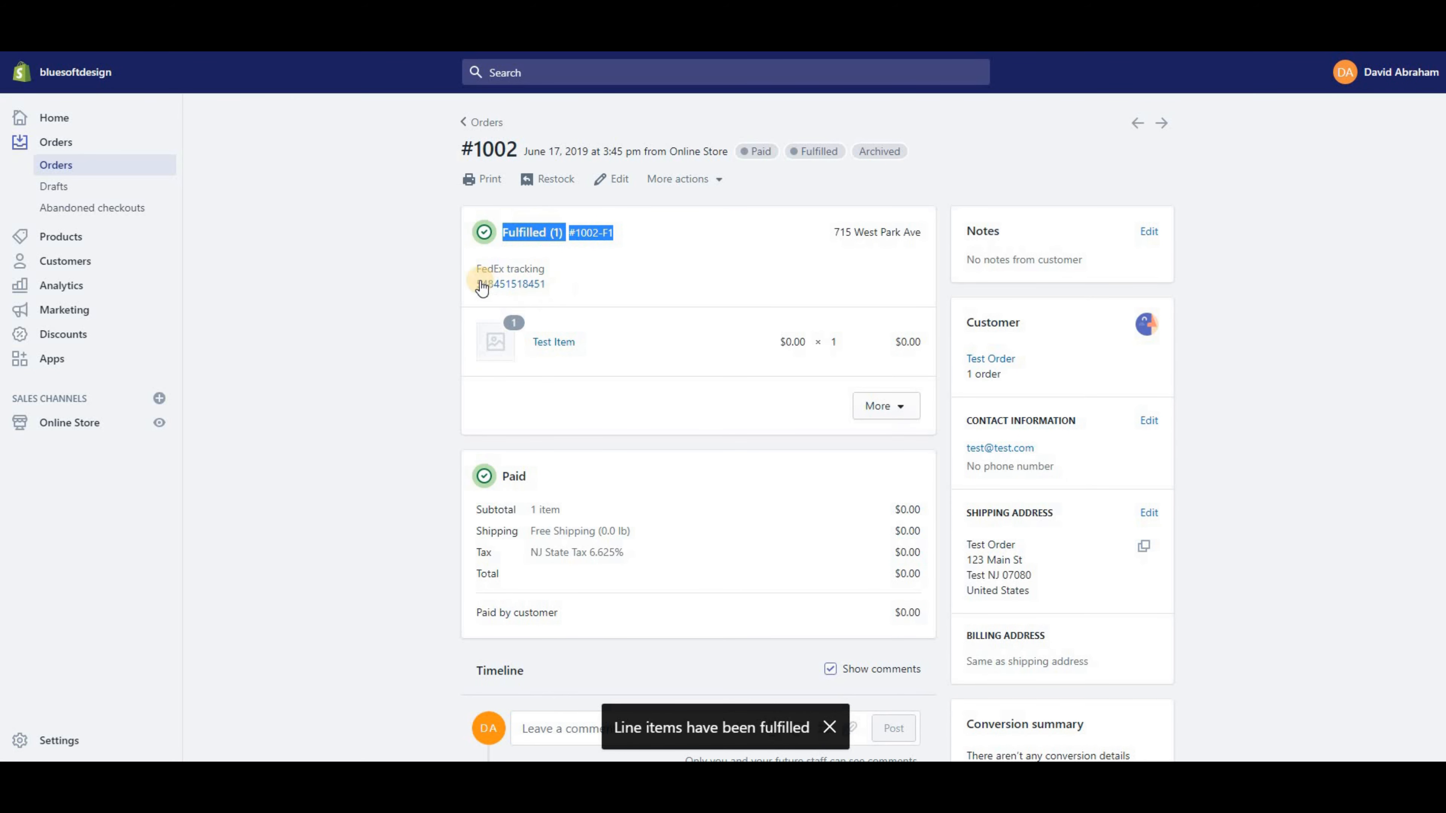
{"action": "left_click_drag", "start_coordinate": [471, 285], "coordinate": [556, 286]}
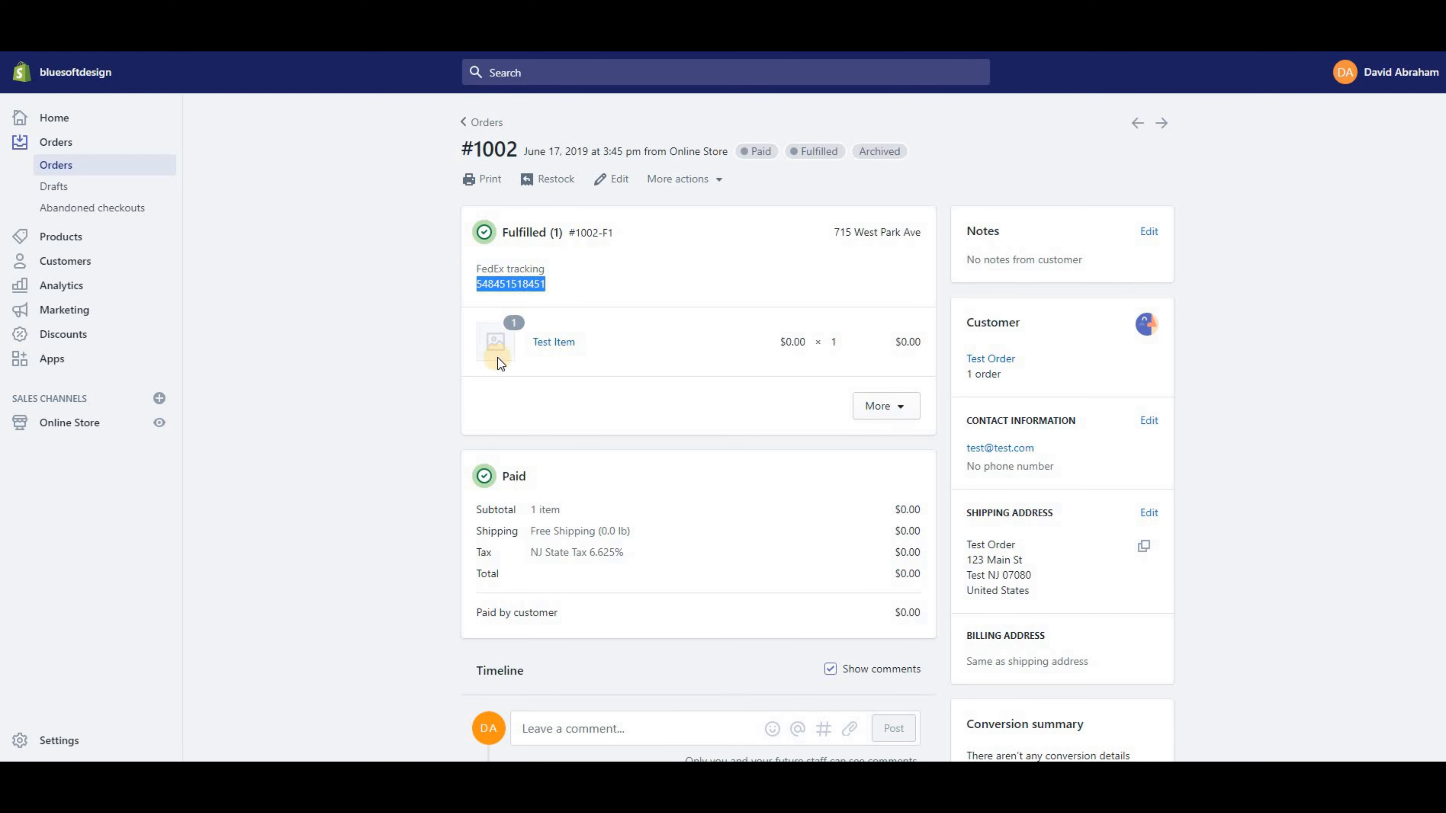
{"action": "left_click", "coordinate": [587, 359]}
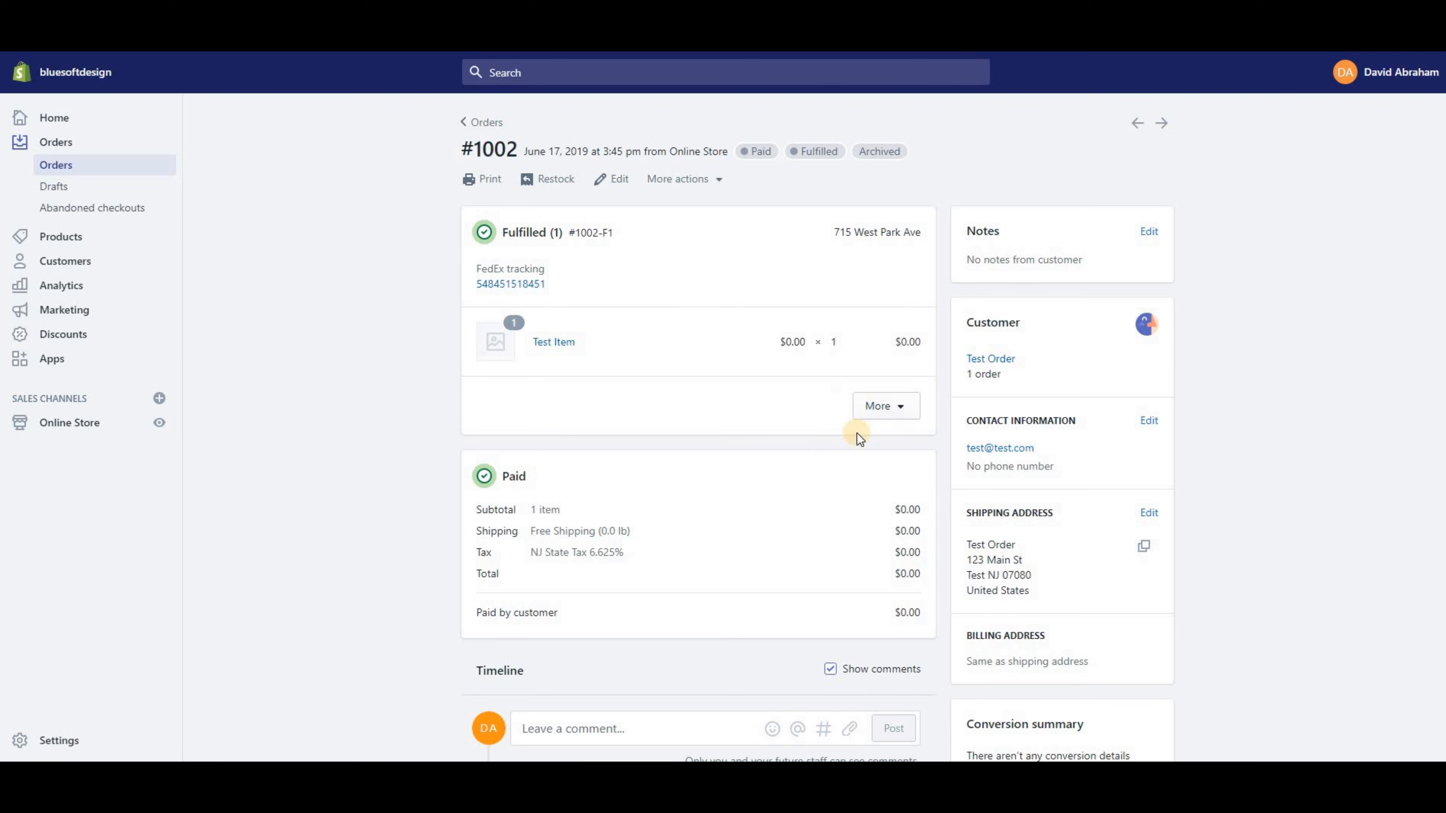
Cancel the order's fulfillment and check the item's fulfillment status.
{"action": "left_click", "coordinate": [896, 409]}
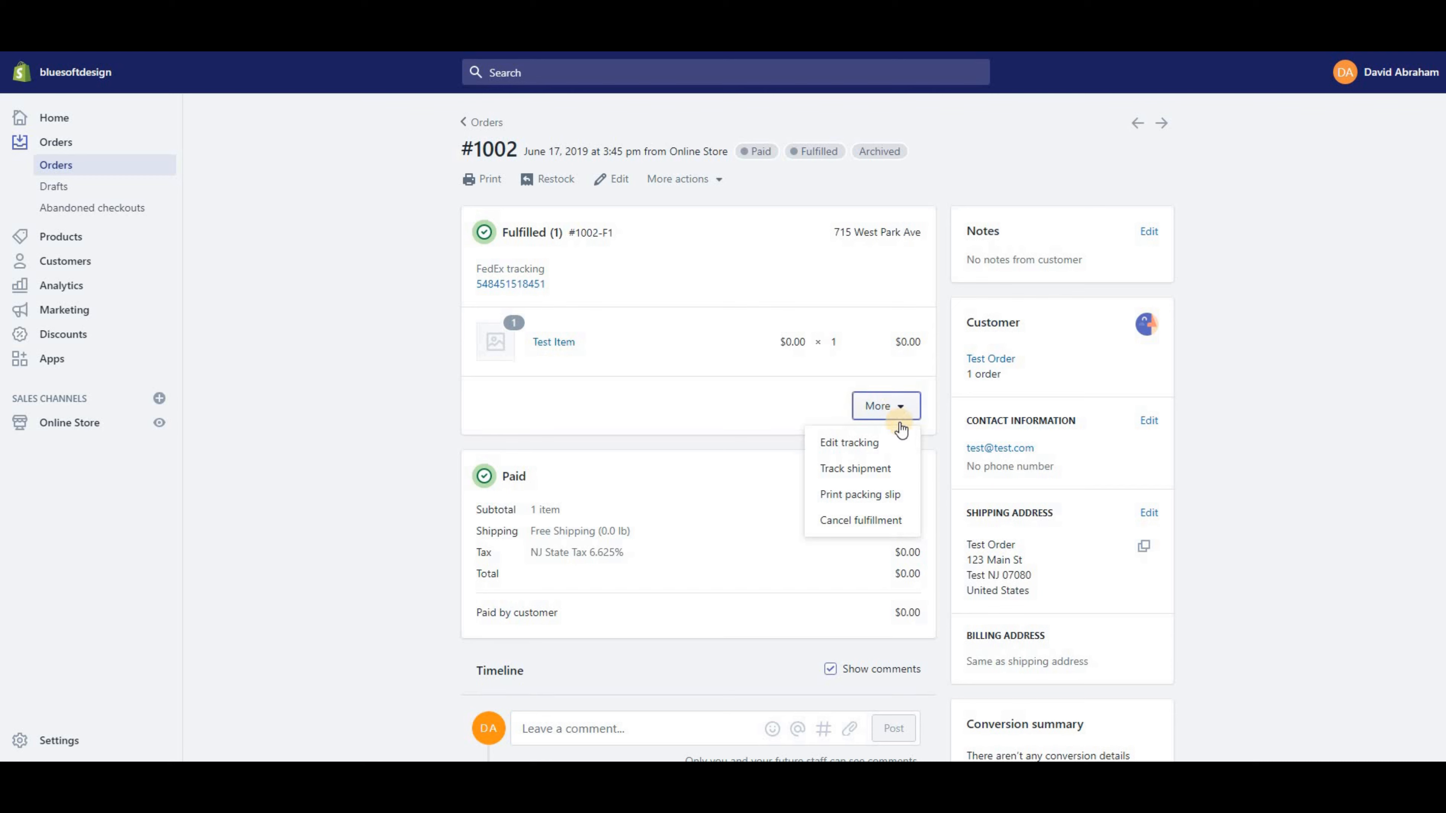
{"action": "left_click", "coordinate": [889, 525]}
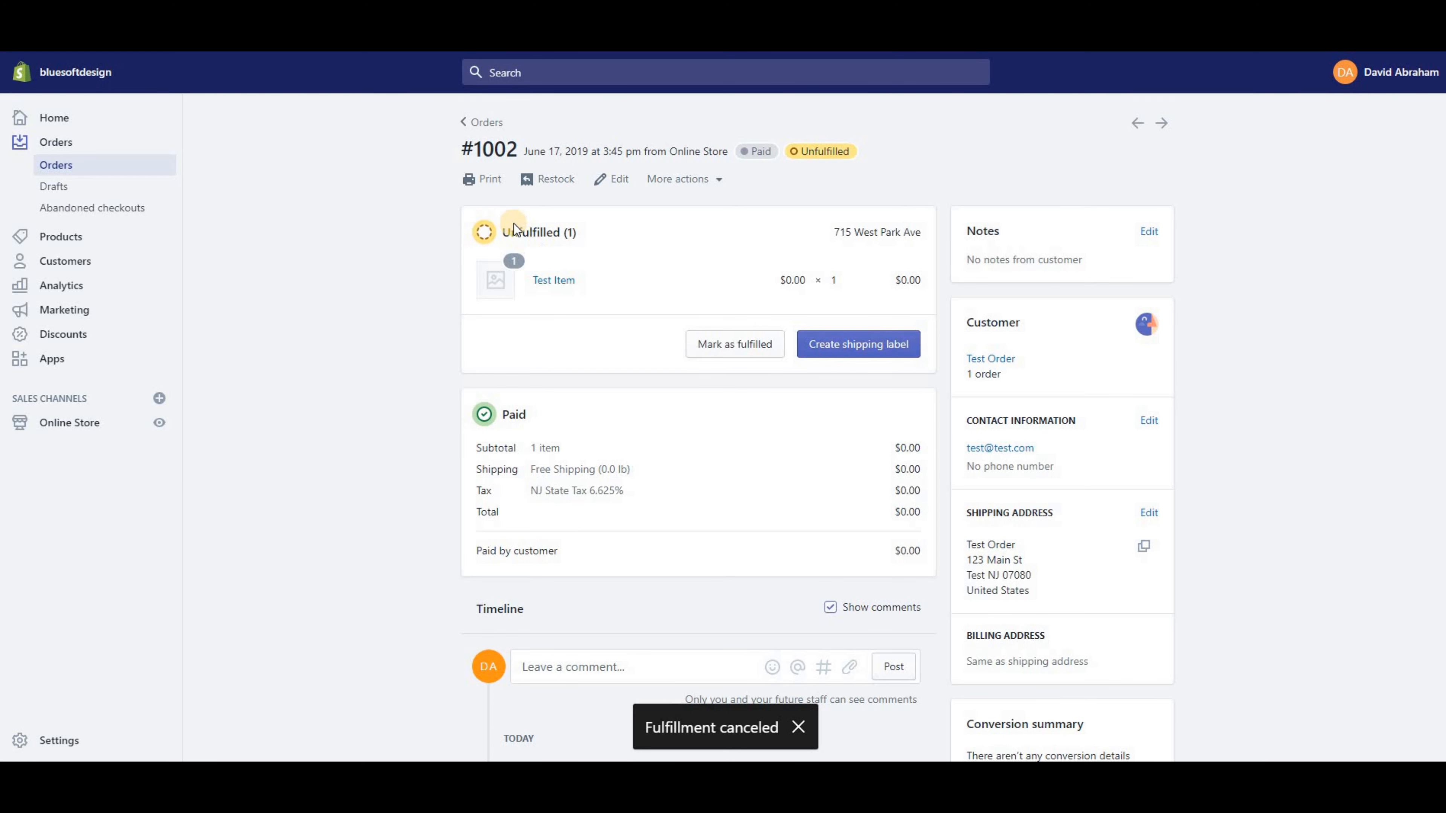
{"action": "triple_click", "coordinate": [546, 232]}
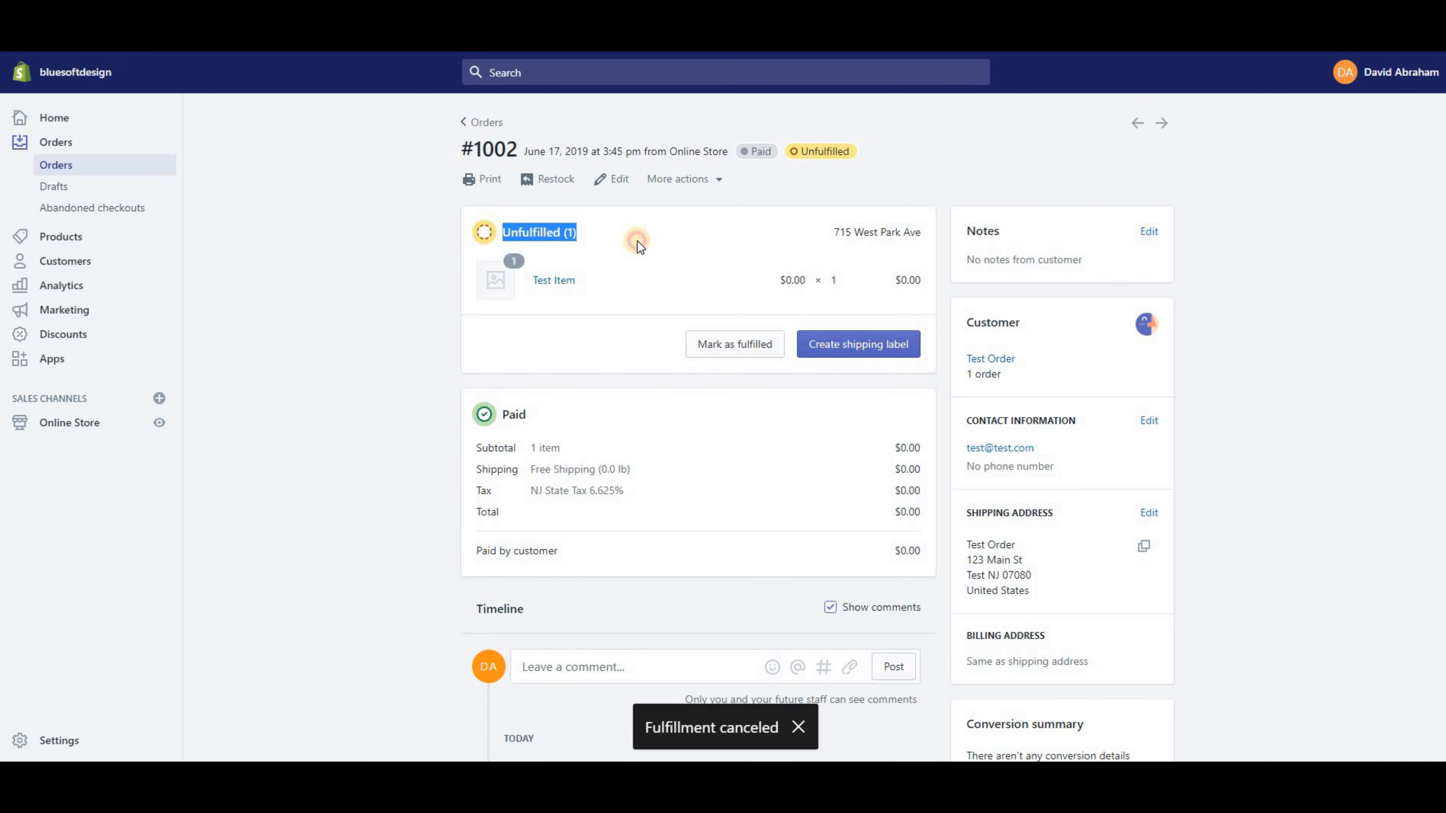
Review the order's payment summary and the timeline entries for the fulfillment and its cancellation.
{"action": "left_click", "coordinate": [538, 425]}
{"action": "scroll", "coordinate": [570, 413], "scroll_direction": "down", "scroll_amount": 7}
{"action": "scroll", "coordinate": [588, 405], "scroll_direction": "up", "scroll_amount": 7}
{"action": "scroll", "coordinate": [681, 413], "scroll_direction": "down", "scroll_amount": 7}
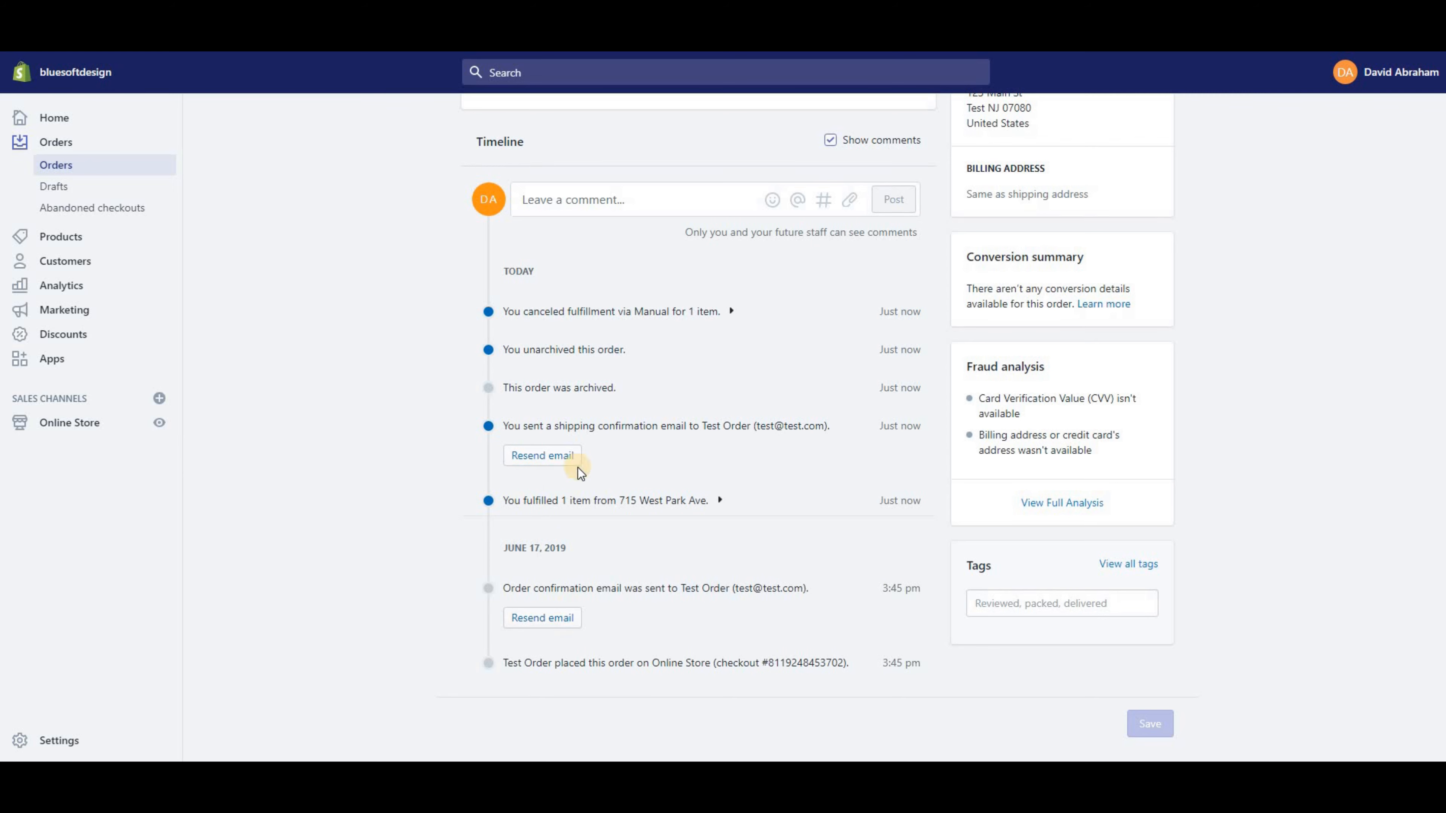
{"action": "scroll", "coordinate": [506, 497], "scroll_direction": "up", "scroll_amount": 3}
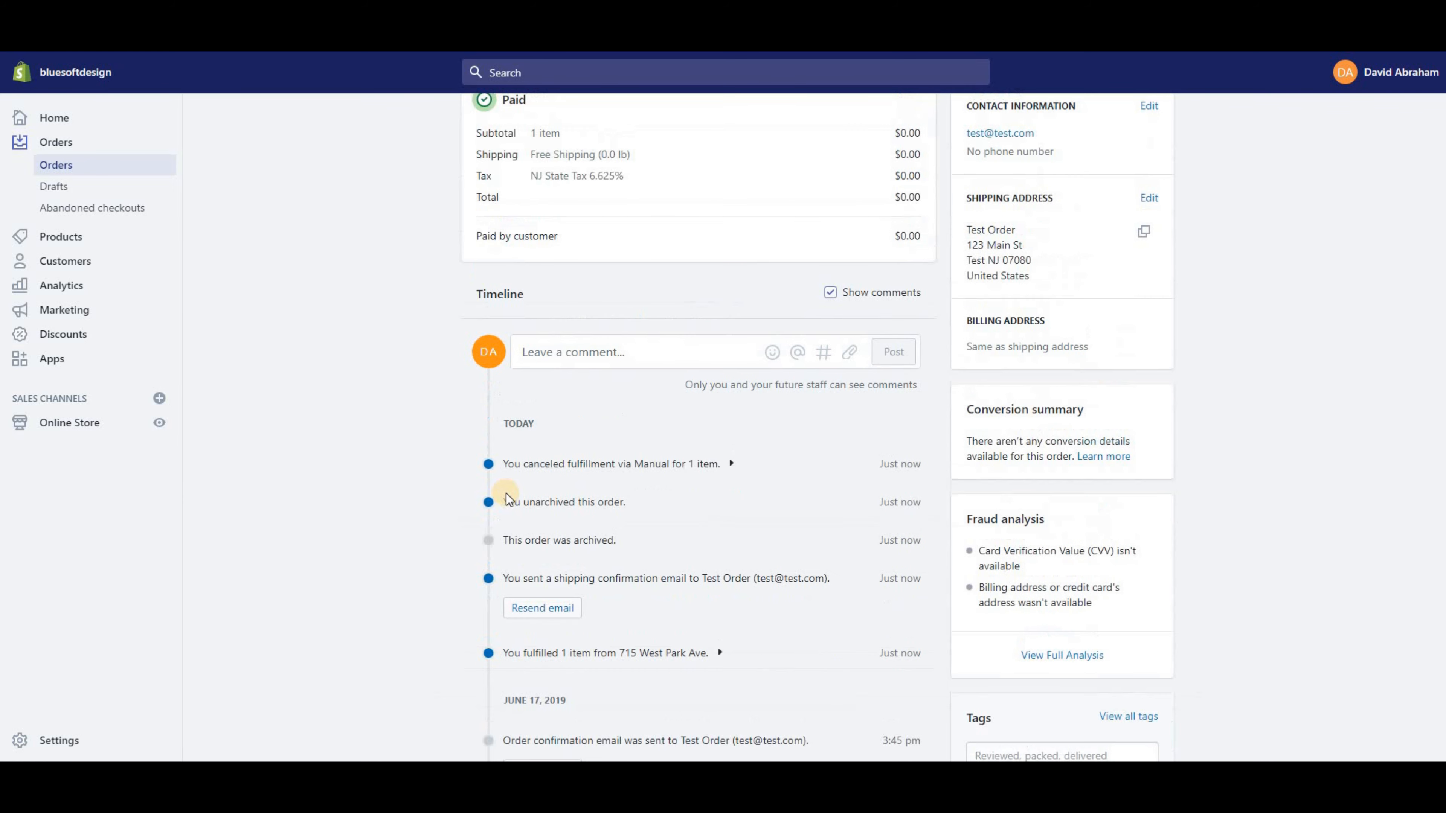
{"action": "scroll", "coordinate": [536, 472], "scroll_direction": "up", "scroll_amount": 6}
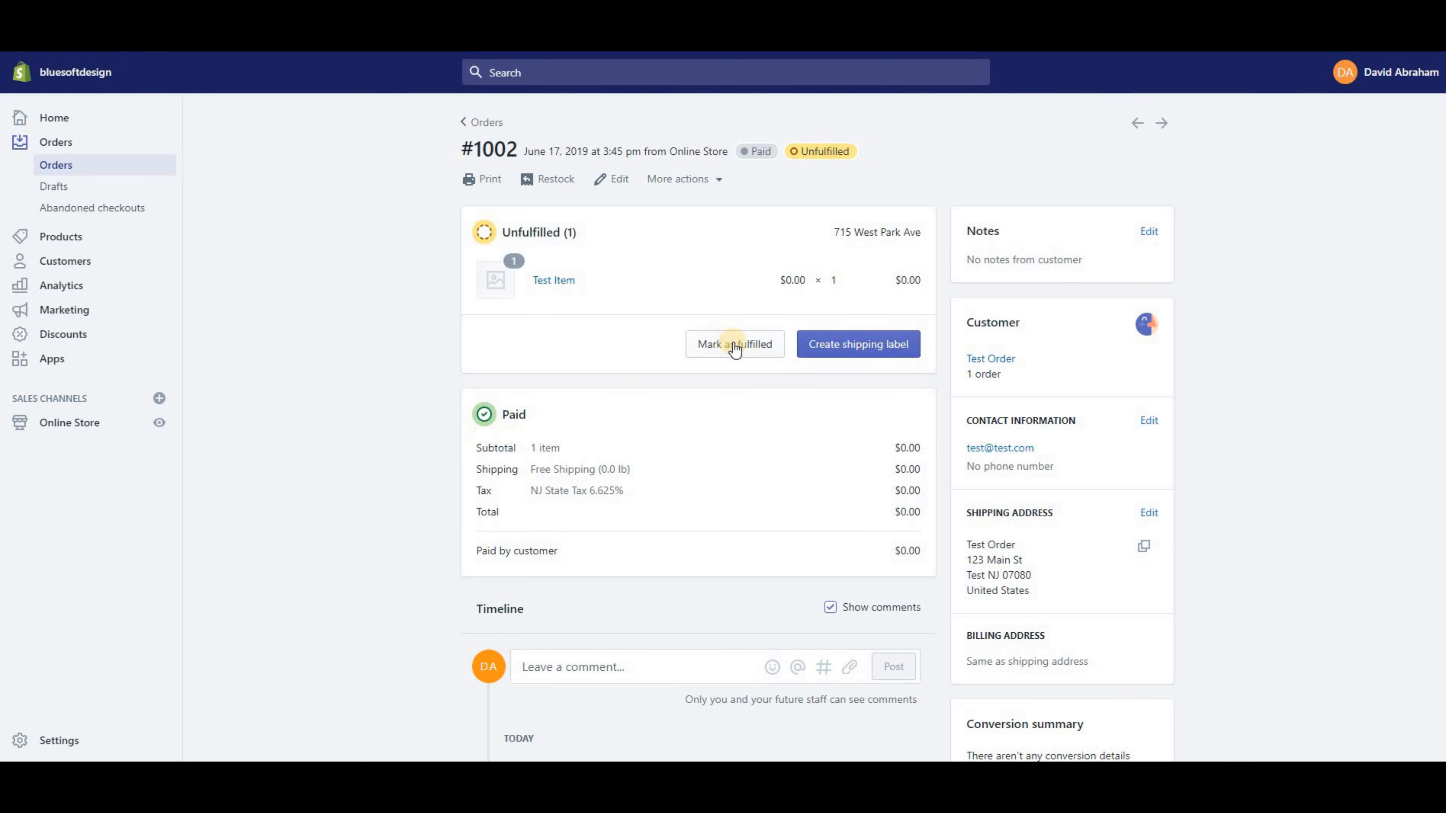
{"action": "left_click", "coordinate": [750, 349]}
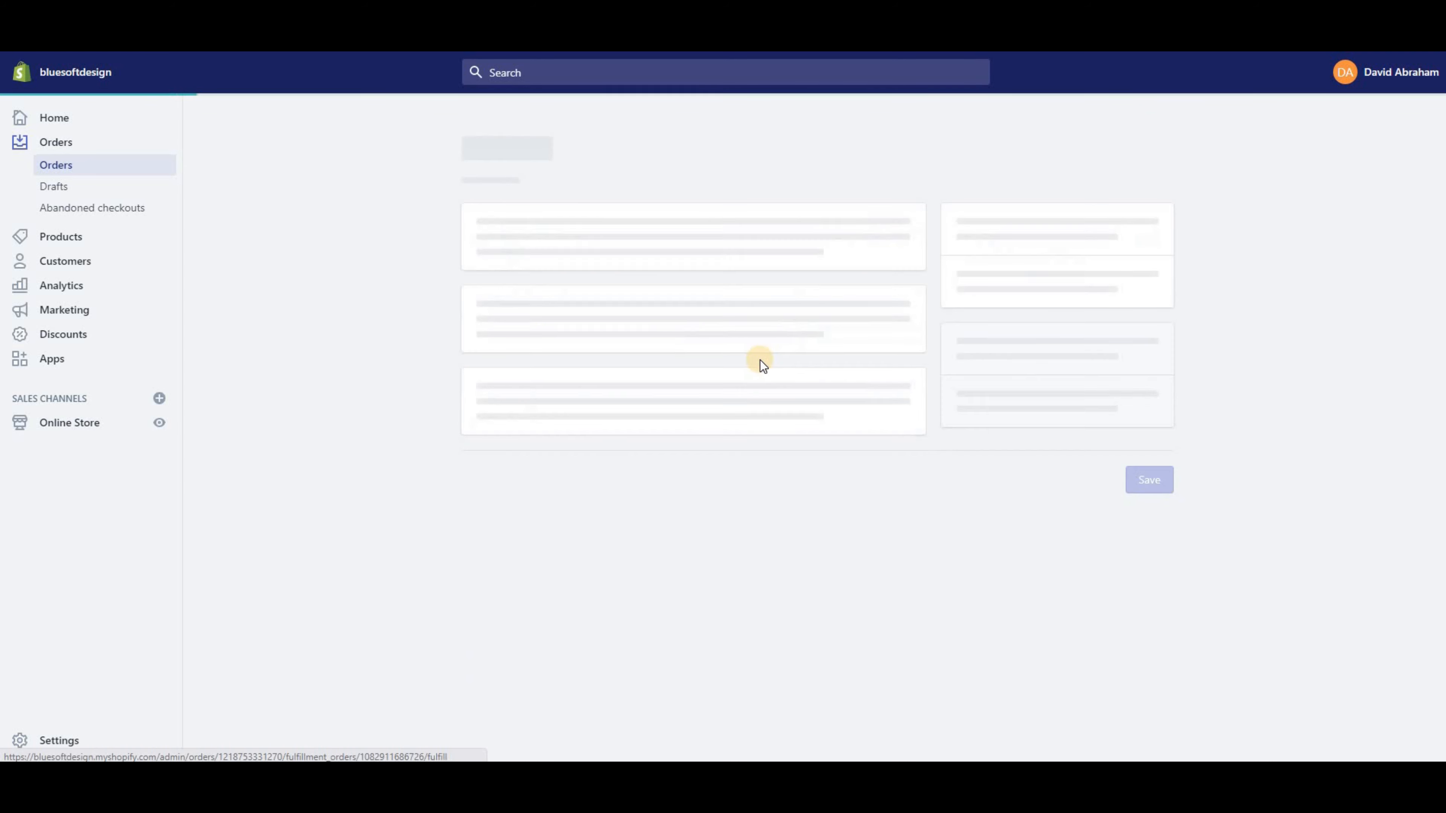
{"action": "type", "text": "4515216516615"}
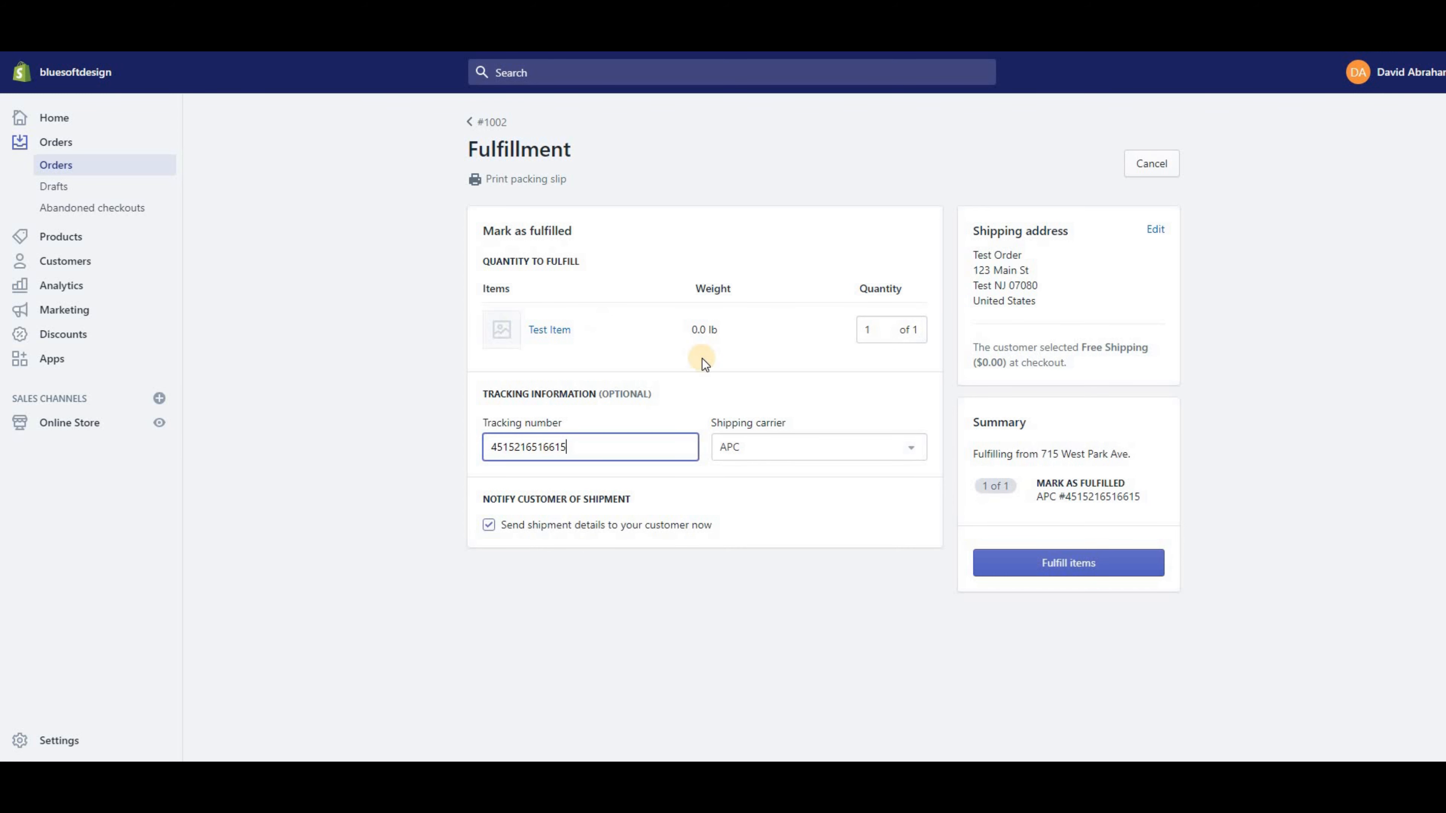
{"action": "left_click", "coordinate": [1073, 561]}
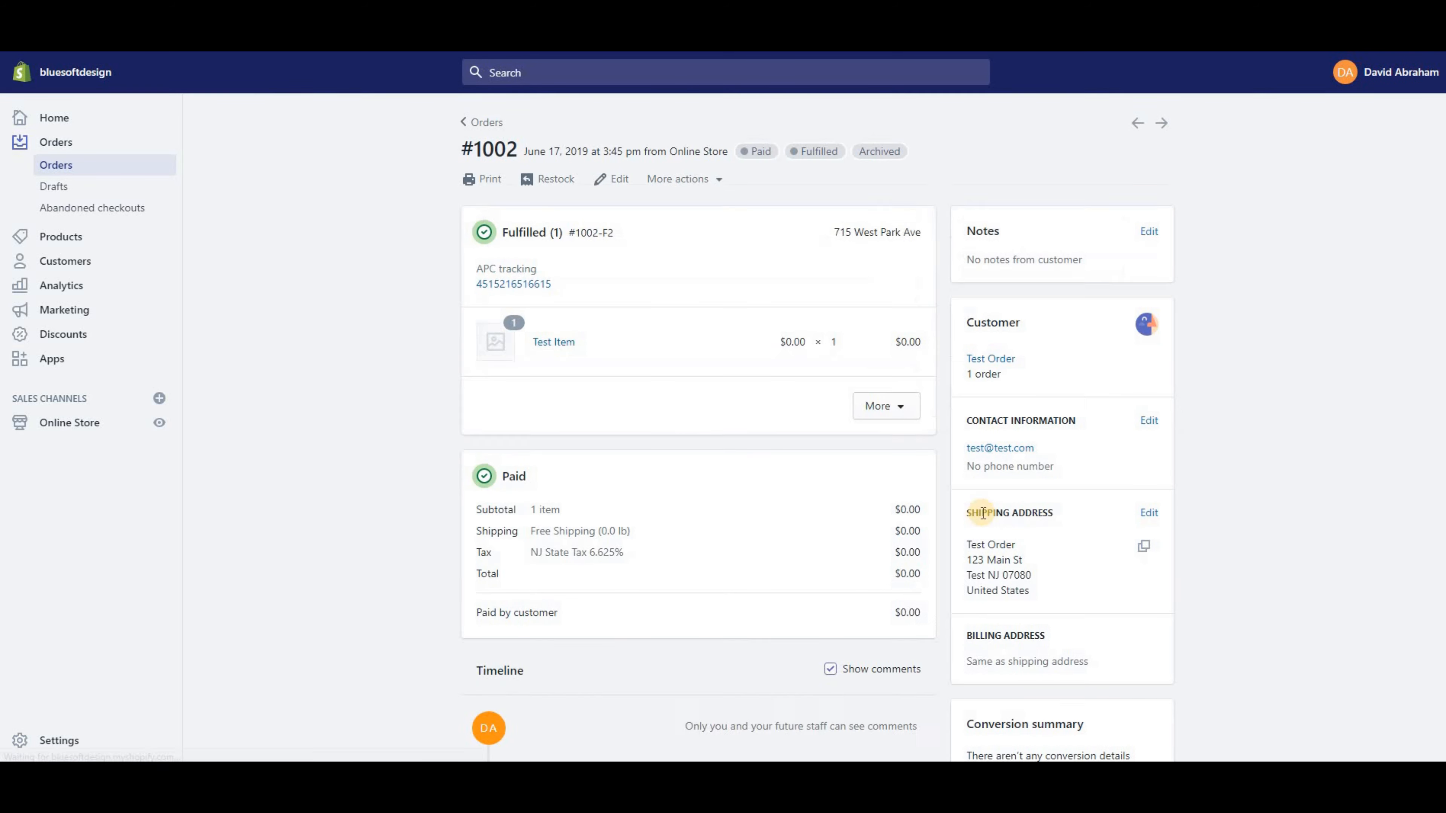
{"action": "scroll", "coordinate": [594, 398], "scroll_direction": "down", "scroll_amount": 4}
{"action": "scroll", "coordinate": [575, 391], "scroll_direction": "up", "scroll_amount": 4}
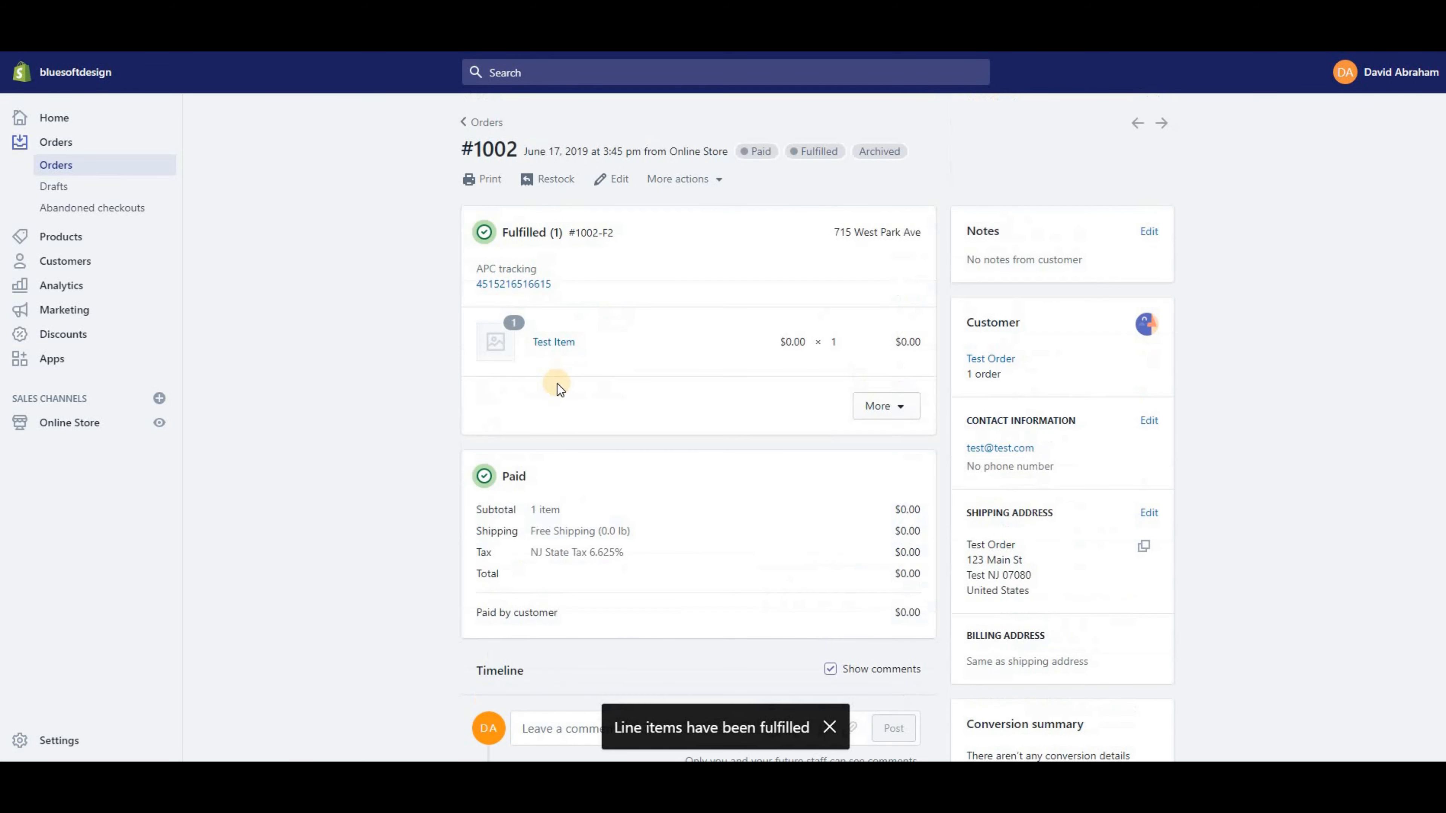
Look through the options for the fulfilled item and preview the order's printout without printing it.
{"action": "left_click", "coordinate": [906, 408]}
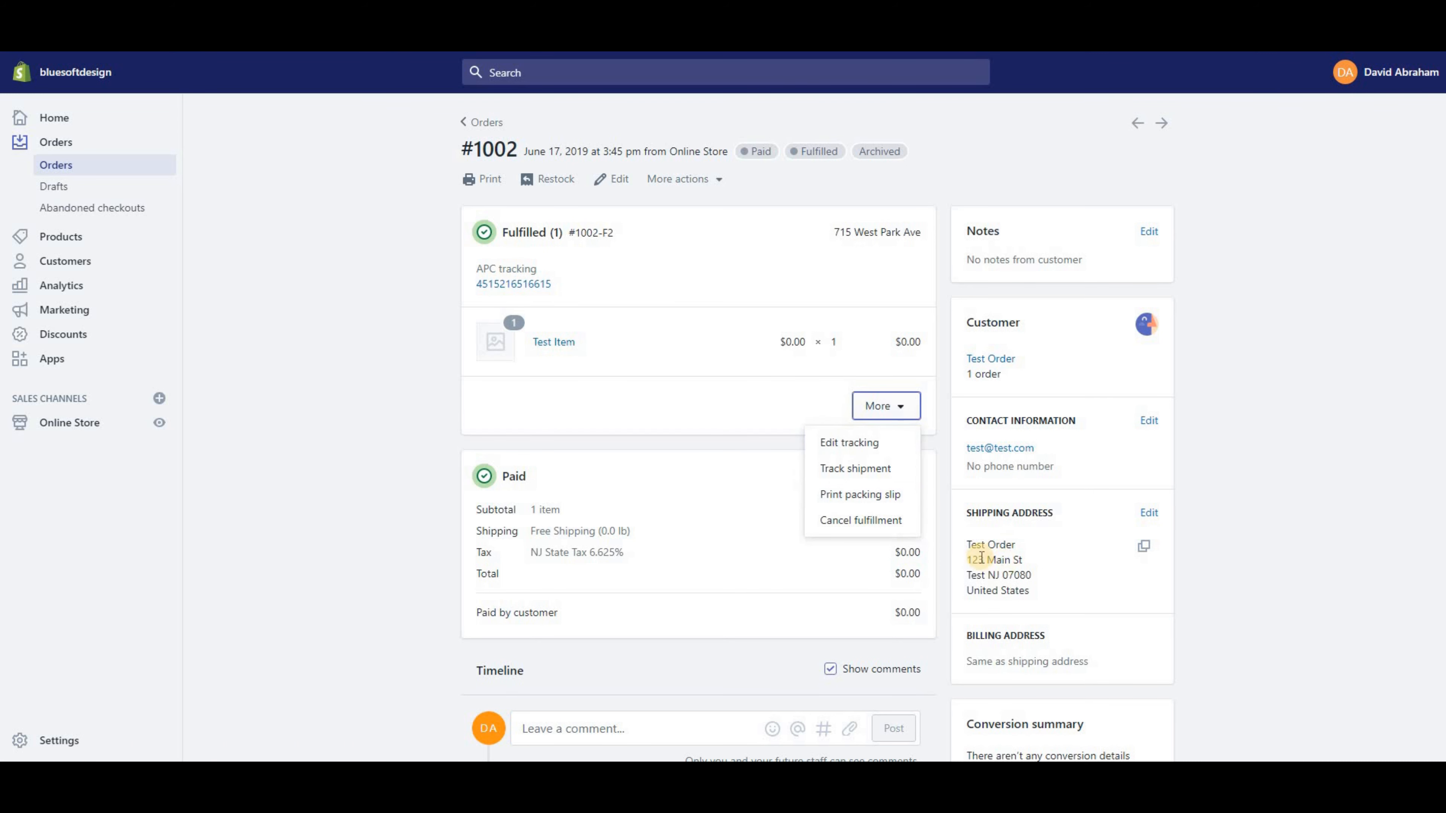
{"action": "left_click", "coordinate": [808, 374]}
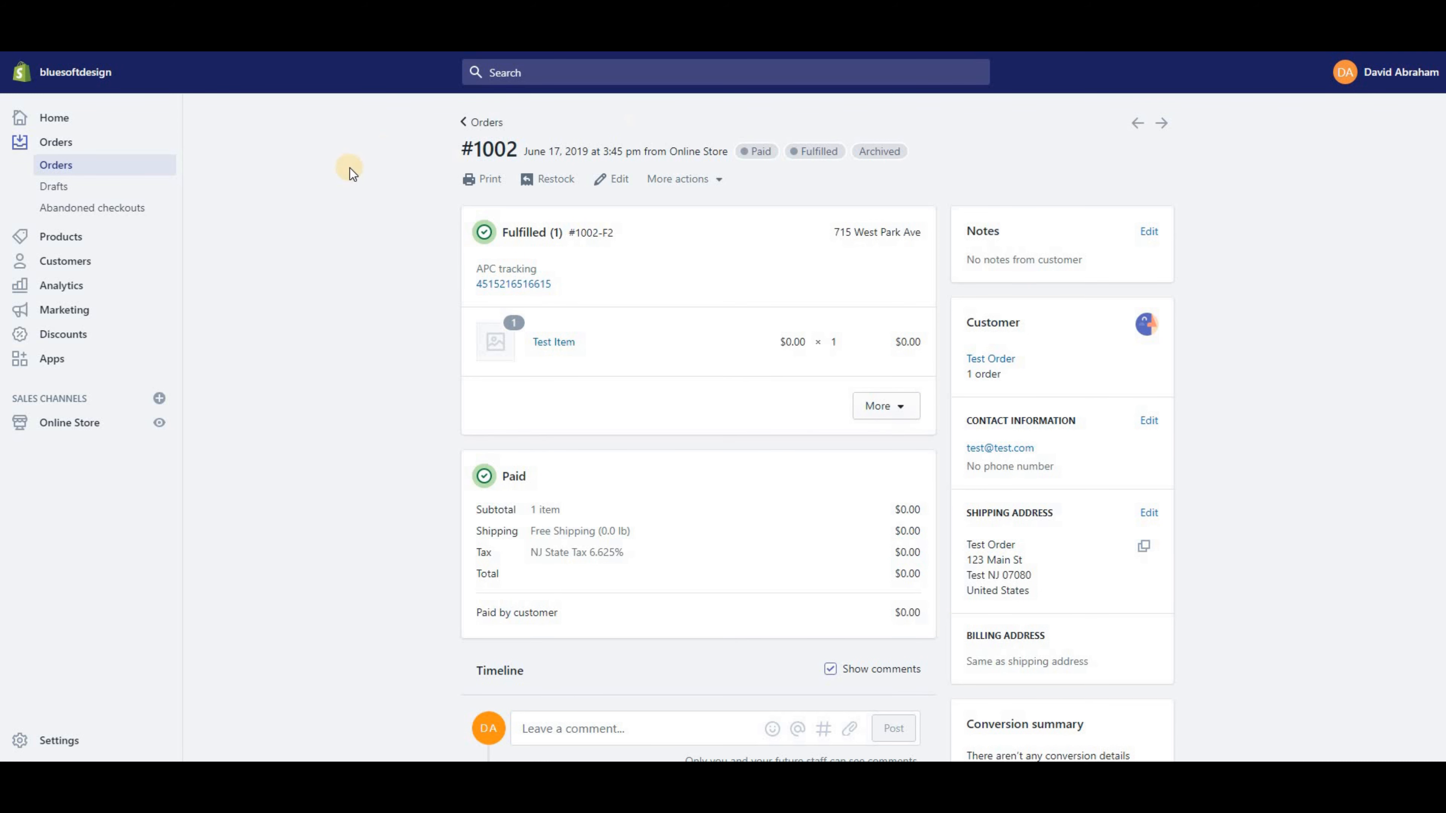
{"action": "left_click", "coordinate": [487, 181]}
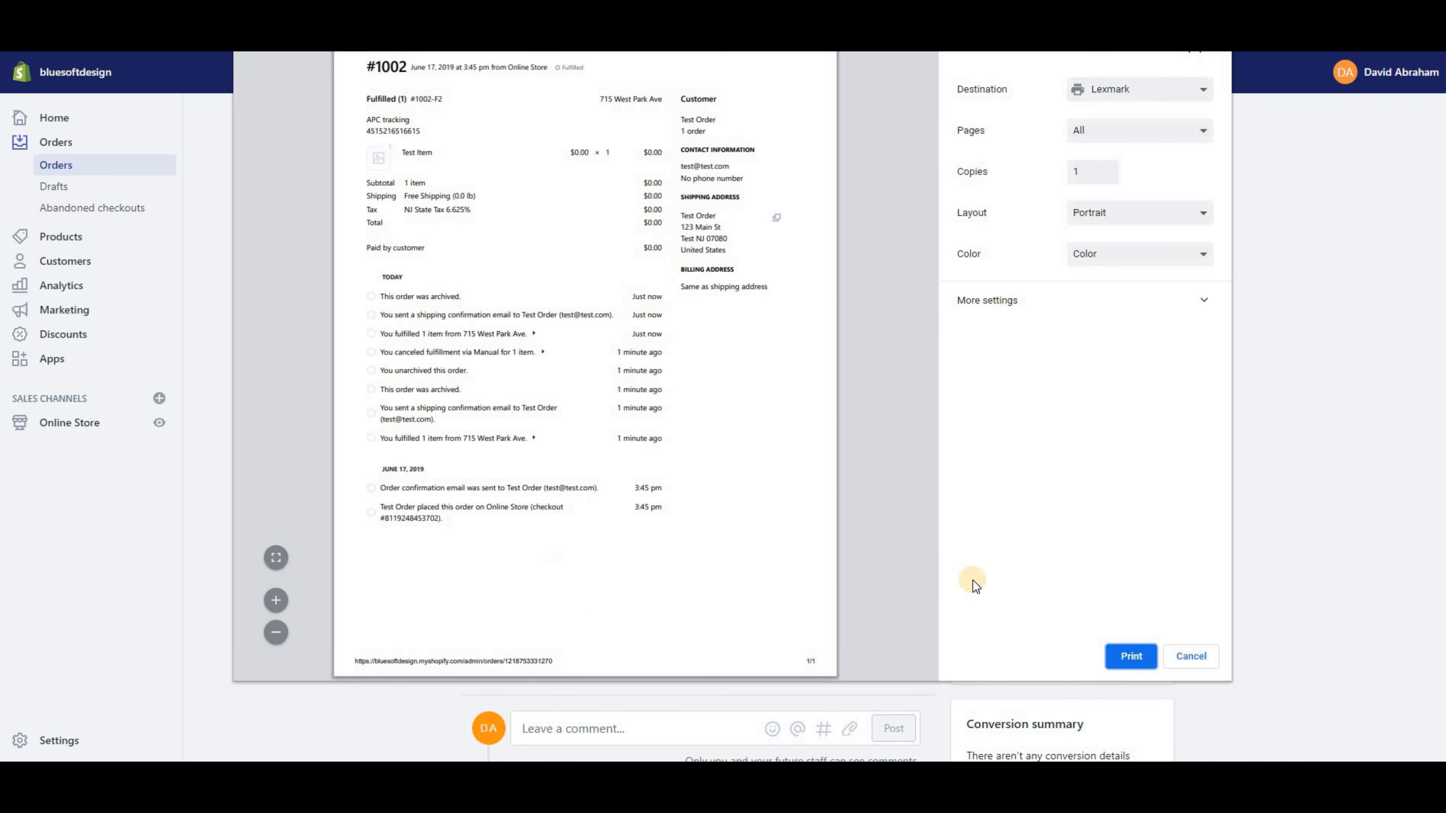
{"action": "left_click", "coordinate": [1191, 668]}
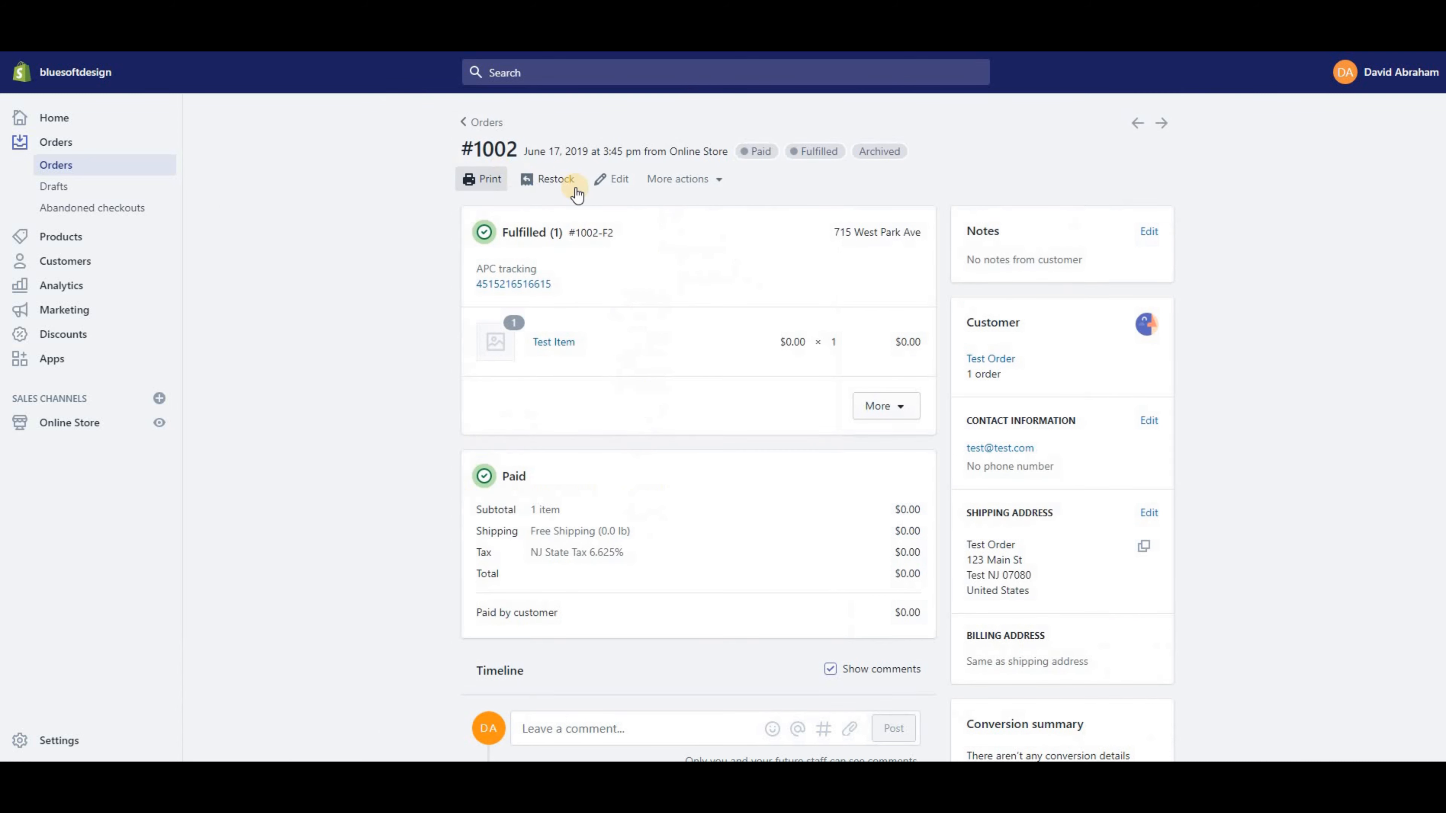
Cancel the whole order with the reason Customer changed/canceled order.
{"action": "left_click", "coordinate": [699, 179]}
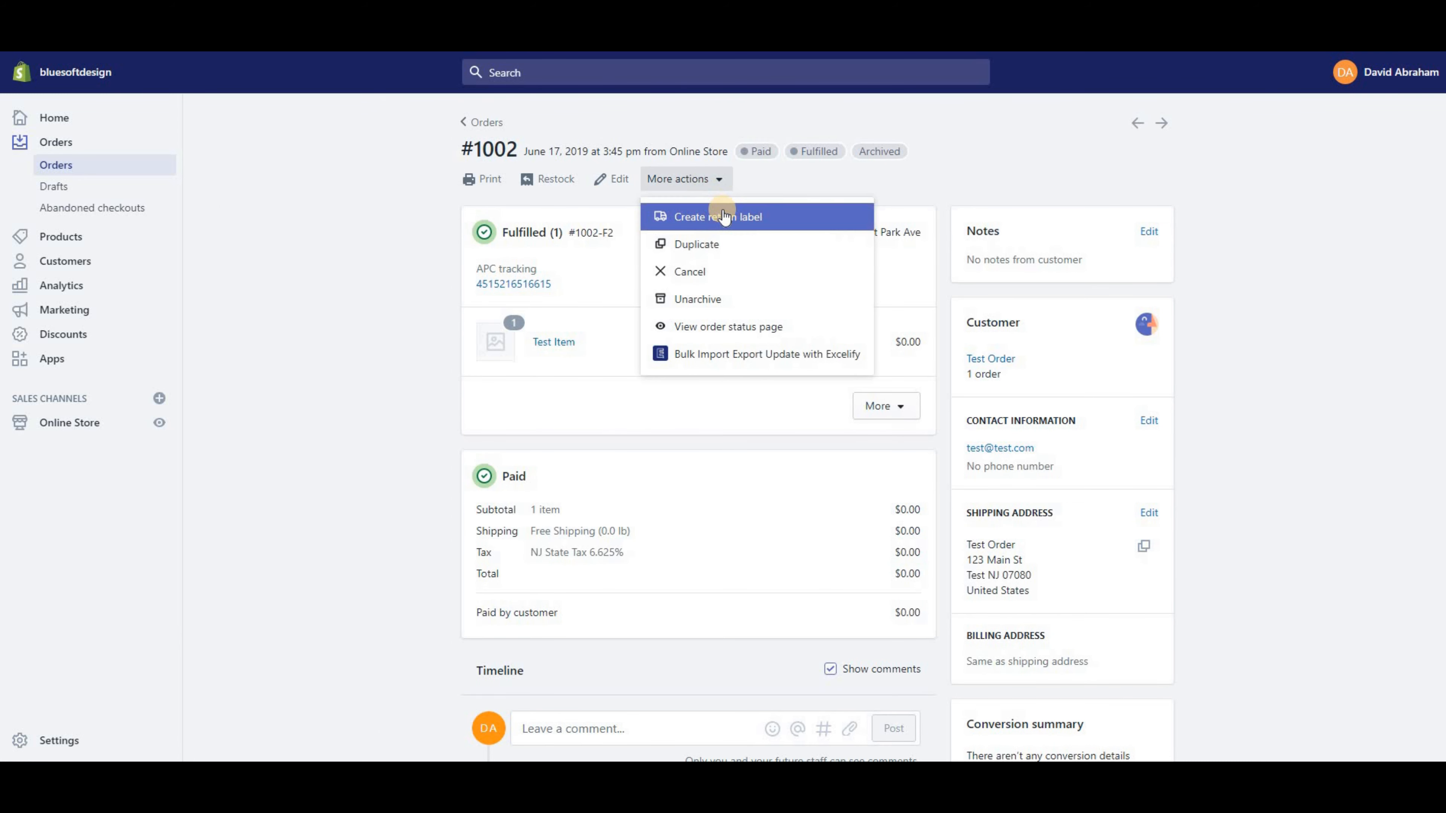
{"action": "left_click", "coordinate": [702, 278]}
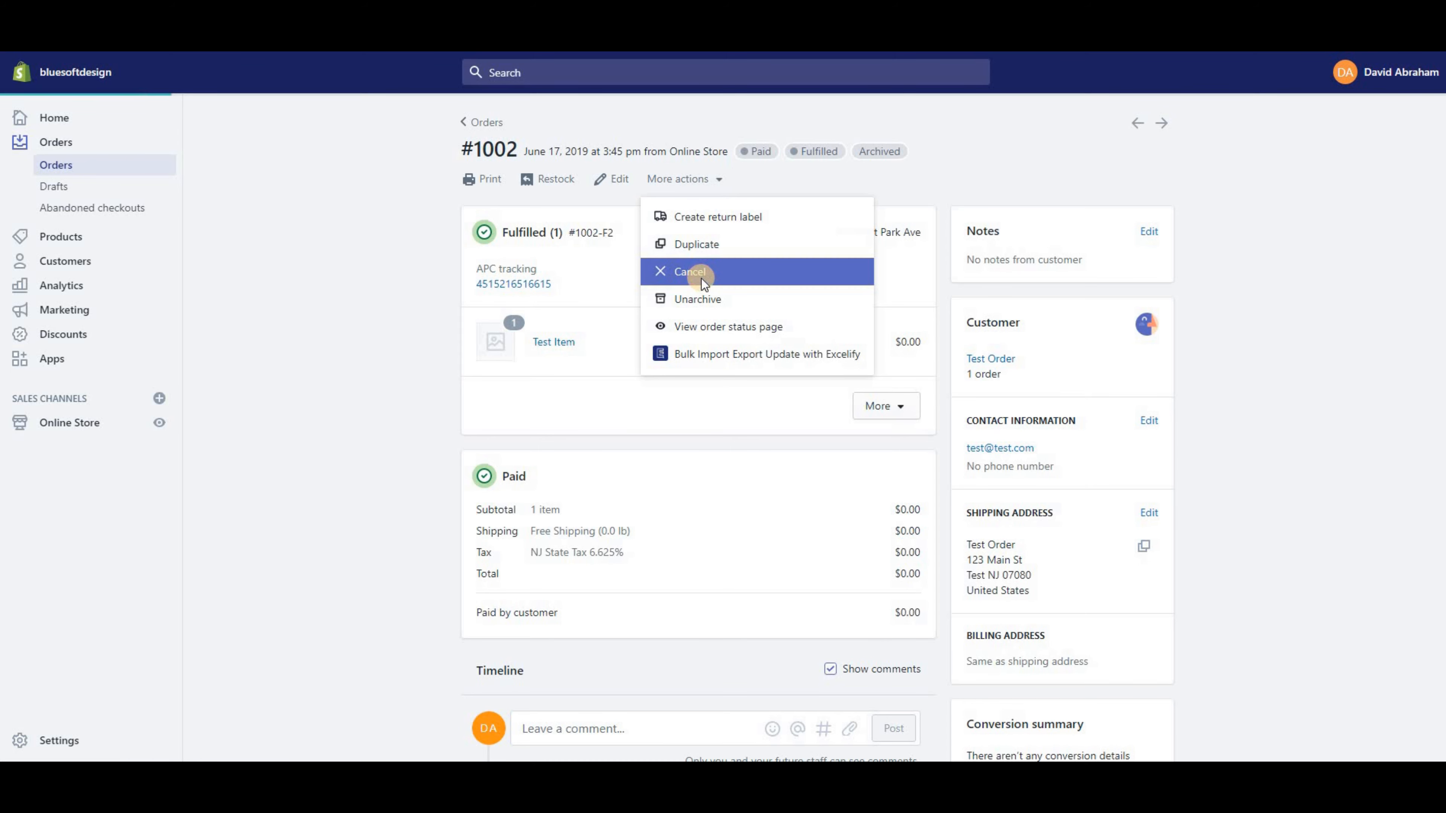
{"action": "left_click", "coordinate": [564, 381]}
{"action": "left_click", "coordinate": [892, 384]}
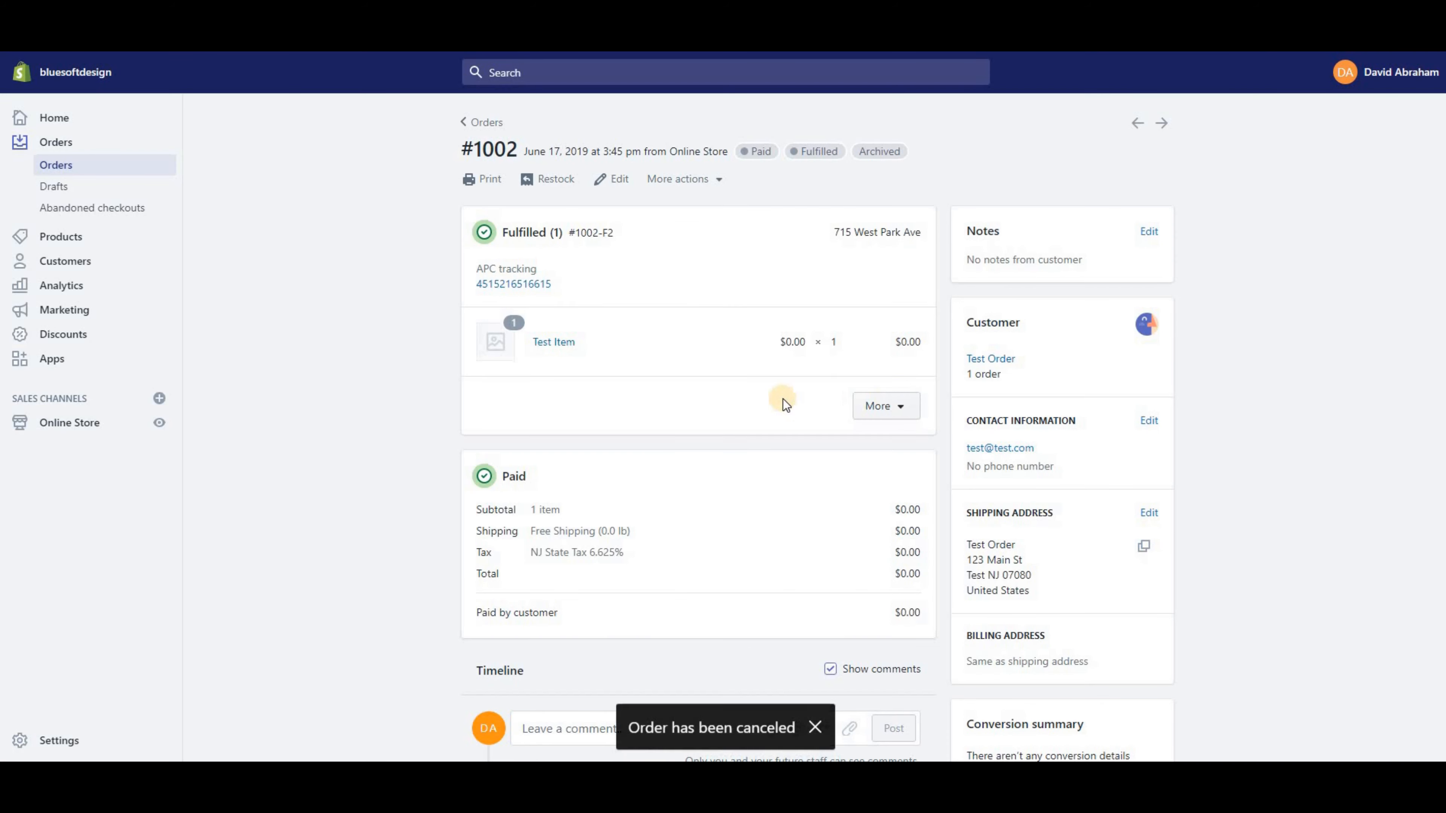
Examine the canceled order's page for its status, timeline entries and the option to delete the order.
{"action": "scroll", "coordinate": [749, 388], "scroll_direction": "down", "scroll_amount": 8}
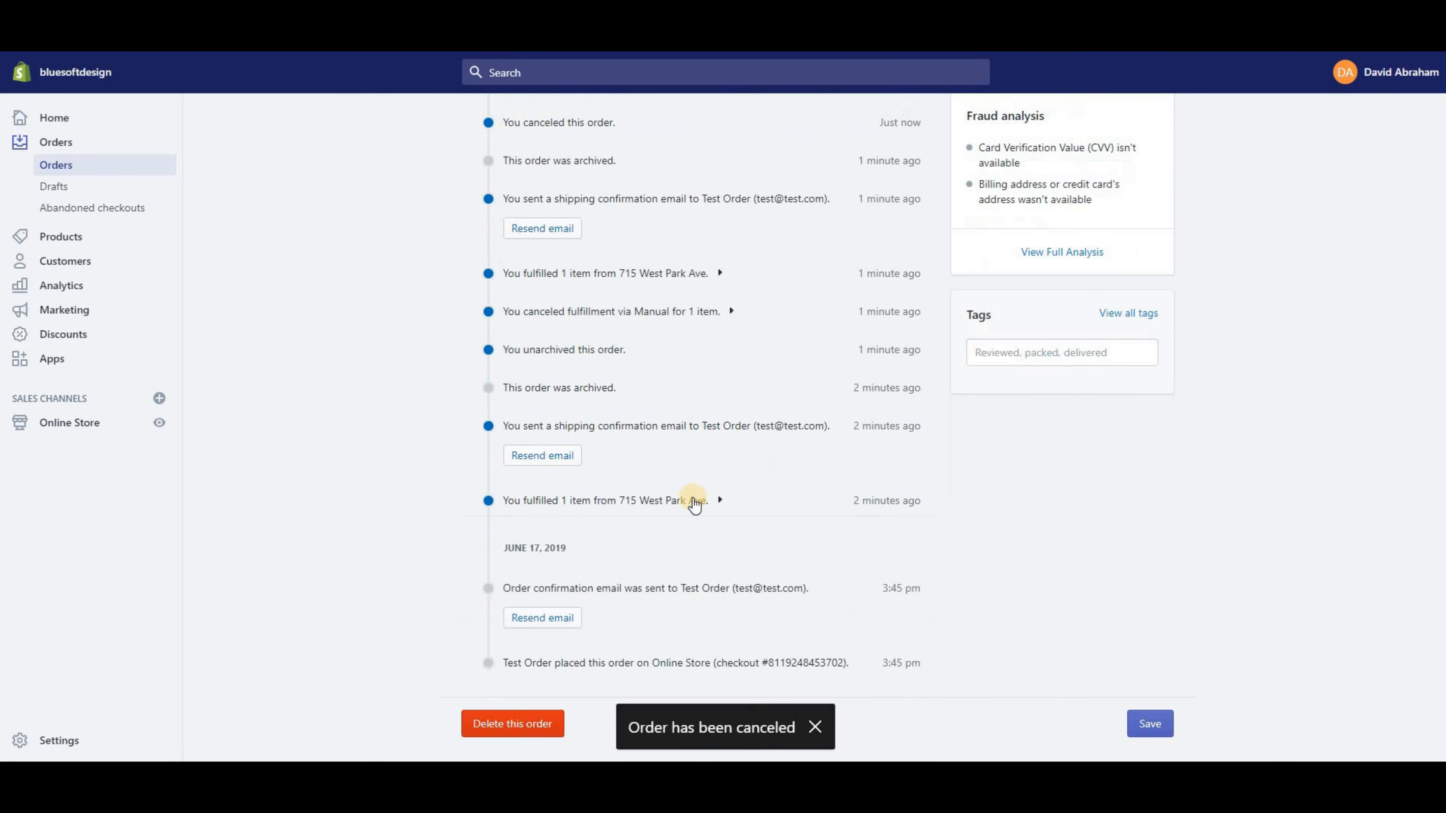
{"action": "scroll", "coordinate": [728, 466], "scroll_direction": "down", "scroll_amount": 2}
{"action": "scroll", "coordinate": [753, 429], "scroll_direction": "up", "scroll_amount": 10}
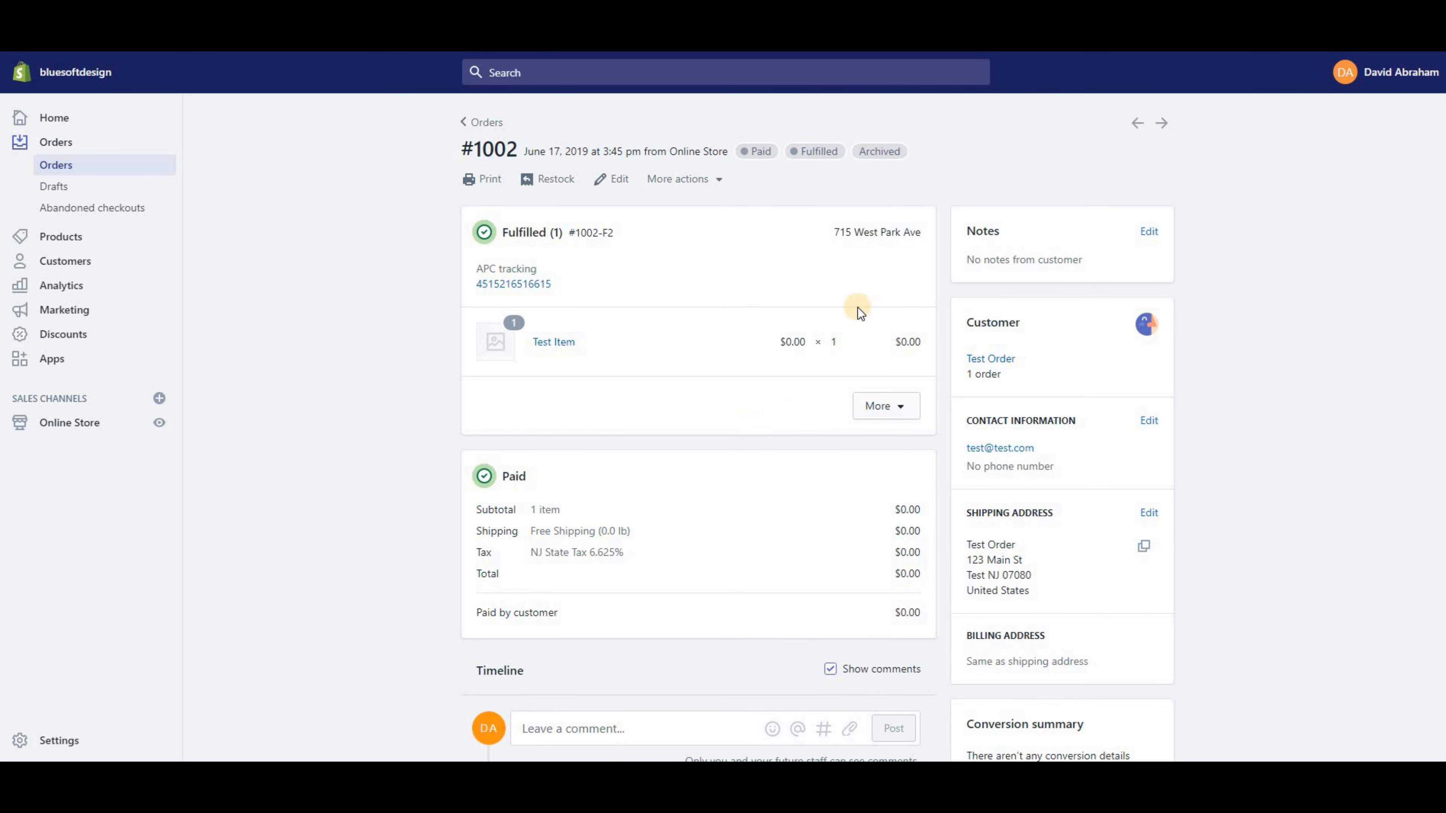
{"action": "scroll", "coordinate": [512, 342], "scroll_direction": "down", "scroll_amount": 10}
{"action": "scroll", "coordinate": [473, 393], "scroll_direction": "down", "scroll_amount": 2}
{"action": "scroll", "coordinate": [251, 255], "scroll_direction": "up", "scroll_amount": 10}
{"action": "scroll", "coordinate": [911, 295], "scroll_direction": "down", "scroll_amount": 12}
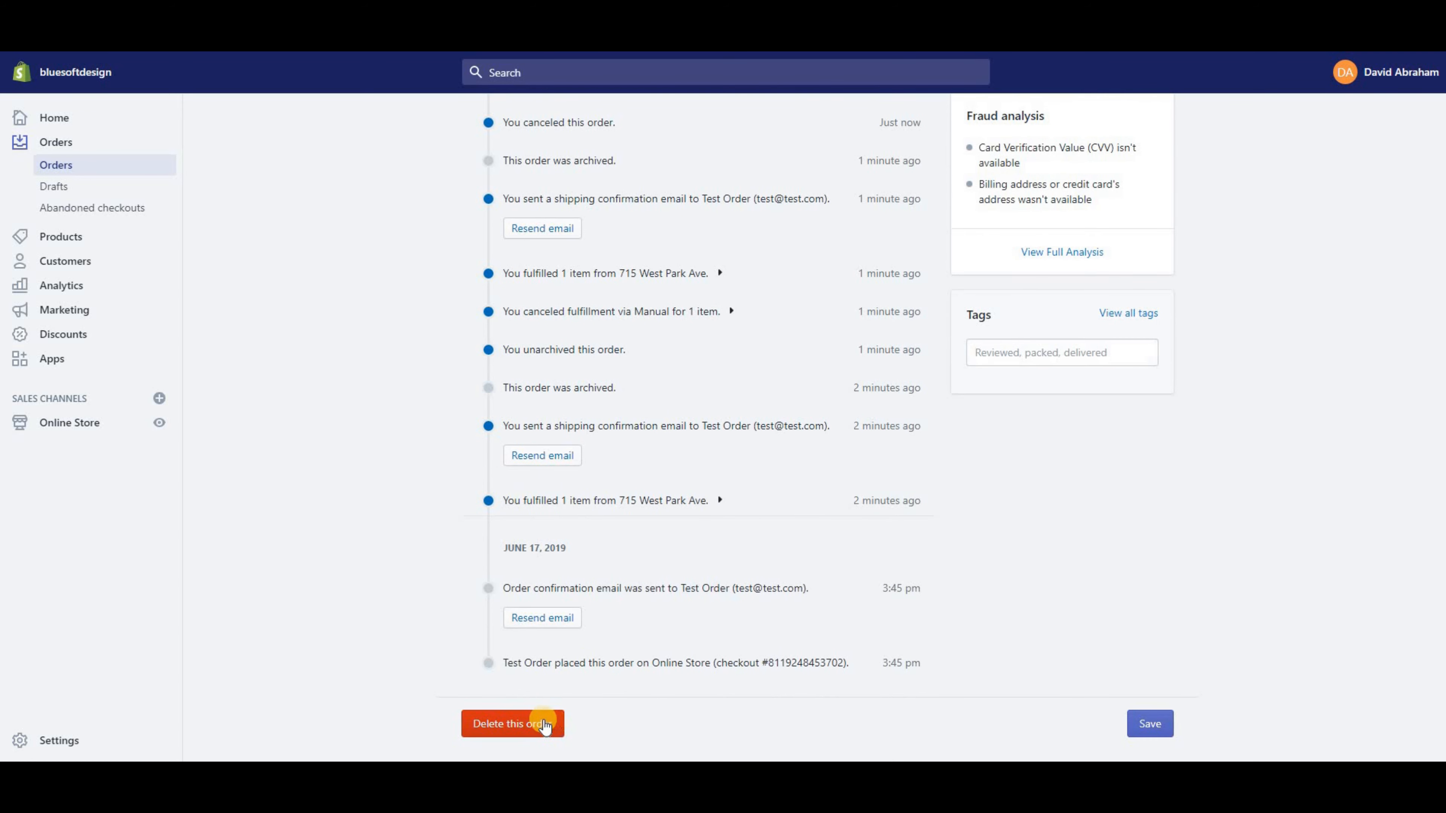
{"action": "scroll", "coordinate": [494, 501], "scroll_direction": "up", "scroll_amount": 12}
{"action": "scroll", "coordinate": [483, 518], "scroll_direction": "down", "scroll_amount": 12}
{"action": "scroll", "coordinate": [596, 320], "scroll_direction": "up", "scroll_amount": 12}
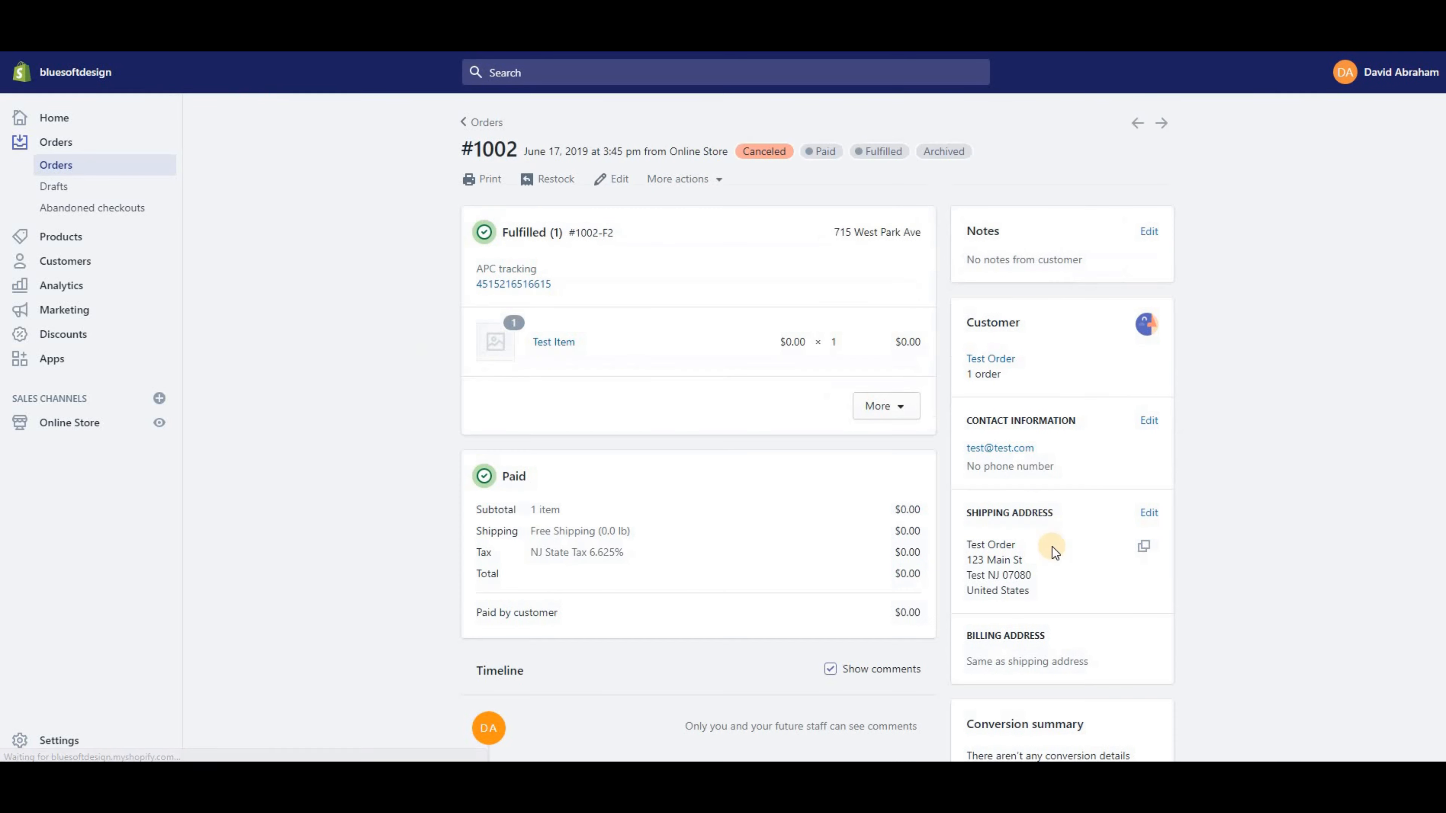
Look through the canceled order's additional actions and inspect its return label form before returning to the order.
{"action": "left_click", "coordinate": [689, 180]}
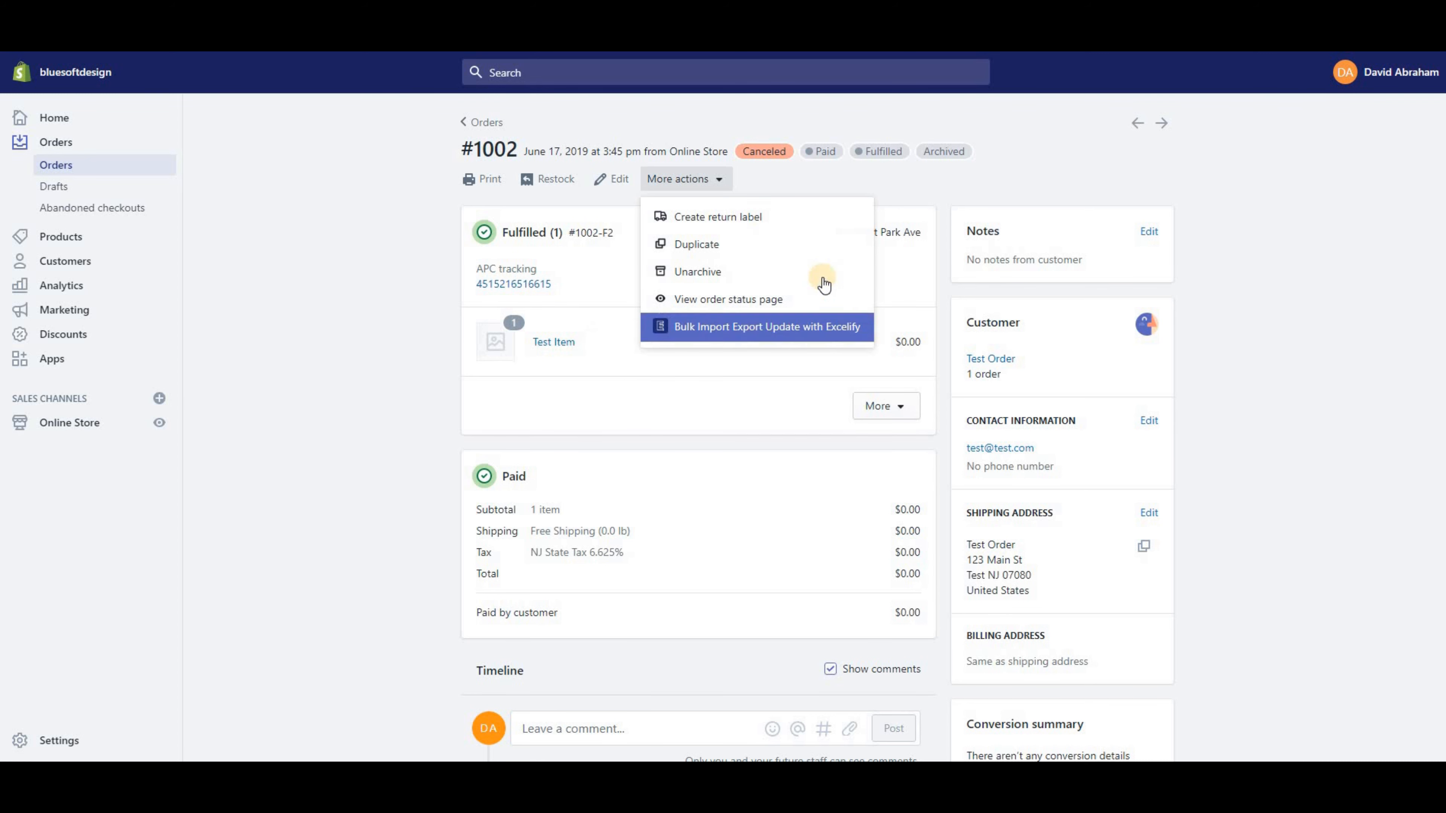
{"action": "left_click", "coordinate": [258, 165]}
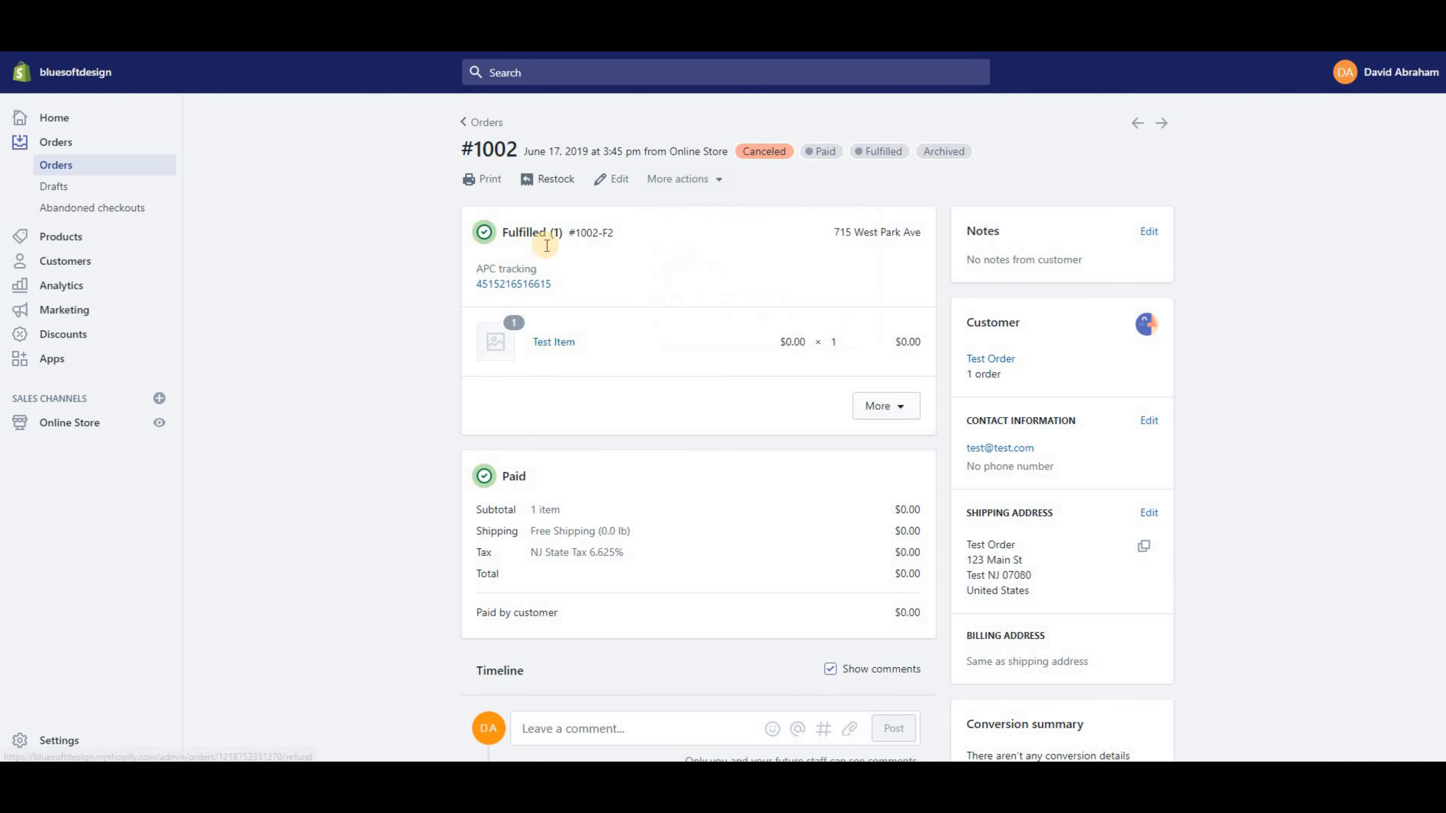
{"action": "left_click", "coordinate": [680, 180]}
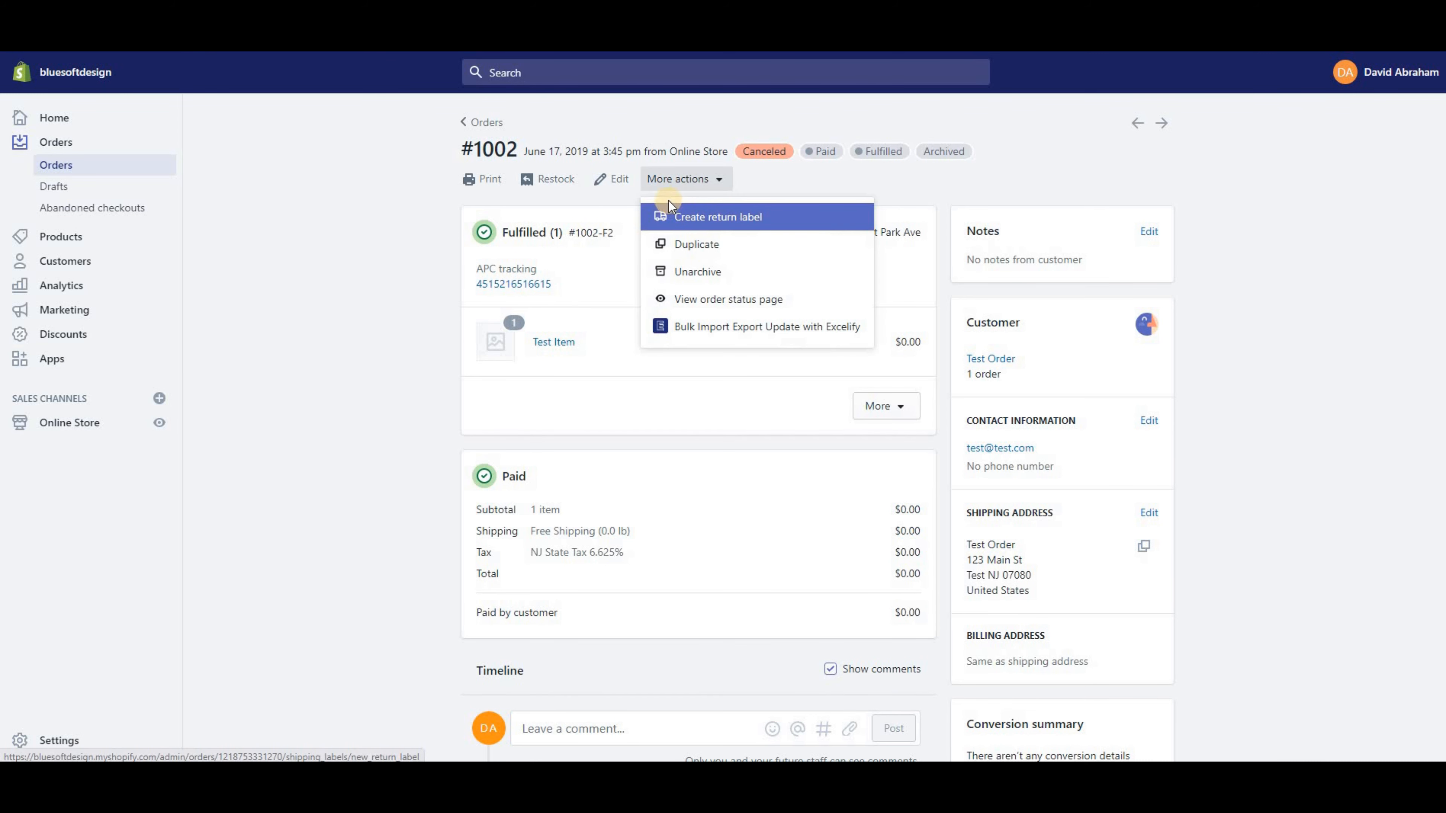
{"action": "left_click", "coordinate": [714, 231]}
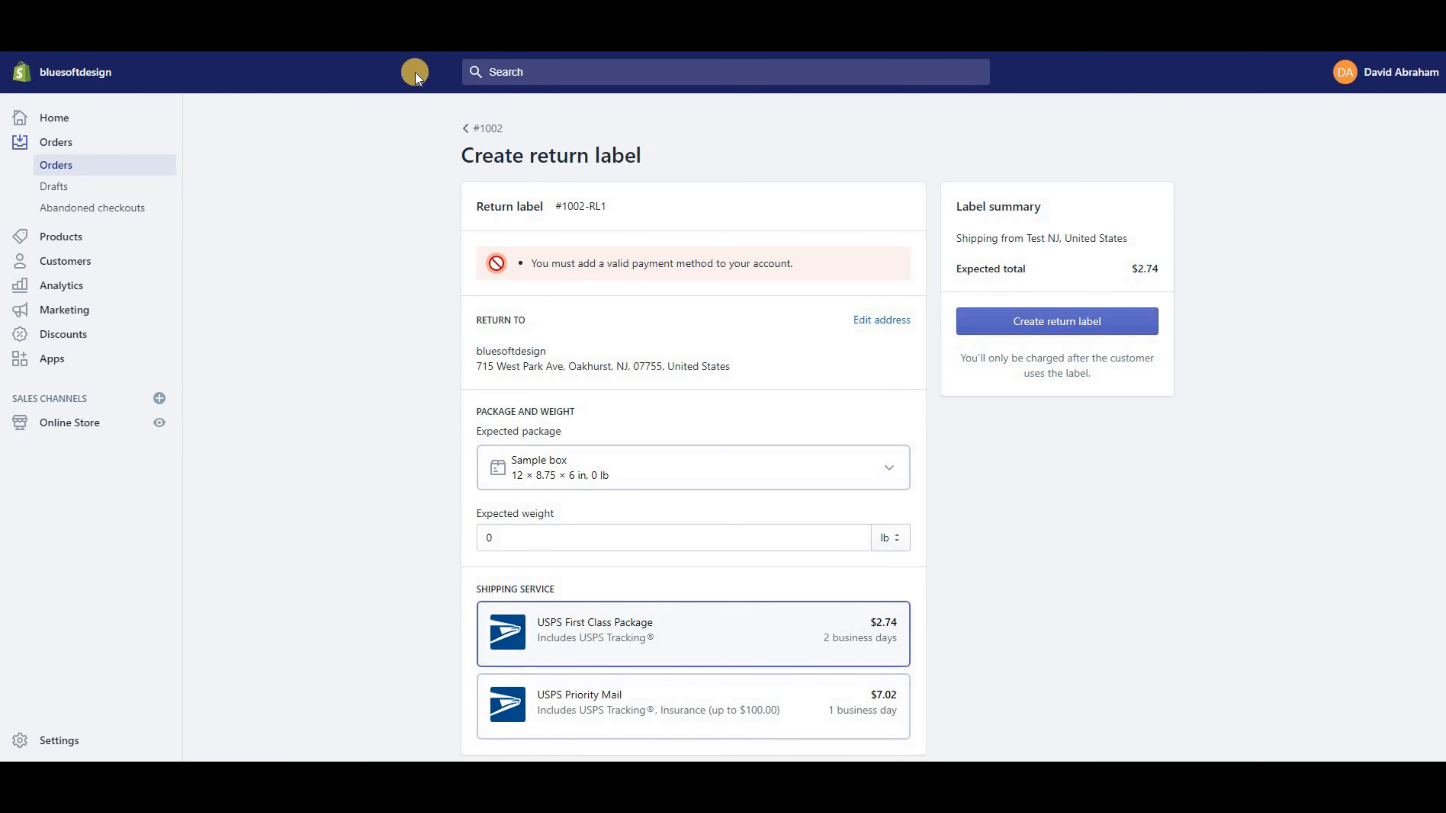
{"action": "left_click", "coordinate": [489, 128]}
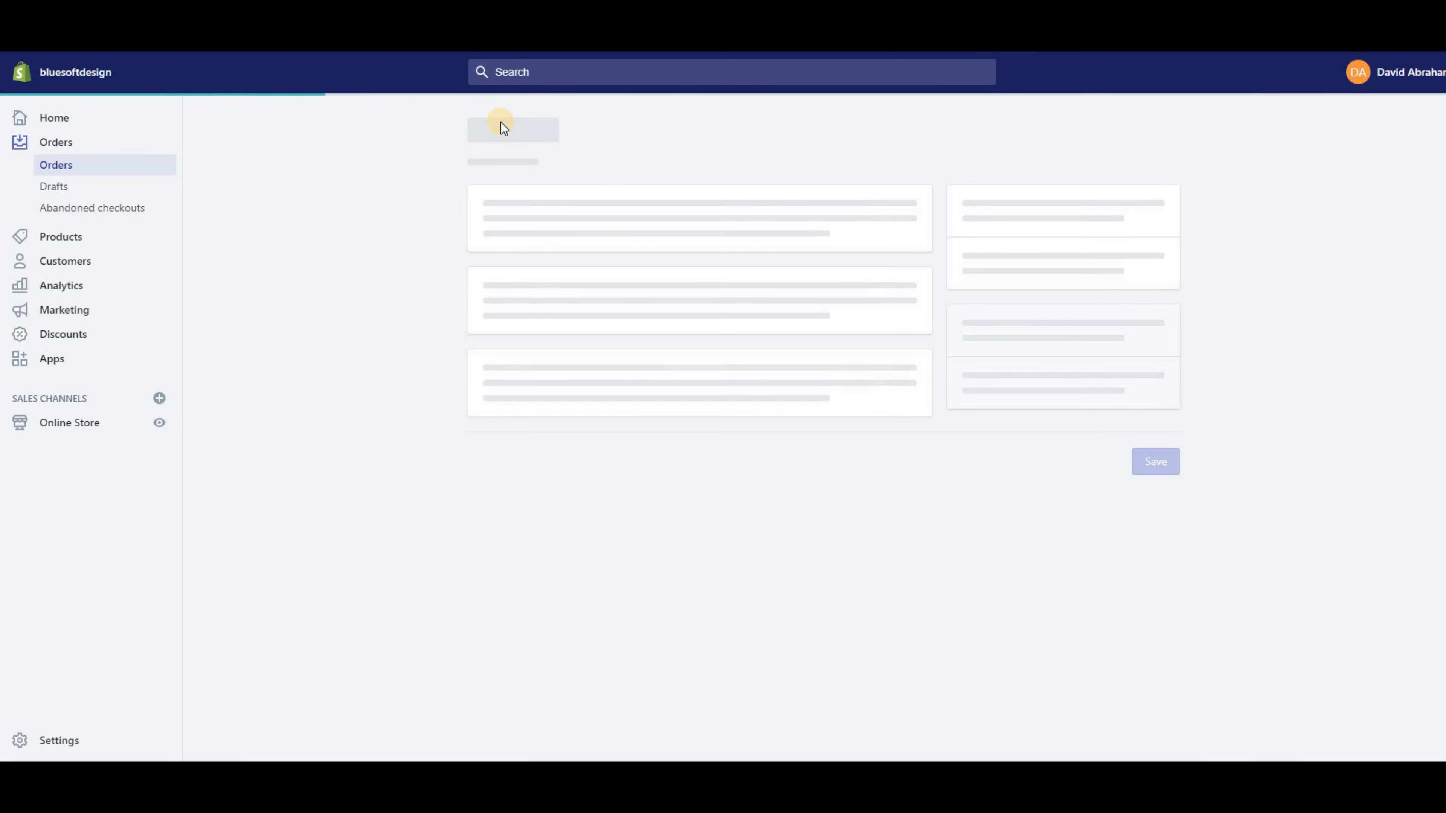
Read the canceled order's timeline down to the original order placement.
{"action": "scroll", "coordinate": [495, 251], "scroll_direction": "down", "scroll_amount": 5}
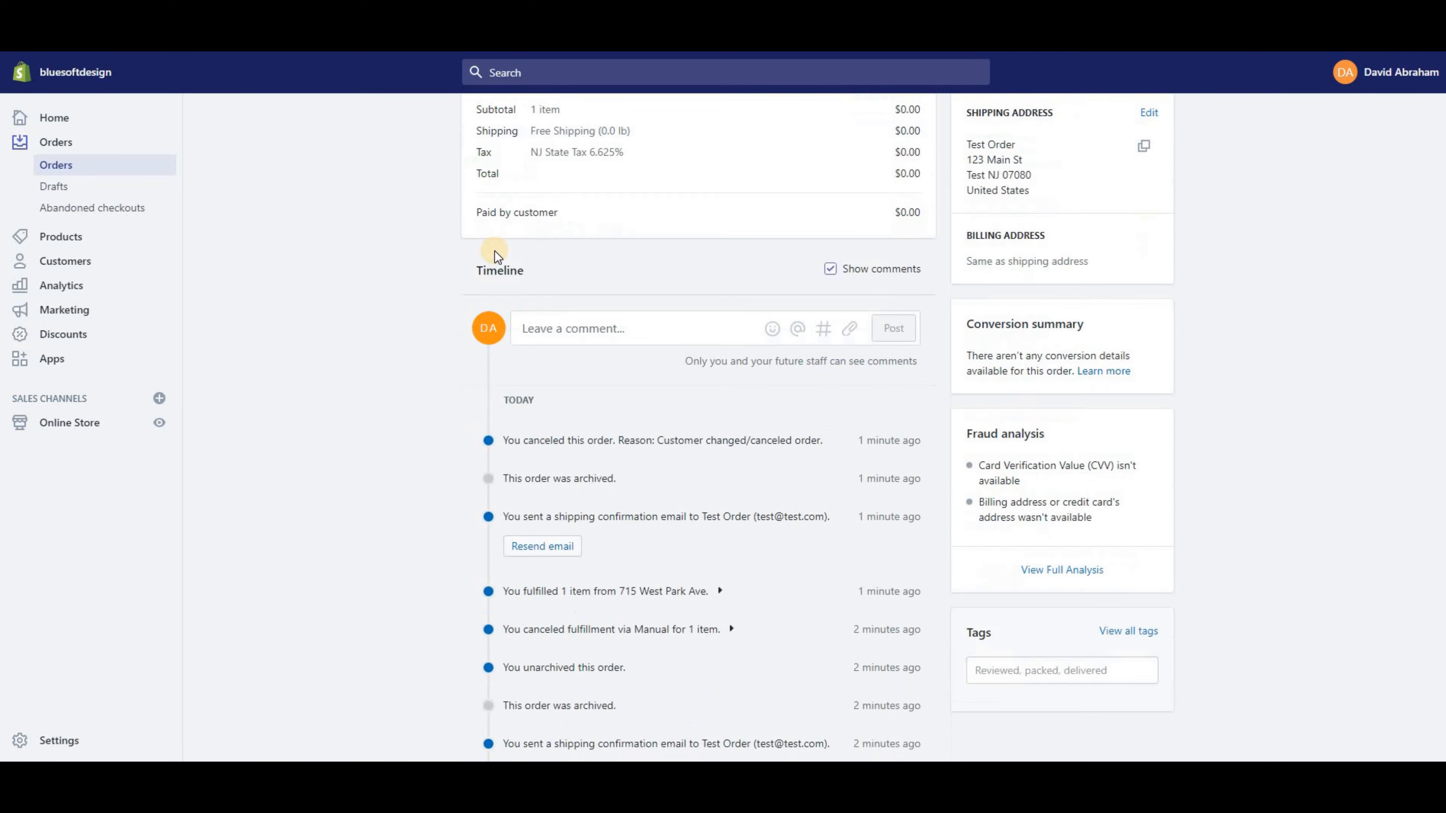
{"action": "scroll", "coordinate": [494, 251], "scroll_direction": "down", "scroll_amount": 7}
{"action": "scroll", "coordinate": [853, 387], "scroll_direction": "up", "scroll_amount": 12}
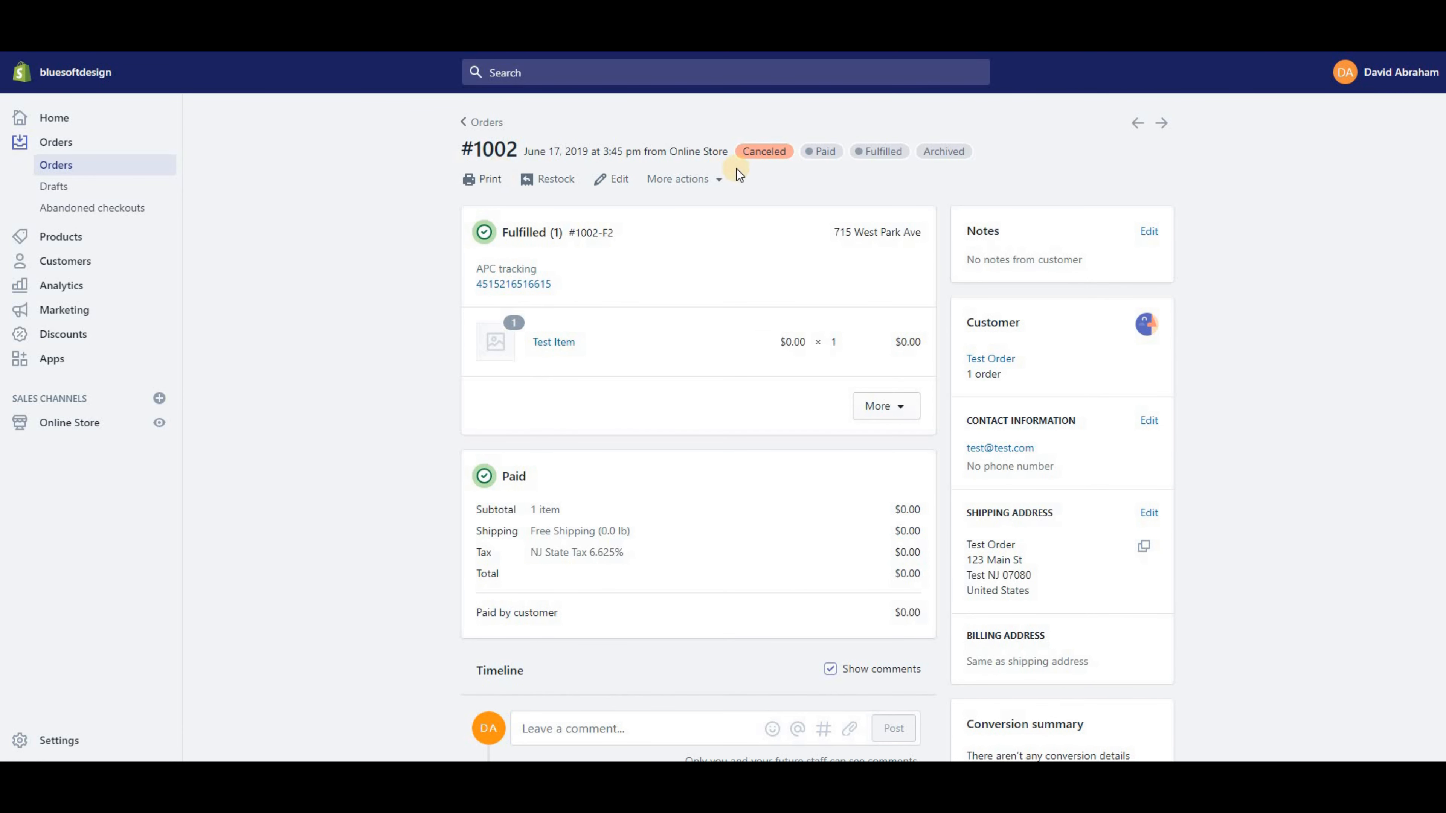
Check the canceled order's remaining actions and its entry in the orders list, and reopen its details.
{"action": "left_click", "coordinate": [681, 181]}
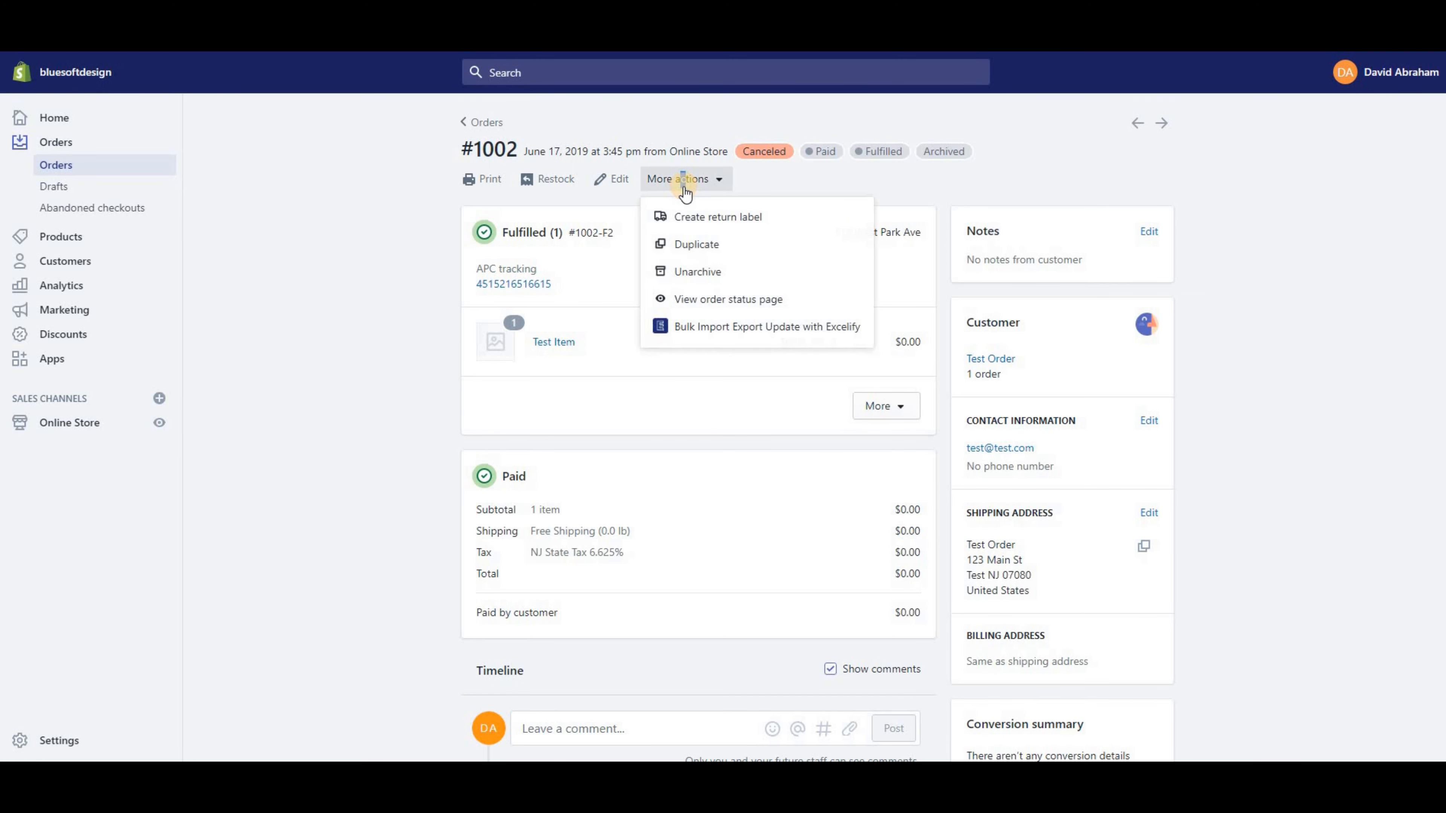
{"action": "left_click", "coordinate": [294, 219]}
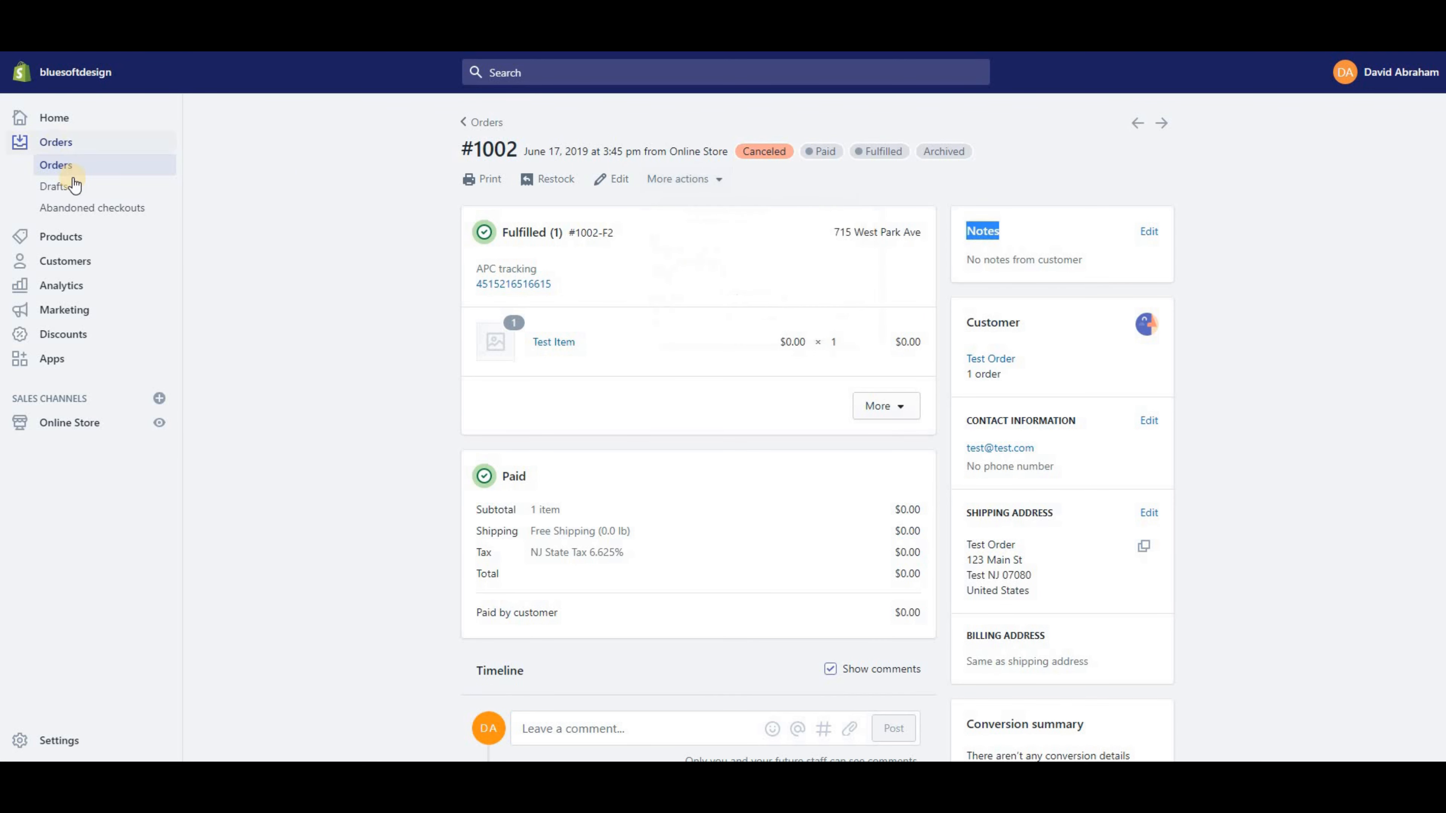
{"action": "left_click", "coordinate": [42, 171]}
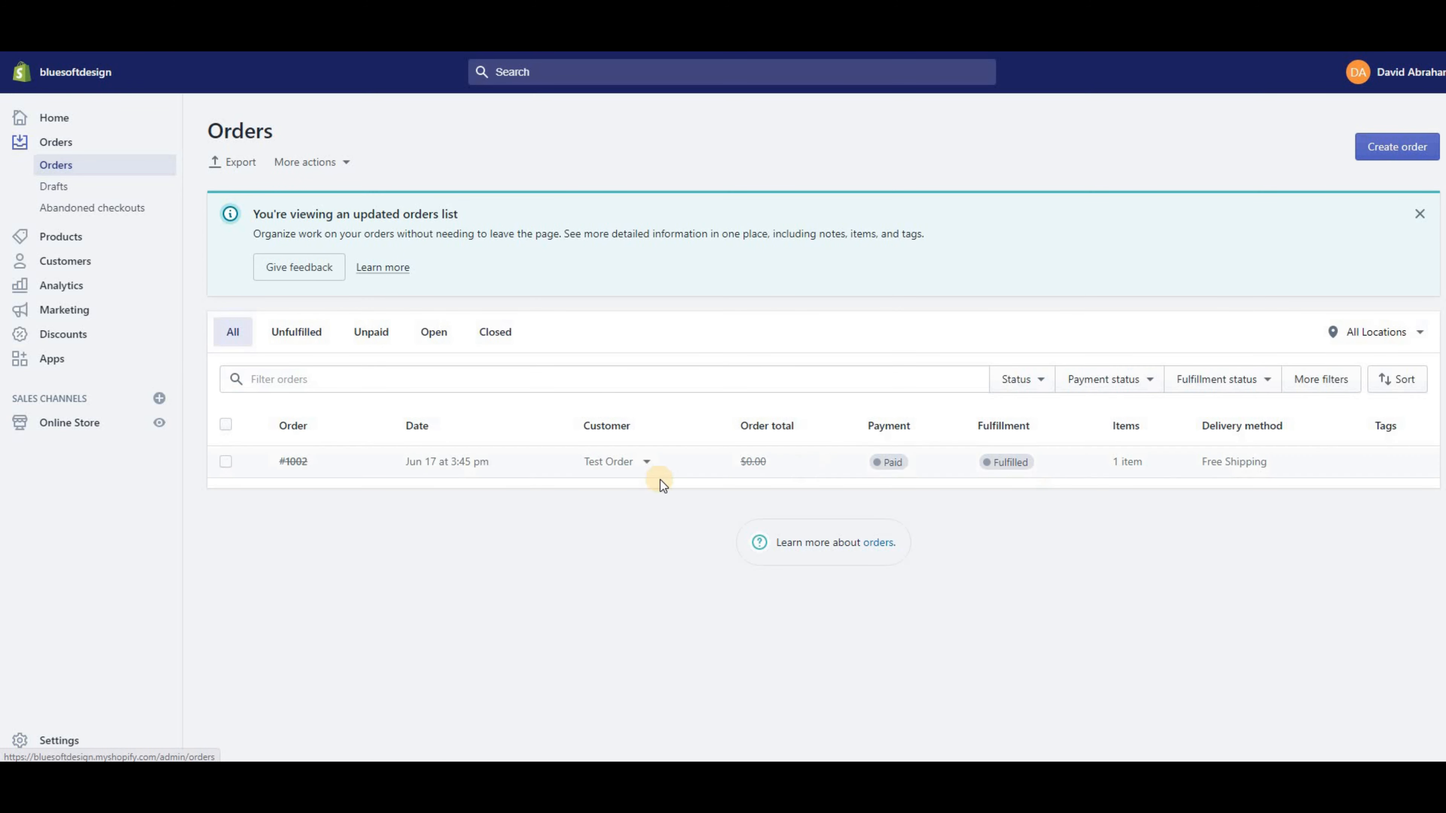
{"action": "left_click", "coordinate": [294, 462]}
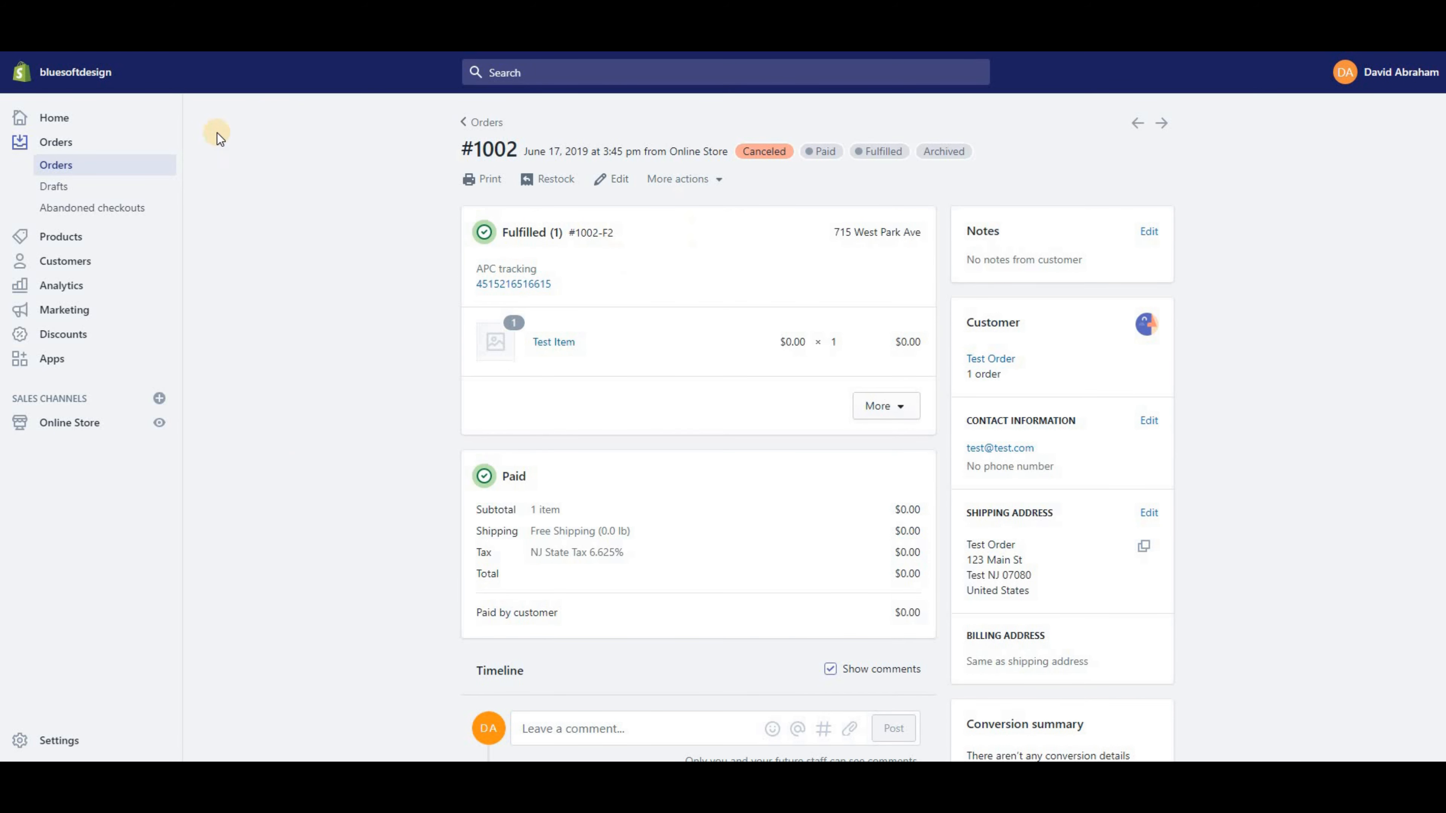
Create a new order from the drafts list and add the product Test Item to it.
{"action": "left_click", "coordinate": [57, 188]}
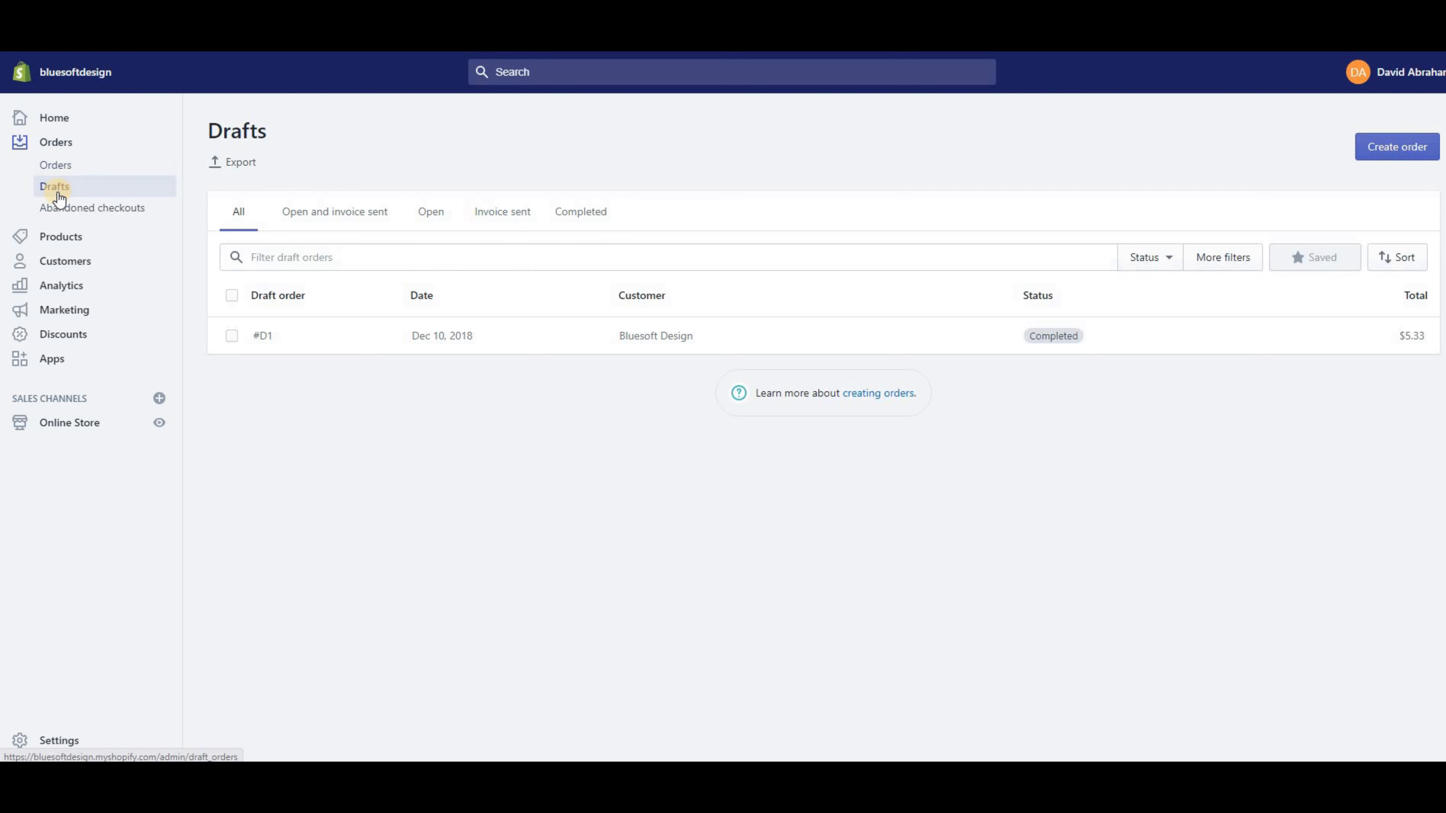
{"action": "left_click", "coordinate": [1389, 151]}
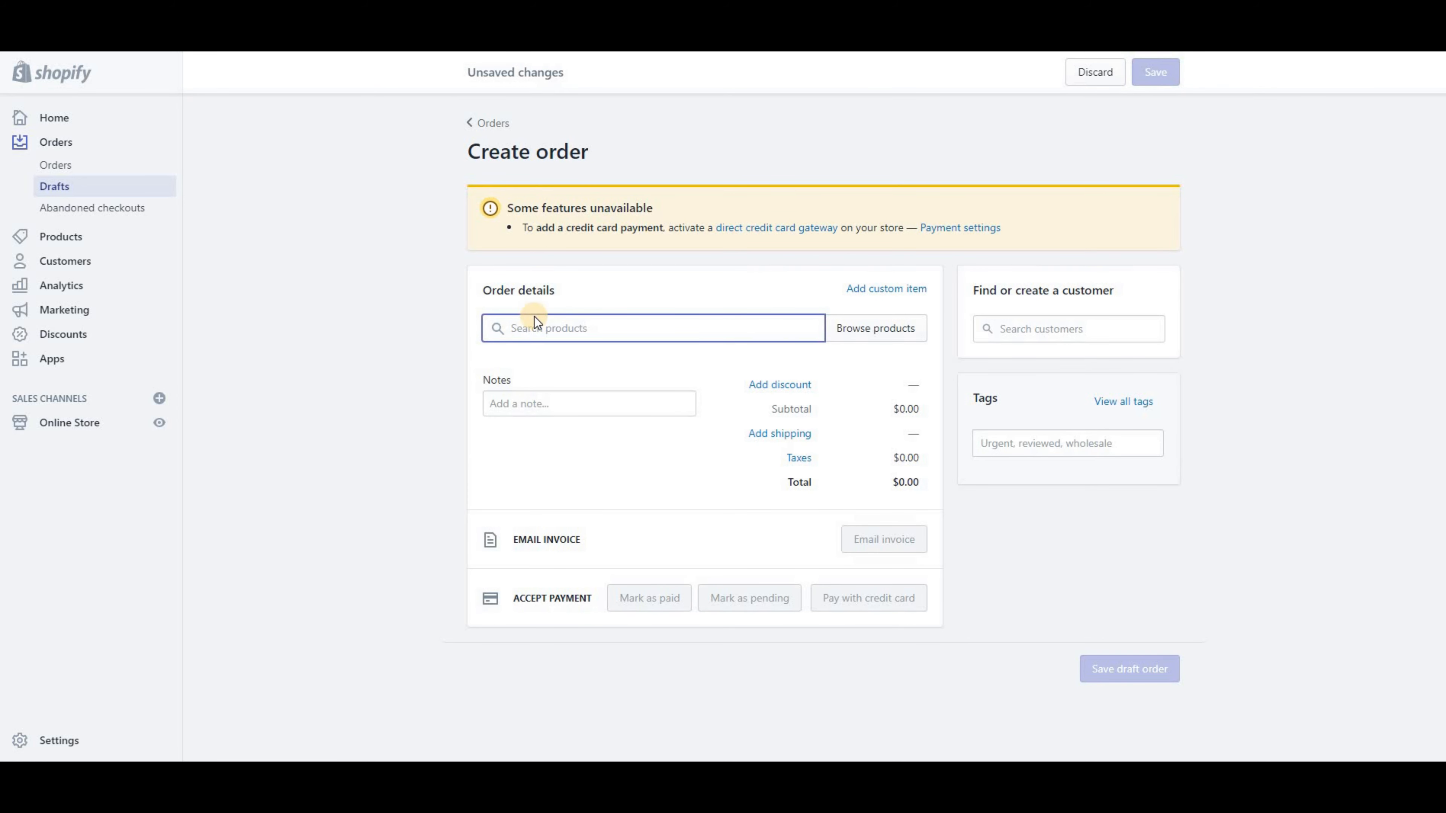
{"action": "type", "text": "tes"}
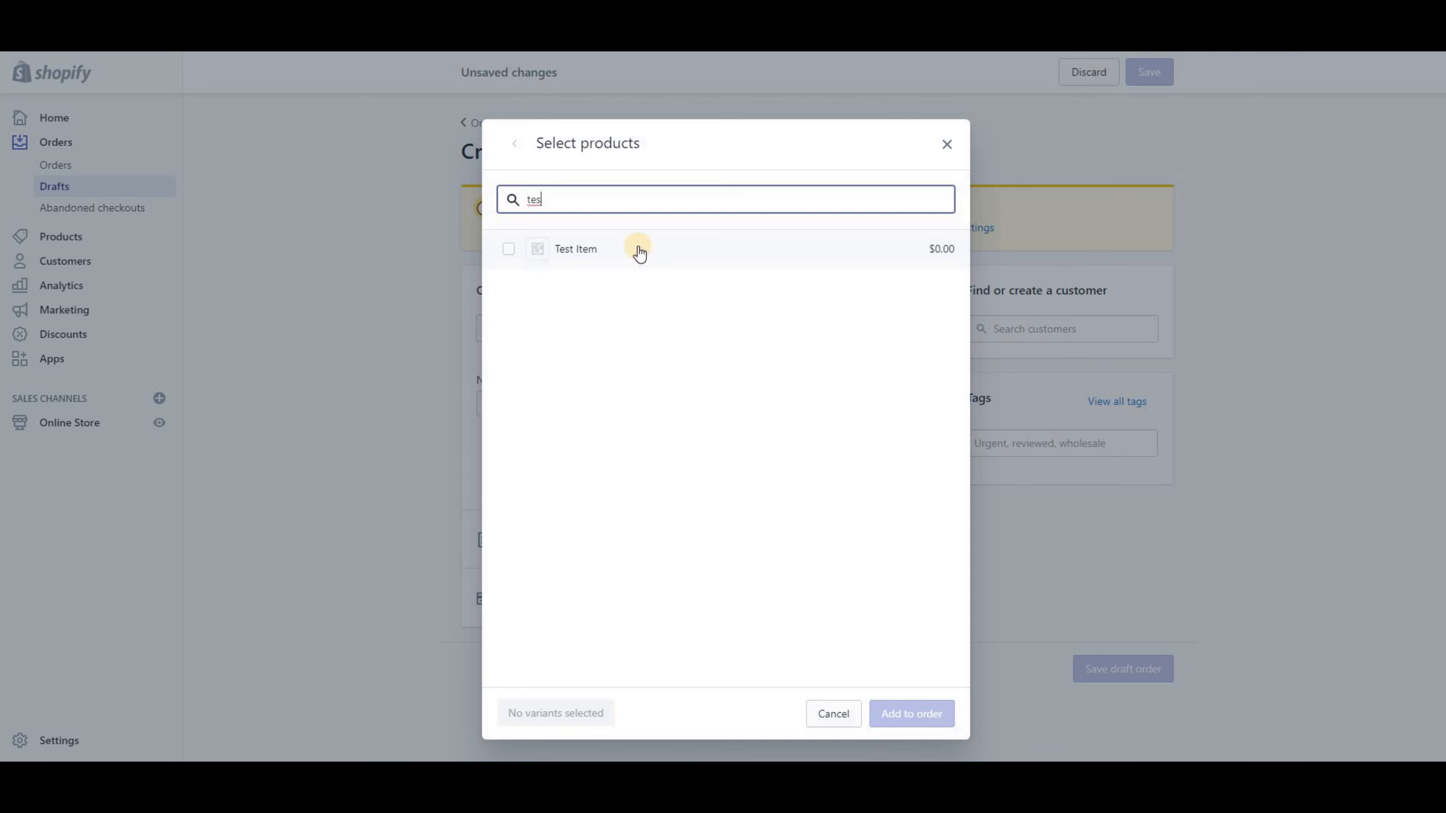
{"action": "left_click", "coordinate": [582, 249]}
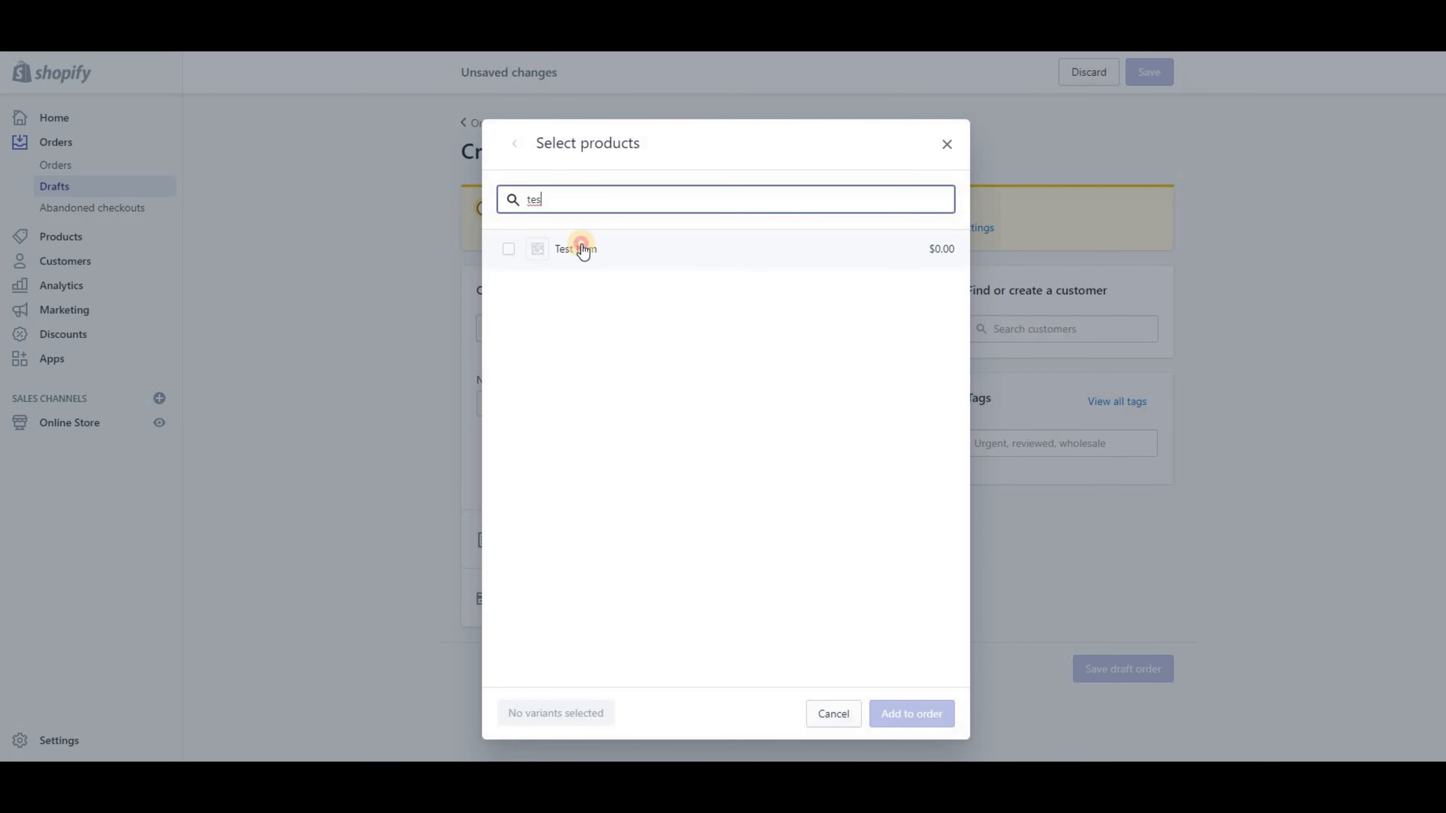
{"action": "left_click", "coordinate": [939, 714]}
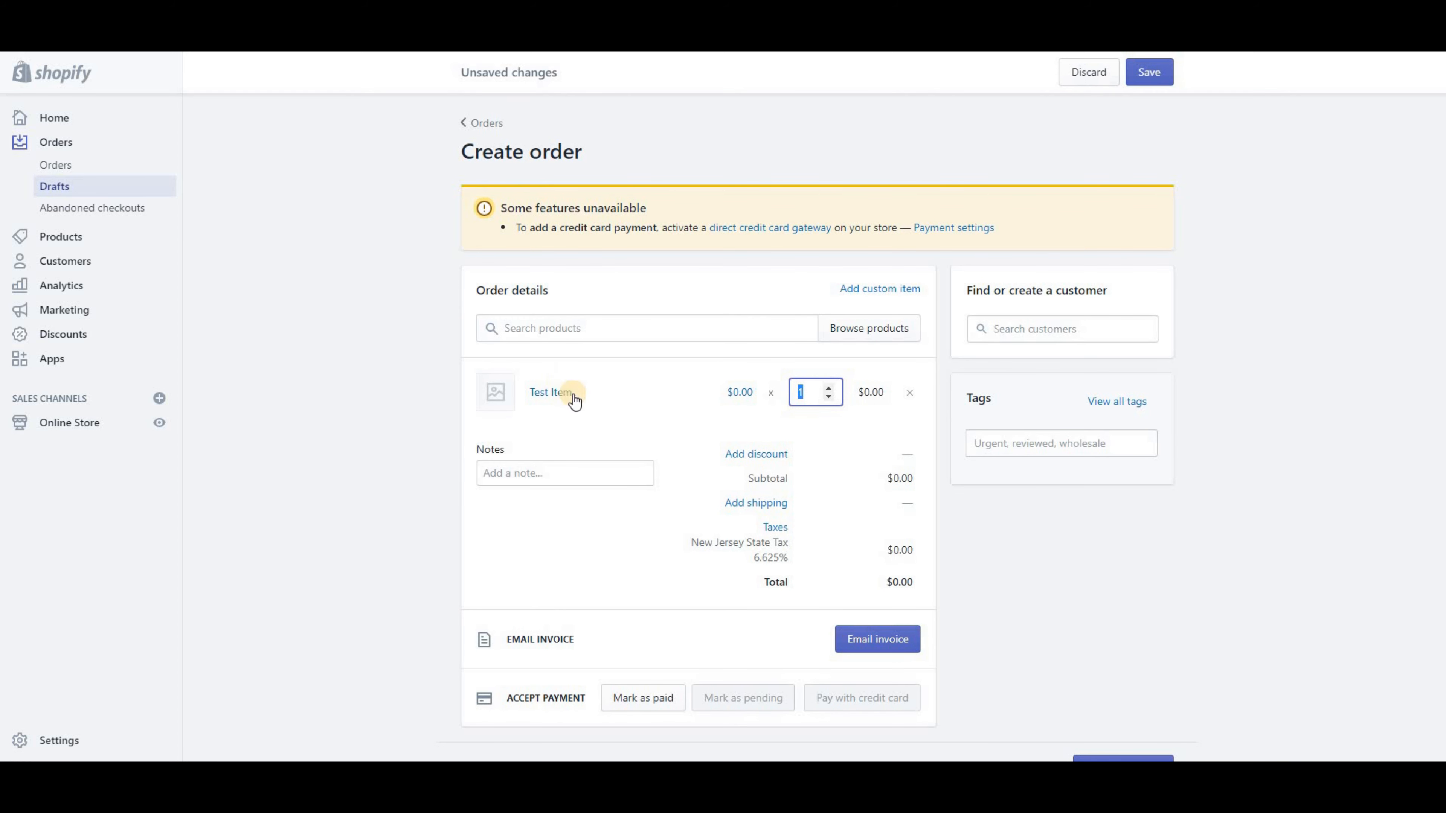
Add a custom line item named Custom Item to the order, priced at $100 each with a quantity of 2.
{"action": "scroll", "coordinate": [752, 346], "scroll_direction": "down", "scroll_amount": 1}
{"action": "scroll", "coordinate": [731, 330], "scroll_direction": "up", "scroll_amount": 1}
{"action": "left_click", "coordinate": [880, 288]}
{"action": "left_click", "coordinate": [656, 222]}
{"action": "type", "text": "C"}
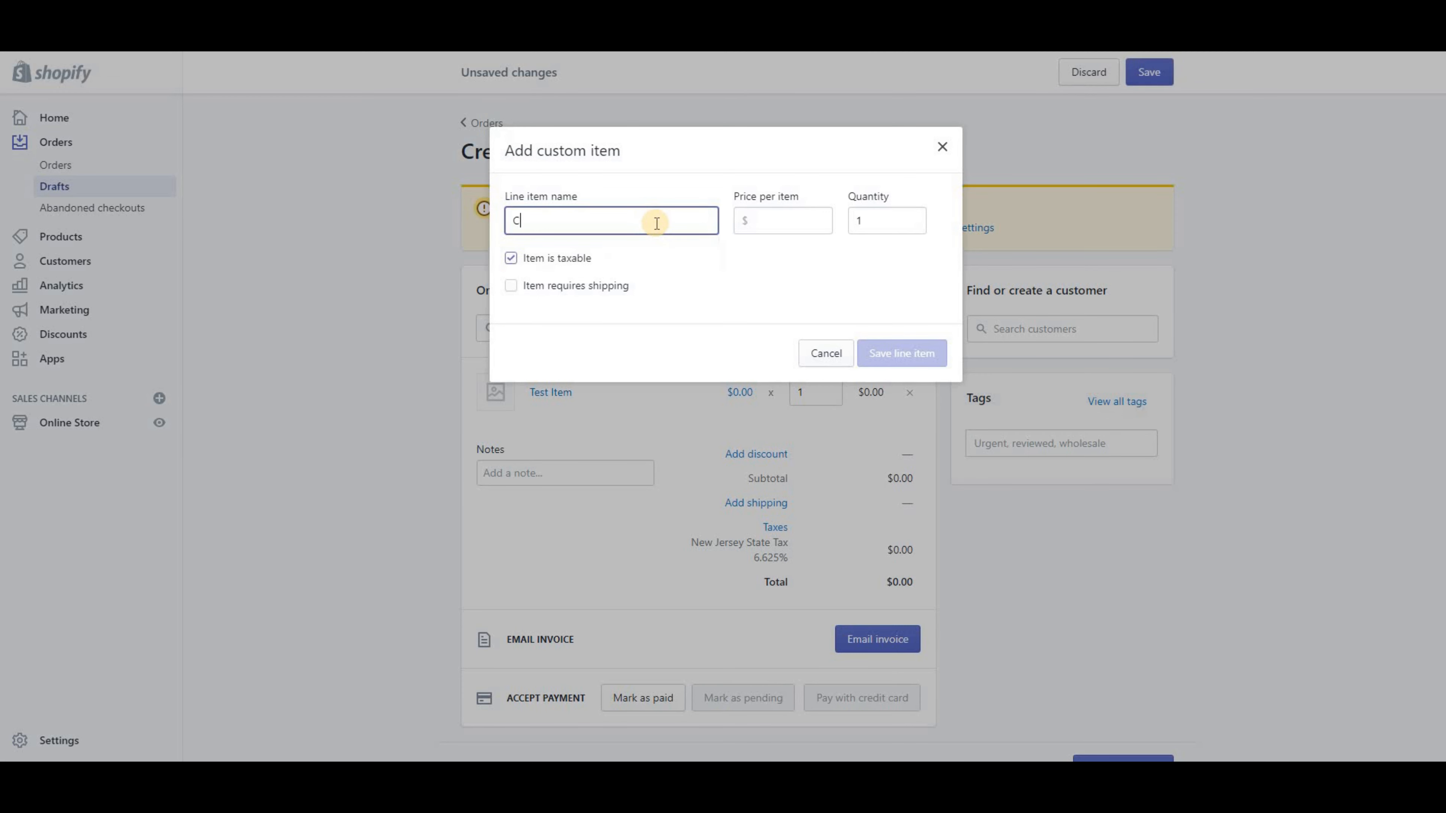
{"action": "type", "text": "ustom Item"}
{"action": "left_click", "coordinate": [803, 223]}
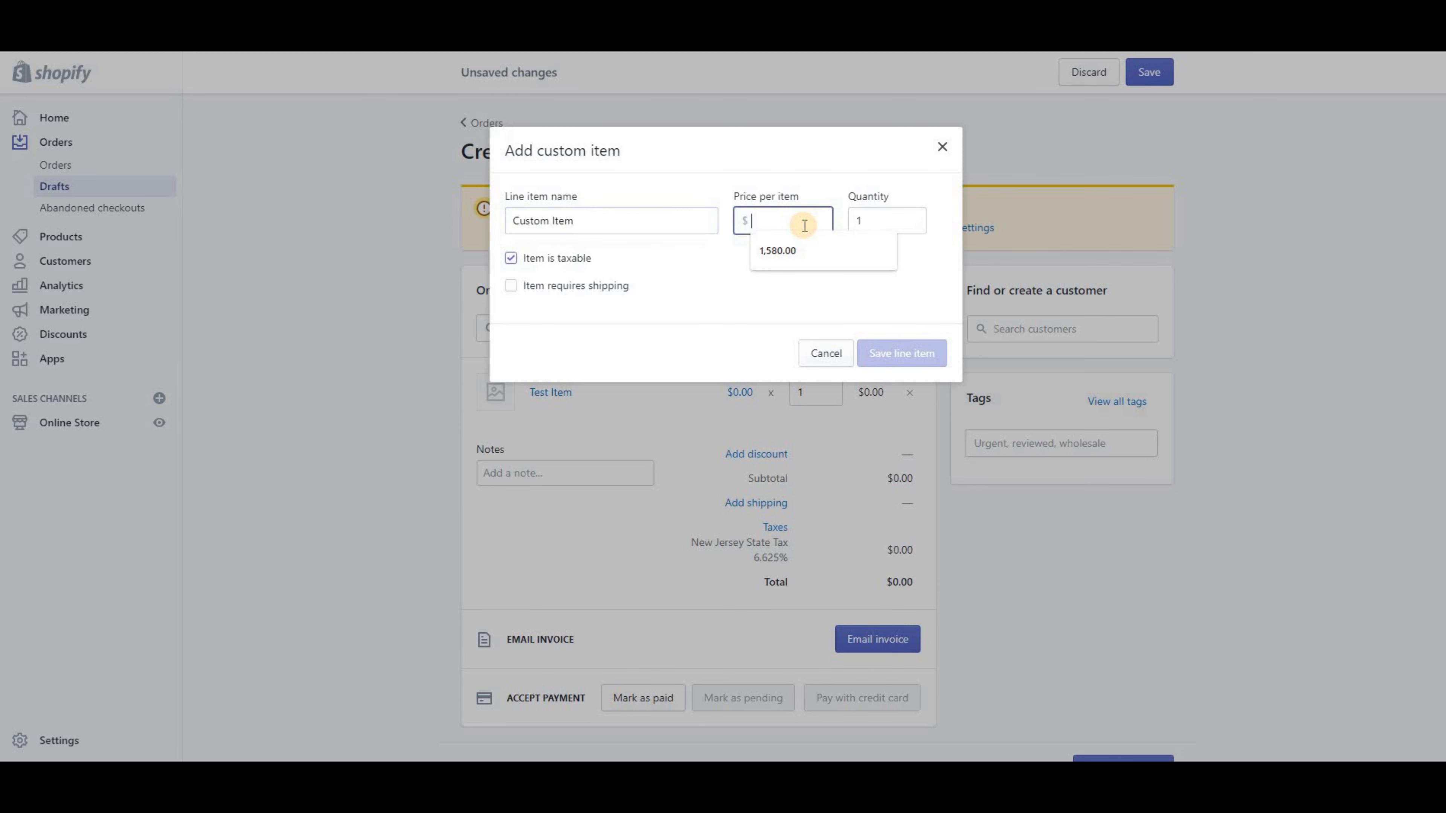
{"action": "type", "text": "100"}
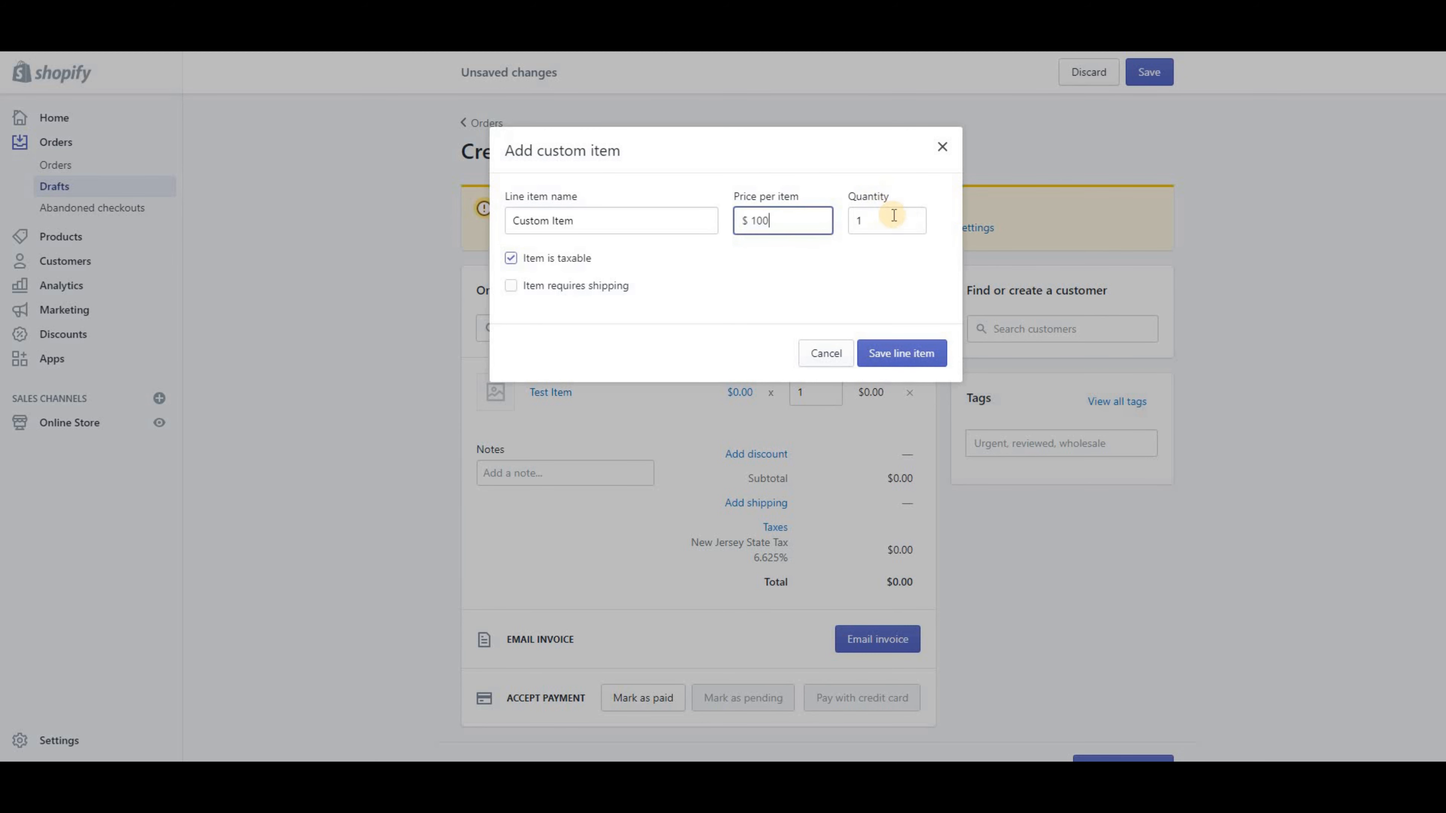
{"action": "left_click", "coordinate": [912, 216]}
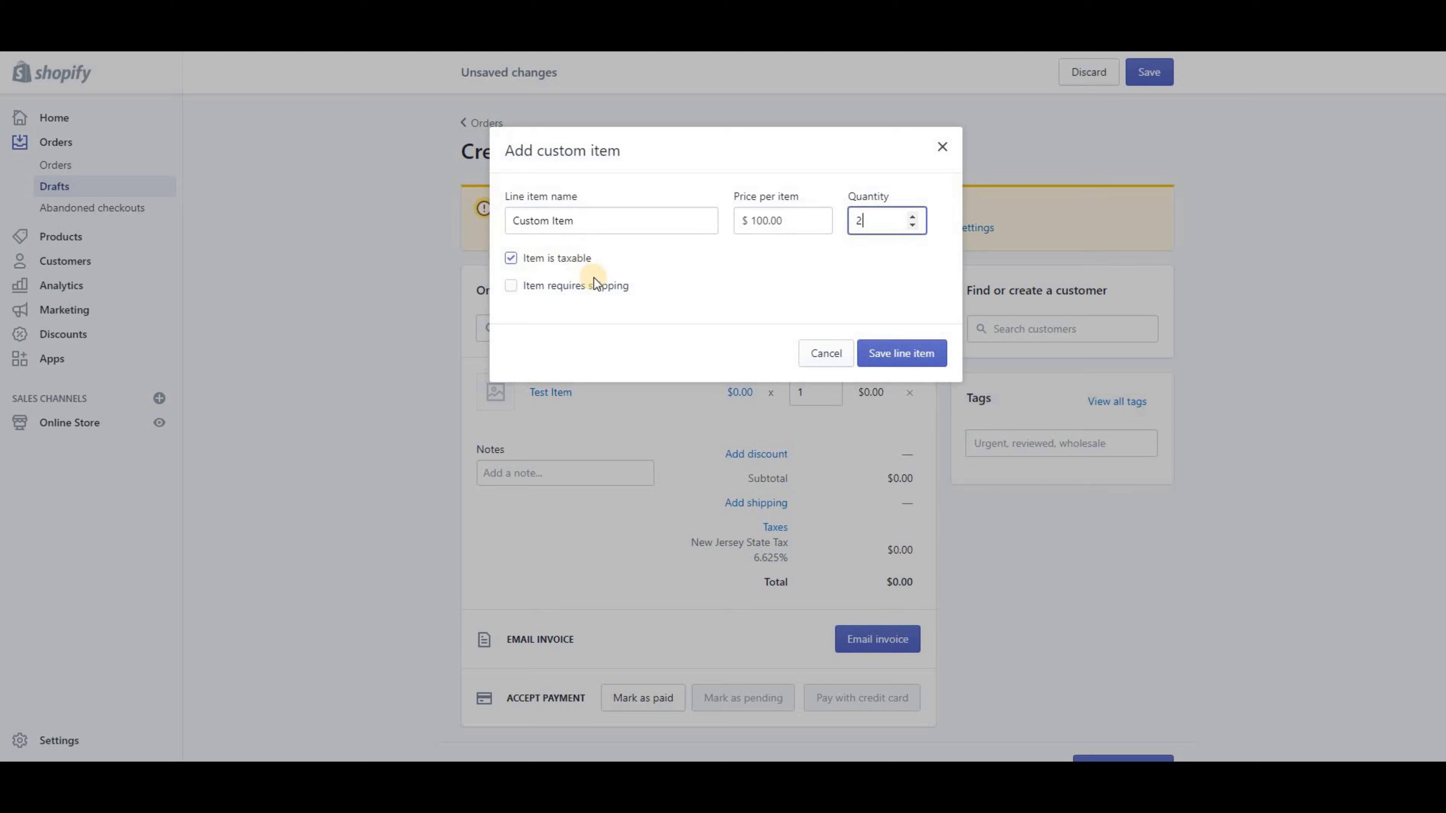
{"action": "left_click", "coordinate": [928, 354]}
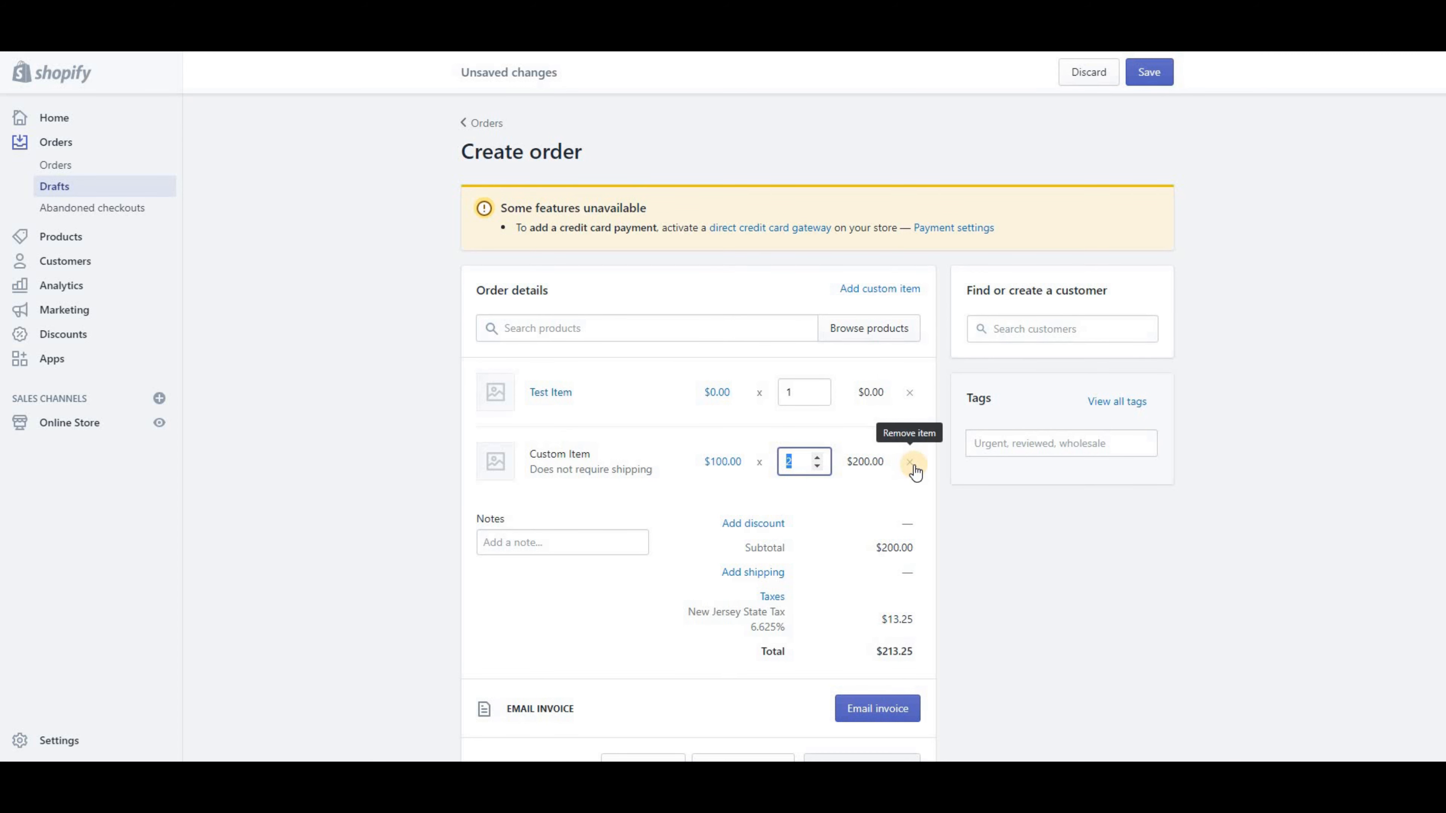
Check the order's notes field and its discount form with the amount, percentage and reason options, and close the form without applying anything.
{"action": "left_click", "coordinate": [534, 530]}
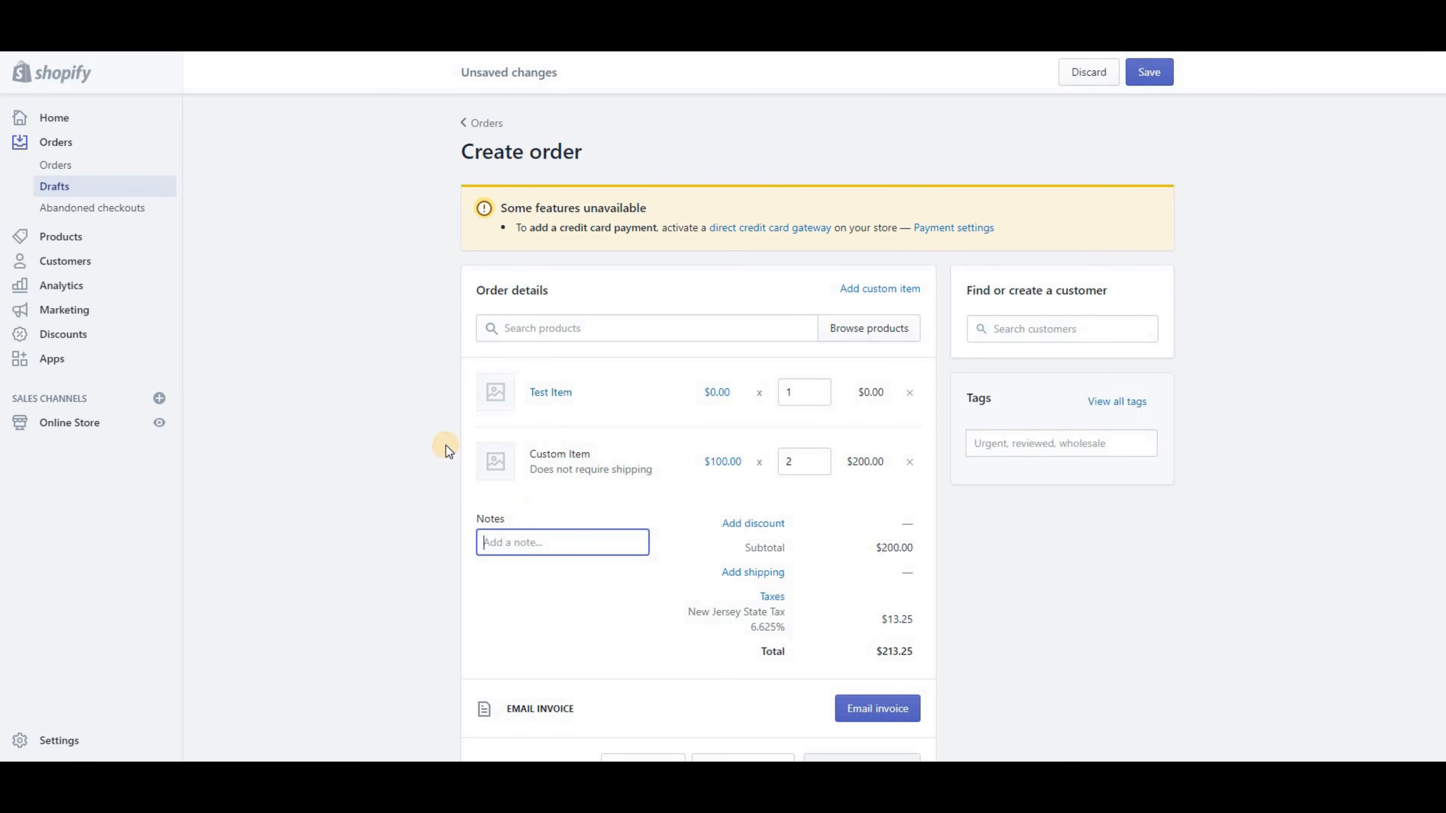
{"action": "scroll", "coordinate": [569, 456], "scroll_direction": "down", "scroll_amount": 2}
{"action": "left_click", "coordinate": [780, 412]}
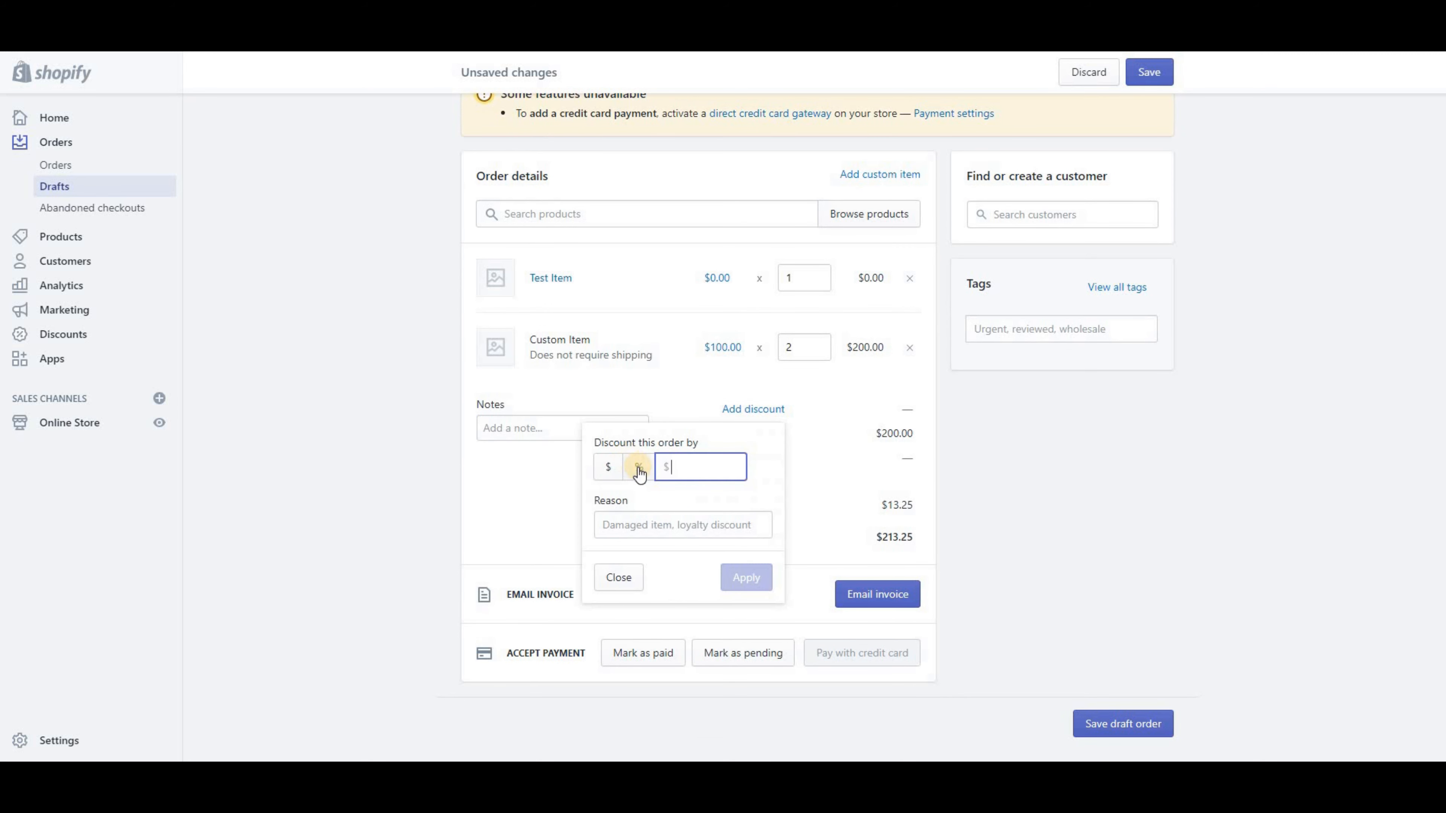
{"action": "left_click", "coordinate": [608, 468]}
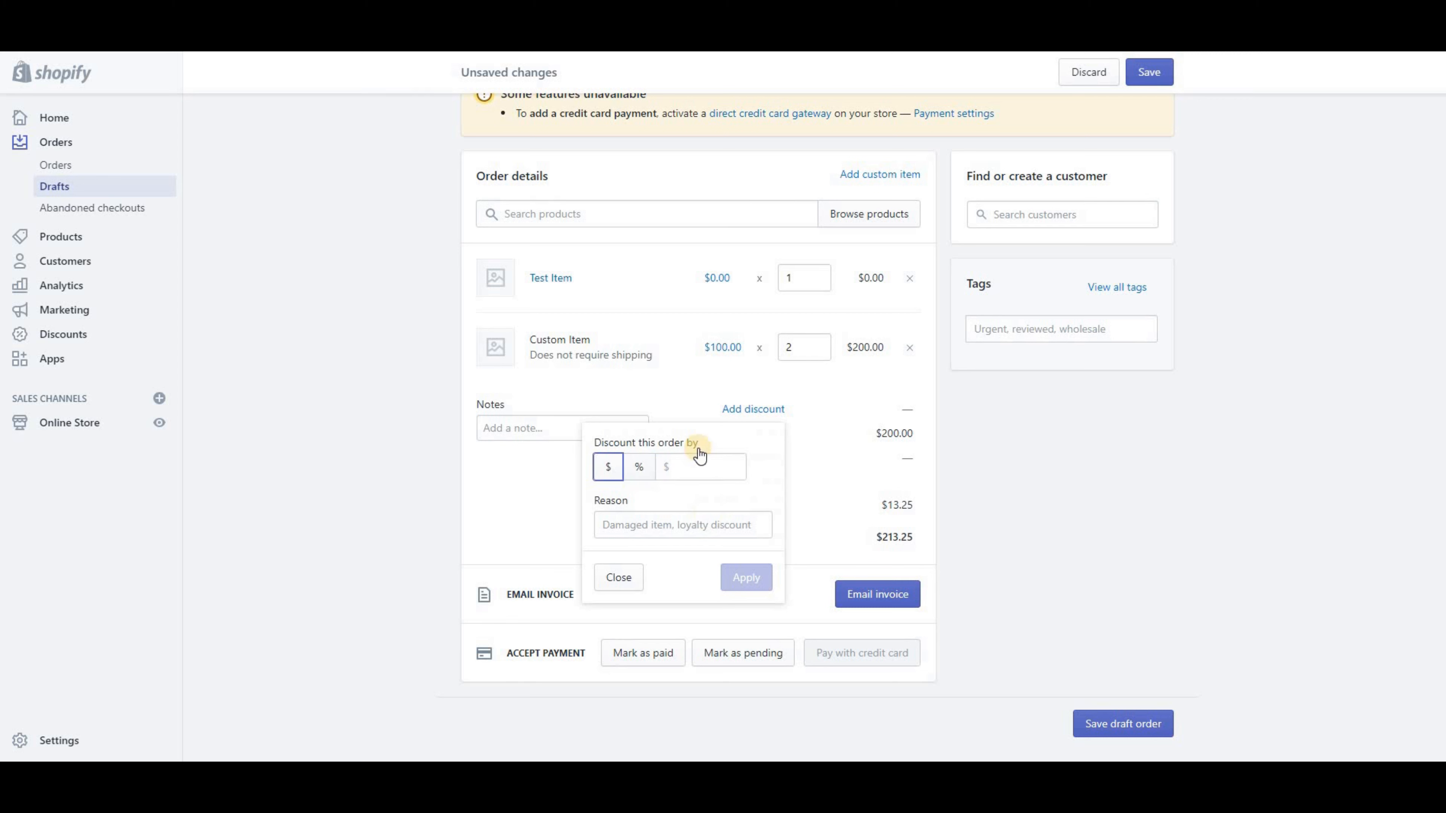
{"action": "key", "text": "Tab"}
{"action": "left_click", "coordinate": [662, 526]}
{"action": "left_click", "coordinate": [720, 566]}
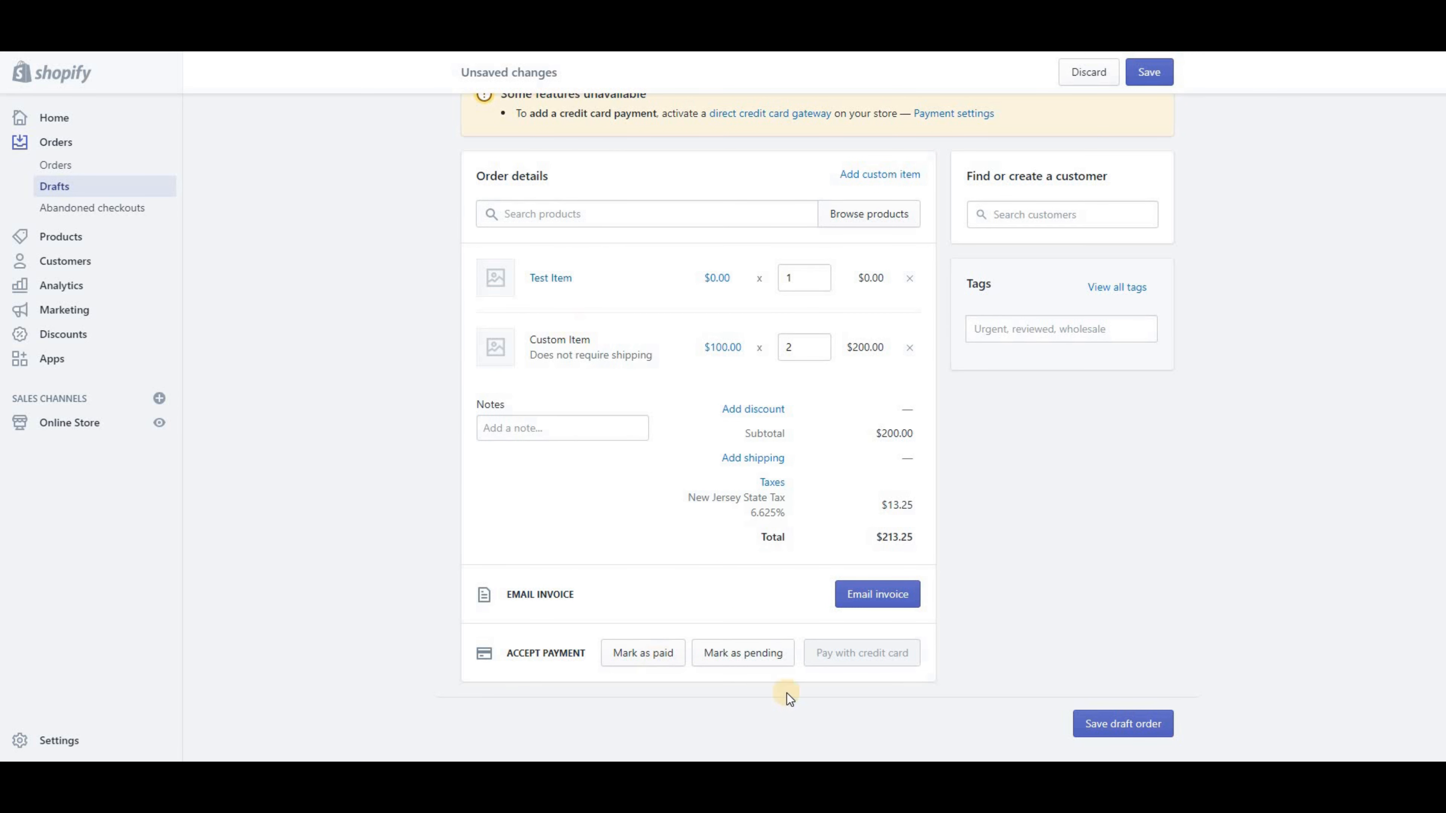
{"action": "scroll", "coordinate": [974, 408], "scroll_direction": "up", "scroll_amount": 2}
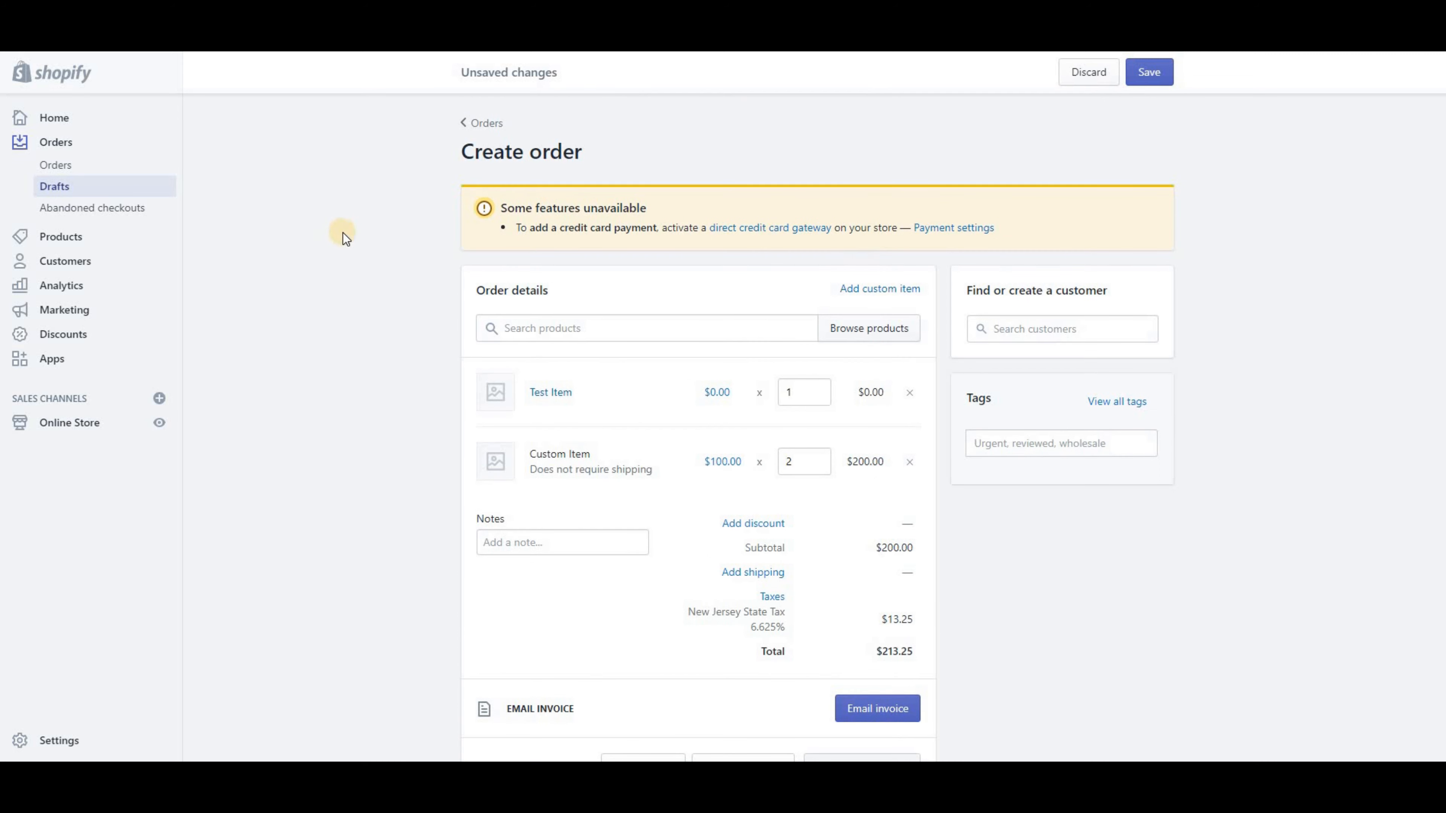
Save the draft order by starting an invoice email for it, and cancel the invoice form without sending.
{"action": "scroll", "coordinate": [396, 233], "scroll_direction": "down", "scroll_amount": 1}
{"action": "scroll", "coordinate": [396, 234], "scroll_direction": "down", "scroll_amount": 2}
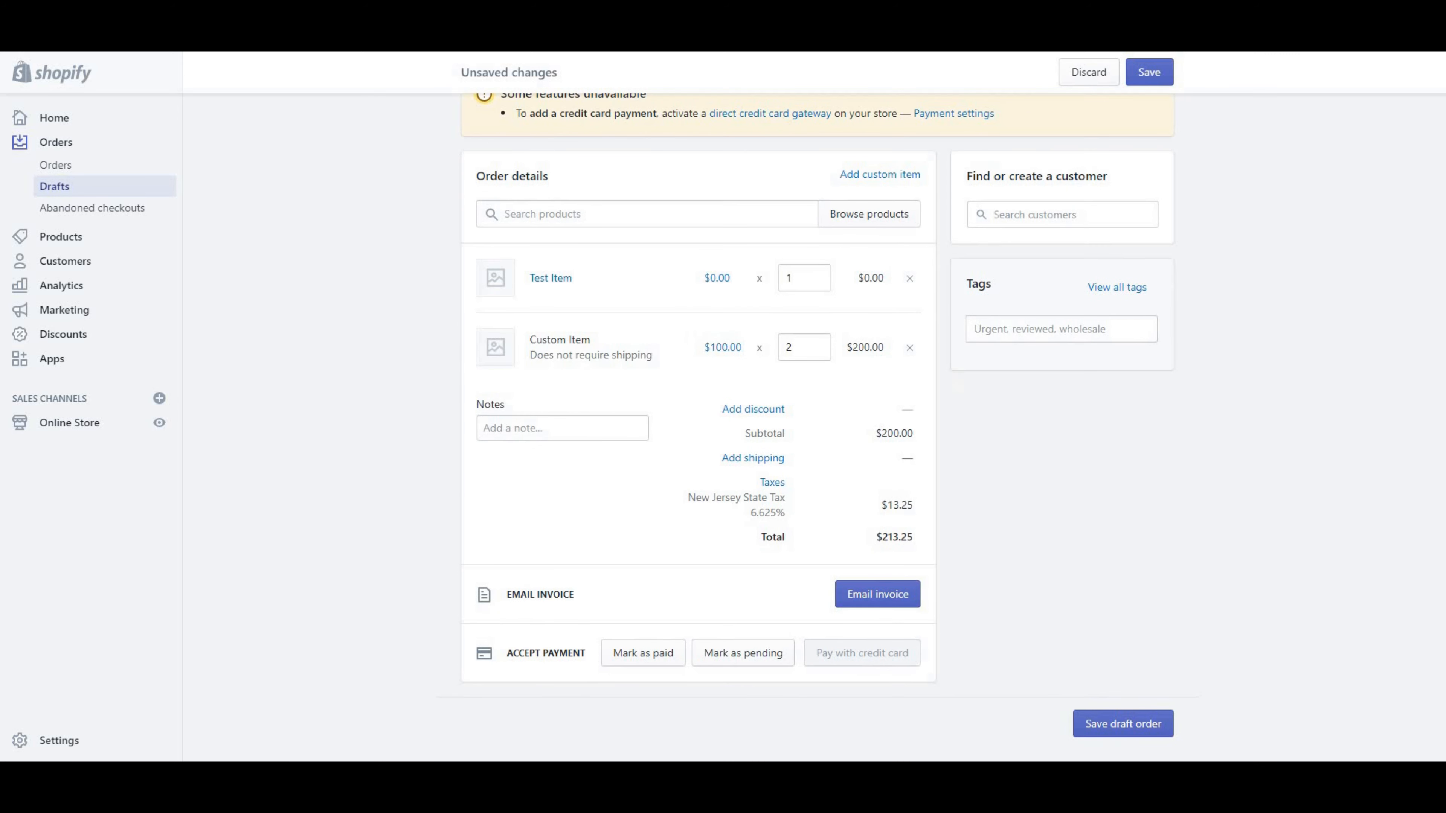
{"action": "left_click", "coordinate": [878, 602]}
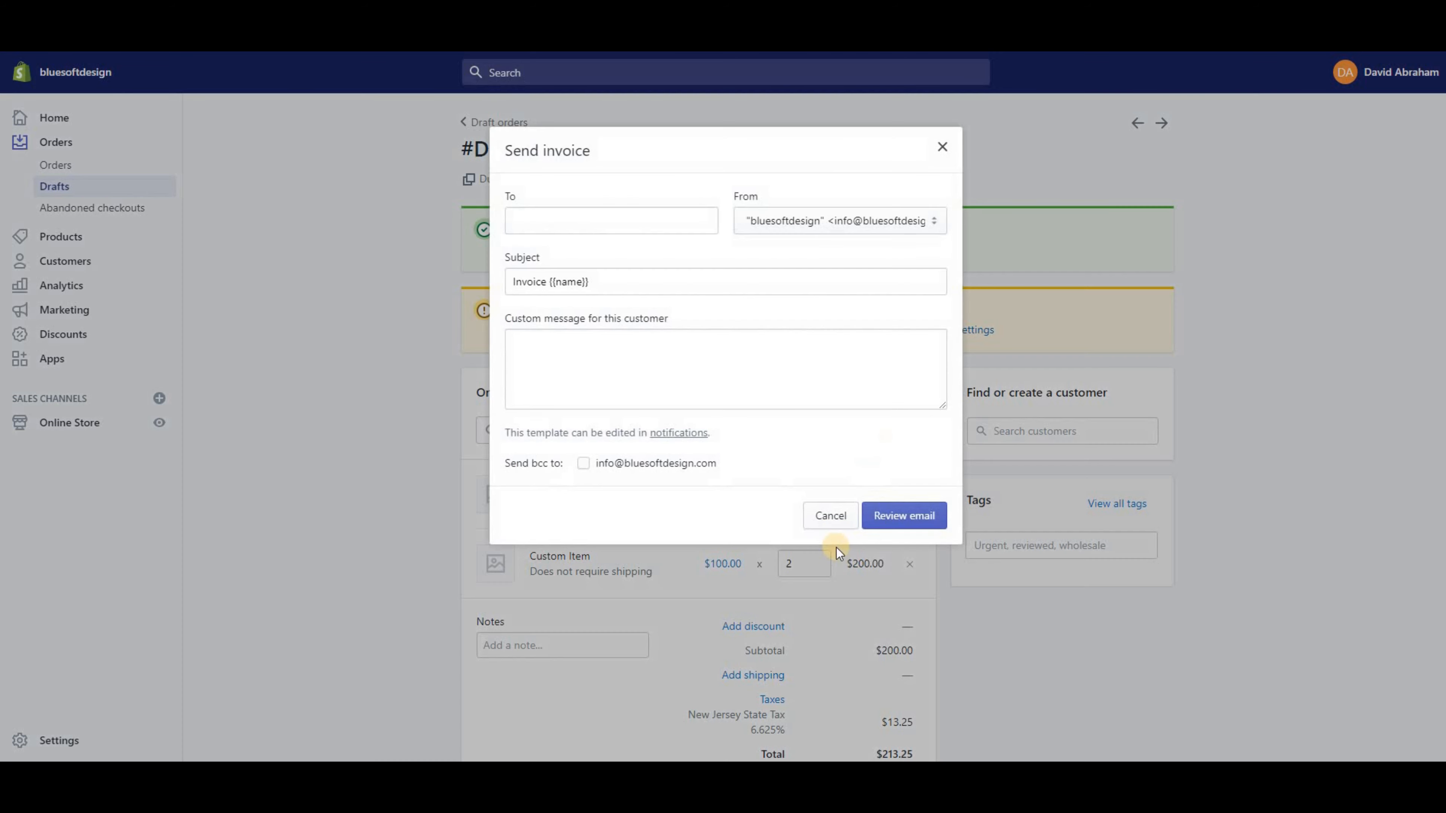
{"action": "left_click", "coordinate": [829, 512]}
{"action": "scroll", "coordinate": [828, 524], "scroll_direction": "down", "scroll_amount": 6}
{"action": "scroll", "coordinate": [908, 495], "scroll_direction": "up", "scroll_amount": 6}
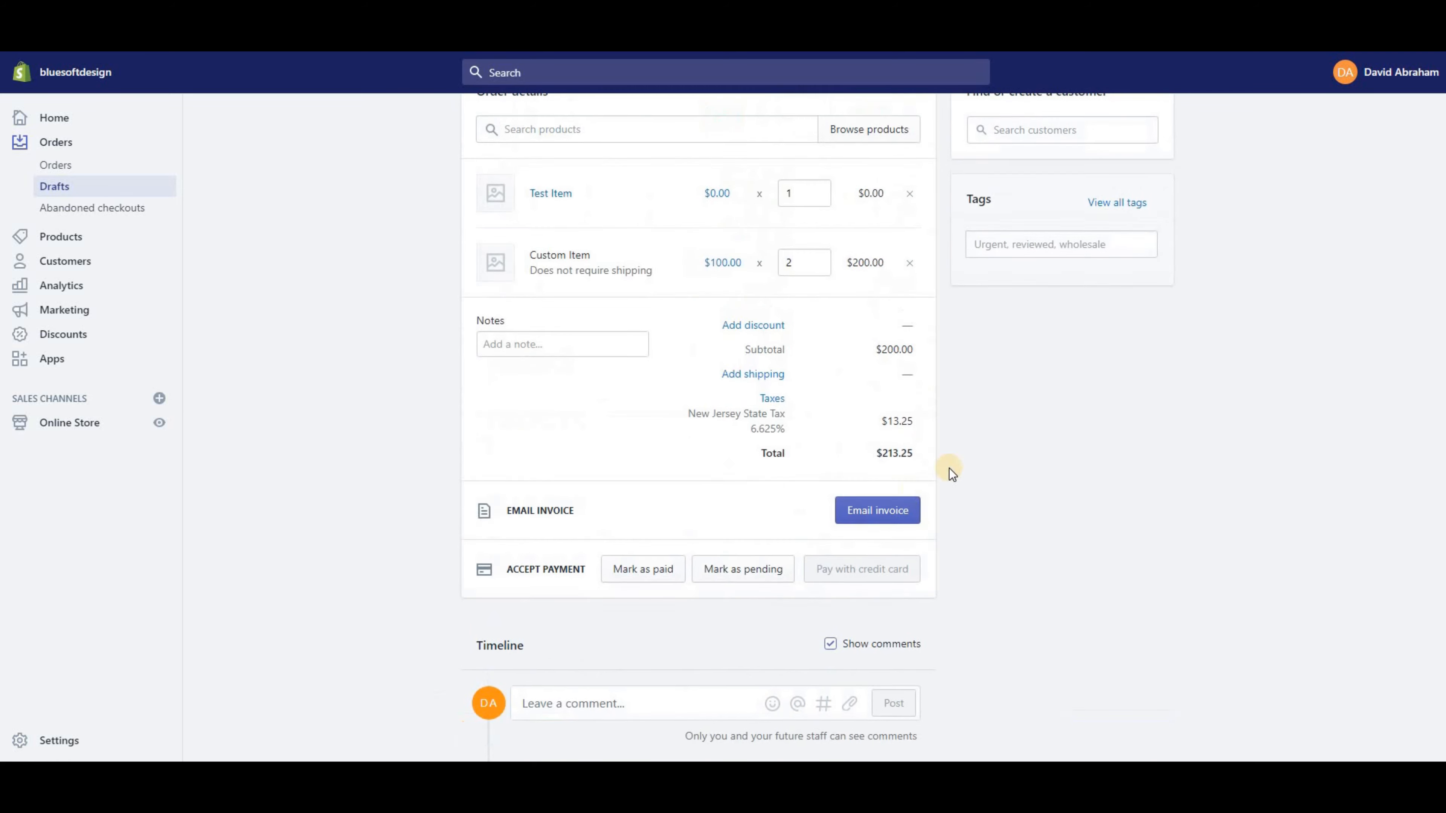
Assign the existing test customer to the draft order.
{"action": "left_click", "coordinate": [1090, 432]}
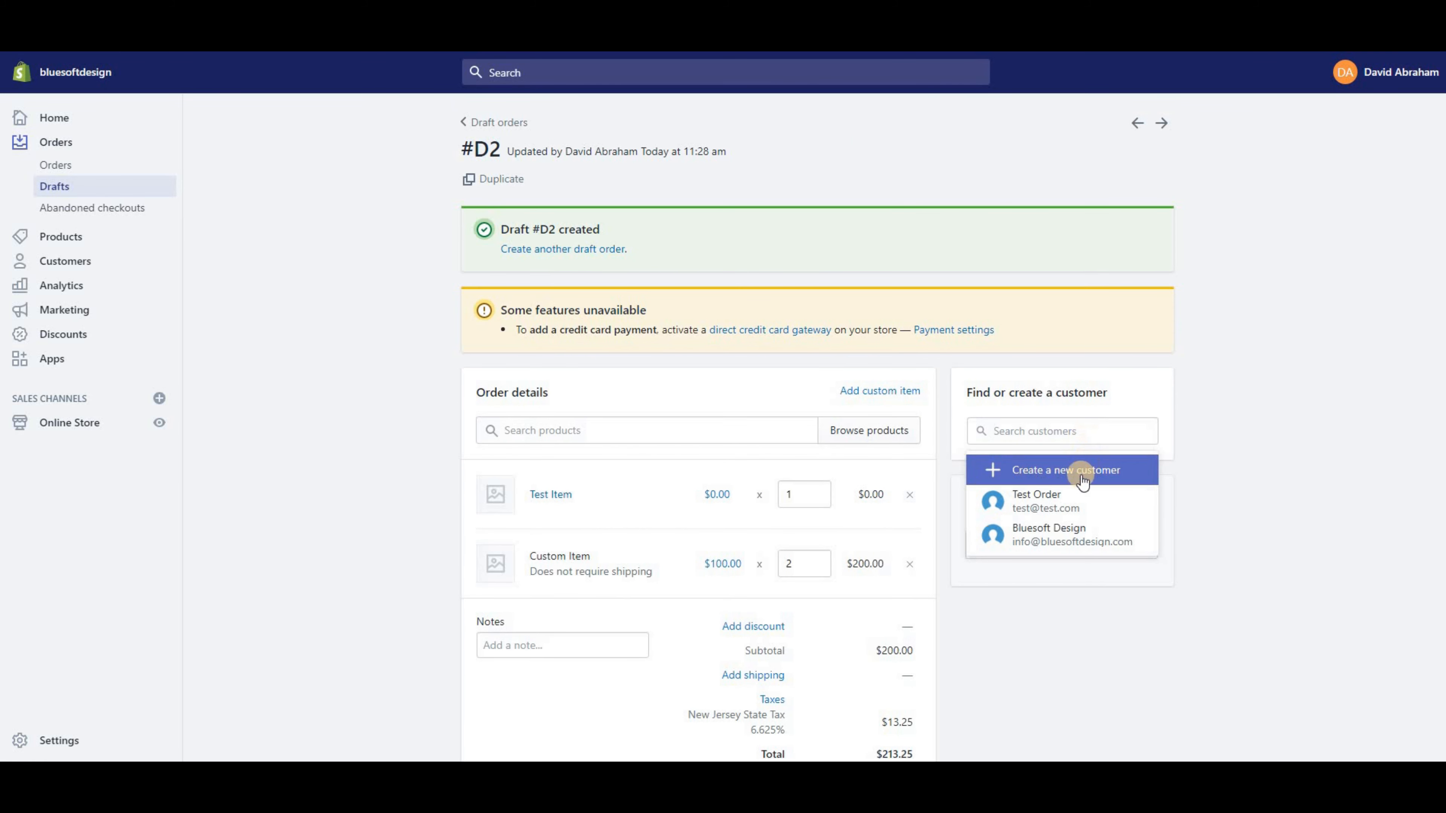
{"action": "left_click", "coordinate": [1068, 500]}
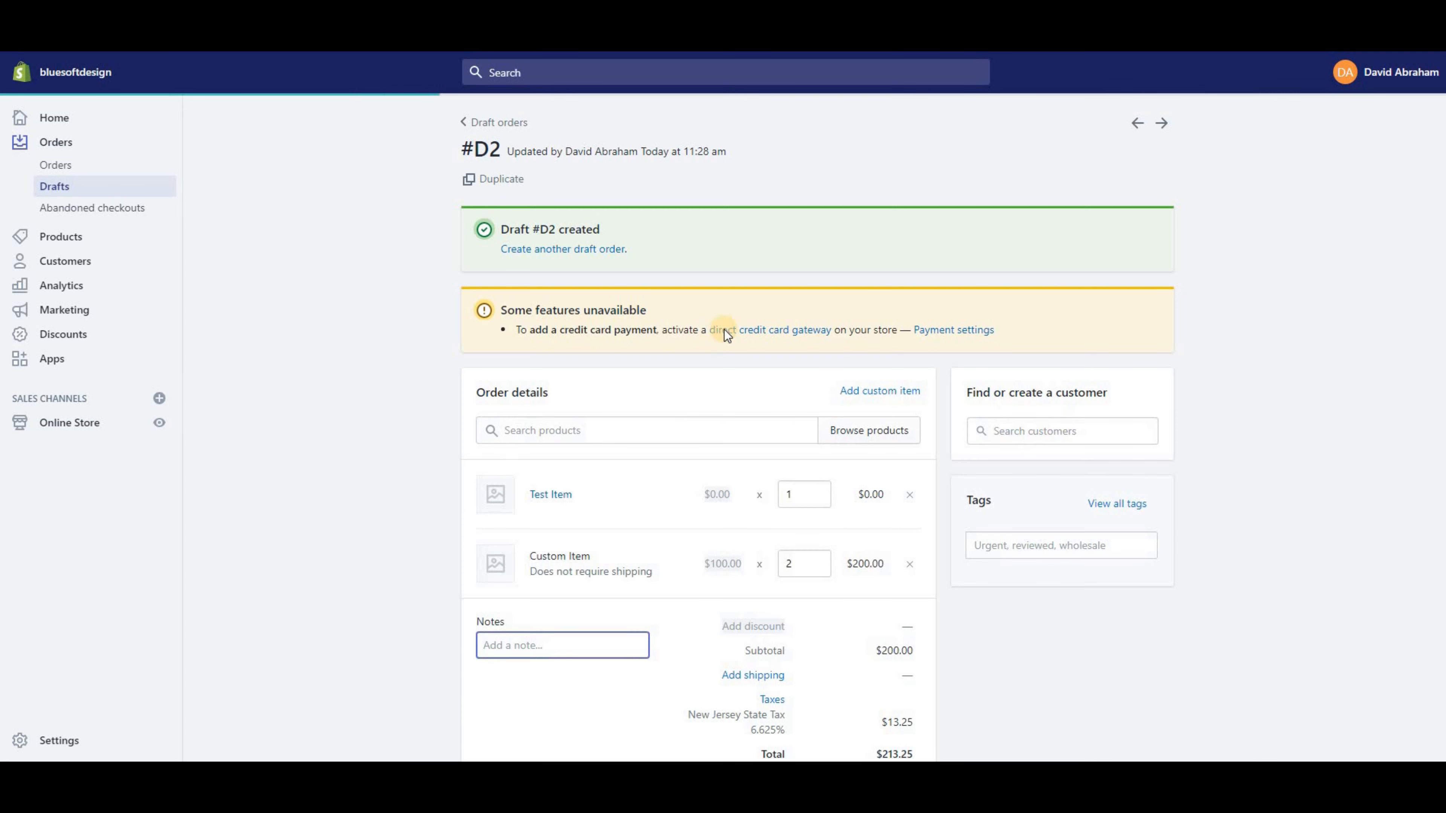
{"action": "scroll", "coordinate": [1048, 353], "scroll_direction": "down", "scroll_amount": 5}
{"action": "scroll", "coordinate": [967, 233], "scroll_direction": "up", "scroll_amount": 5}
Start the draft order's invoice email and check its recipient and subject fields.
{"action": "scroll", "coordinate": [966, 407], "scroll_direction": "down", "scroll_amount": 3}
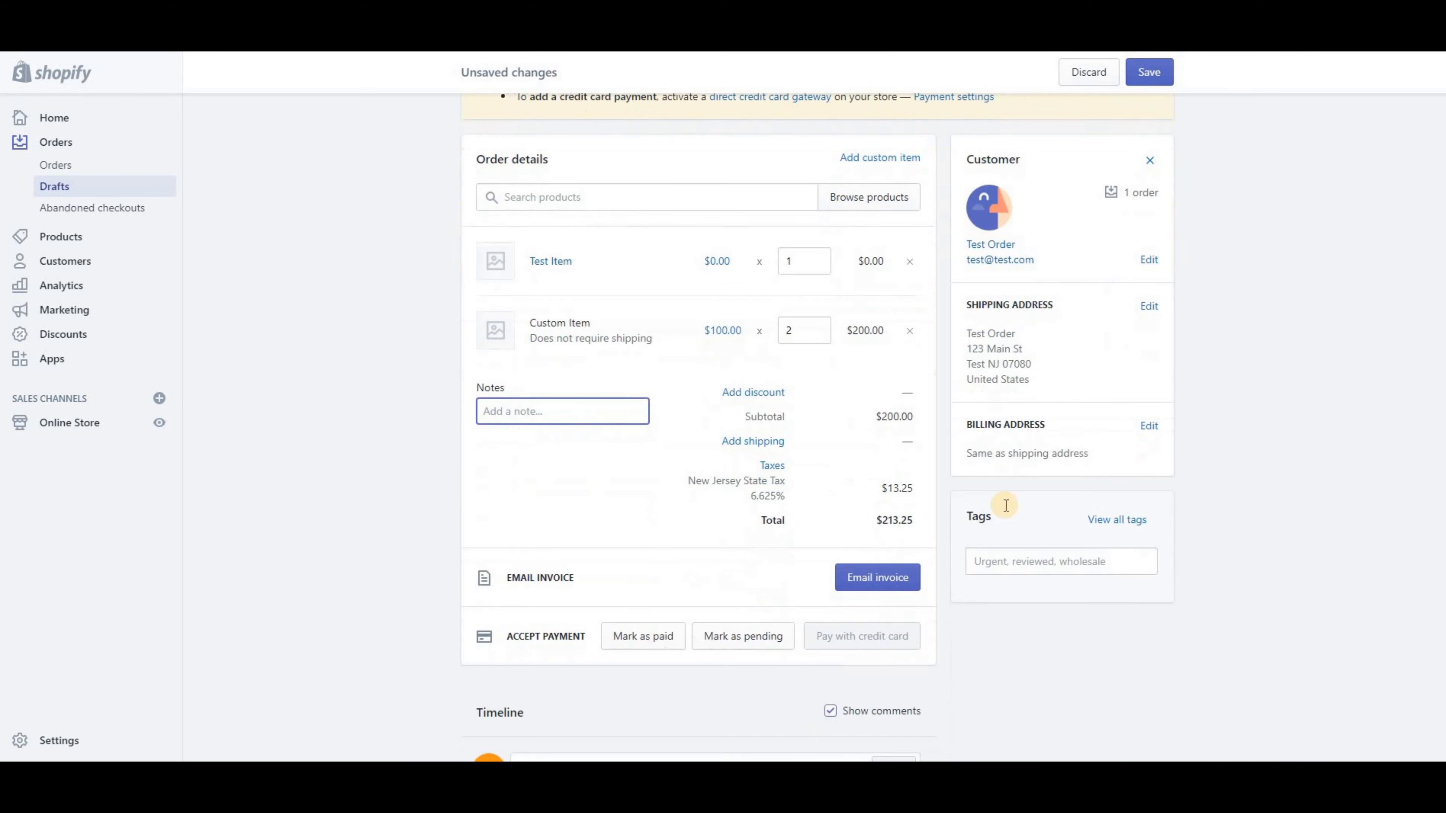
{"action": "left_click", "coordinate": [910, 581]}
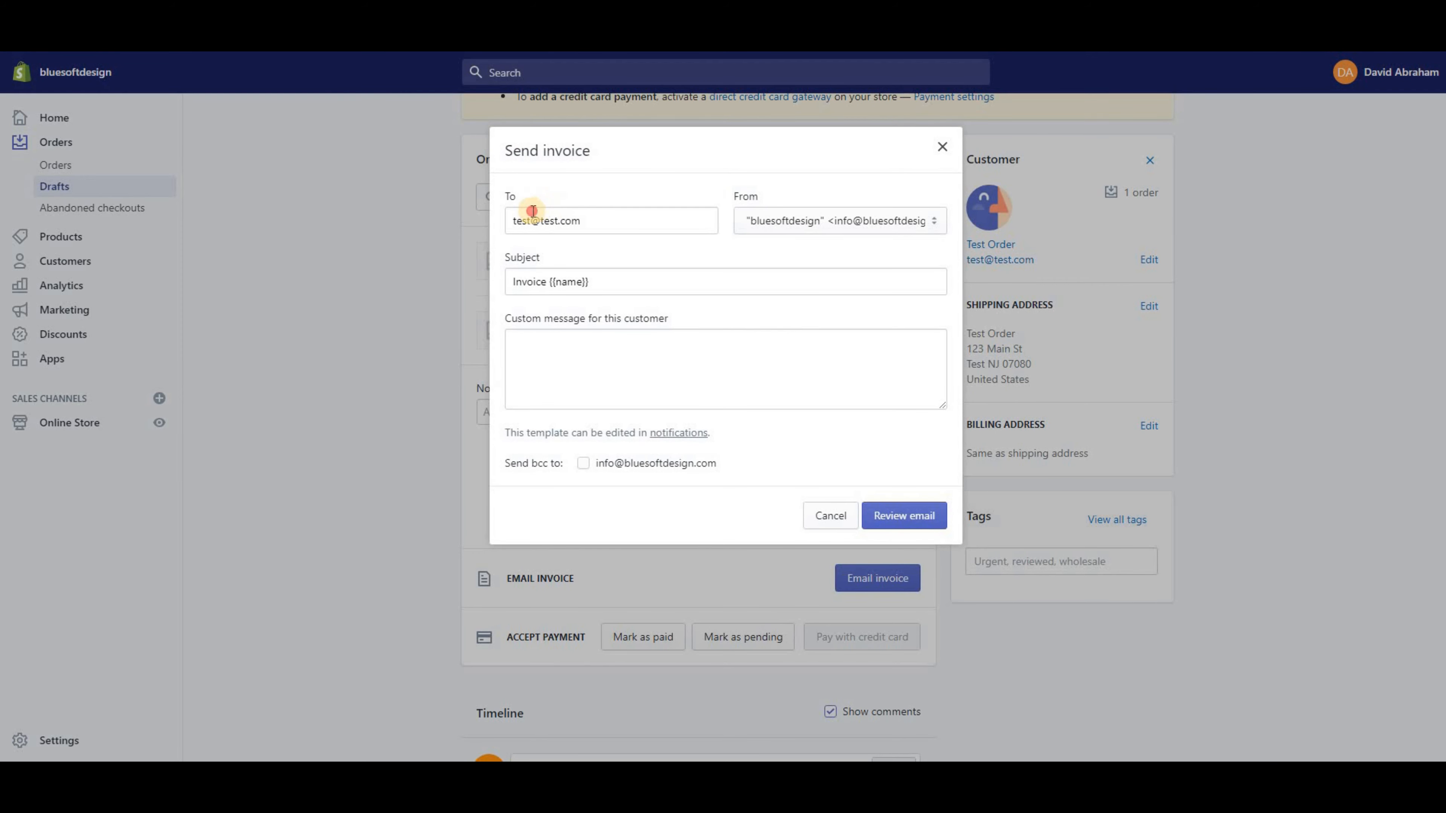
{"action": "left_click", "coordinate": [532, 211]}
{"action": "left_click", "coordinate": [640, 283]}
{"action": "left_click", "coordinate": [627, 280]}
{"action": "left_click", "coordinate": [639, 217]}
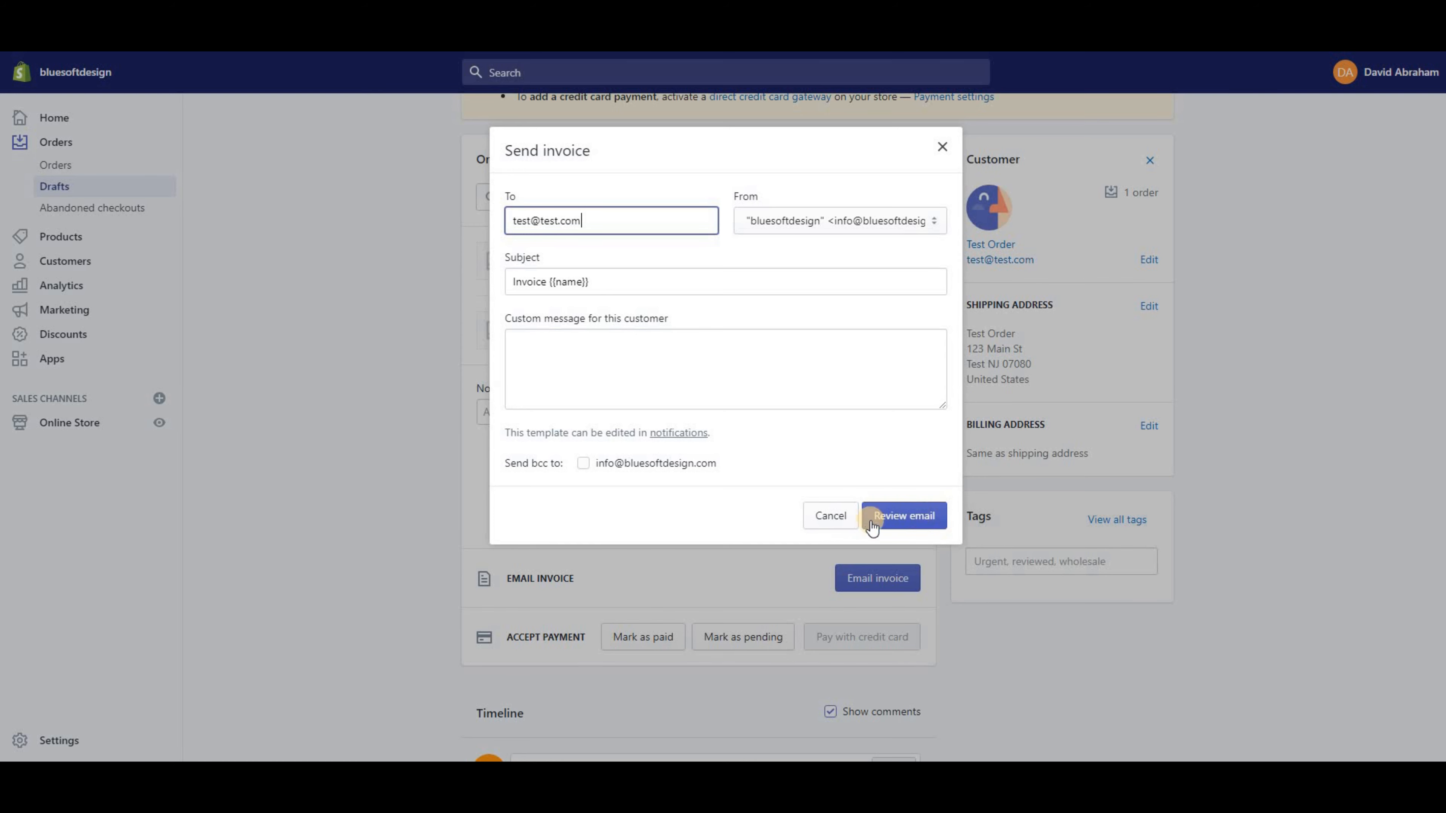
Review the invoice email's content down to the order summary, and cancel without sending the notification.
{"action": "left_click", "coordinate": [886, 517]}
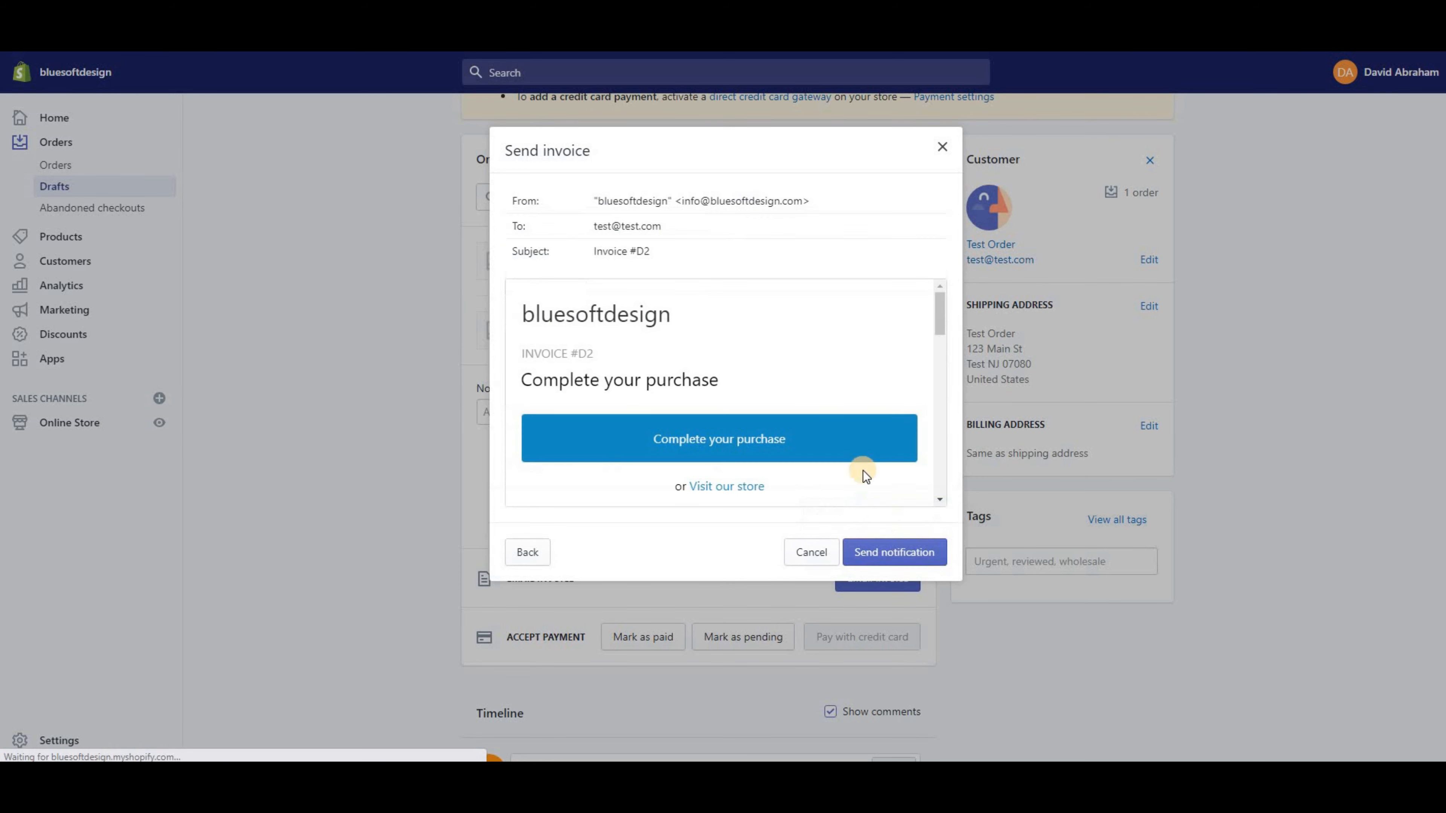
{"action": "scroll", "coordinate": [817, 418], "scroll_direction": "down", "scroll_amount": 10}
{"action": "scroll", "coordinate": [814, 420], "scroll_direction": "up", "scroll_amount": 10}
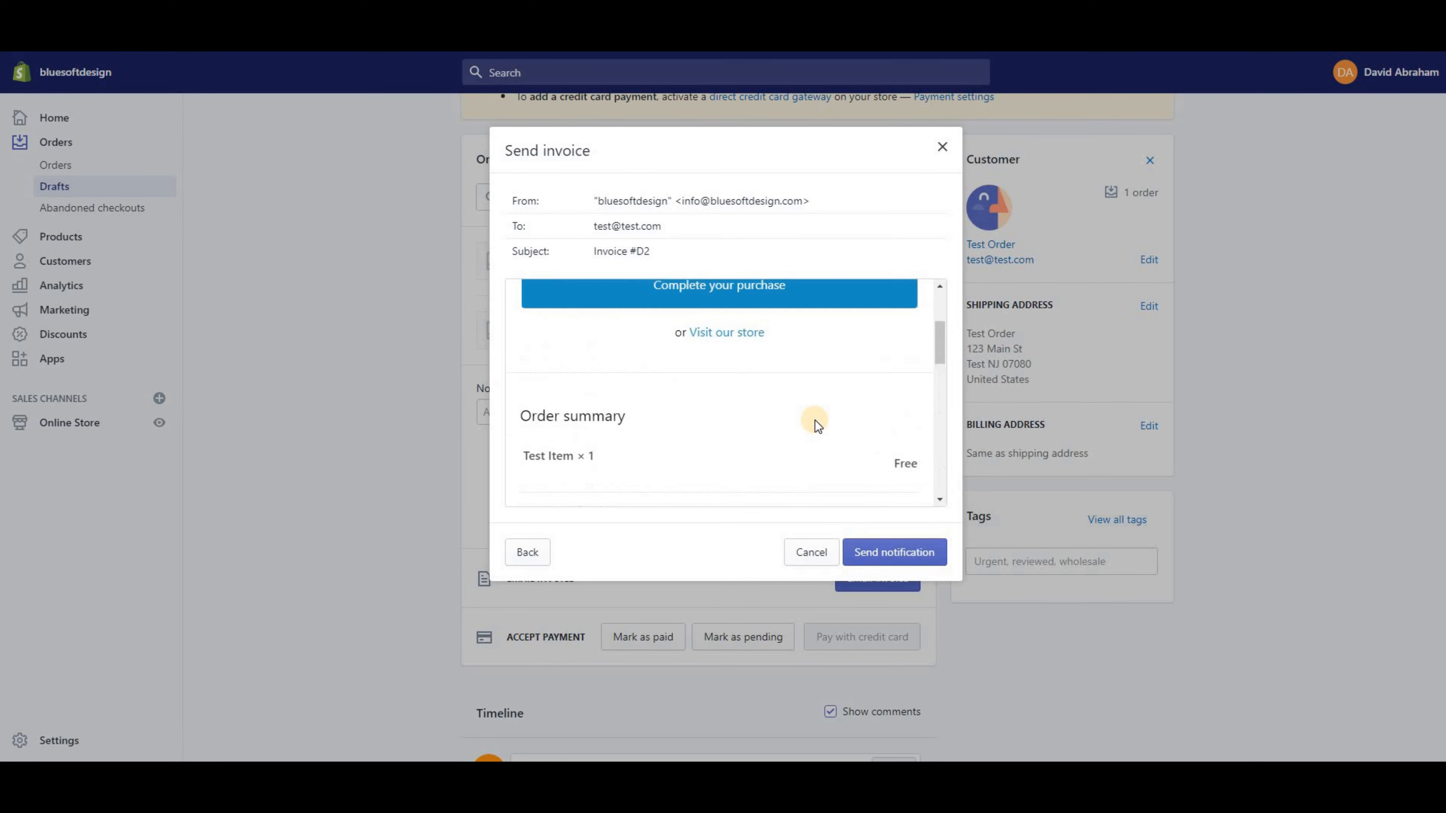
{"action": "scroll", "coordinate": [757, 328], "scroll_direction": "up", "scroll_amount": 3}
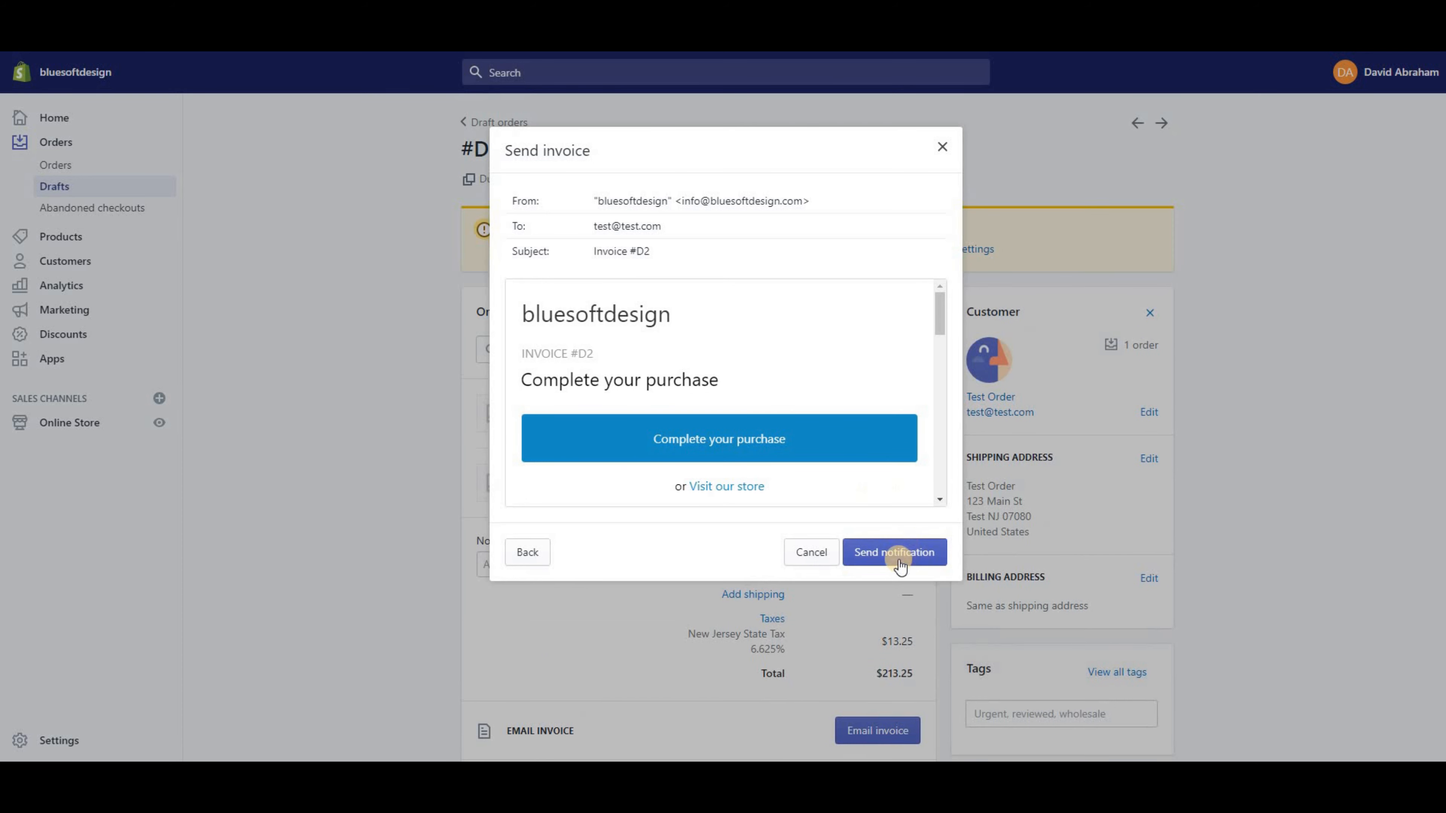
{"action": "left_click", "coordinate": [815, 554]}
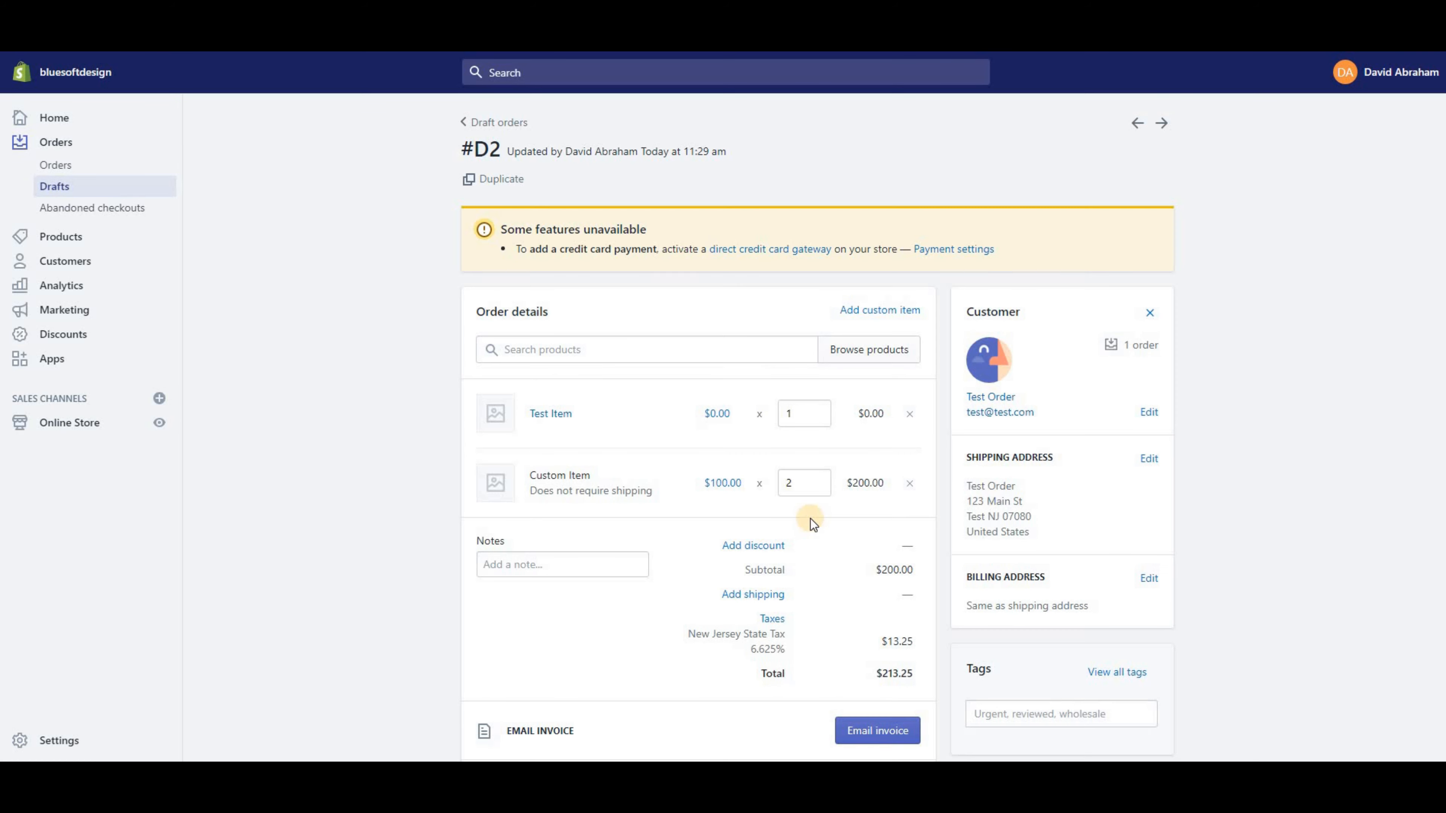
Mark the draft order as paid with Cash on Delivery (COD) as the payment type, and create the order.
{"action": "scroll", "coordinate": [810, 519], "scroll_direction": "down", "scroll_amount": 6}
{"action": "scroll", "coordinate": [976, 482], "scroll_direction": "up", "scroll_amount": 6}
{"action": "scroll", "coordinate": [938, 376], "scroll_direction": "down", "scroll_amount": 6}
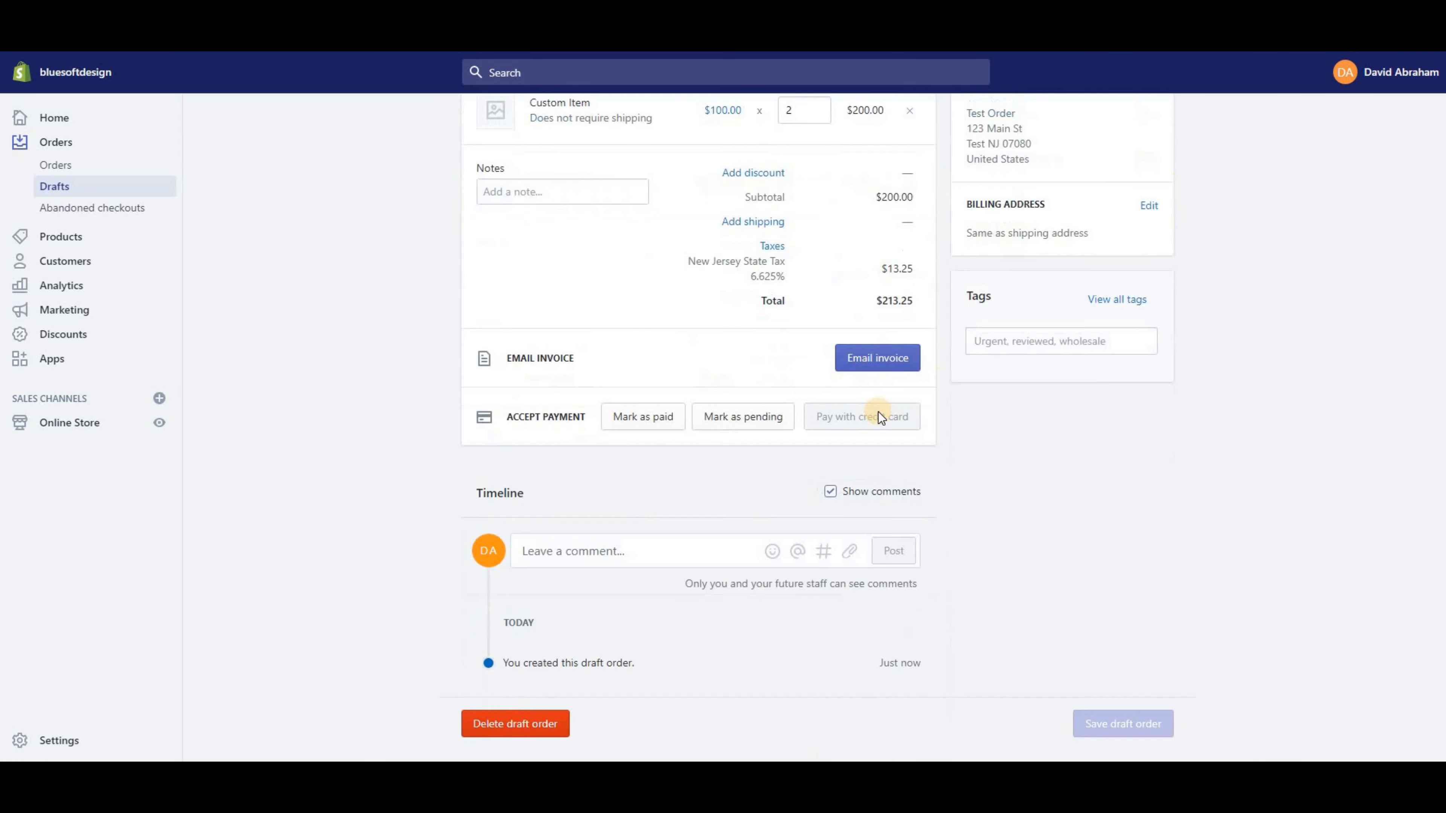
{"action": "scroll", "coordinate": [993, 382], "scroll_direction": "up", "scroll_amount": 6}
{"action": "scroll", "coordinate": [1010, 430], "scroll_direction": "down", "scroll_amount": 5}
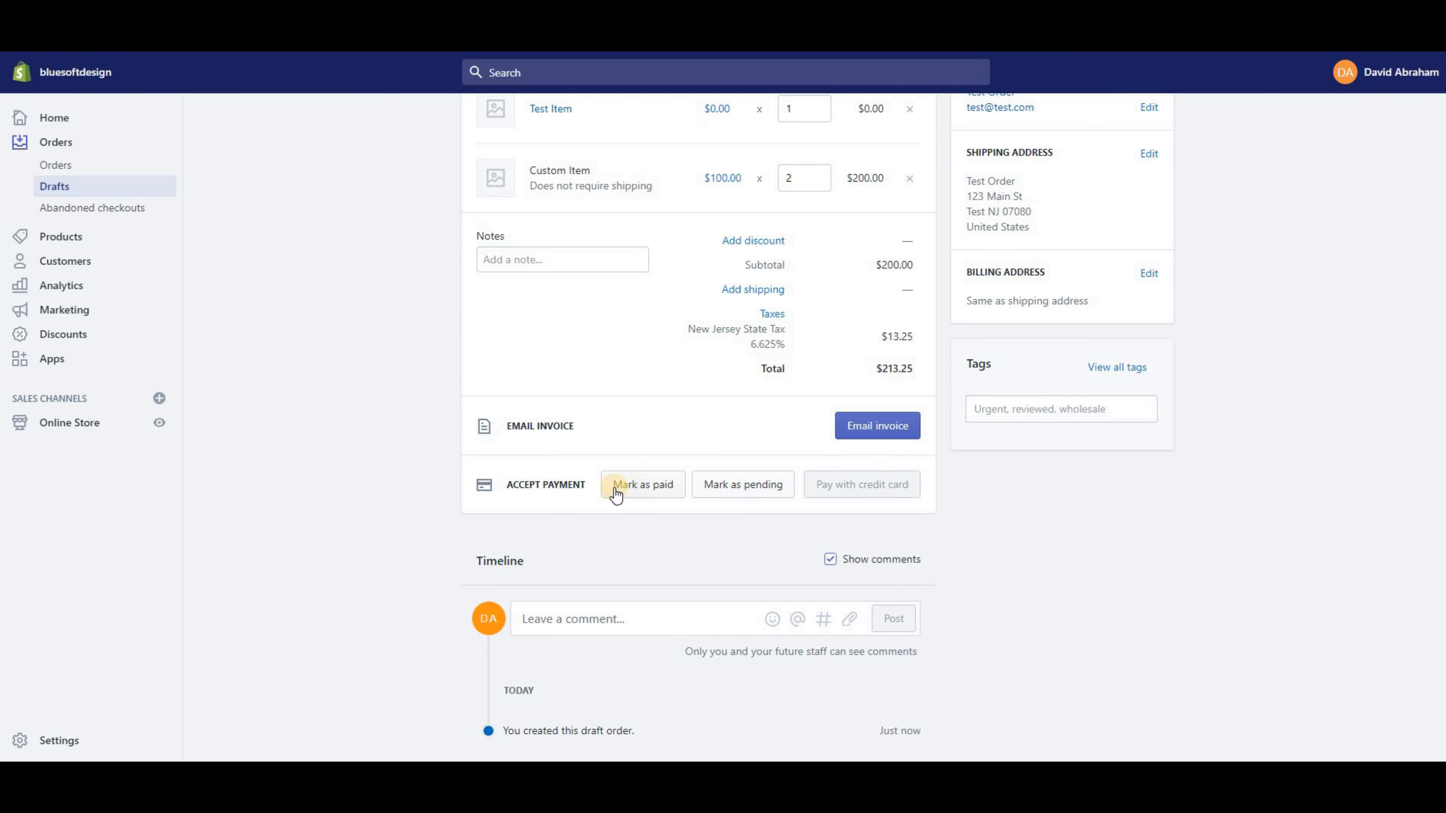
{"action": "scroll", "coordinate": [665, 427], "scroll_direction": "down", "scroll_amount": 1}
{"action": "left_click", "coordinate": [658, 425]}
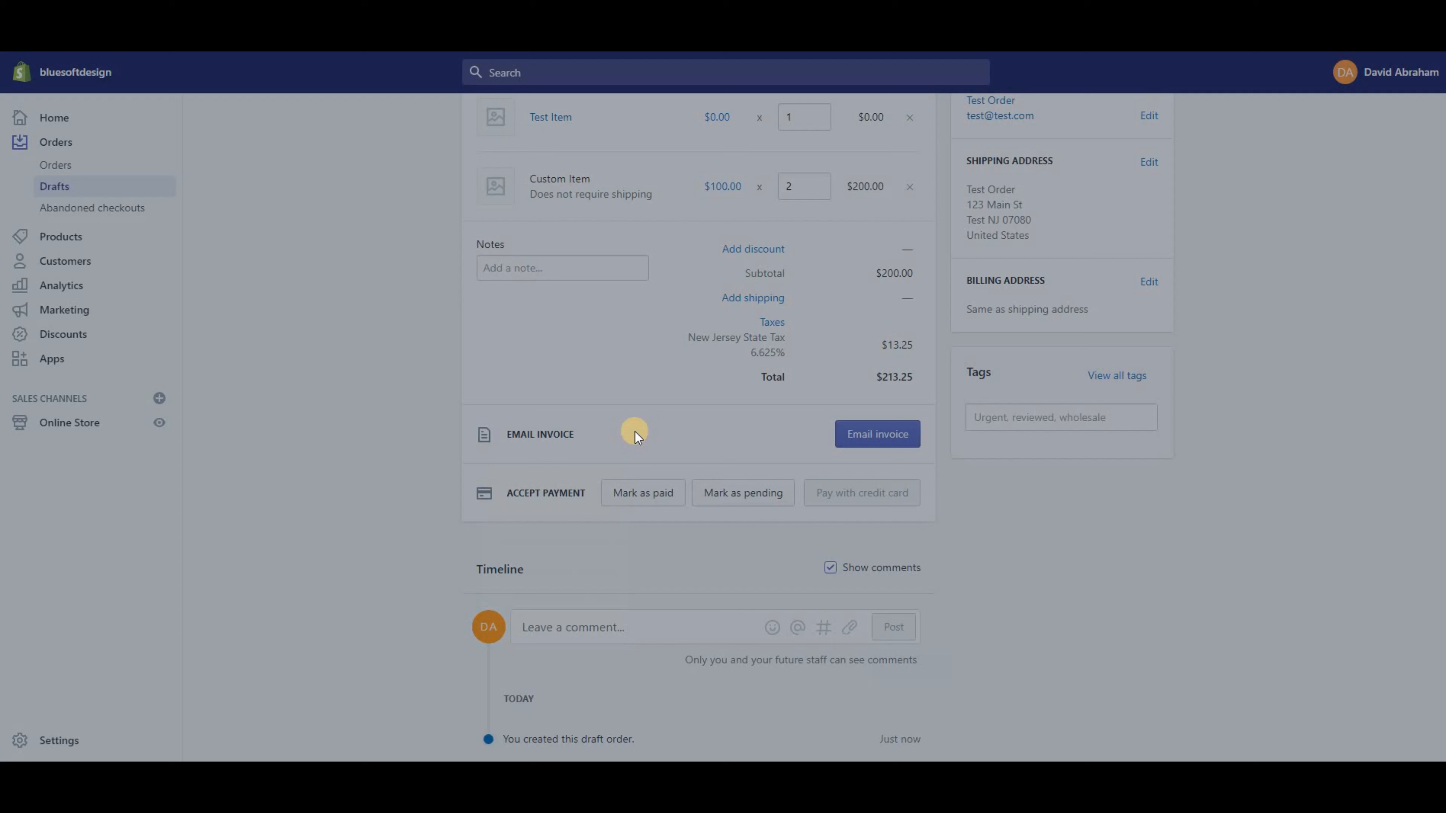
{"action": "left_click", "coordinate": [746, 437]}
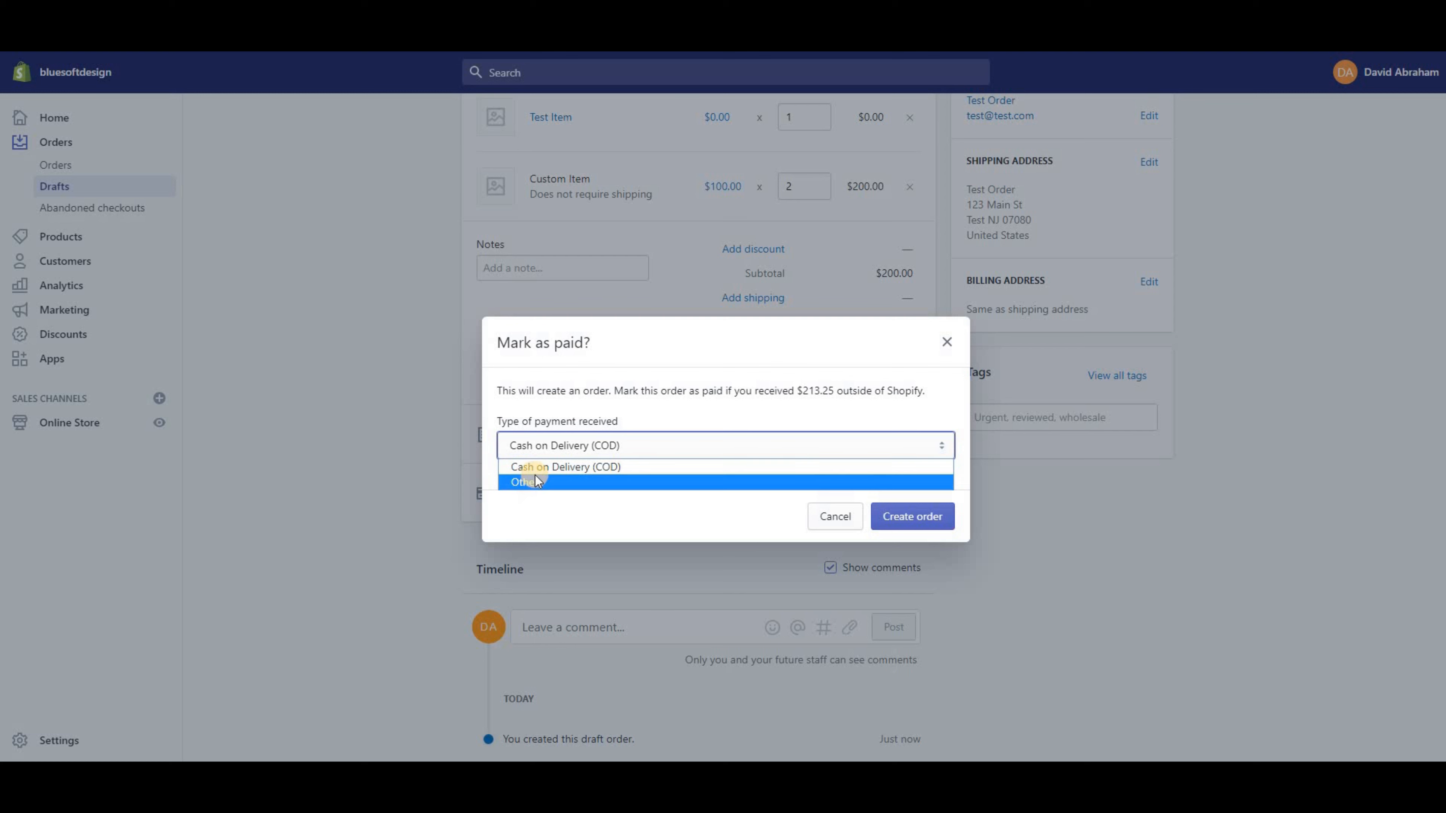
{"action": "left_click", "coordinate": [549, 467]}
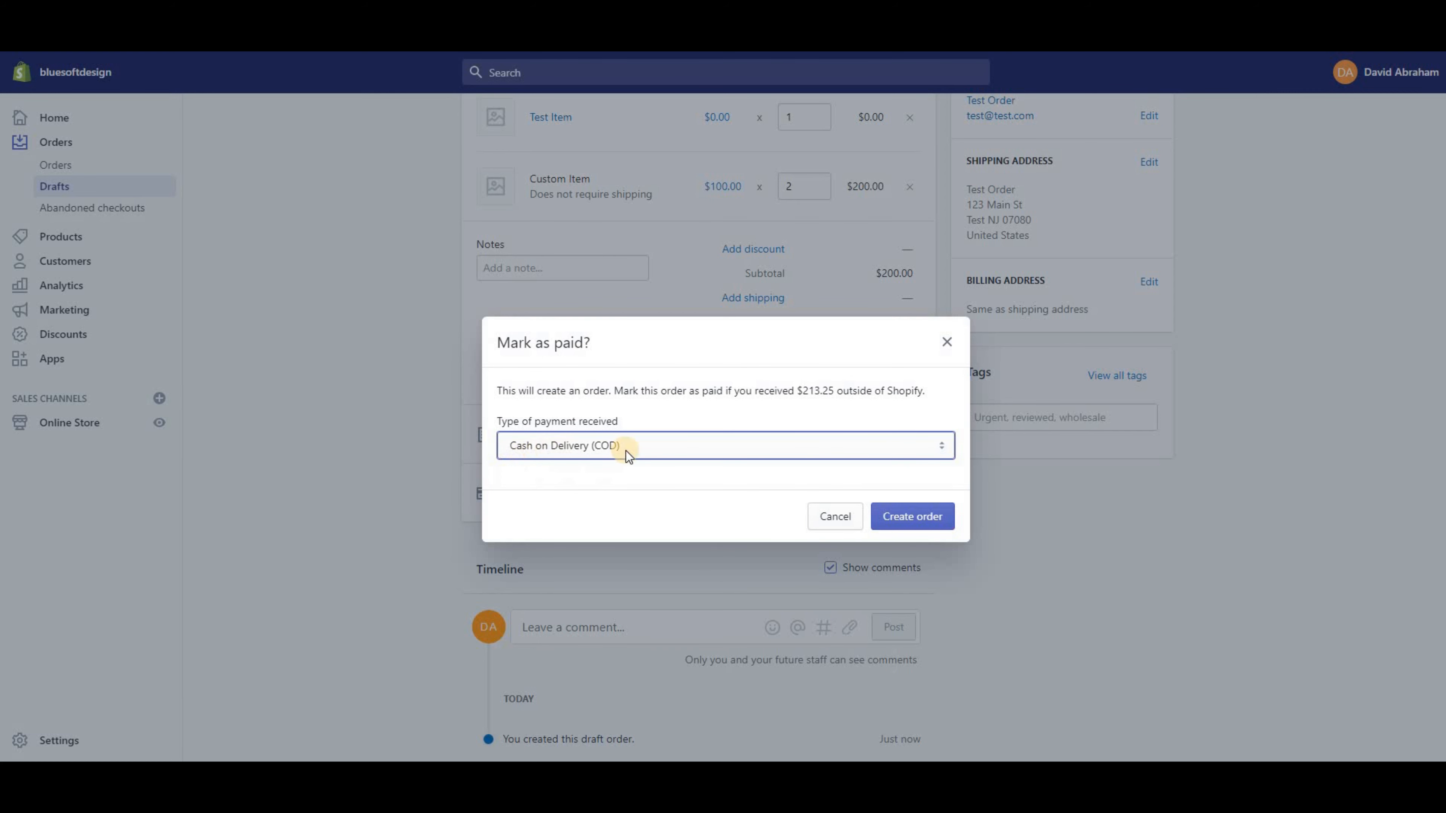
{"action": "left_click", "coordinate": [914, 518]}
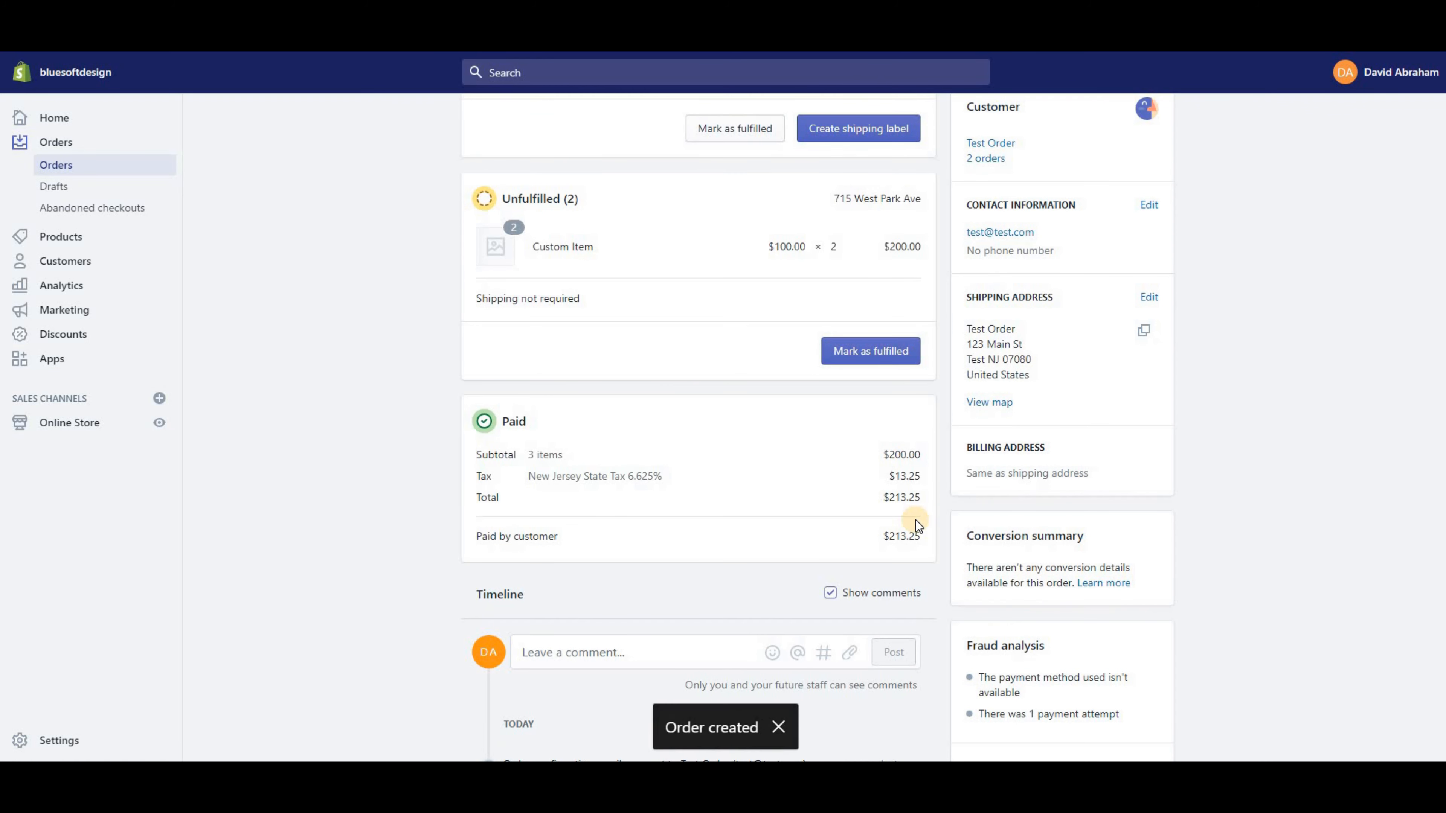
Review the created order's unfulfilled items, payment summary and timeline.
{"action": "scroll", "coordinate": [683, 456], "scroll_direction": "down", "scroll_amount": 4}
{"action": "scroll", "coordinate": [599, 472], "scroll_direction": "up", "scroll_amount": 4}
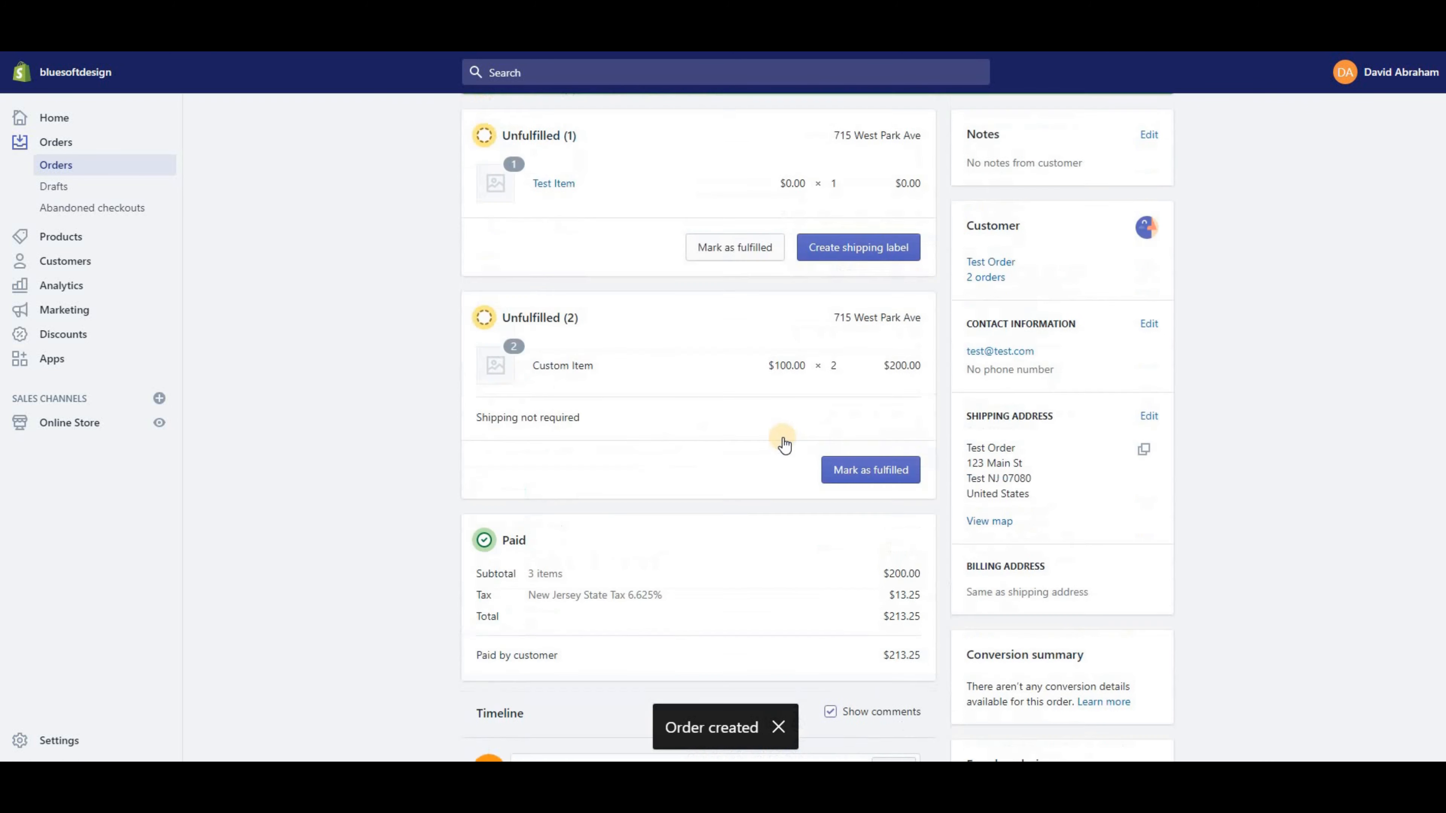
{"action": "scroll", "coordinate": [530, 399], "scroll_direction": "down", "scroll_amount": 1}
{"action": "scroll", "coordinate": [515, 423], "scroll_direction": "down", "scroll_amount": 5}
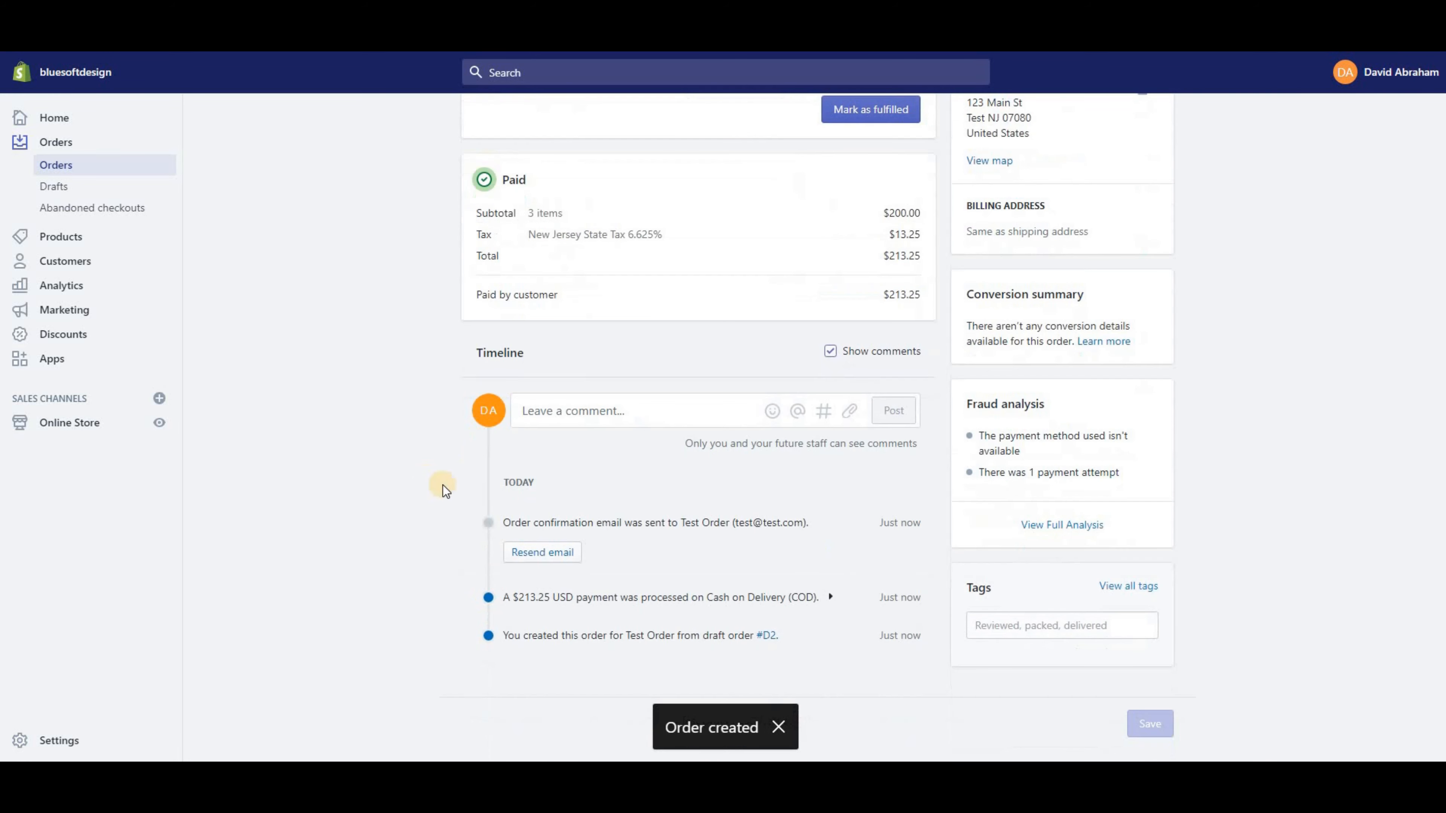
{"action": "scroll", "coordinate": [962, 485], "scroll_direction": "up", "scroll_amount": 4}
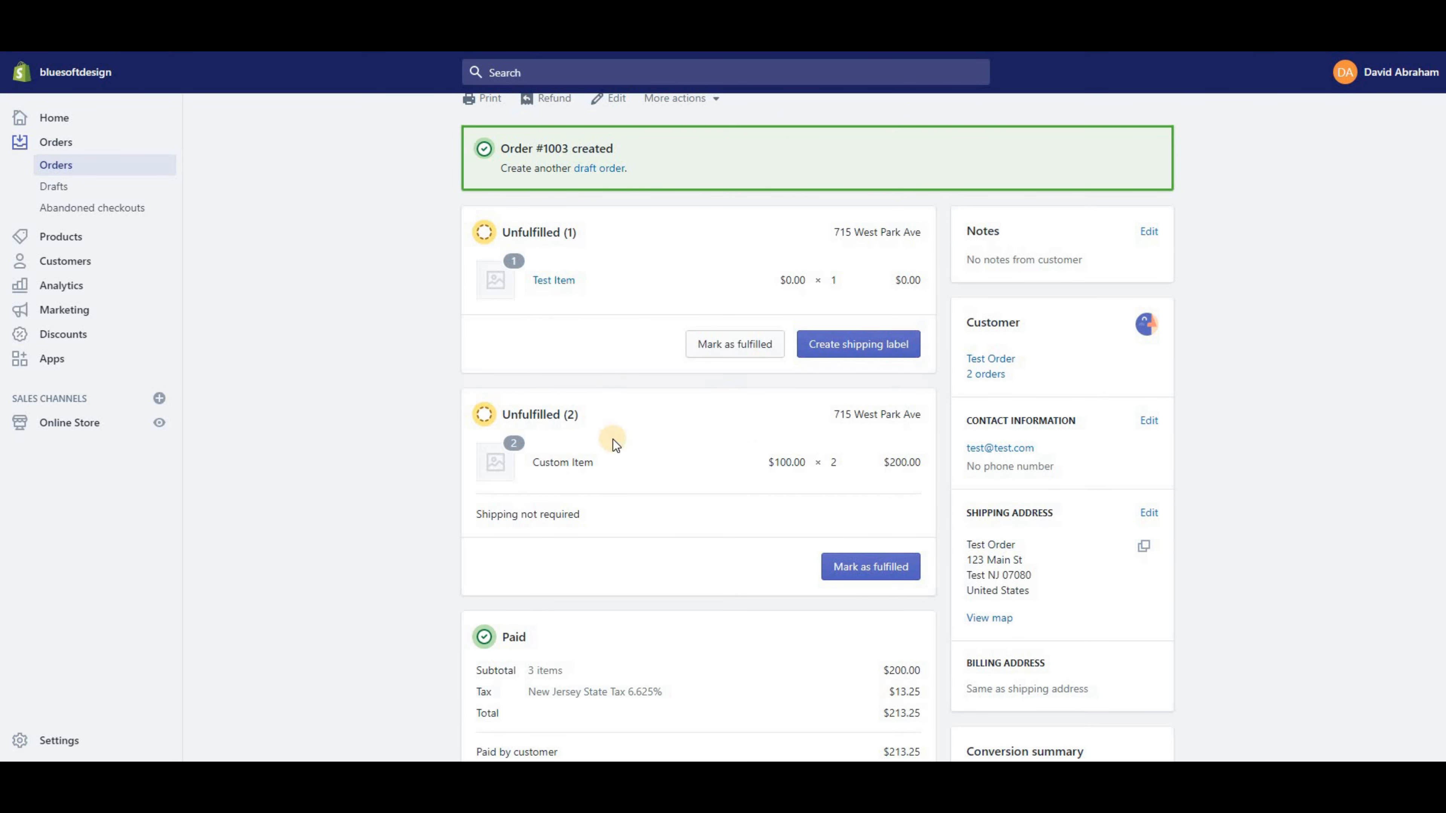
{"action": "scroll", "coordinate": [540, 308], "scroll_direction": "up", "scroll_amount": 2}
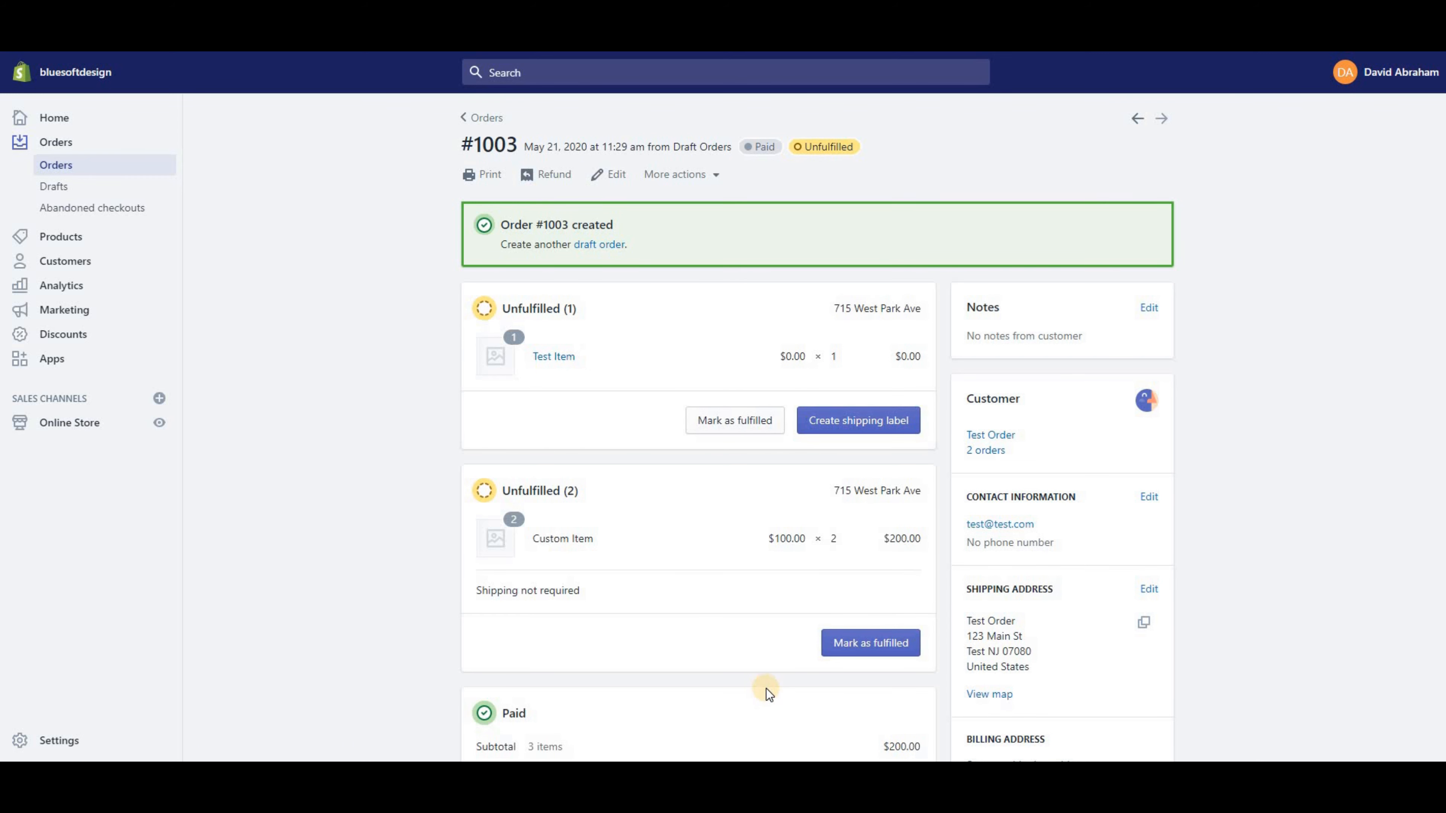
Inspect the fulfillment form for Test Item and return to the order without fulfilling it.
{"action": "left_click", "coordinate": [758, 421]}
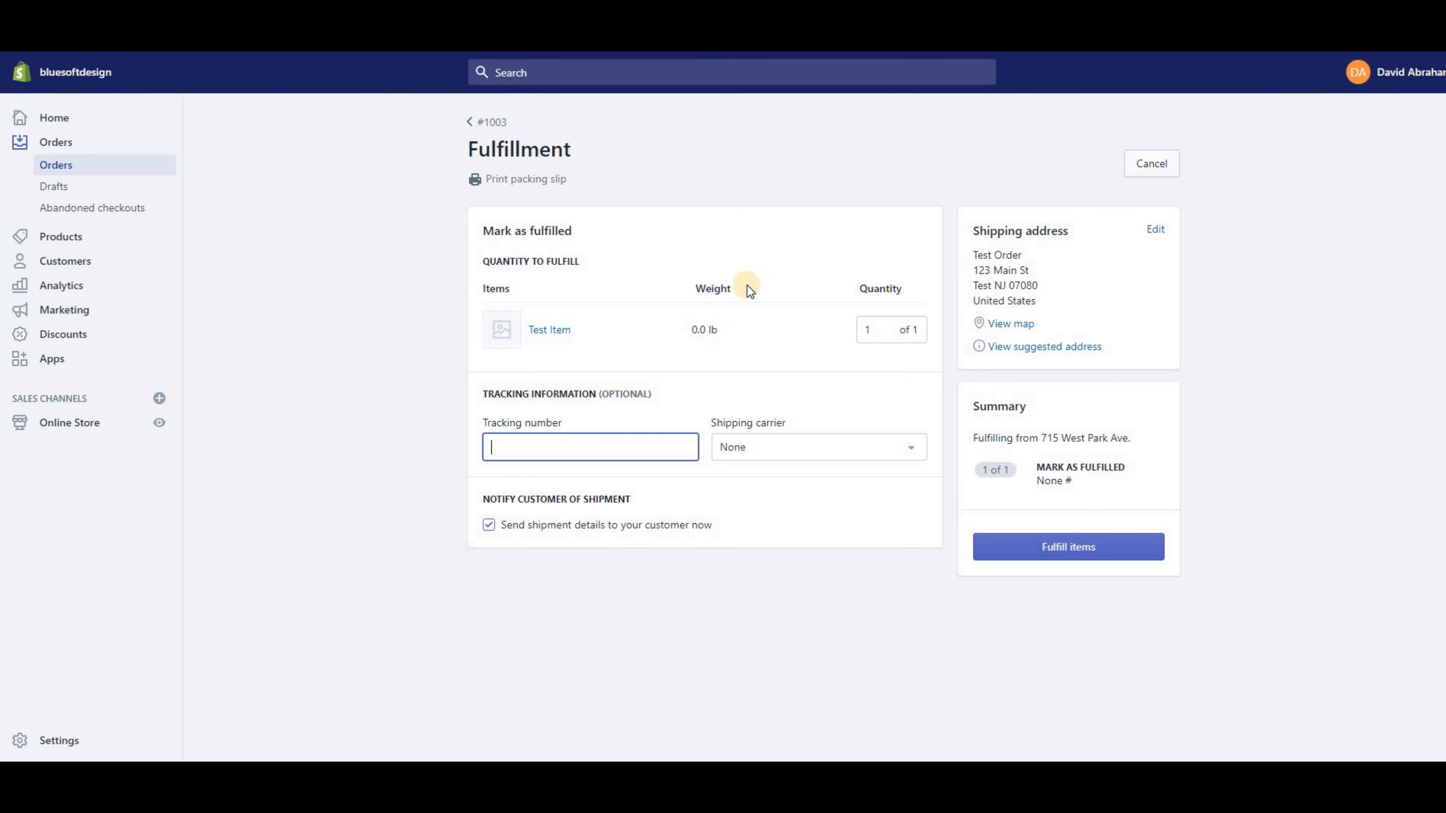
{"action": "key", "text": "alt+Left"}
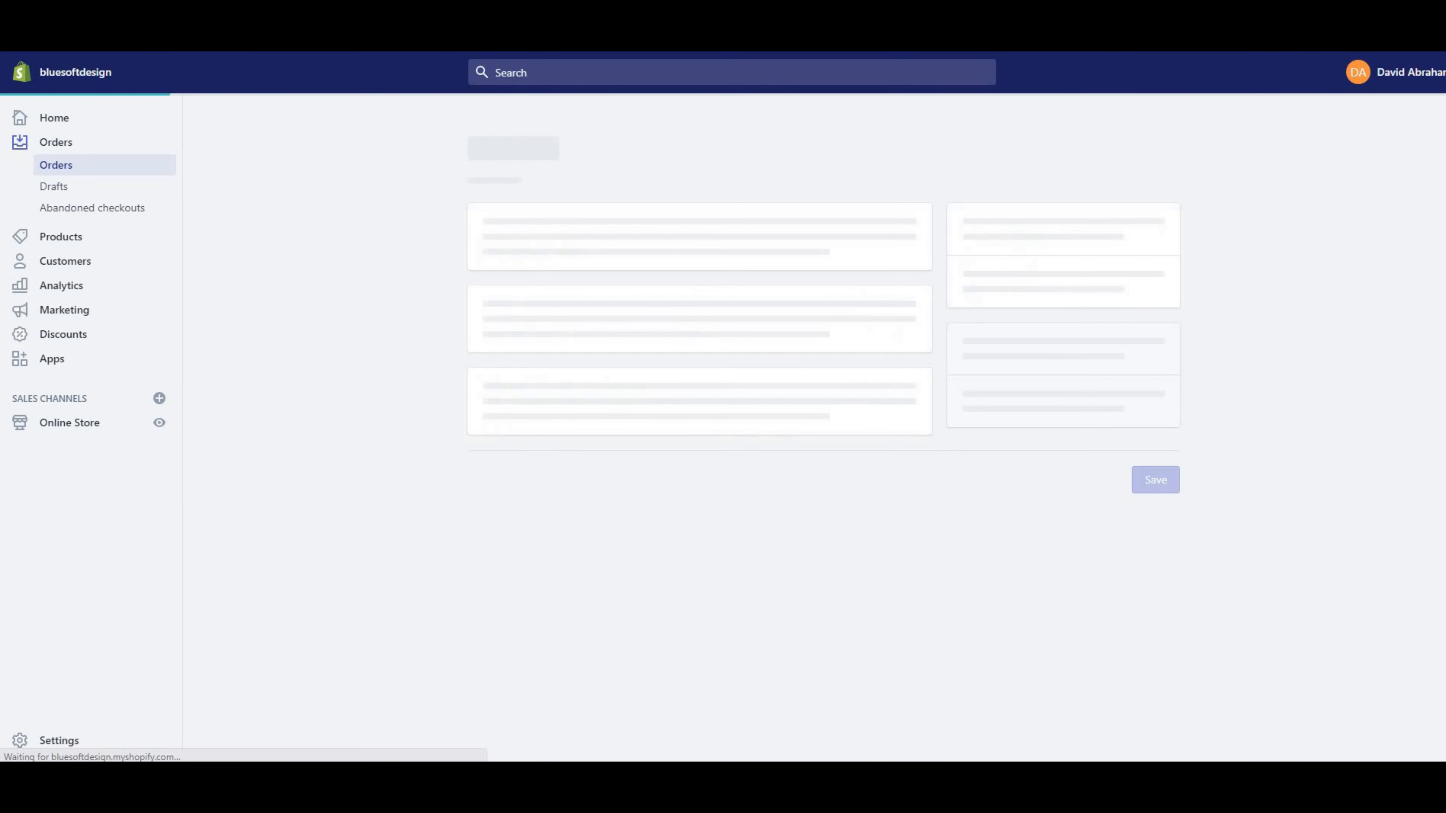
{"action": "scroll", "coordinate": [555, 292], "scroll_direction": "down", "scroll_amount": 1}
{"action": "scroll", "coordinate": [581, 304], "scroll_direction": "up", "scroll_amount": 1}
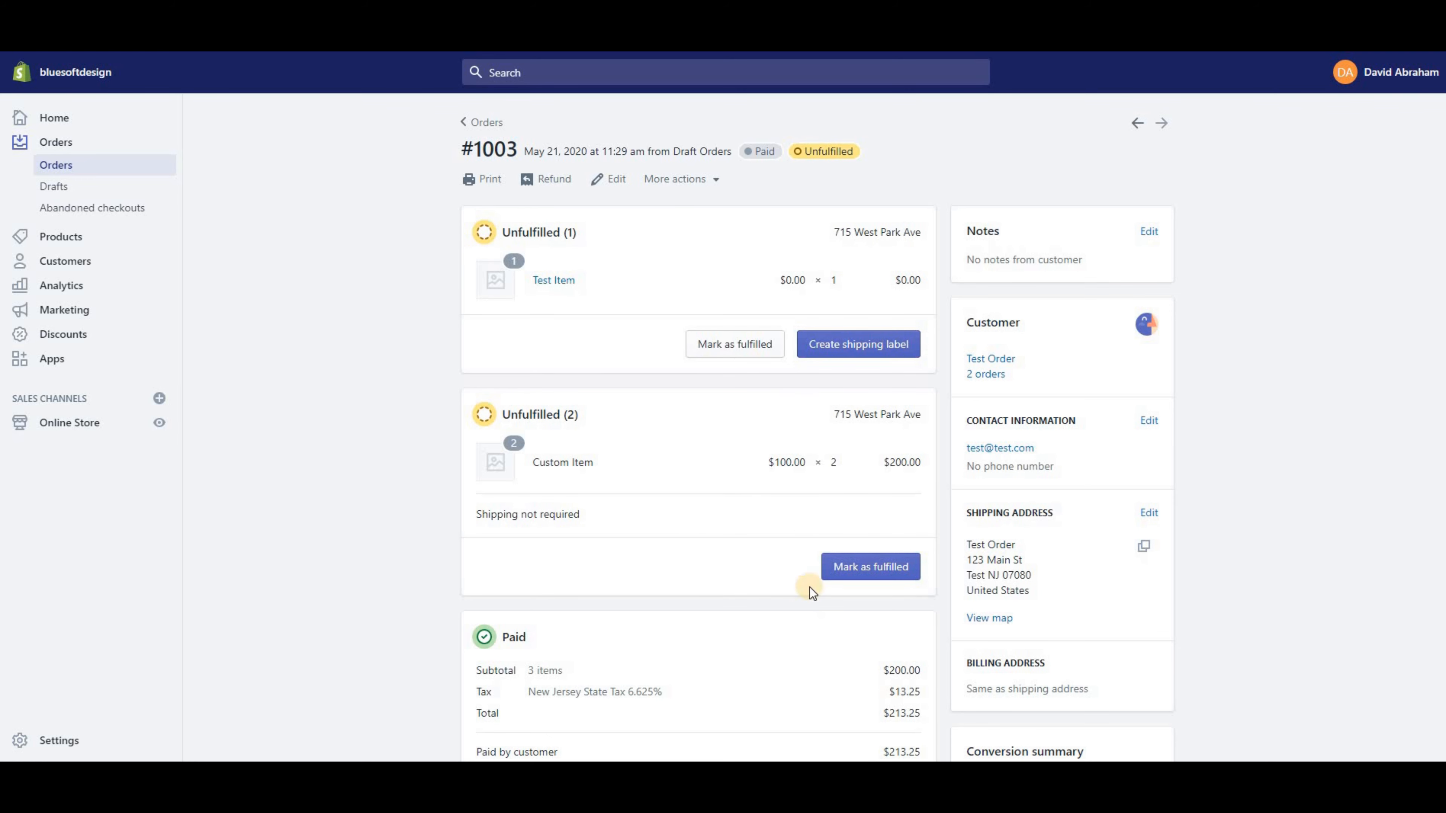
{"action": "left_click", "coordinate": [859, 568]}
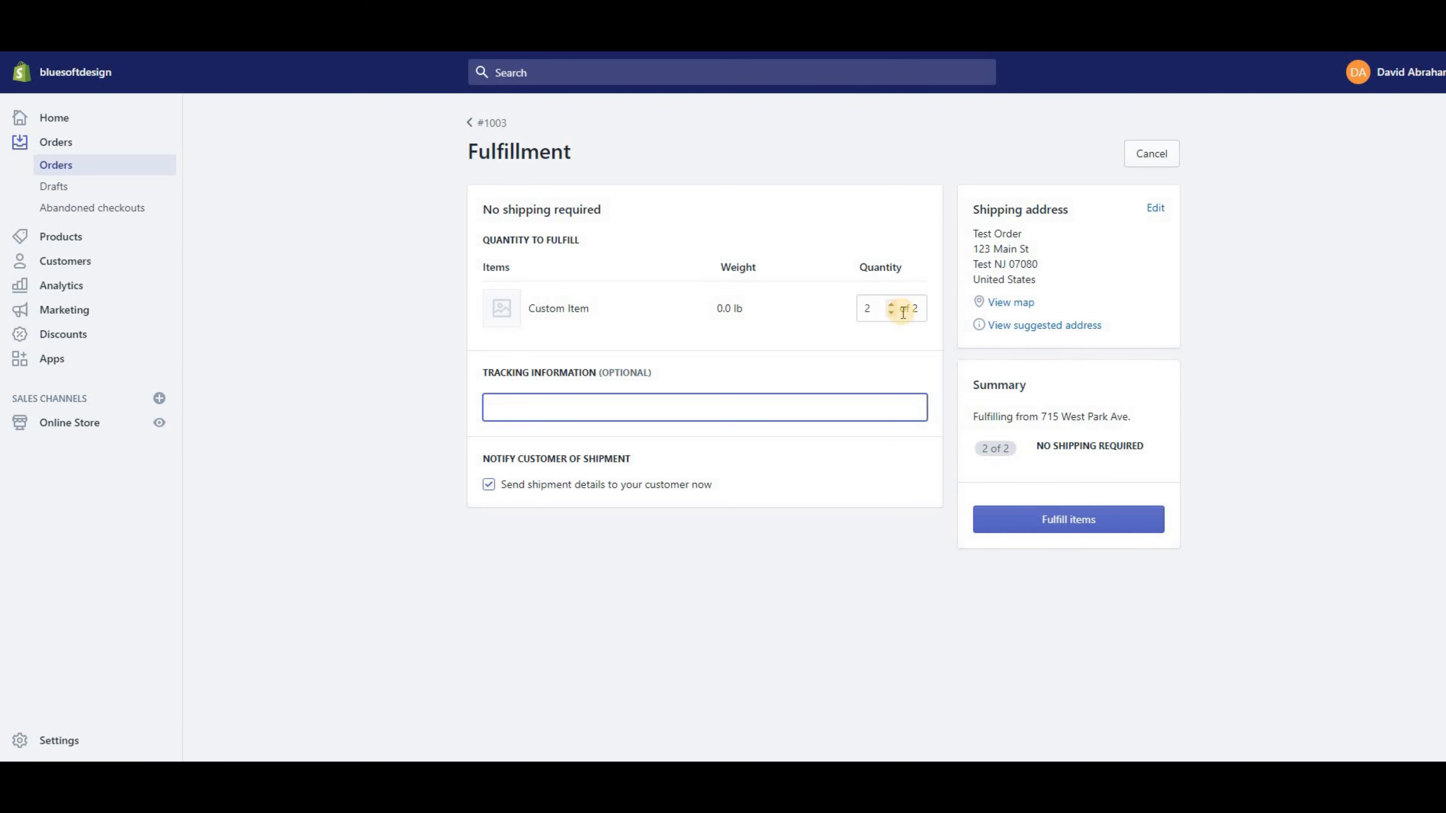
{"action": "left_click", "coordinate": [890, 313]}
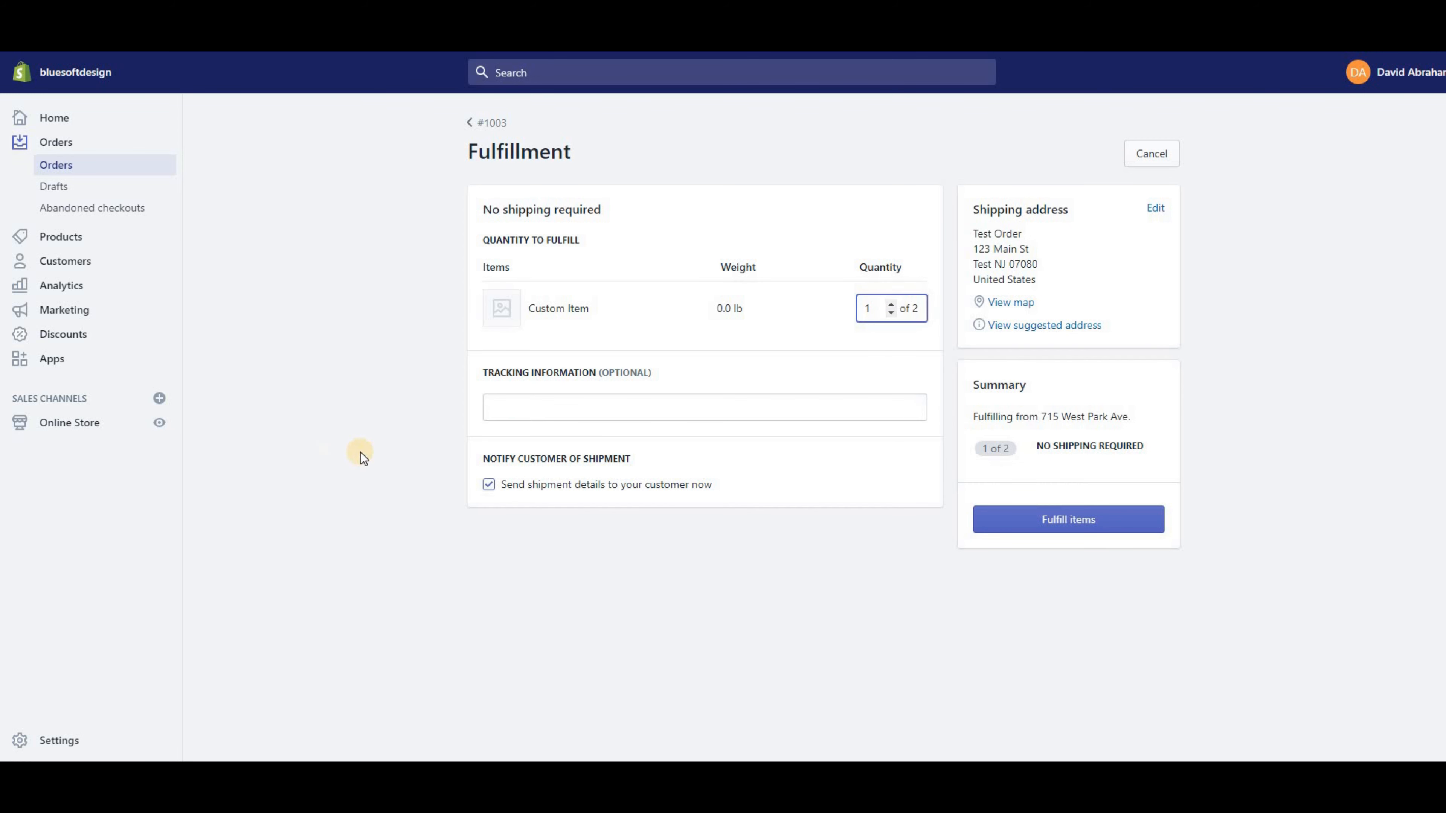
{"action": "left_click", "coordinate": [536, 405]}
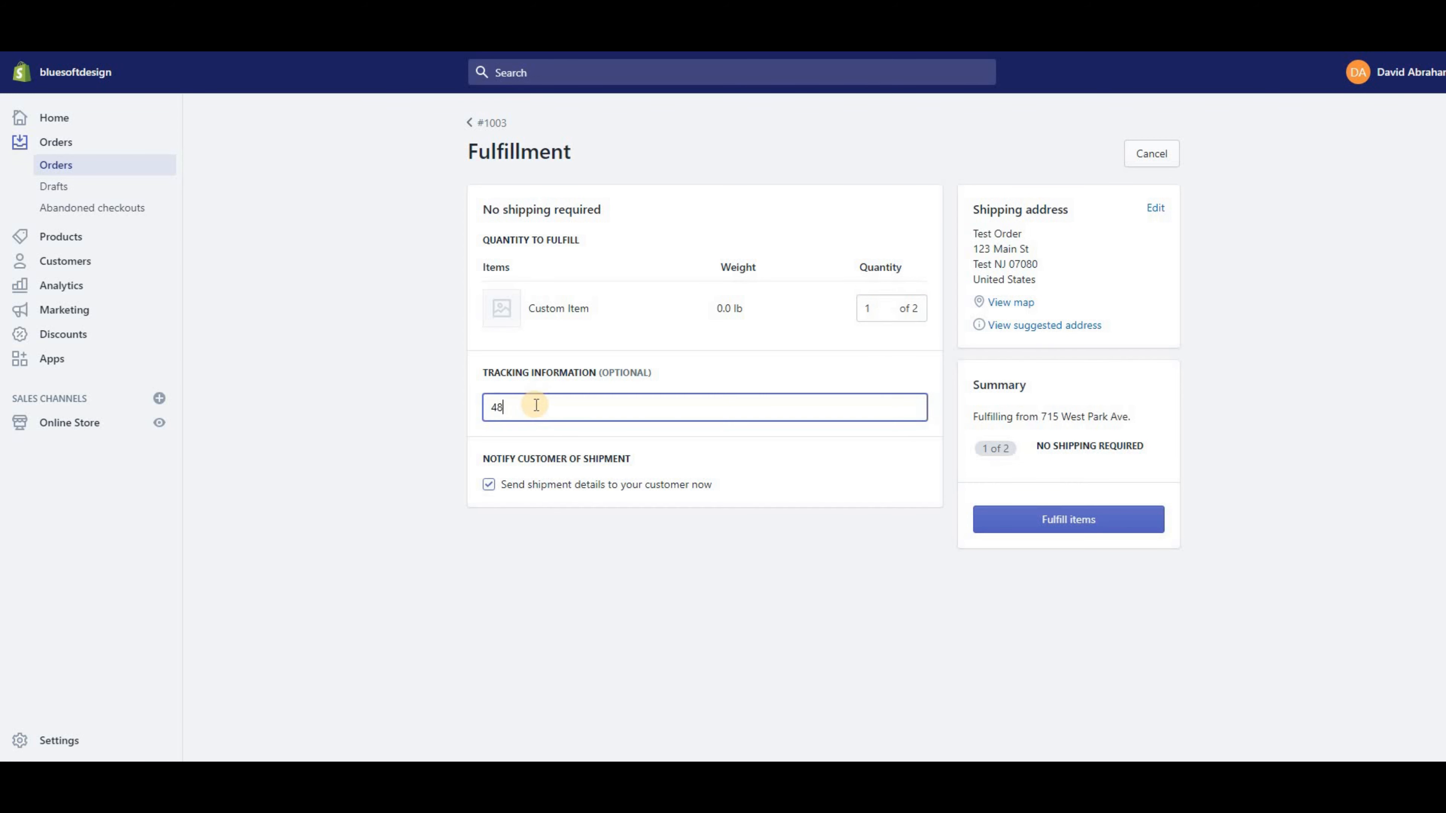
{"action": "type", "text": "484845421848541"}
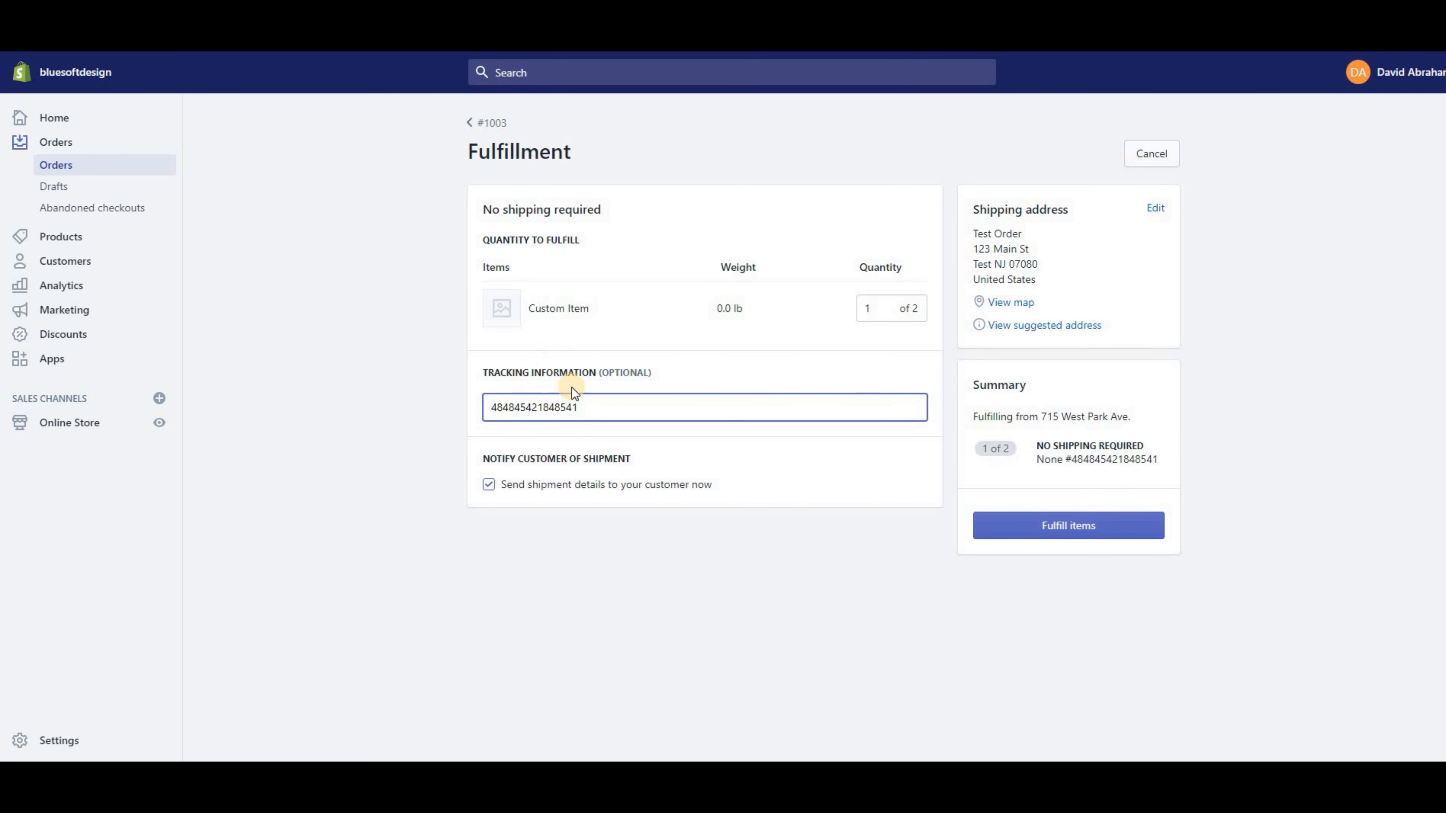
{"action": "left_click", "coordinate": [488, 484]}
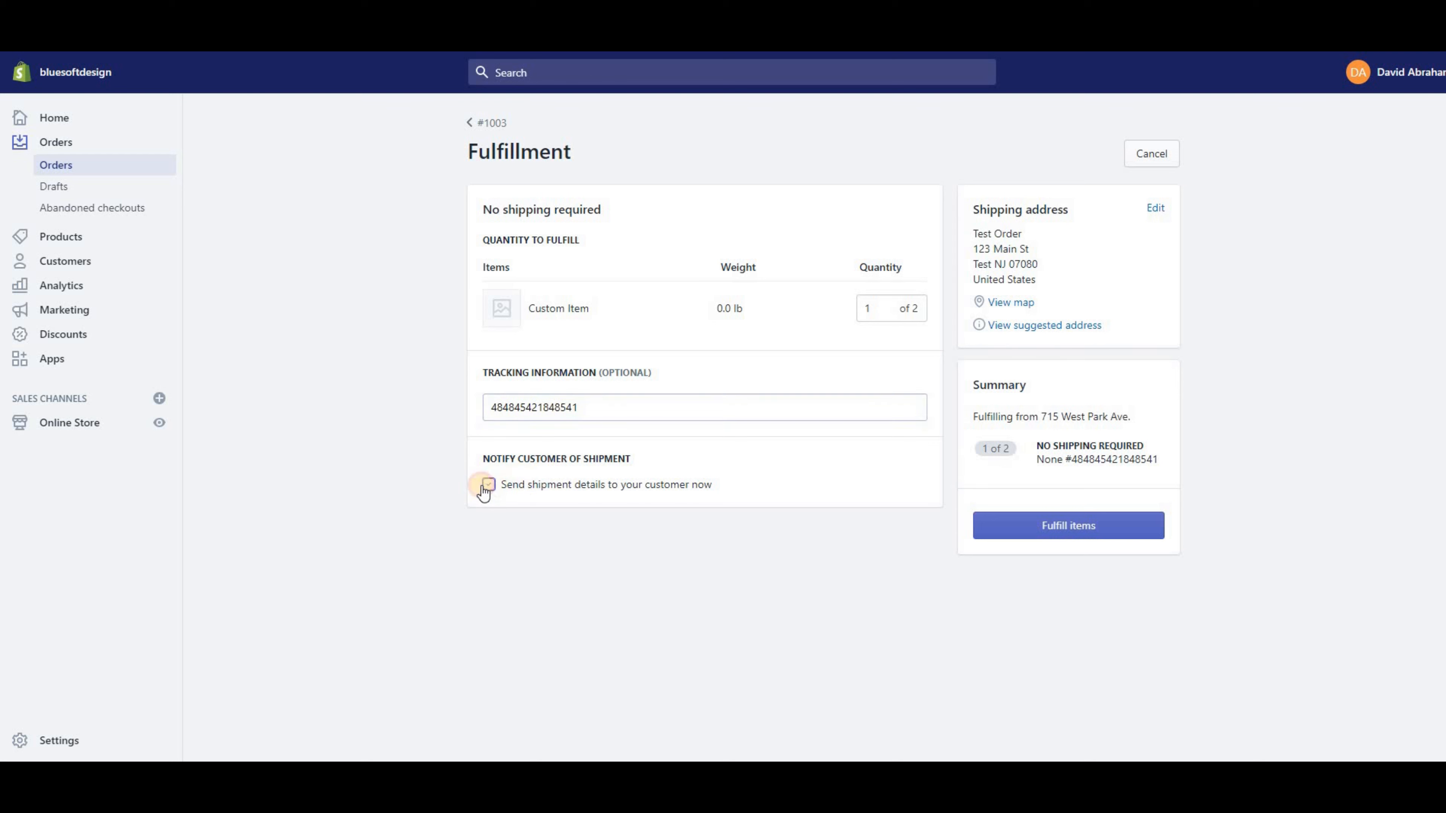
{"action": "left_click", "coordinate": [1081, 532]}
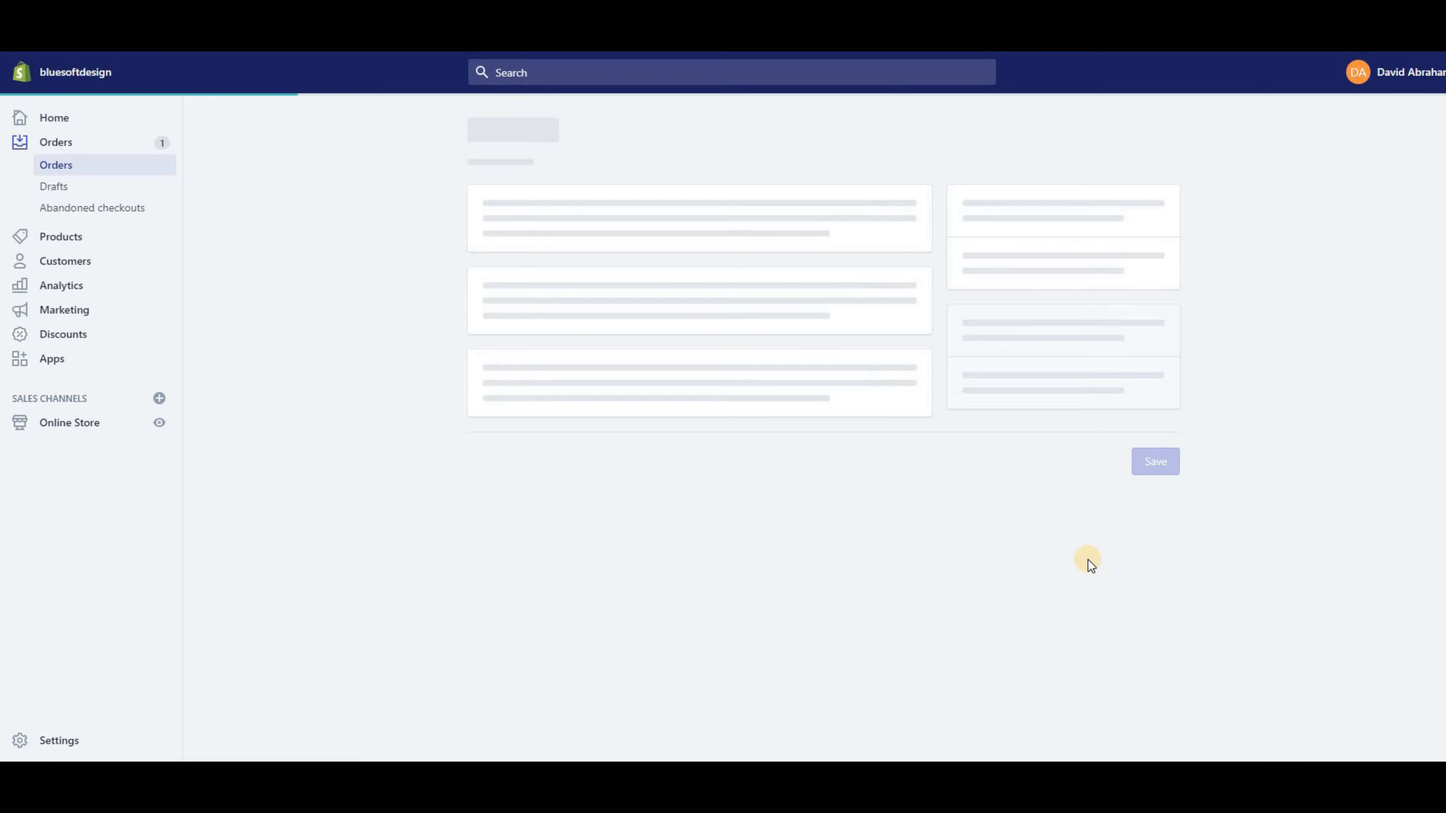
{"action": "scroll", "coordinate": [712, 373], "scroll_direction": "down", "scroll_amount": 6}
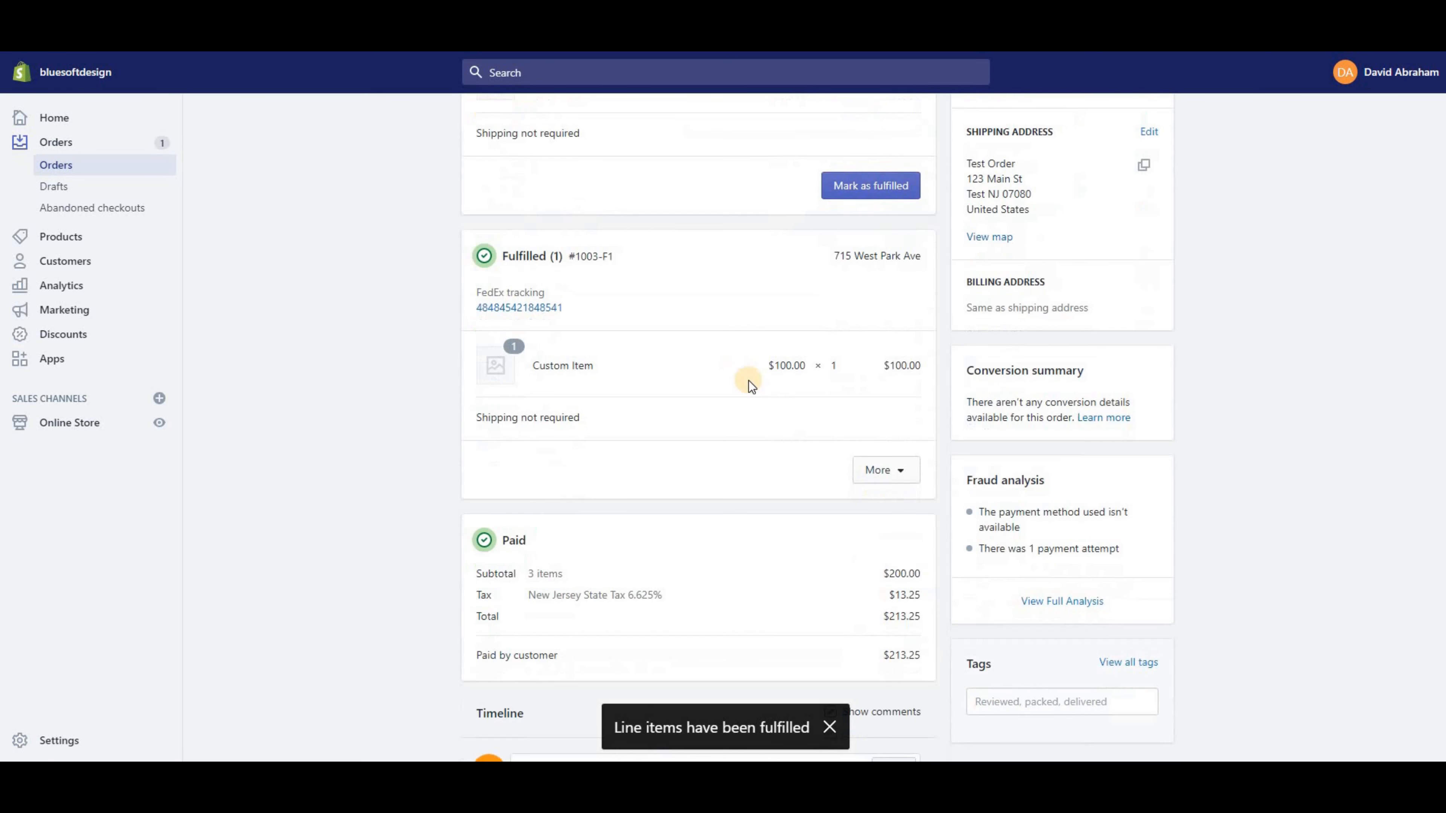
{"action": "scroll", "coordinate": [627, 376], "scroll_direction": "up", "scroll_amount": 4}
{"action": "scroll", "coordinate": [567, 411], "scroll_direction": "down", "scroll_amount": 3}
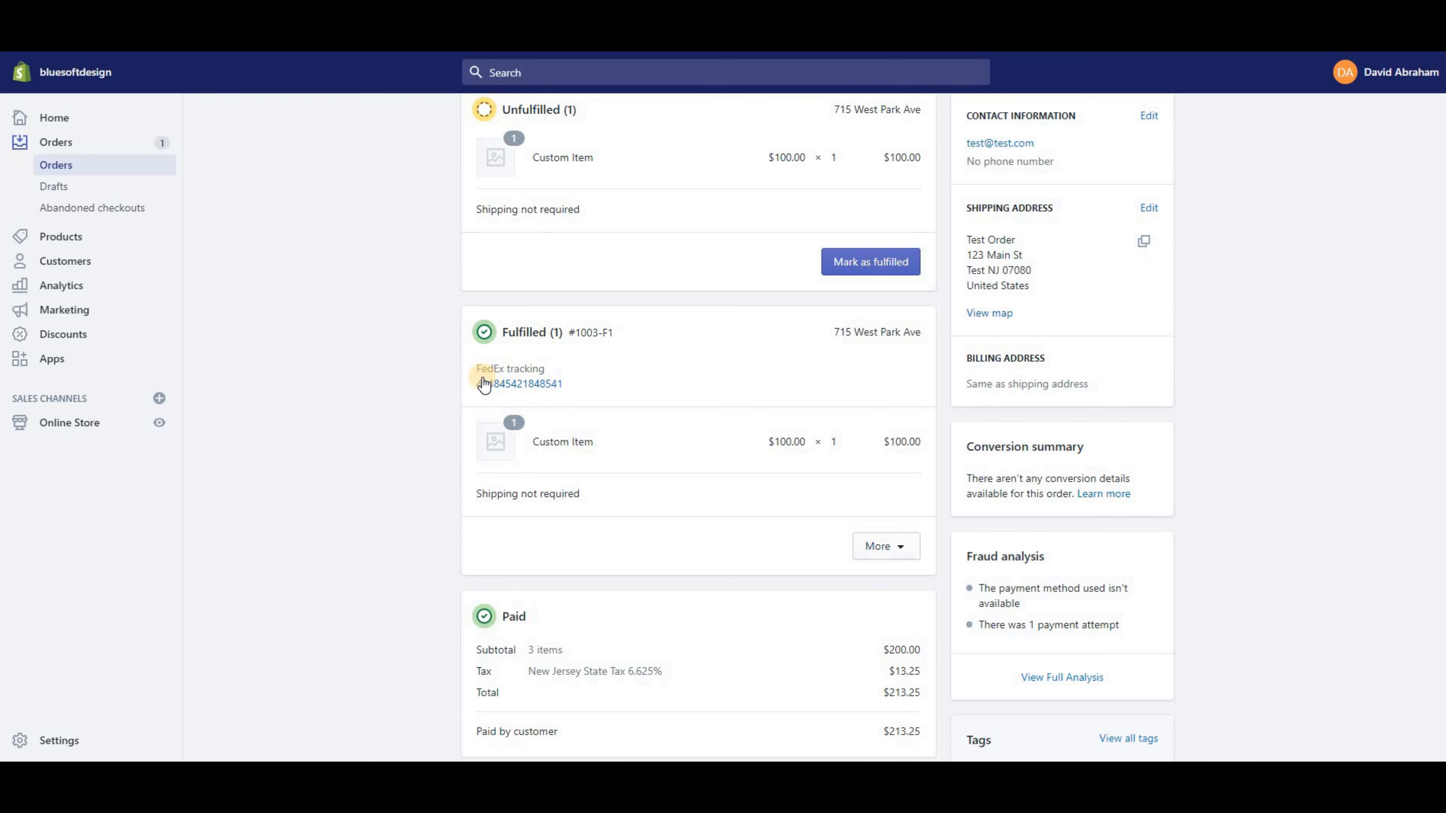
{"action": "scroll", "coordinate": [530, 291], "scroll_direction": "up", "scroll_amount": 3}
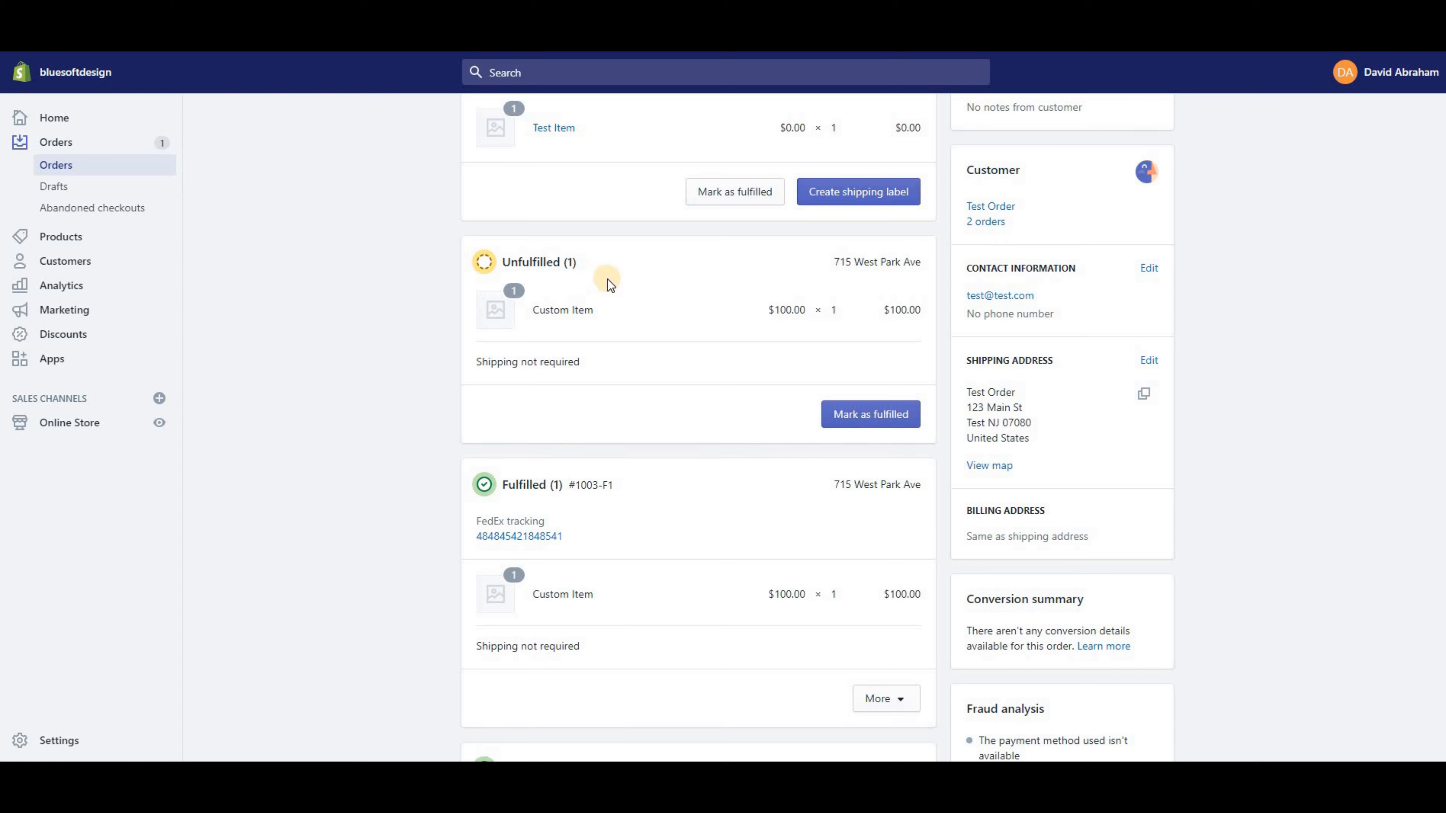
{"action": "scroll", "coordinate": [608, 279], "scroll_direction": "up", "scroll_amount": 3}
{"action": "left_click", "coordinate": [848, 564]}
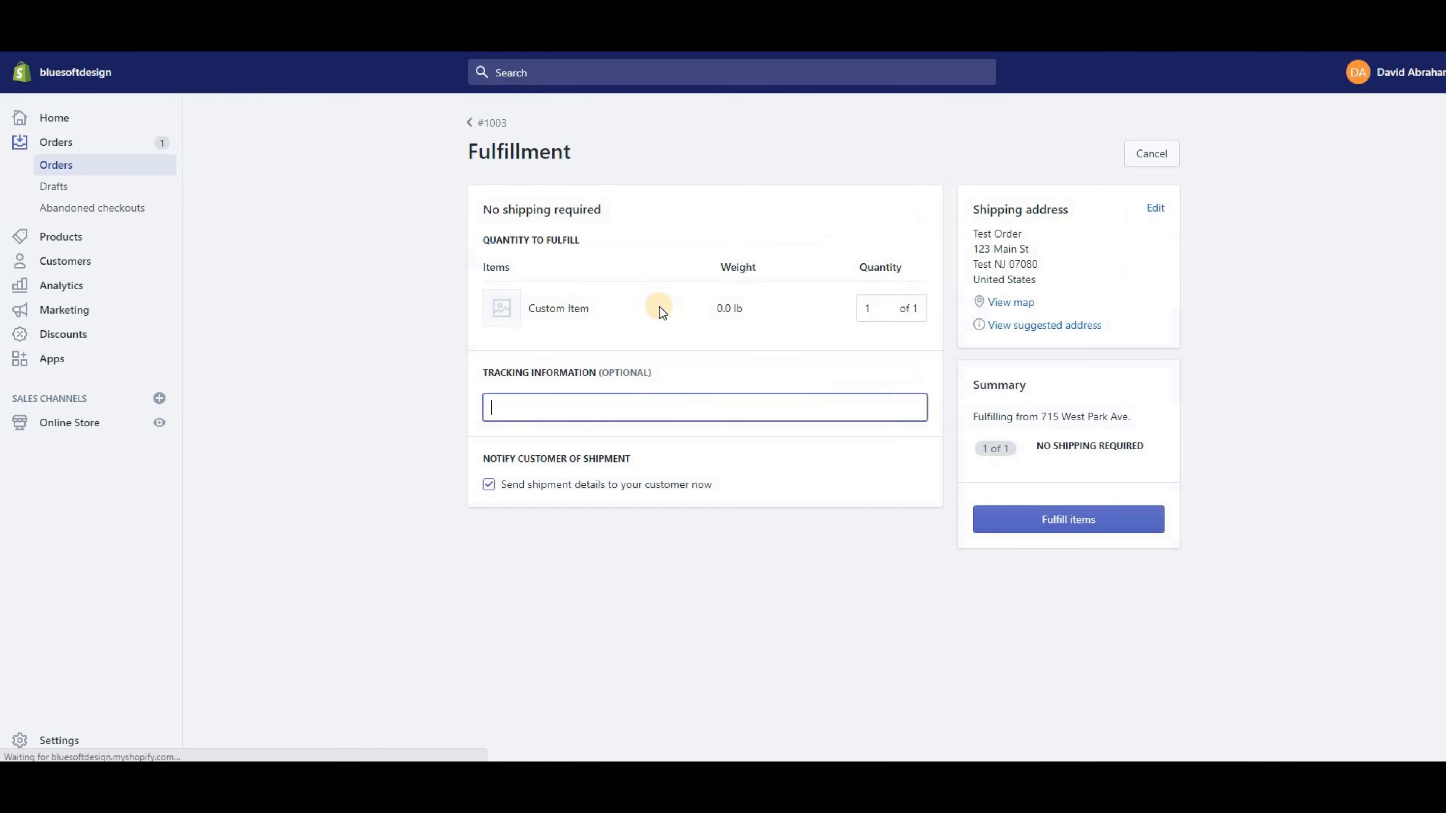
{"action": "type", "text": "1564"}
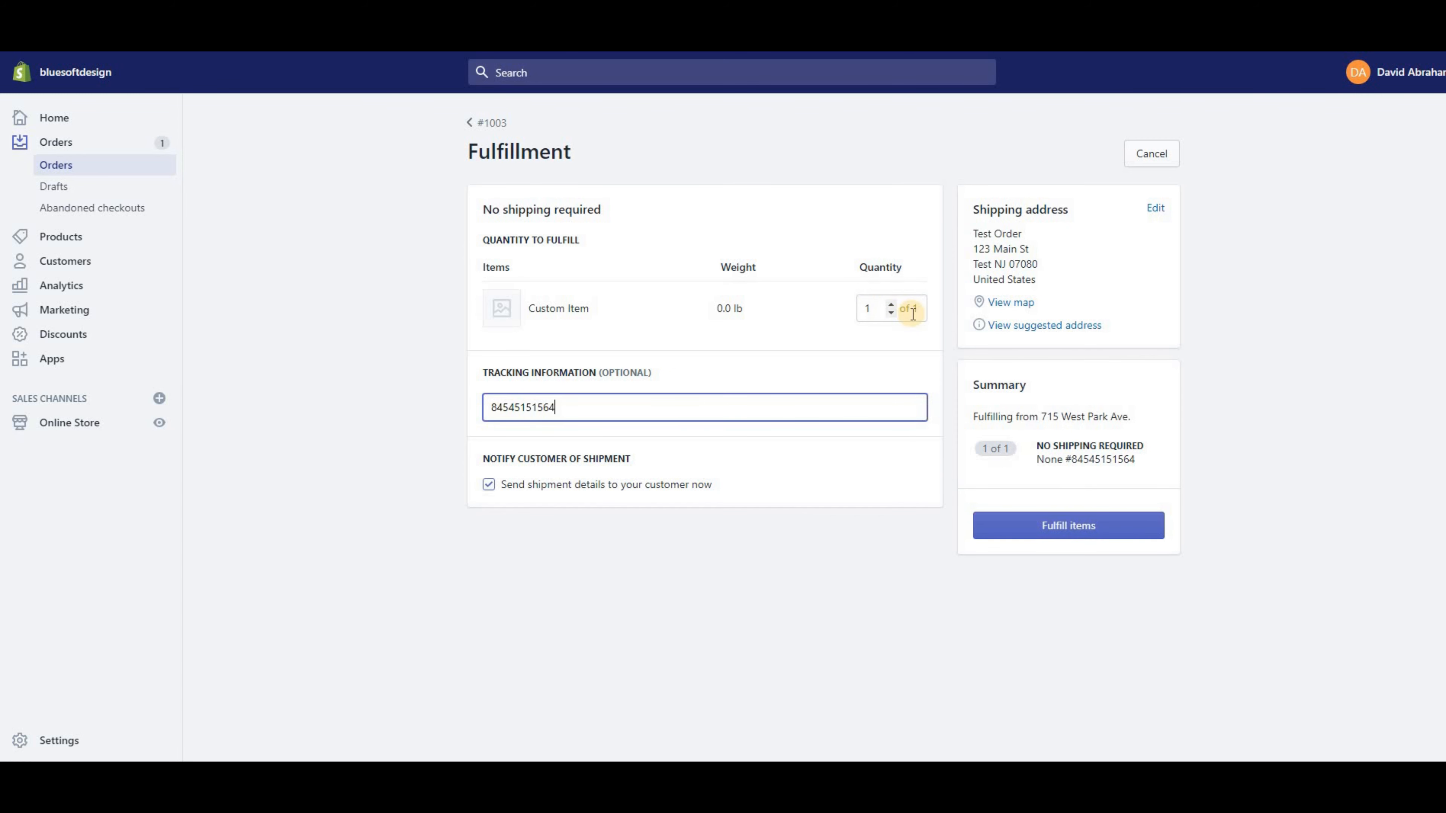
{"action": "left_click", "coordinate": [514, 485]}
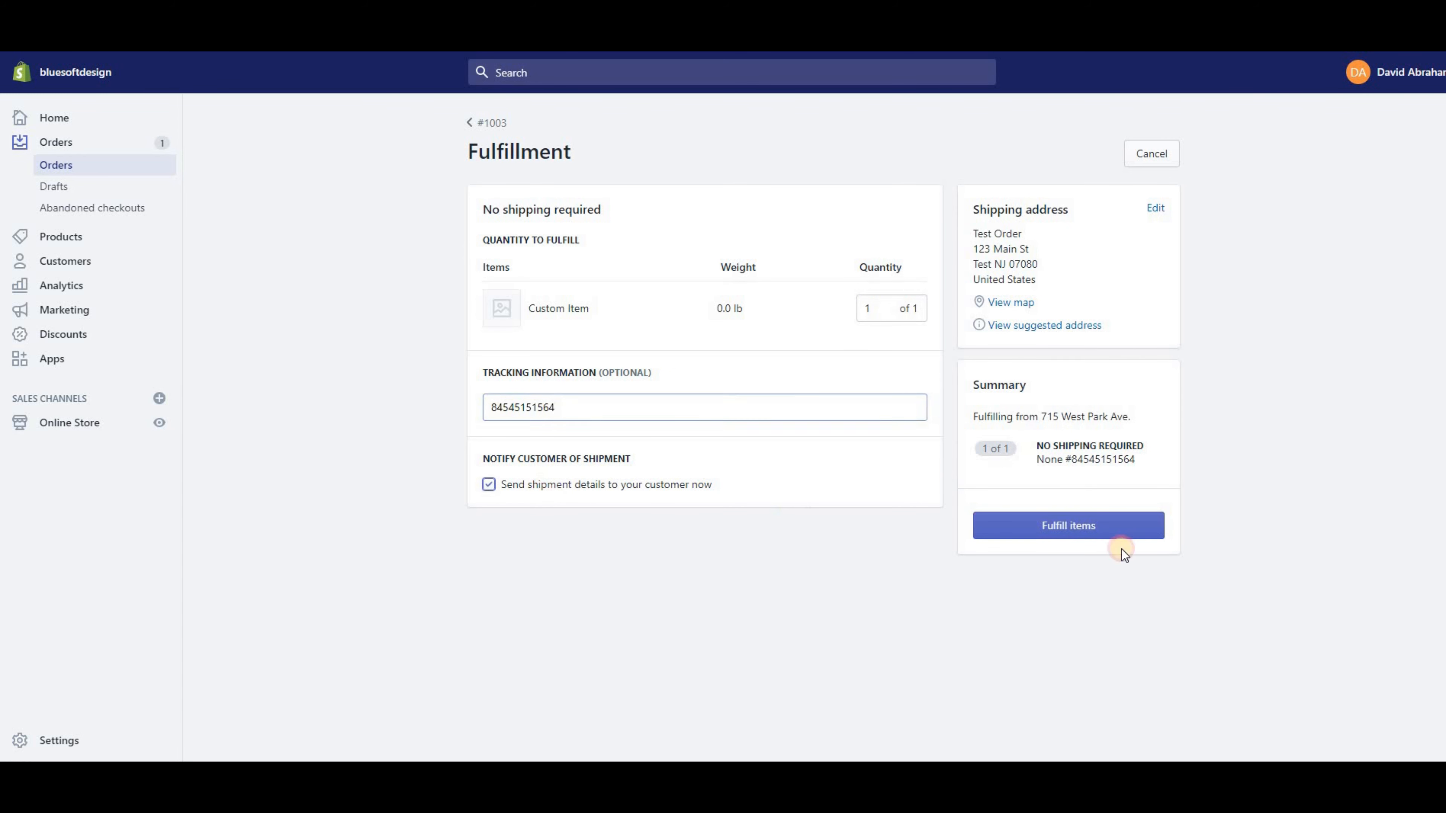
{"action": "left_click", "coordinate": [1050, 530]}
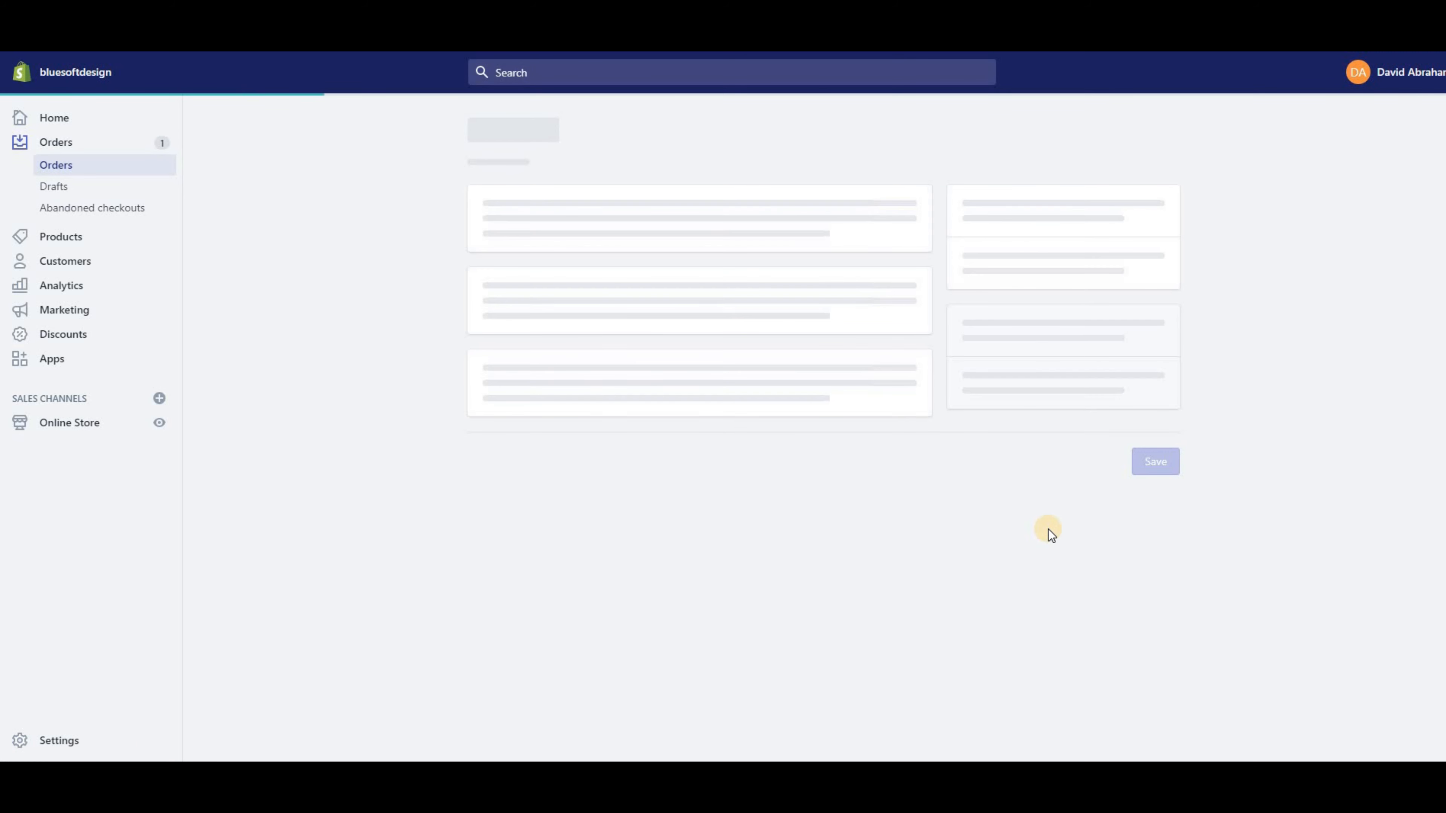
Compare the fulfillment numbers and tracking numbers of the two fulfilled Custom Item shipments.
{"action": "scroll", "coordinate": [700, 433], "scroll_direction": "down", "scroll_amount": 5}
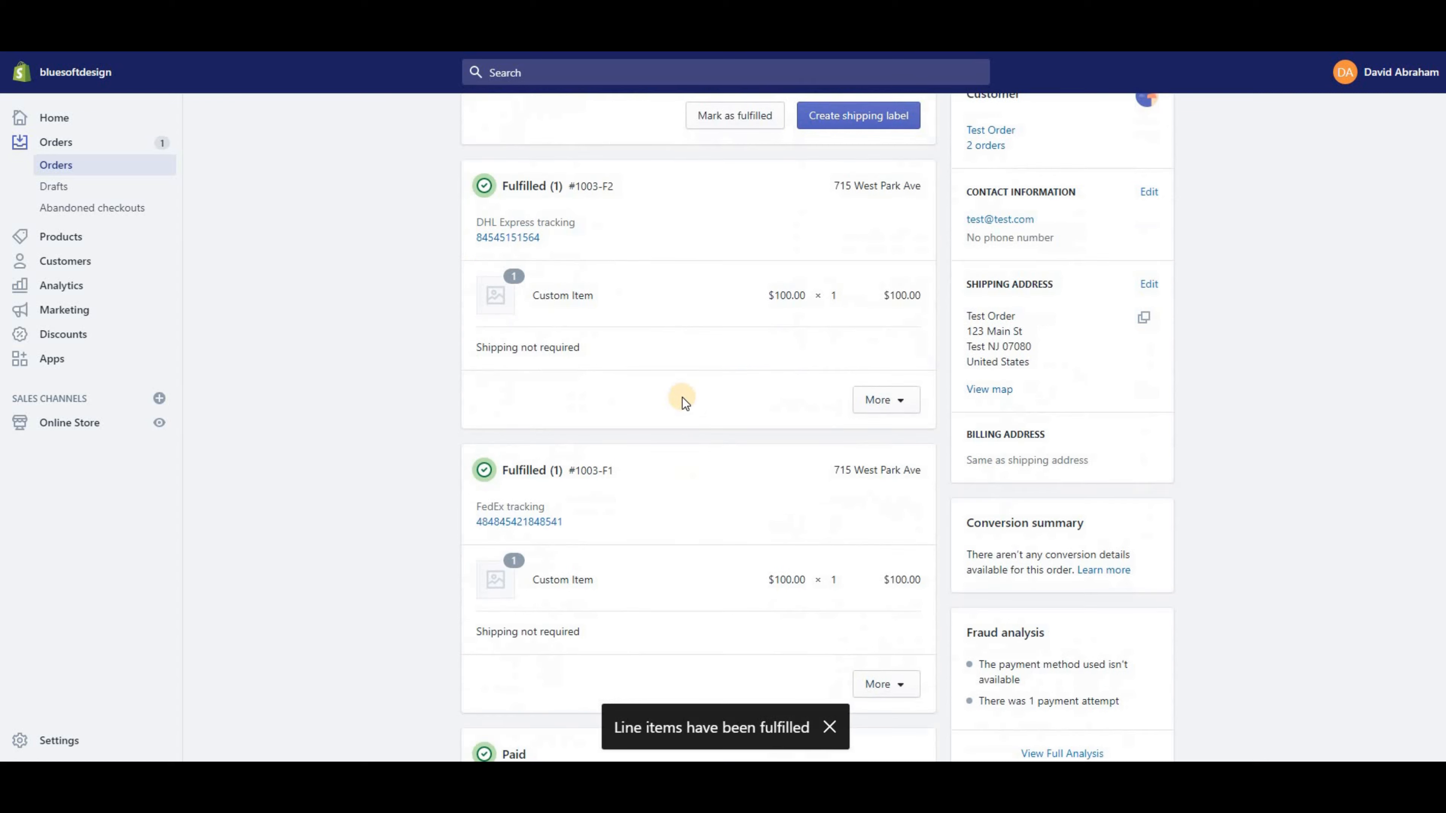
{"action": "scroll", "coordinate": [569, 353], "scroll_direction": "up", "scroll_amount": 4}
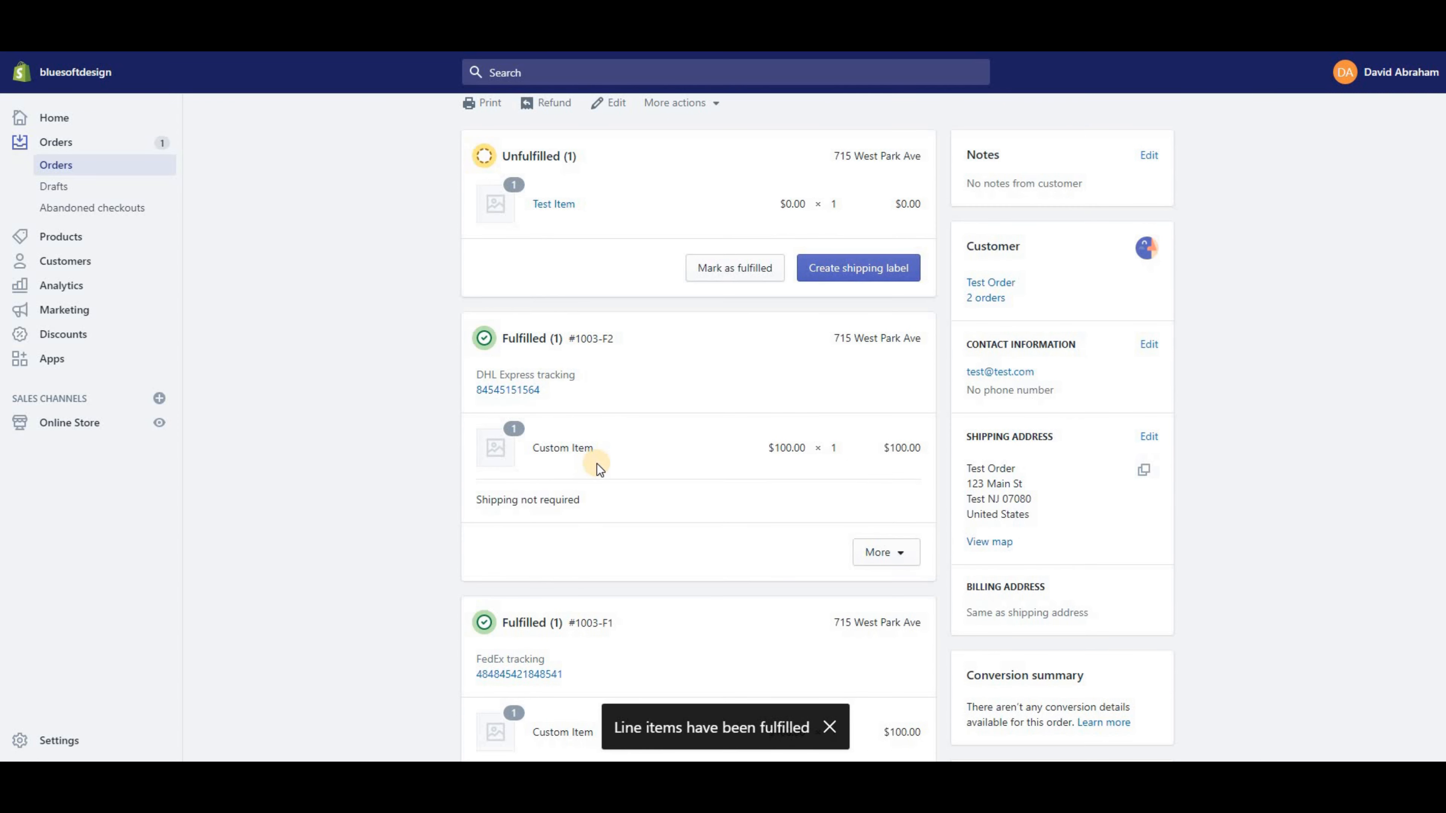
{"action": "scroll", "coordinate": [685, 460], "scroll_direction": "down", "scroll_amount": 4}
{"action": "scroll", "coordinate": [577, 440], "scroll_direction": "up", "scroll_amount": 1}
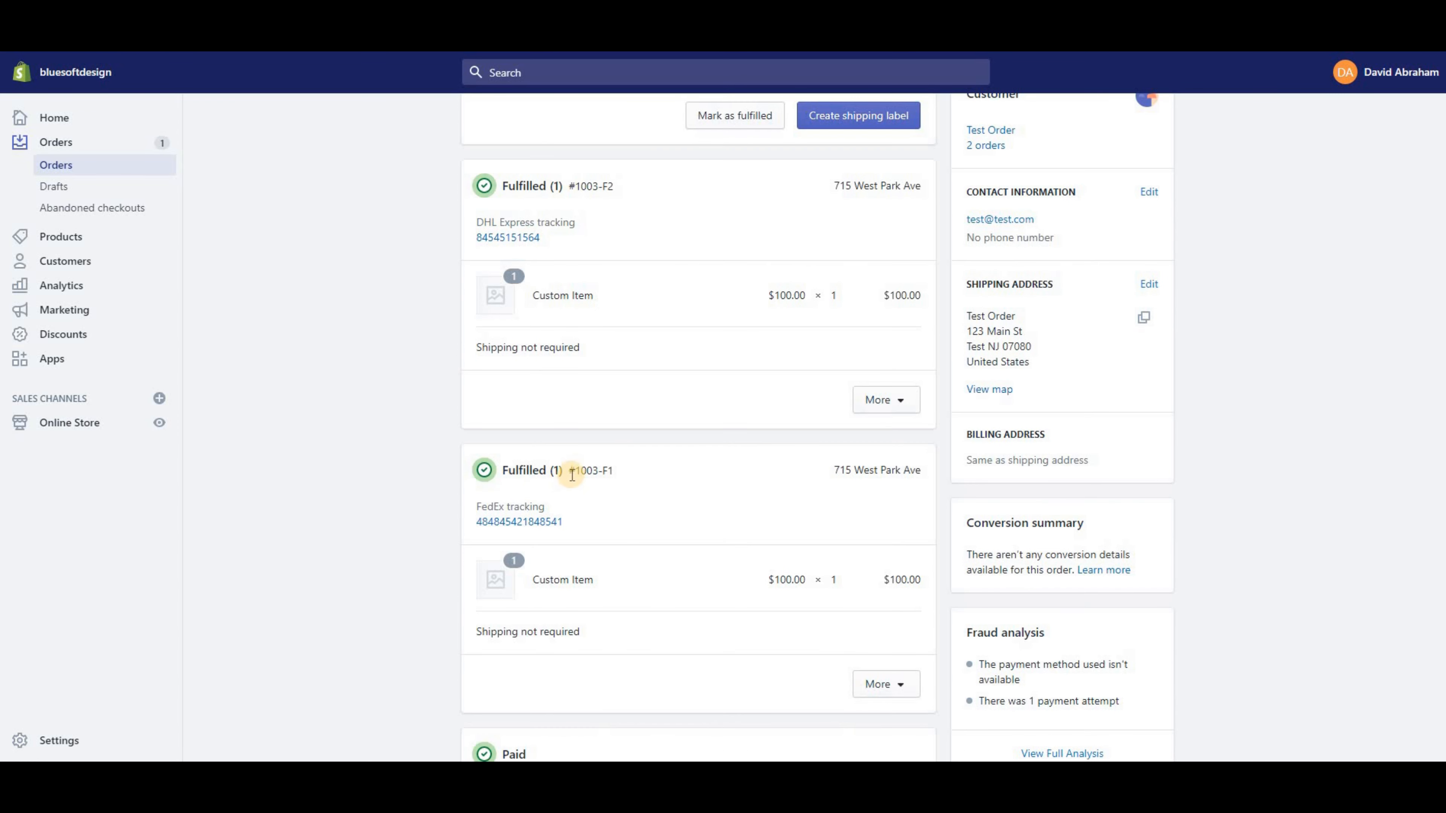
{"action": "left_click_drag", "start_coordinate": [570, 473], "coordinate": [634, 474]}
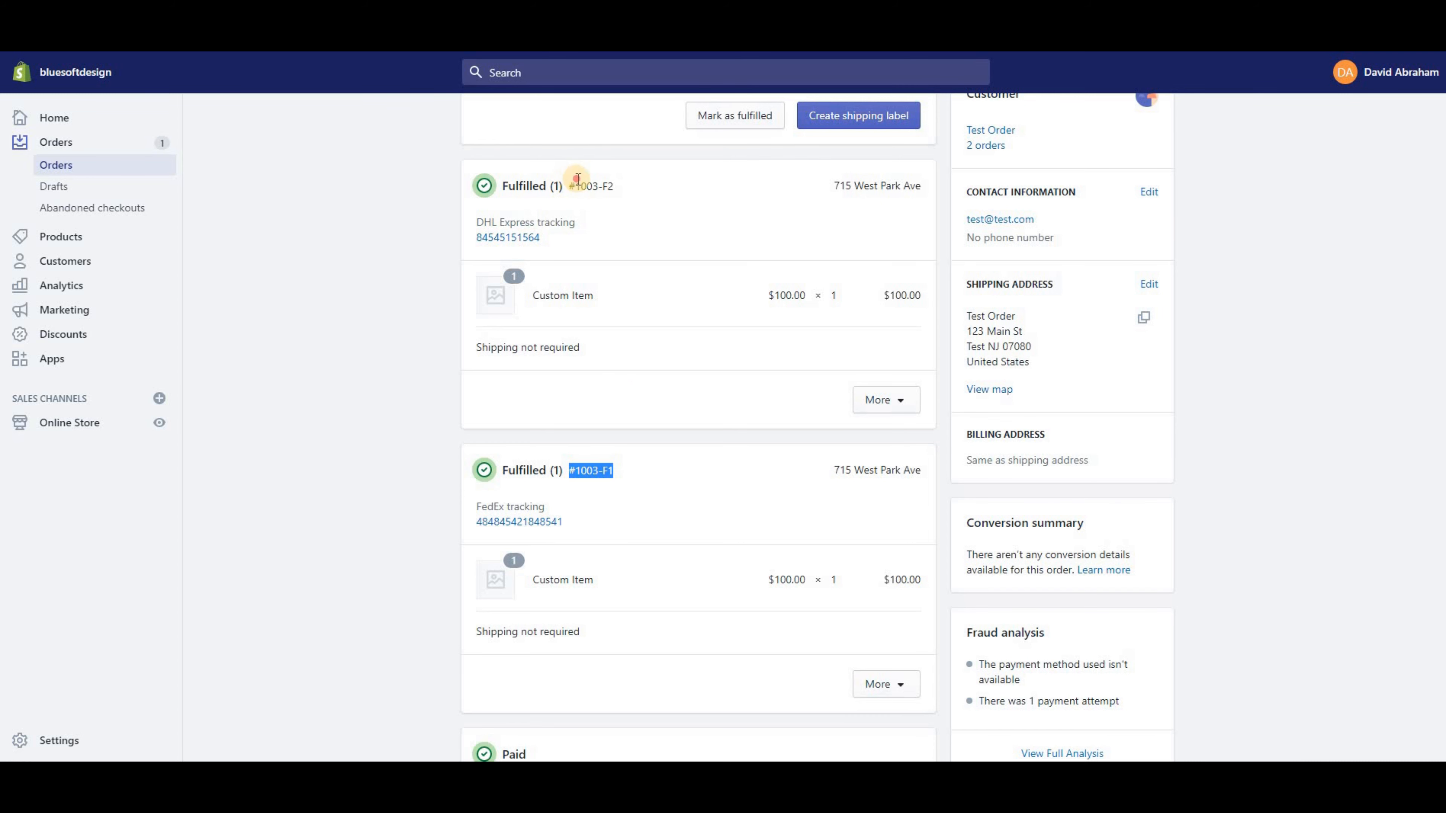
{"action": "left_click_drag", "start_coordinate": [649, 191], "coordinate": [575, 188]}
{"action": "left_click_drag", "start_coordinate": [540, 237], "coordinate": [443, 236]}
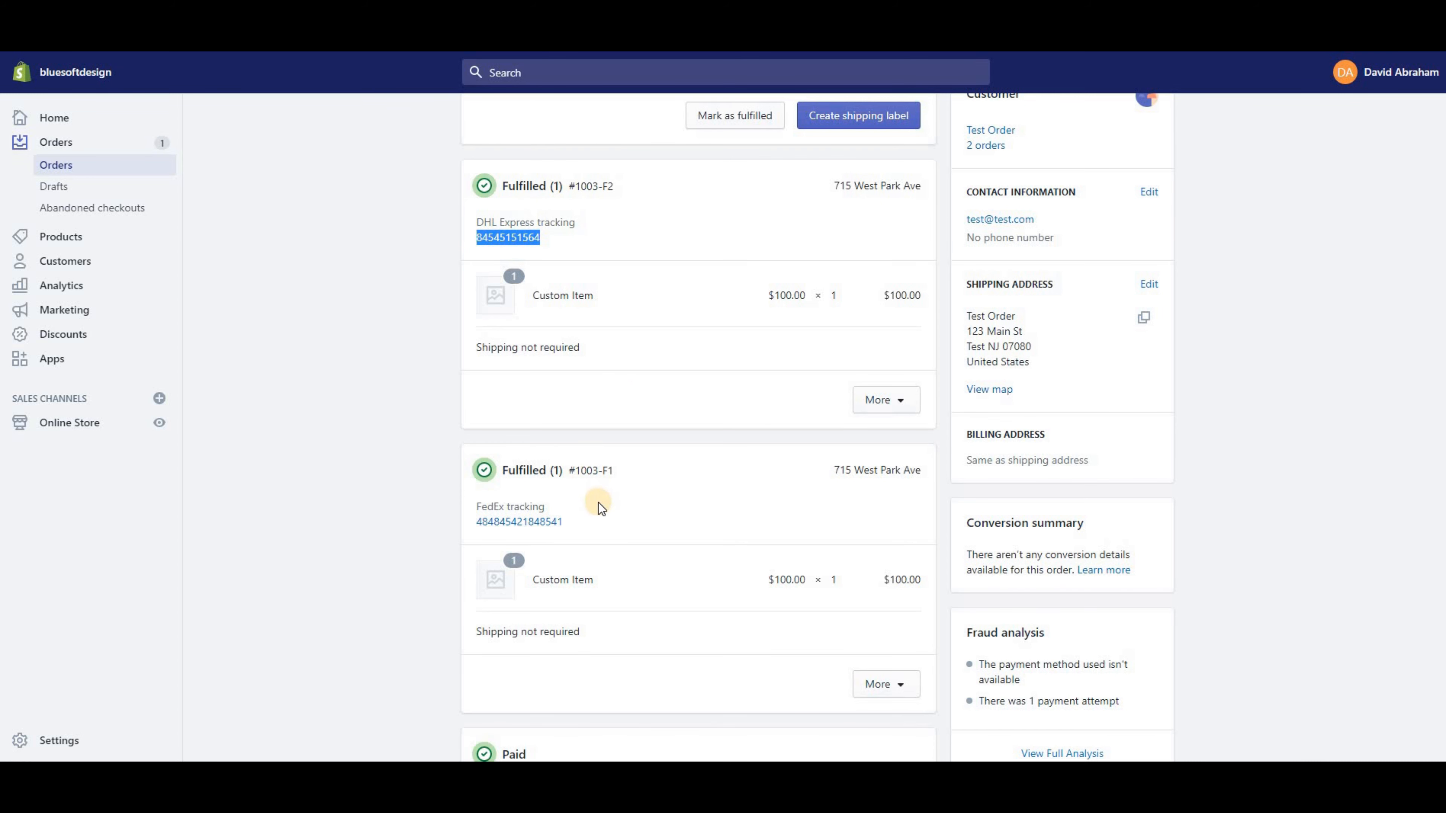
{"action": "left_click_drag", "start_coordinate": [597, 514], "coordinate": [487, 518]}
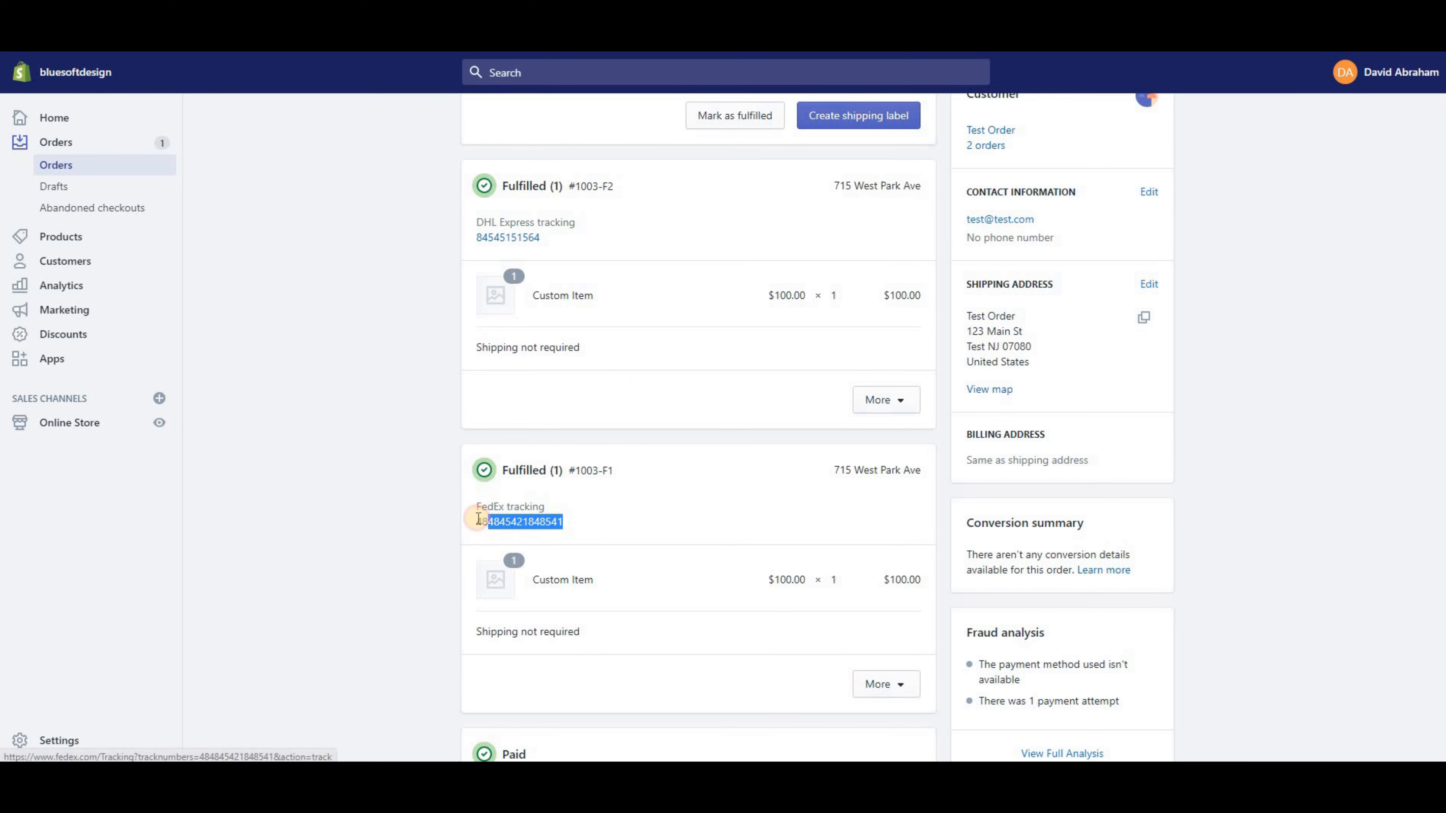
Review the whole partially fulfilled order, including its unfulfilled item, shipments, payment summary and timeline.
{"action": "scroll", "coordinate": [492, 521], "scroll_direction": "down", "scroll_amount": 5}
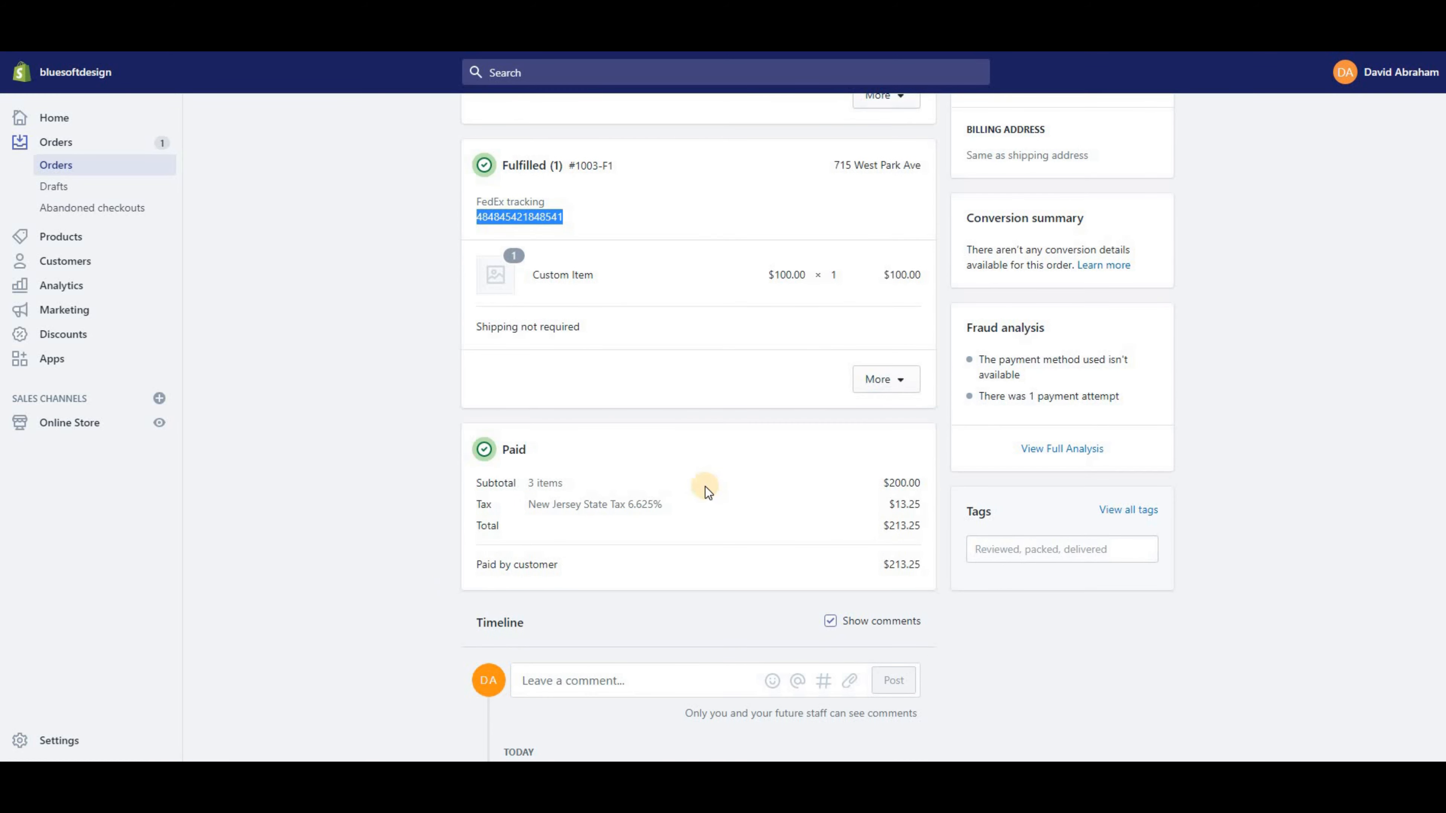
{"action": "scroll", "coordinate": [711, 488], "scroll_direction": "down", "scroll_amount": 2}
{"action": "scroll", "coordinate": [700, 478], "scroll_direction": "up", "scroll_amount": 10}
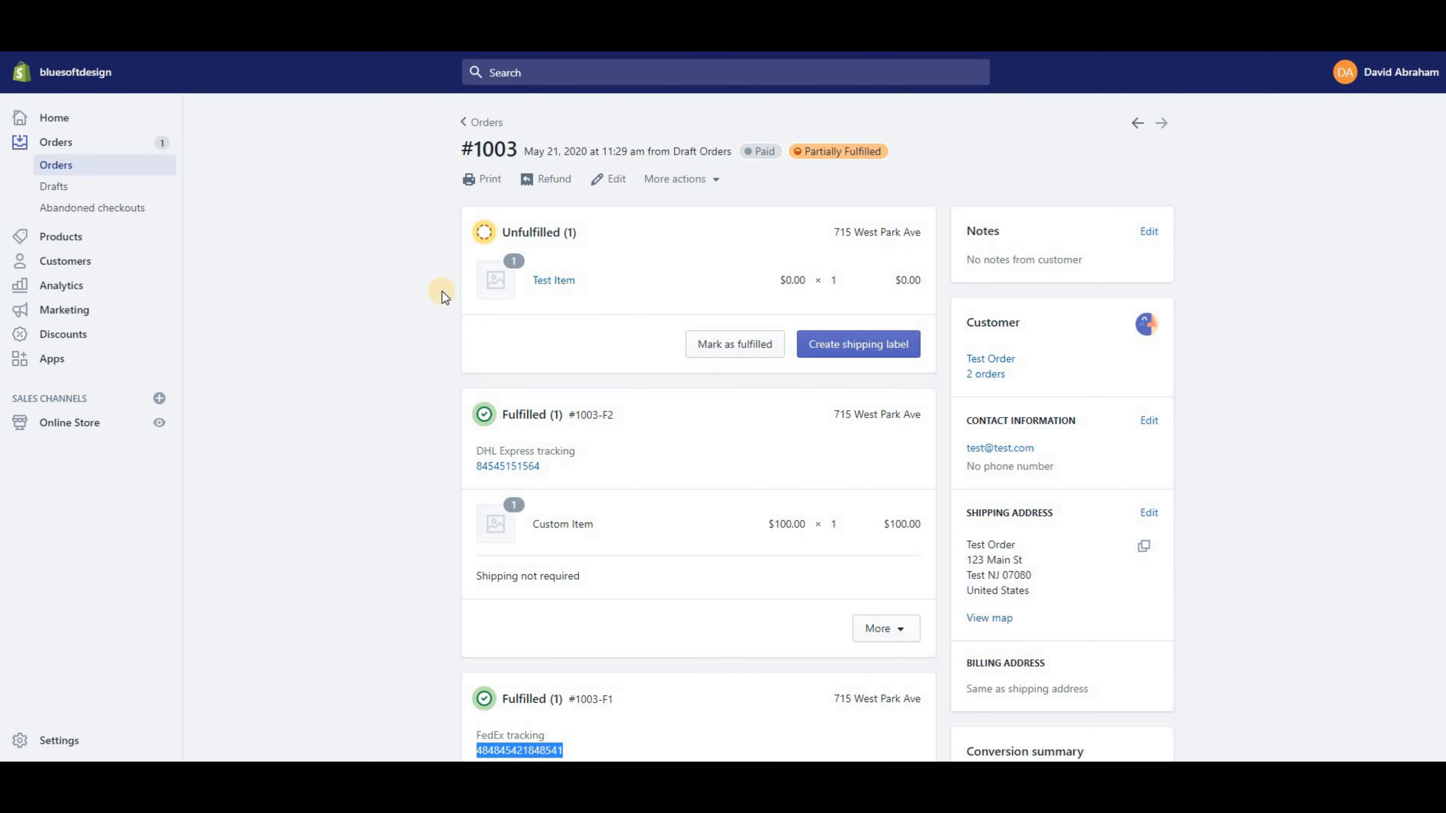
{"action": "scroll", "coordinate": [734, 405], "scroll_direction": "down", "scroll_amount": 5}
{"action": "scroll", "coordinate": [732, 412], "scroll_direction": "down", "scroll_amount": 2}
{"action": "scroll", "coordinate": [661, 335], "scroll_direction": "up", "scroll_amount": 10}
{"action": "scroll", "coordinate": [681, 329], "scroll_direction": "down", "scroll_amount": 3}
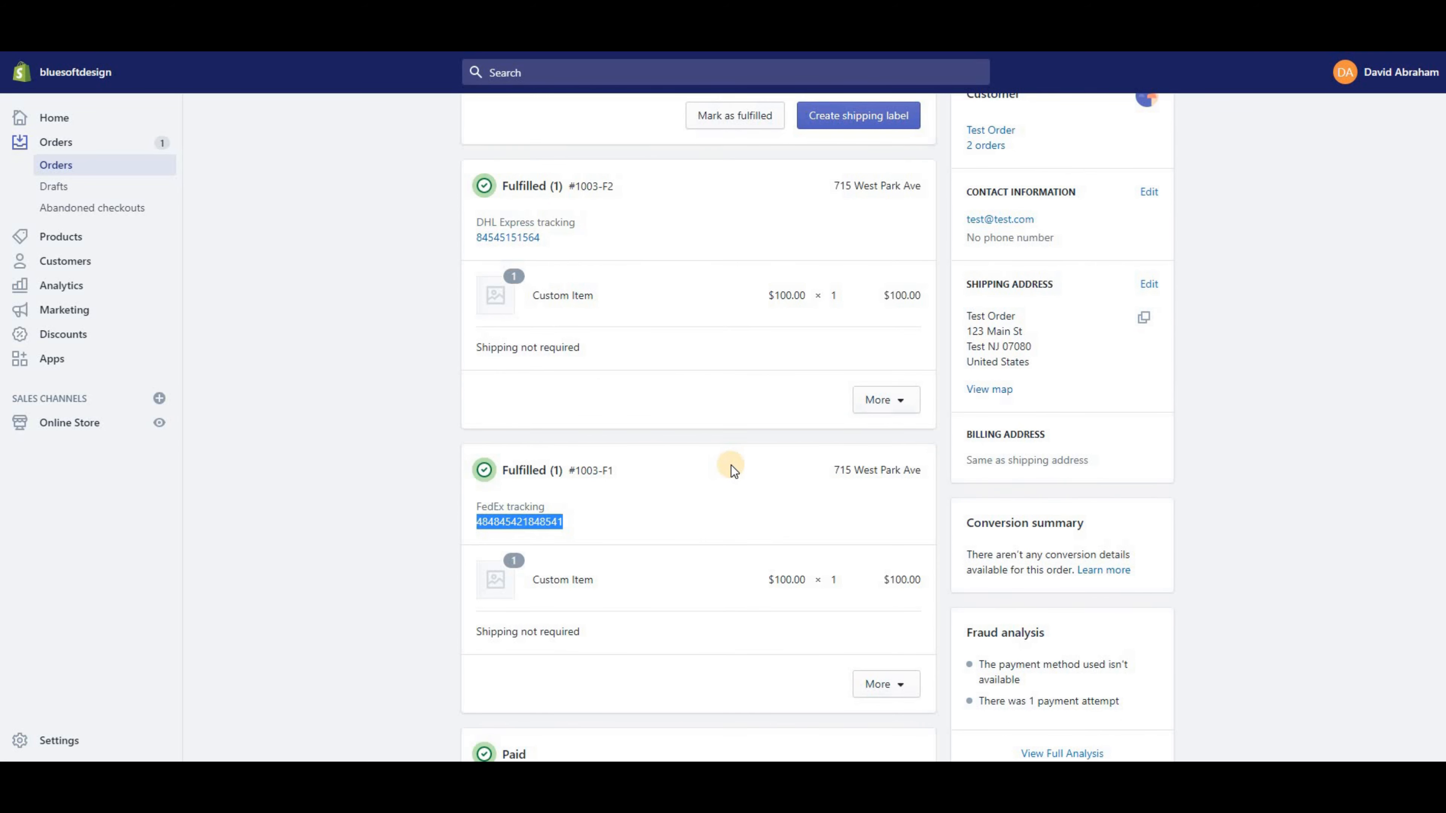
{"action": "scroll", "coordinate": [731, 465], "scroll_direction": "down", "scroll_amount": 4}
{"action": "scroll", "coordinate": [730, 466], "scroll_direction": "up", "scroll_amount": 7}
{"action": "scroll", "coordinate": [731, 465], "scroll_direction": "down", "scroll_amount": 5}
{"action": "scroll", "coordinate": [731, 465], "scroll_direction": "down", "scroll_amount": 4}
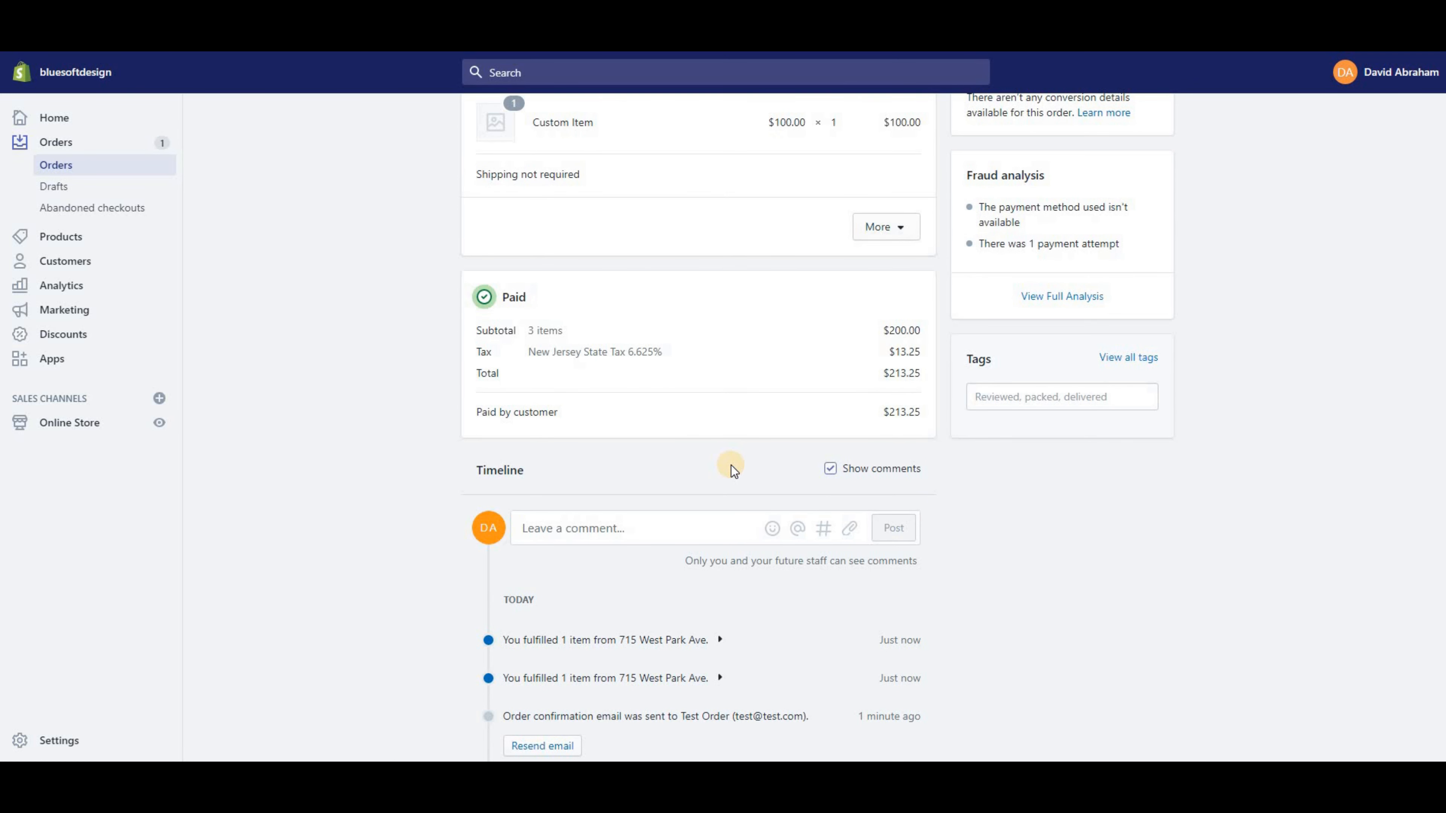
{"action": "scroll", "coordinate": [686, 455], "scroll_direction": "up", "scroll_amount": 9}
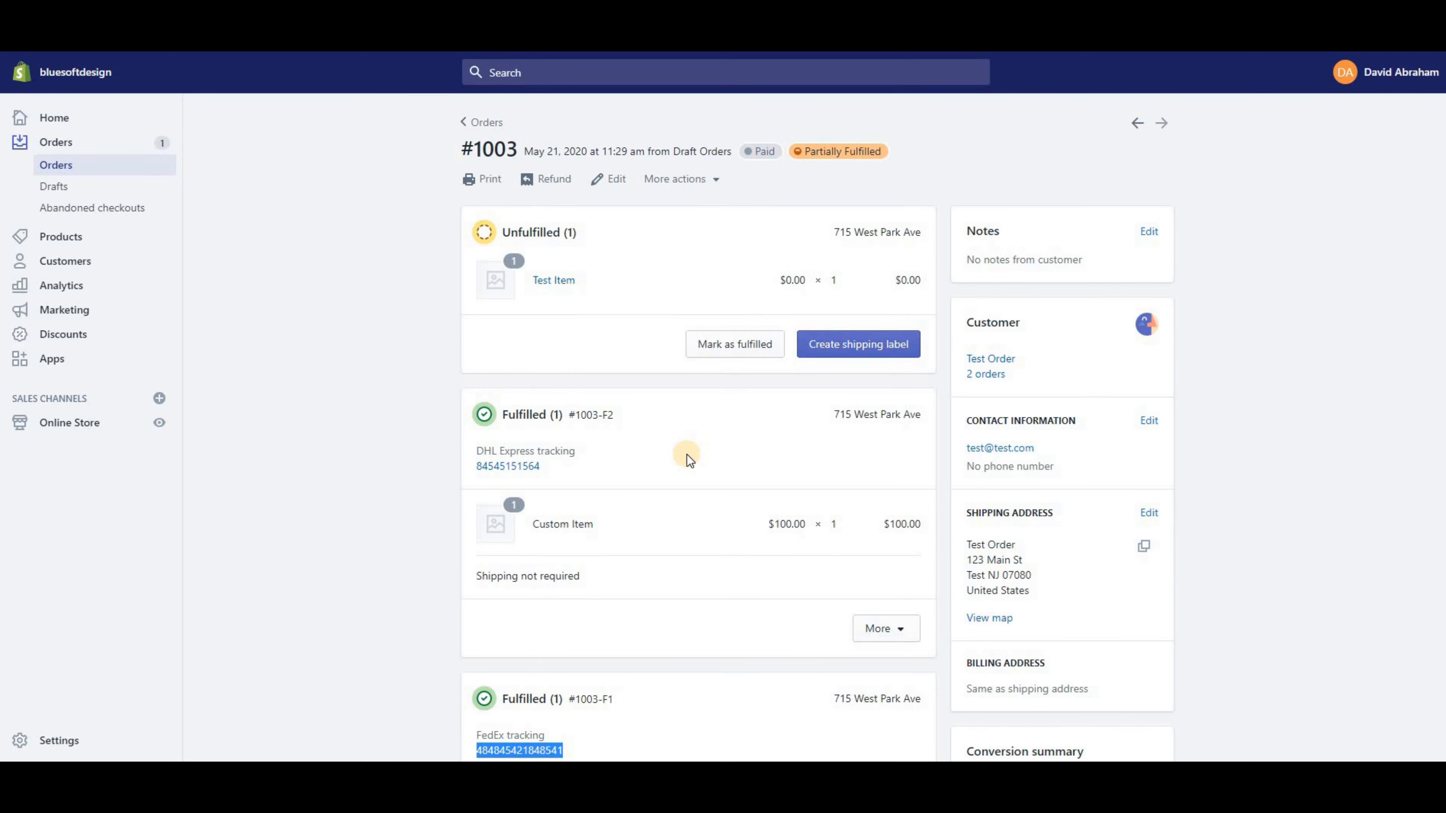
{"action": "scroll", "coordinate": [483, 348], "scroll_direction": "down", "scroll_amount": 4}
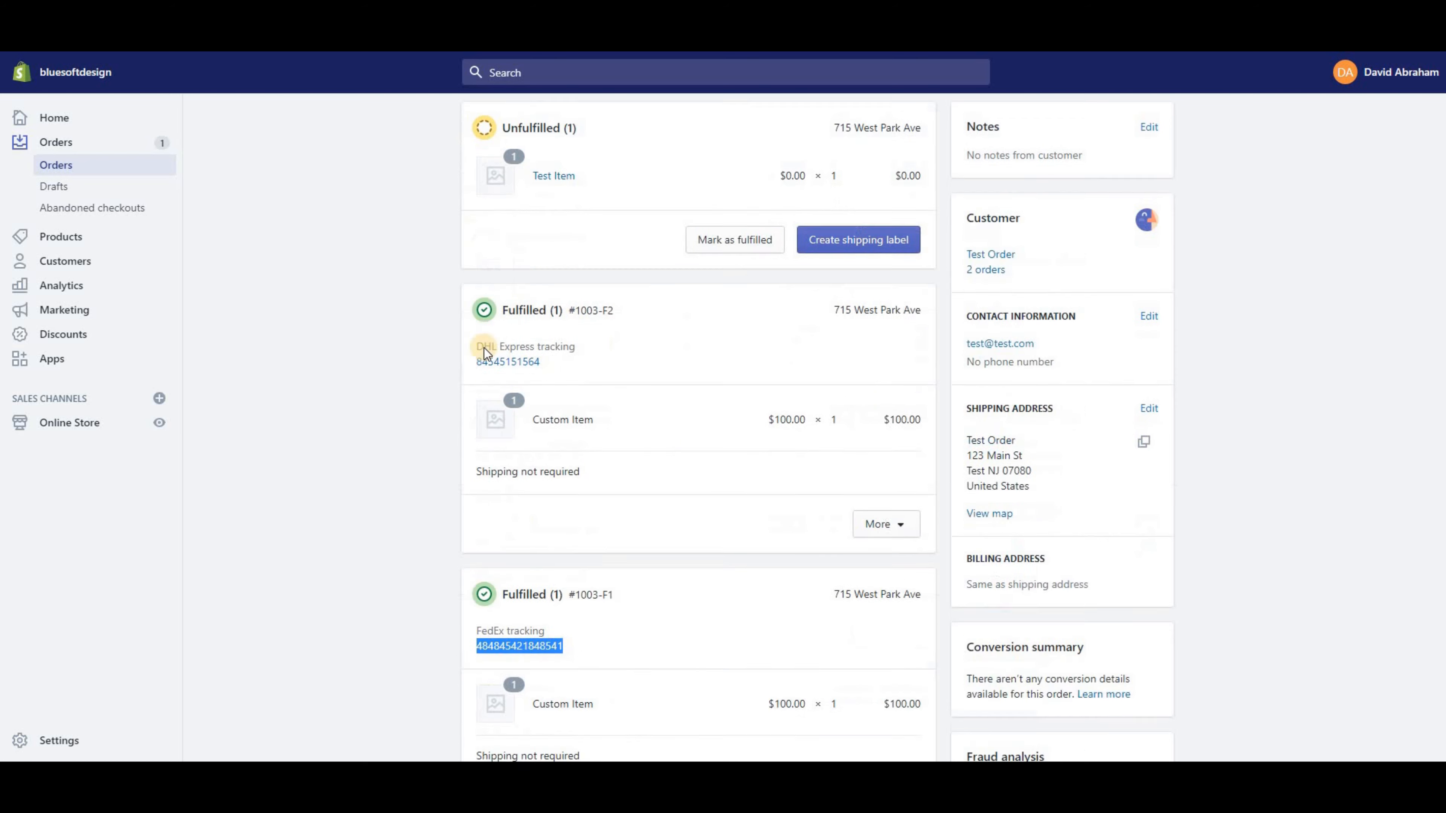
{"action": "scroll", "coordinate": [552, 281], "scroll_direction": "up", "scroll_amount": 4}
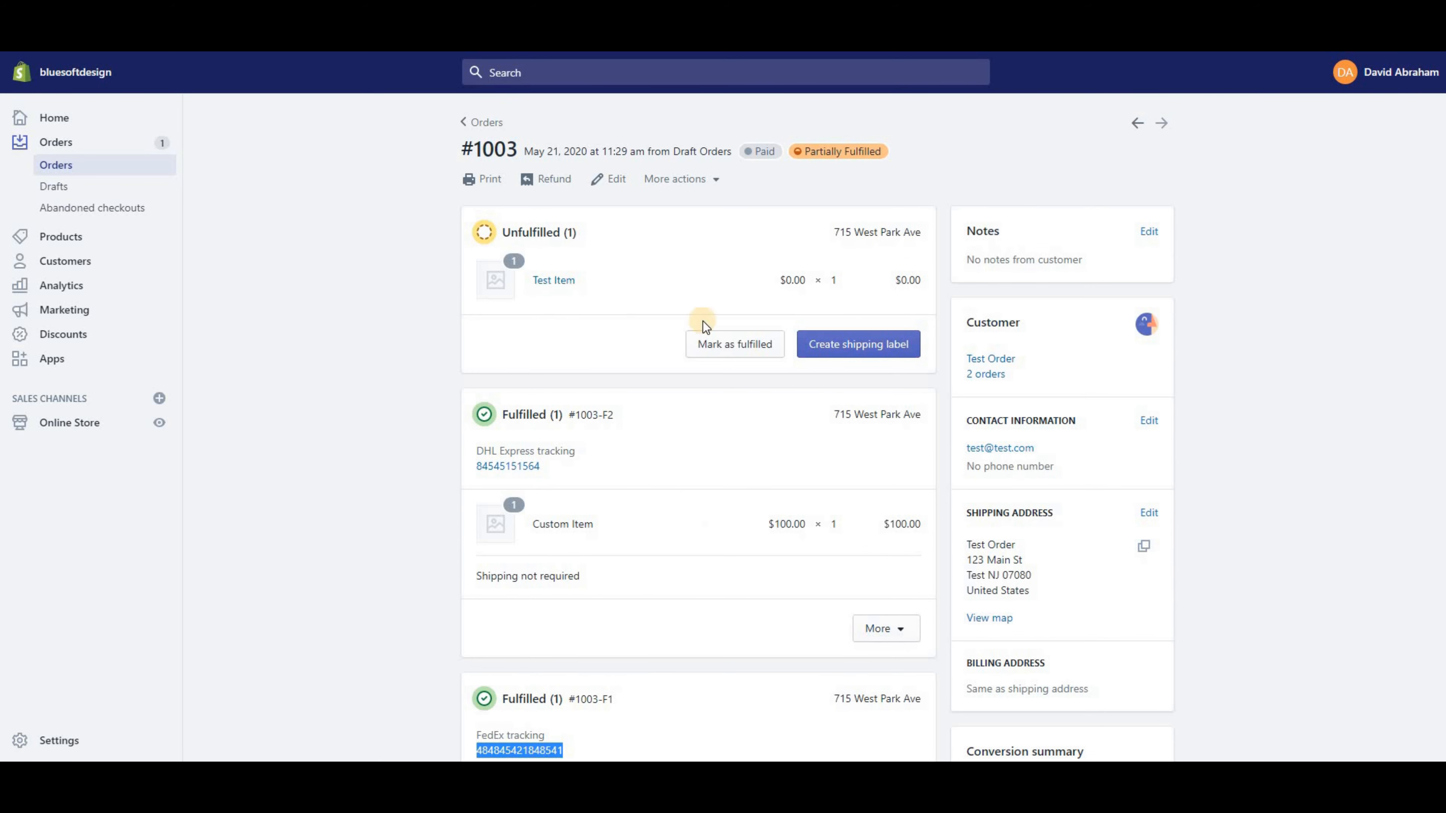
Start a refund for one fulfilled Custom Item and set the Cash On Delivery refund amount to $75.
{"action": "left_click", "coordinate": [554, 184]}
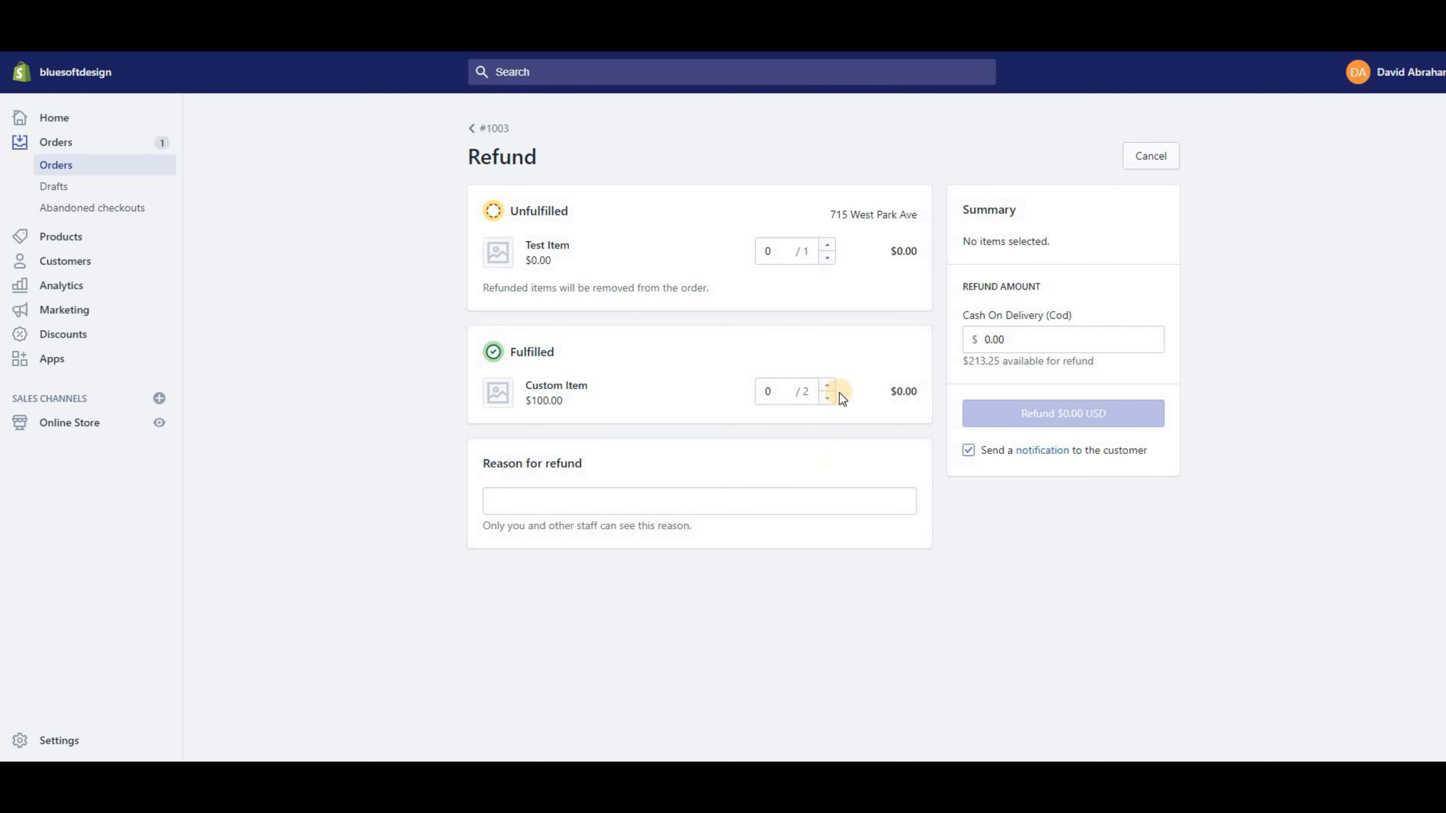
{"action": "left_click", "coordinate": [827, 387]}
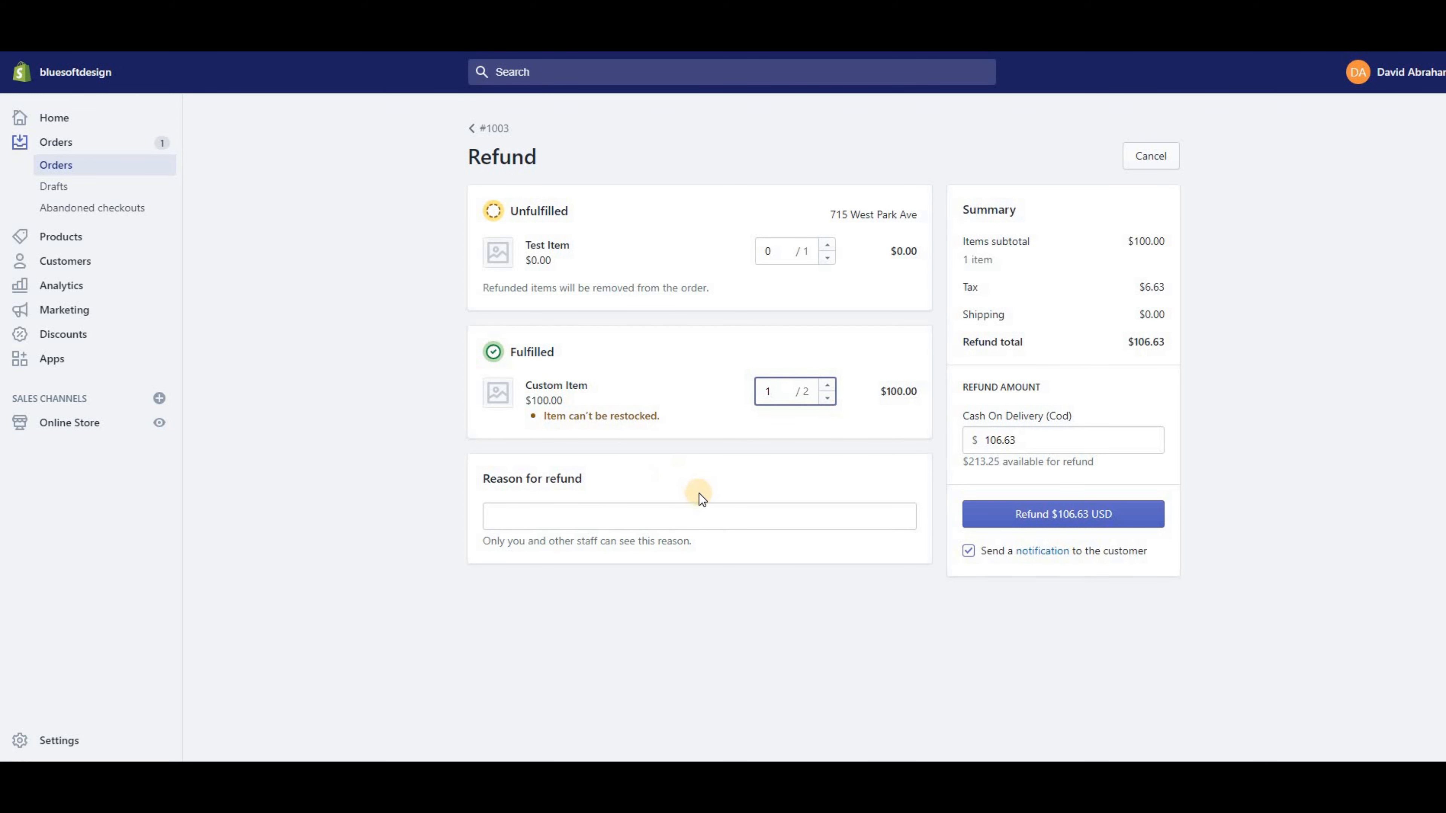
{"action": "left_click", "coordinate": [982, 439]}
{"action": "double_click", "coordinate": [982, 440]}
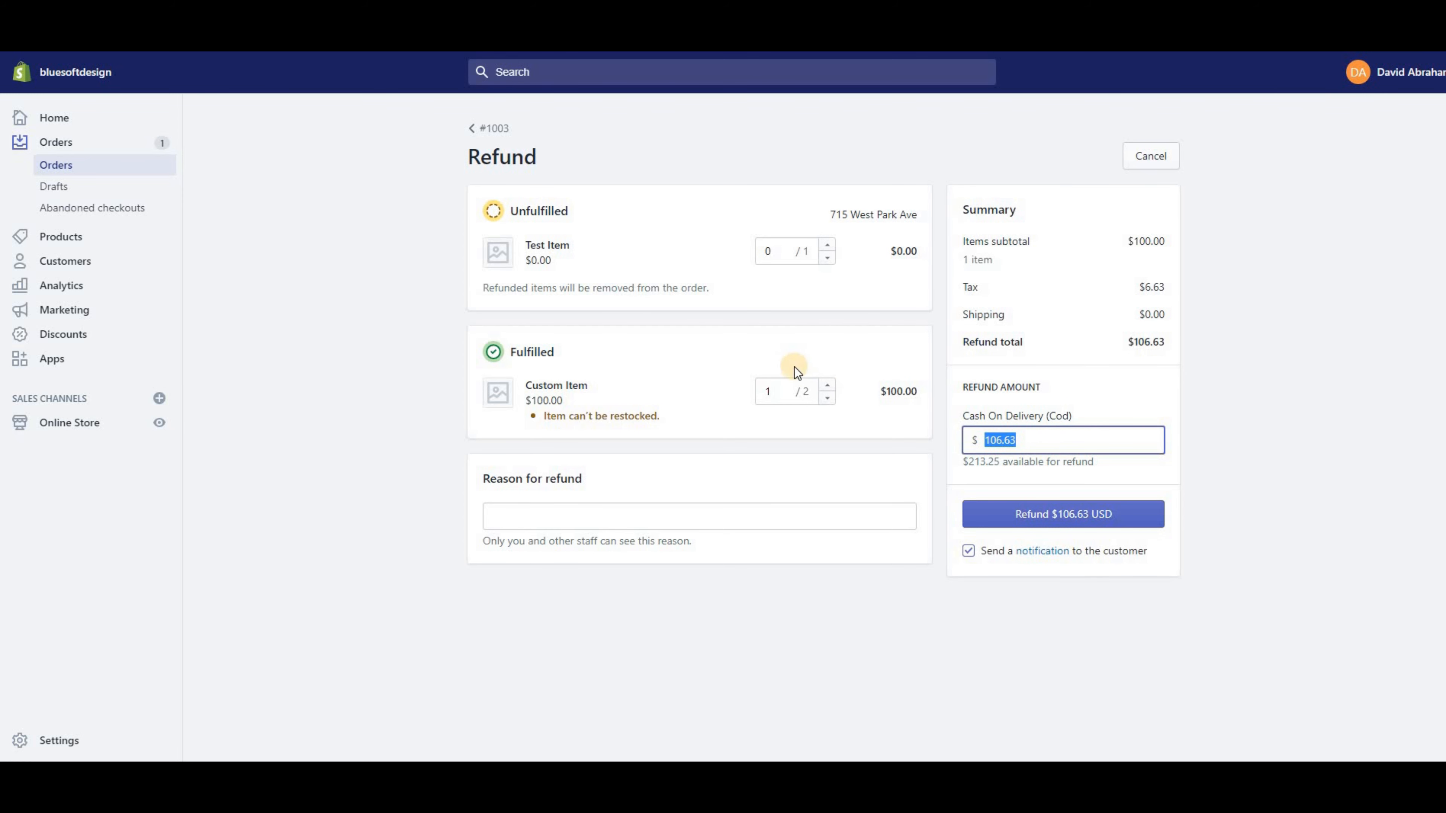
{"action": "double_click", "coordinate": [769, 389]}
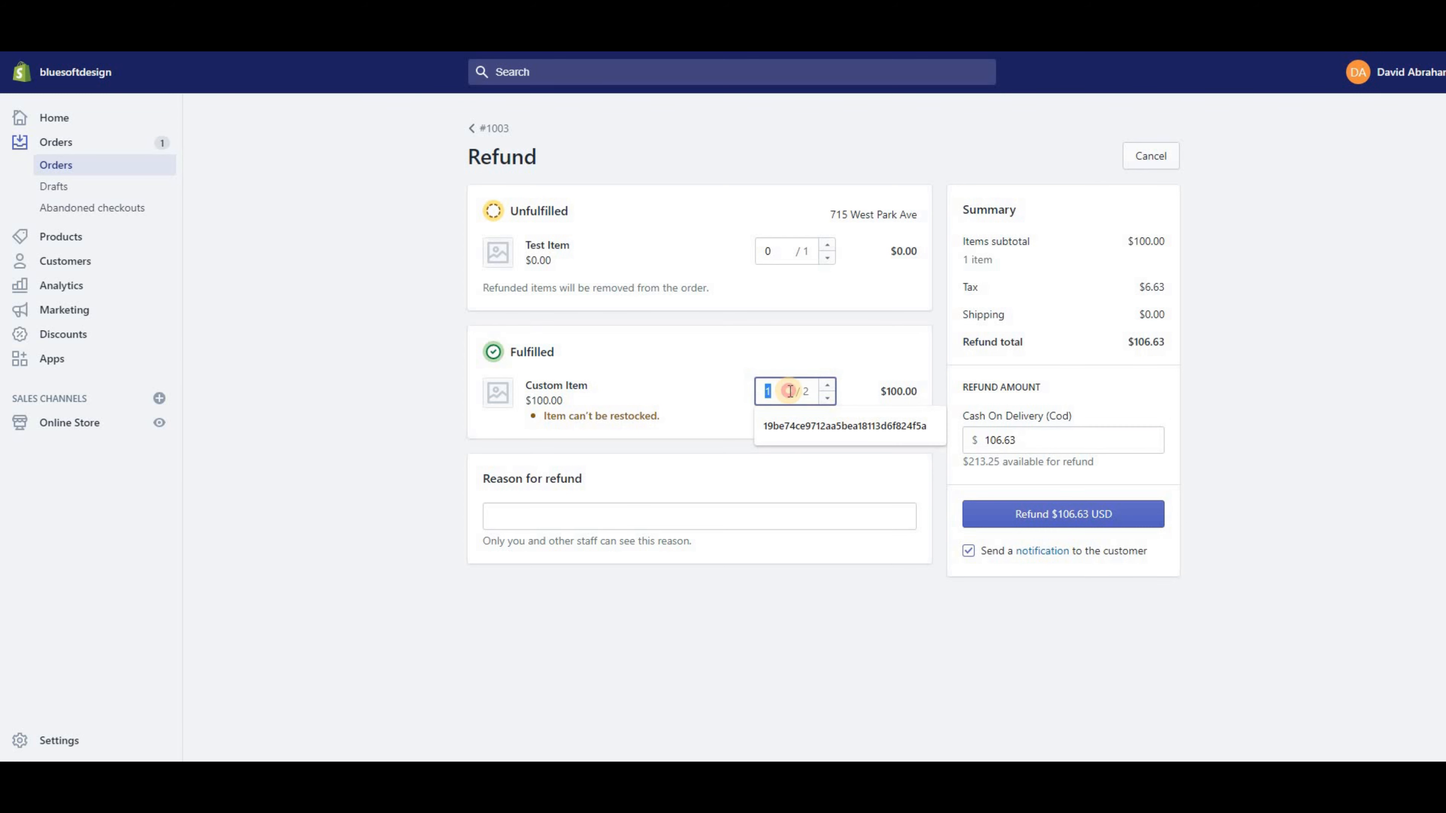
{"action": "left_click", "coordinate": [1044, 431]}
{"action": "key", "text": "ctrl+a"}
{"action": "type", "text": "75"}
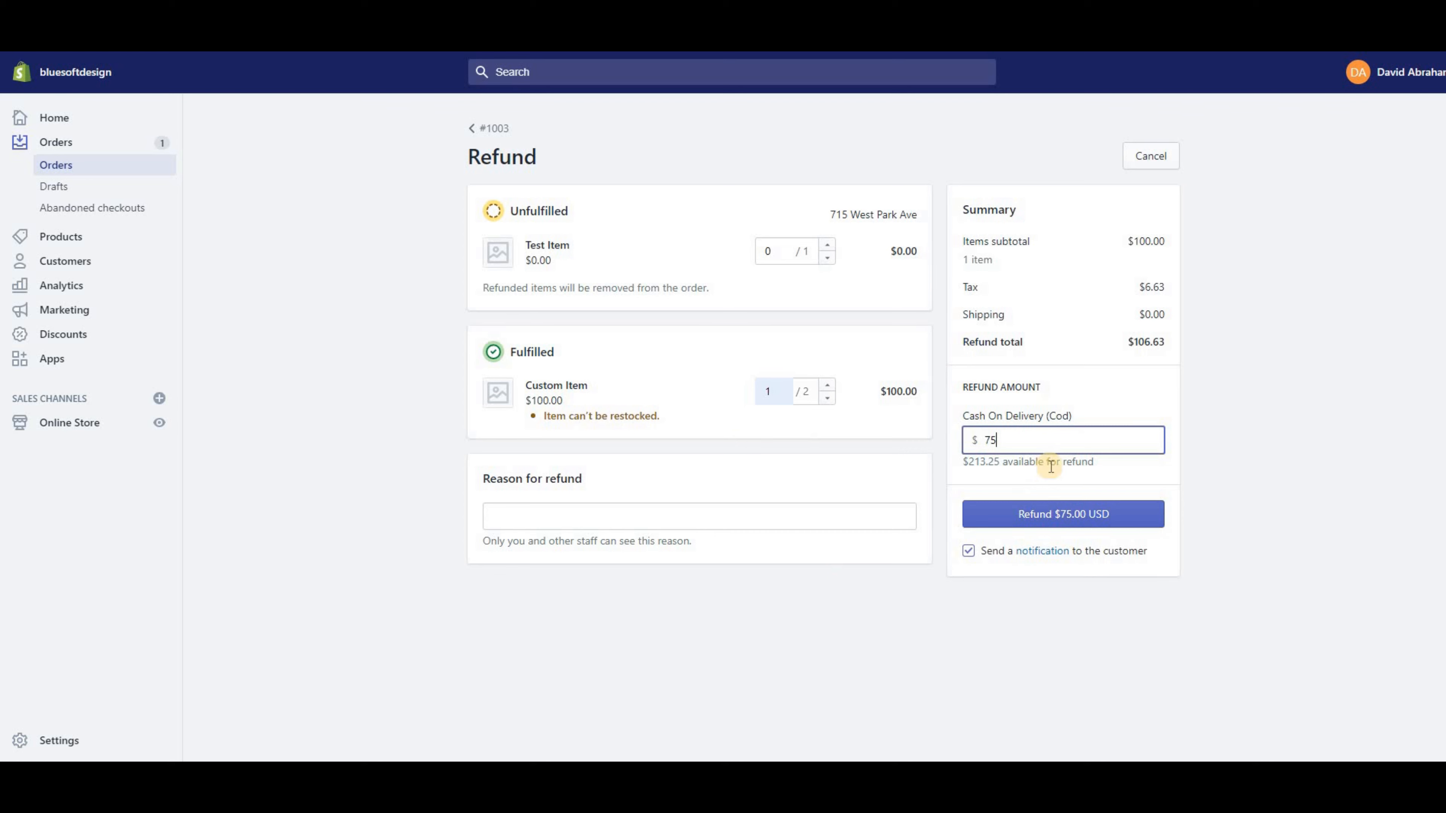
Clear the refund amount and reset the Custom Item's refund quantity to 0.
{"action": "left_click", "coordinate": [815, 441]}
{"action": "double_click", "coordinate": [1003, 439]}
{"action": "key", "text": "BackSpace"}
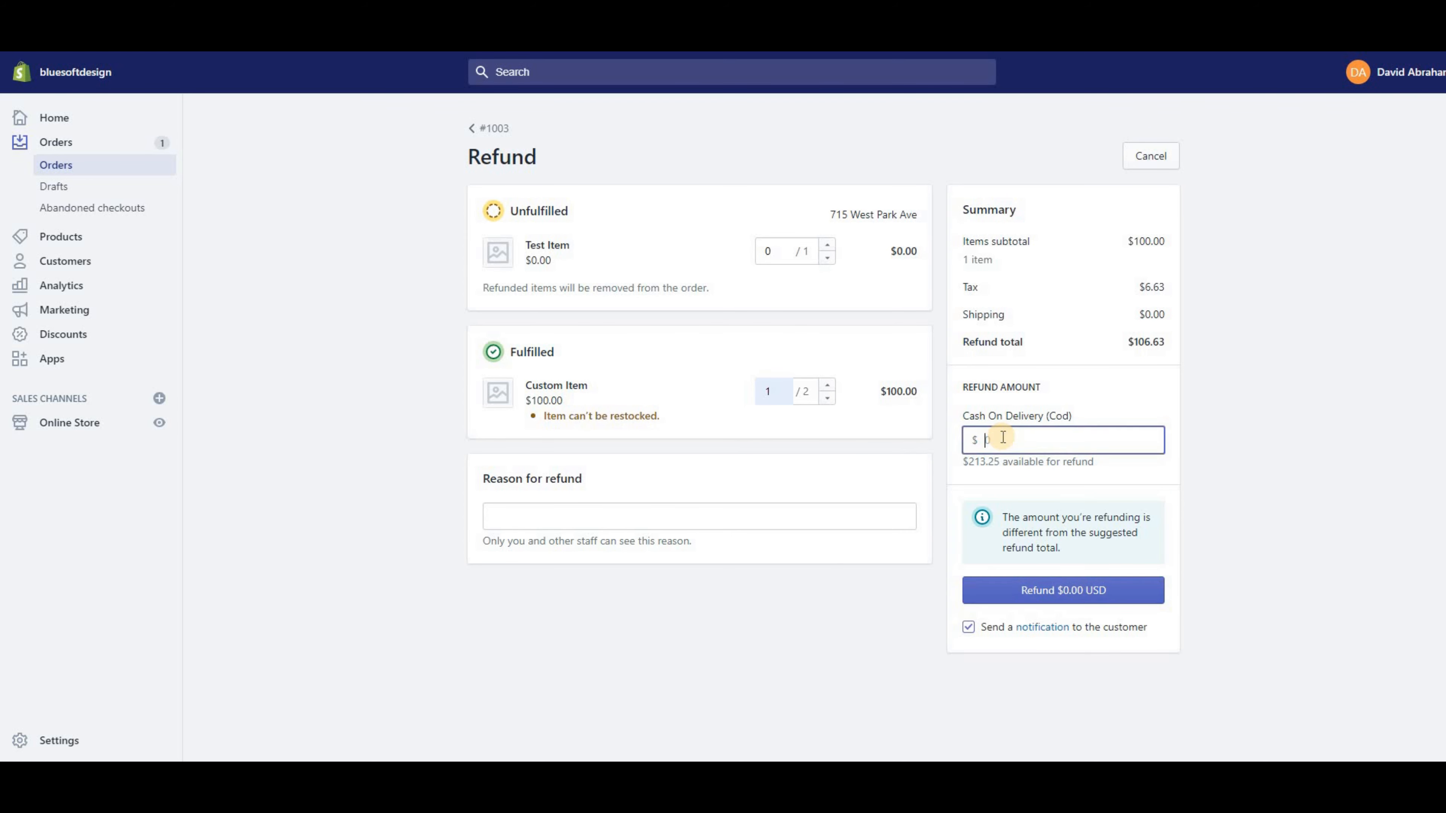
{"action": "left_click", "coordinate": [825, 398]}
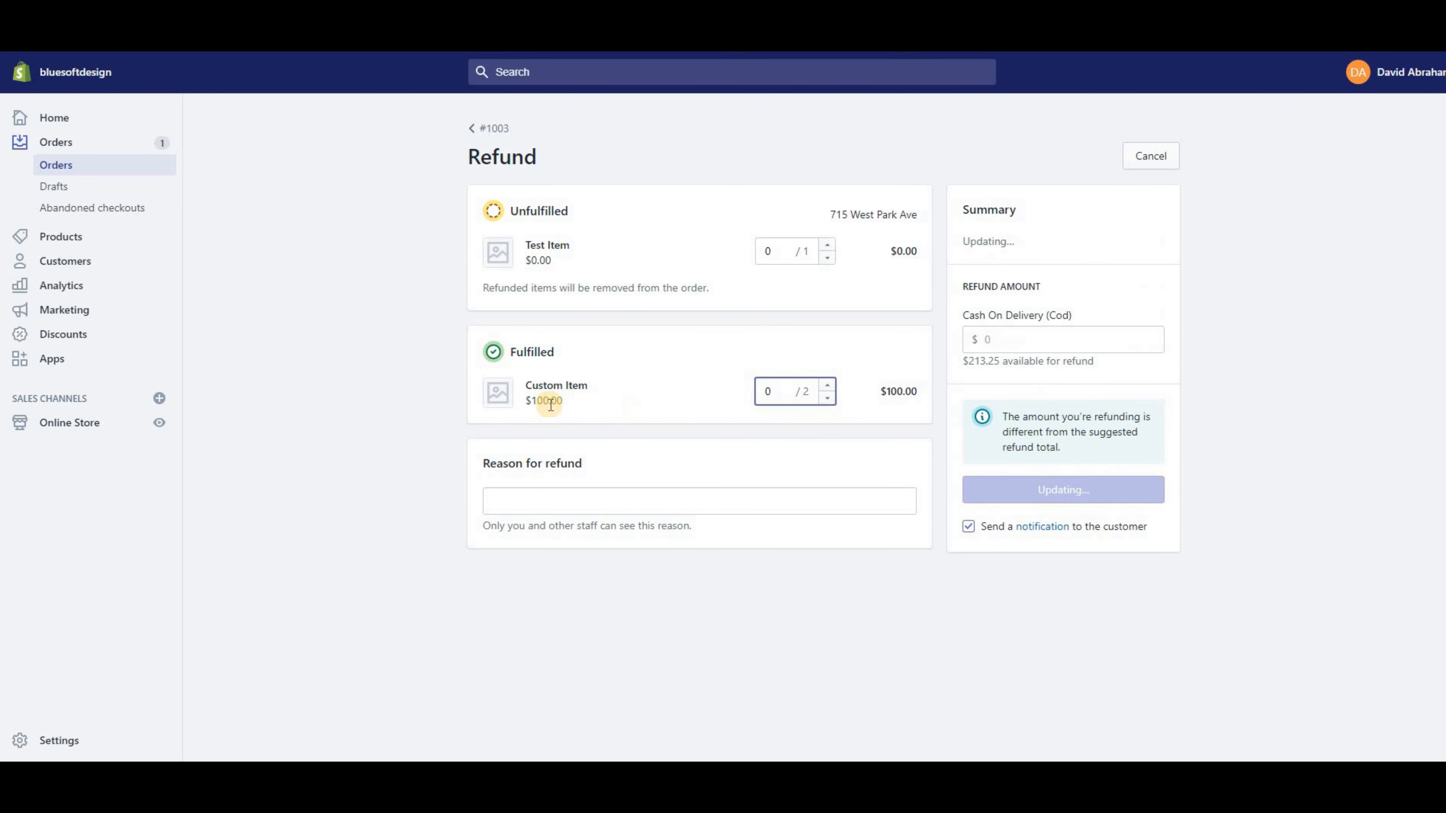
Check the fulfilled Custom Item, the Cash On Delivery refund field and the amount available for refund.
{"action": "triple_click", "coordinate": [627, 381]}
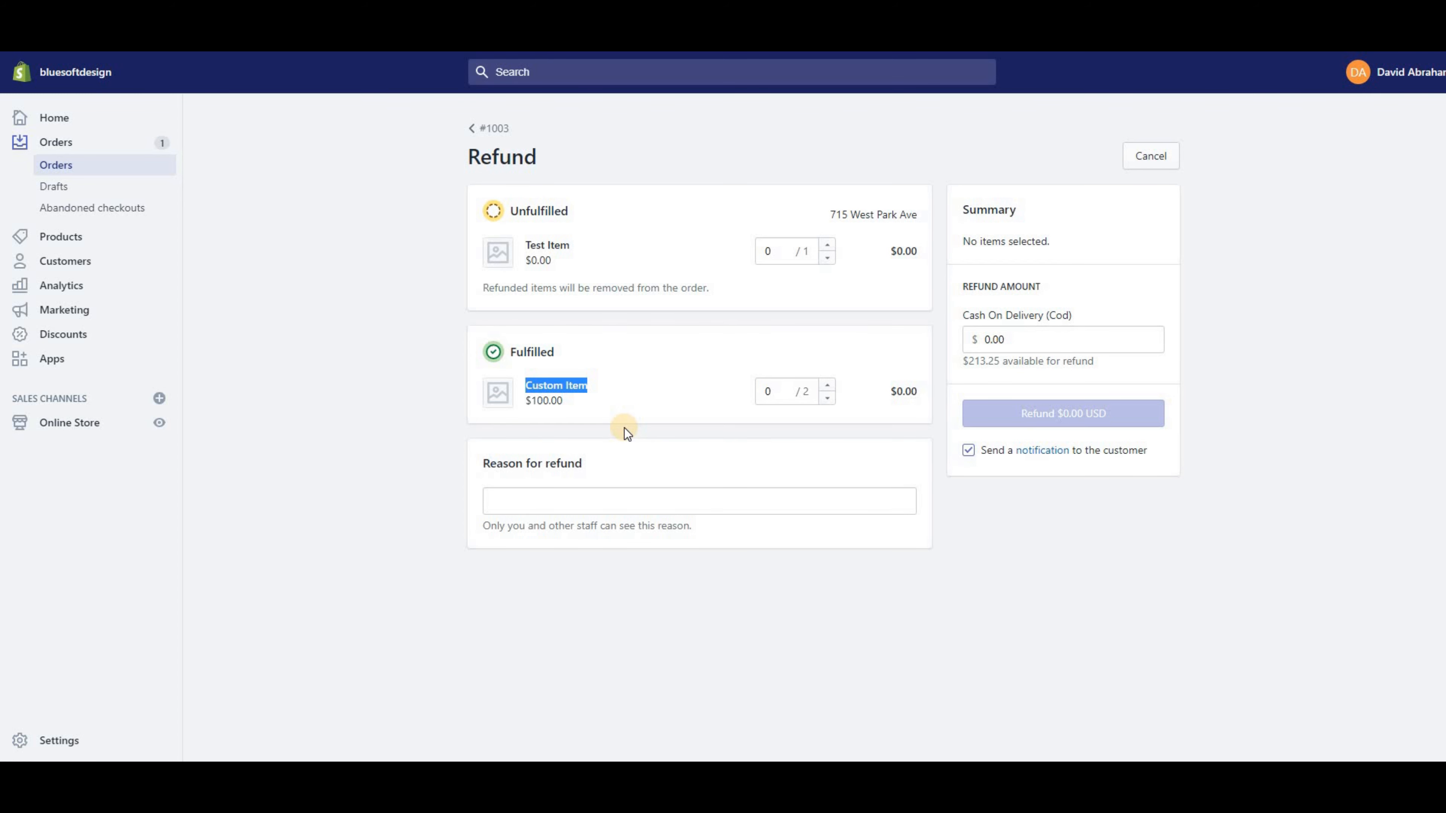
{"action": "left_click", "coordinate": [1045, 346]}
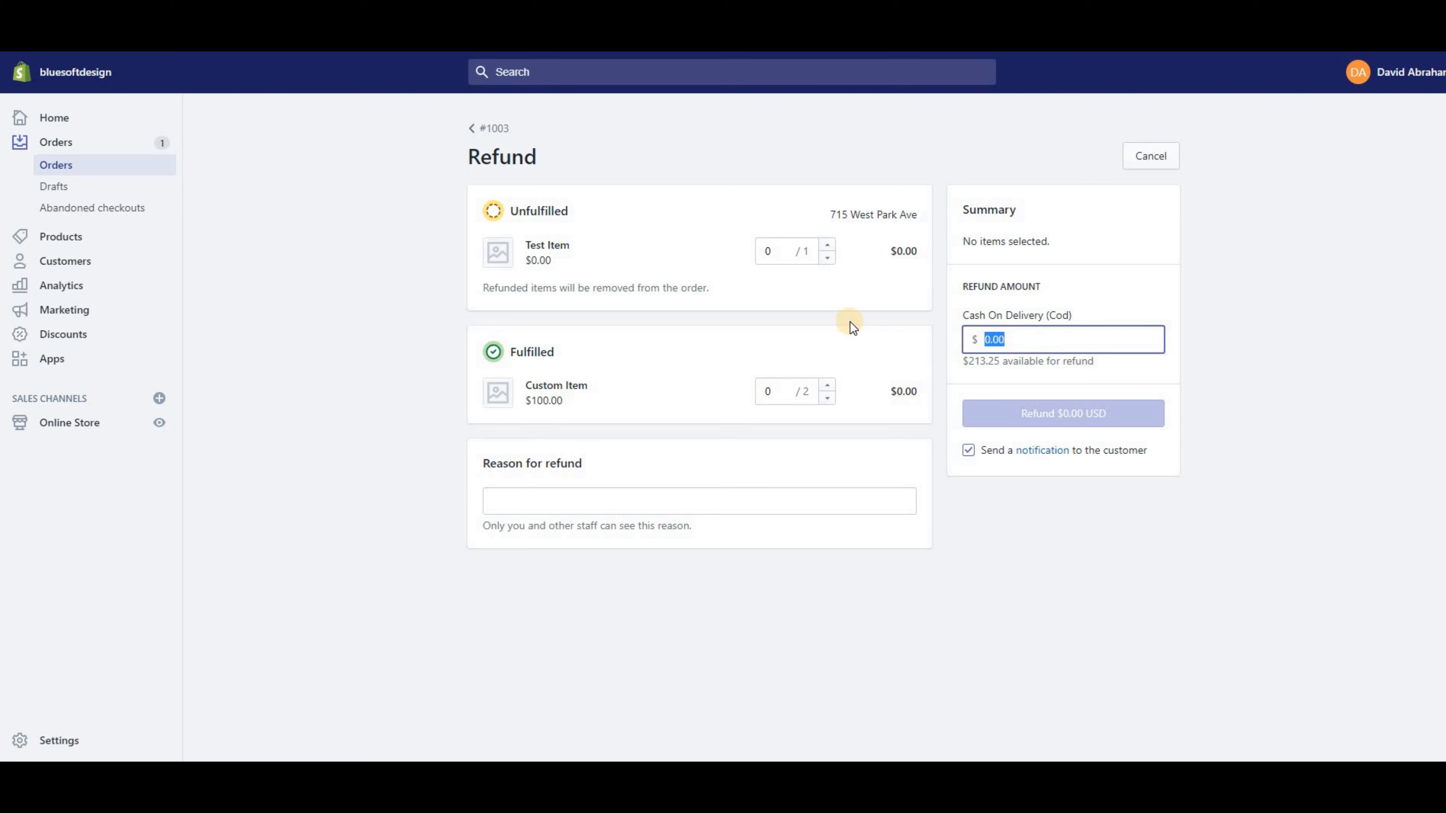
{"action": "left_click_drag", "start_coordinate": [945, 313], "coordinate": [995, 360]}
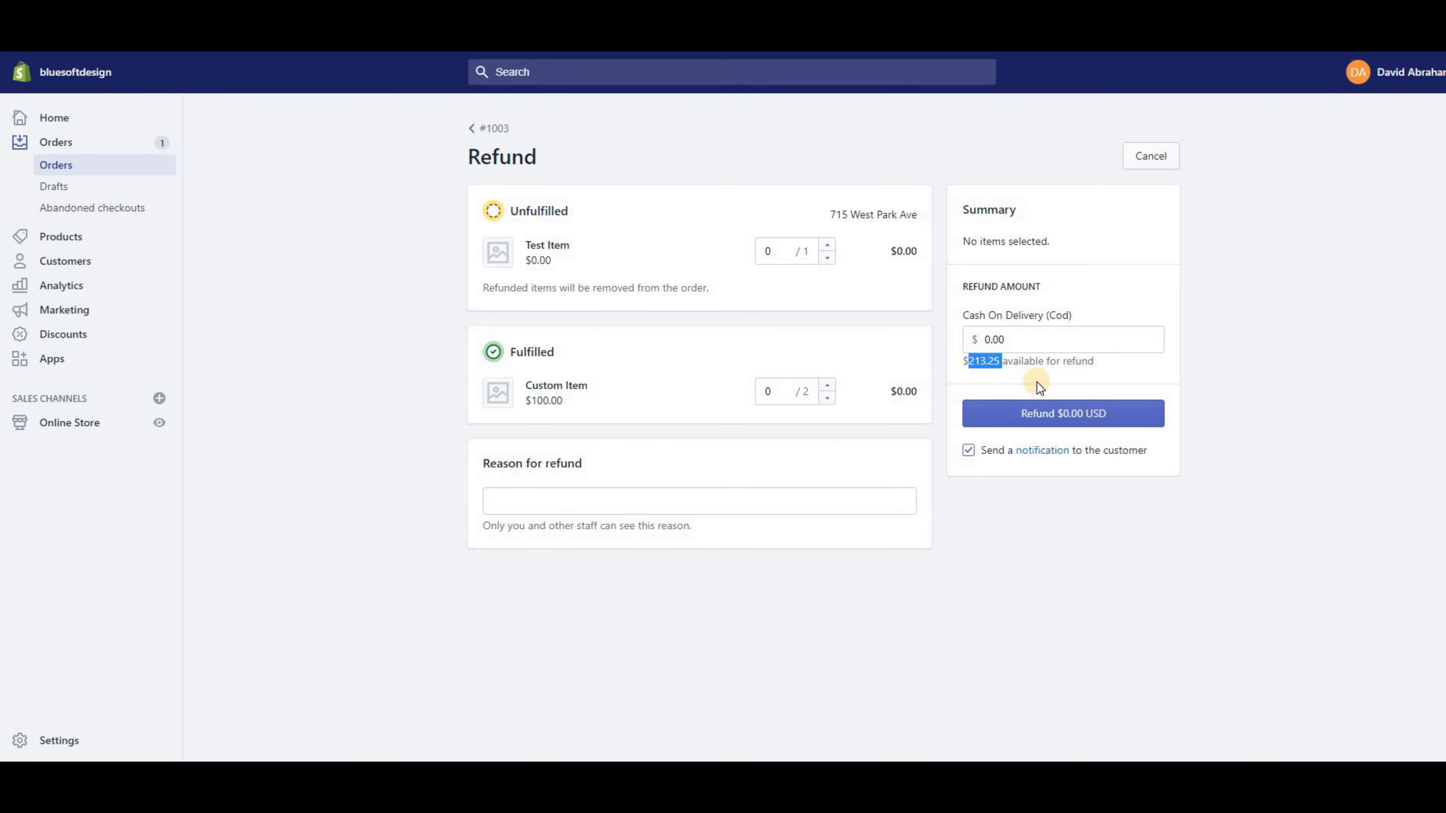
Try a refund quantity of 1 for the Custom Item, then for the Test Item, and discard the unsaved refund.
{"action": "left_click", "coordinate": [825, 387]}
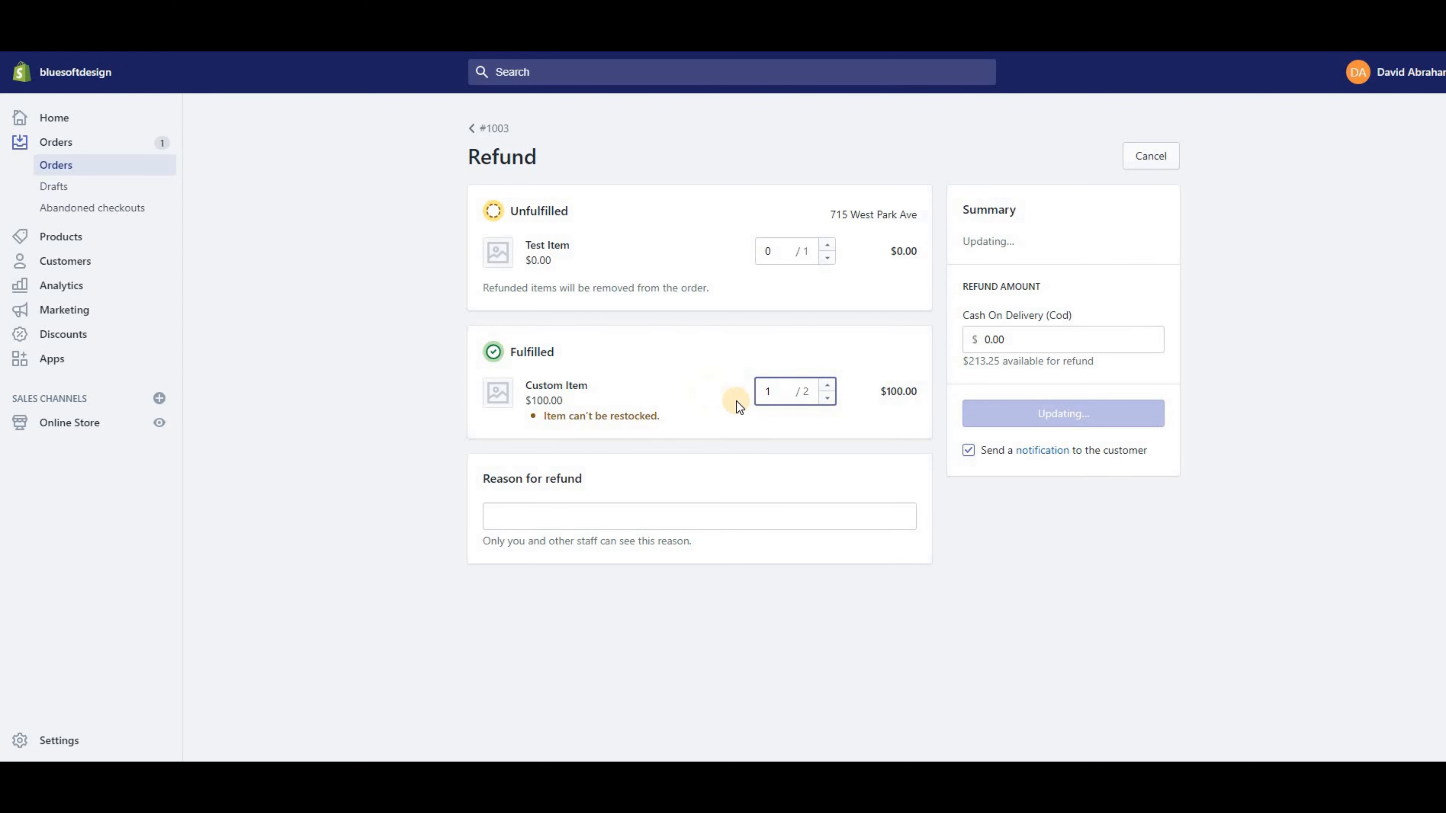
{"action": "left_click", "coordinate": [827, 398]}
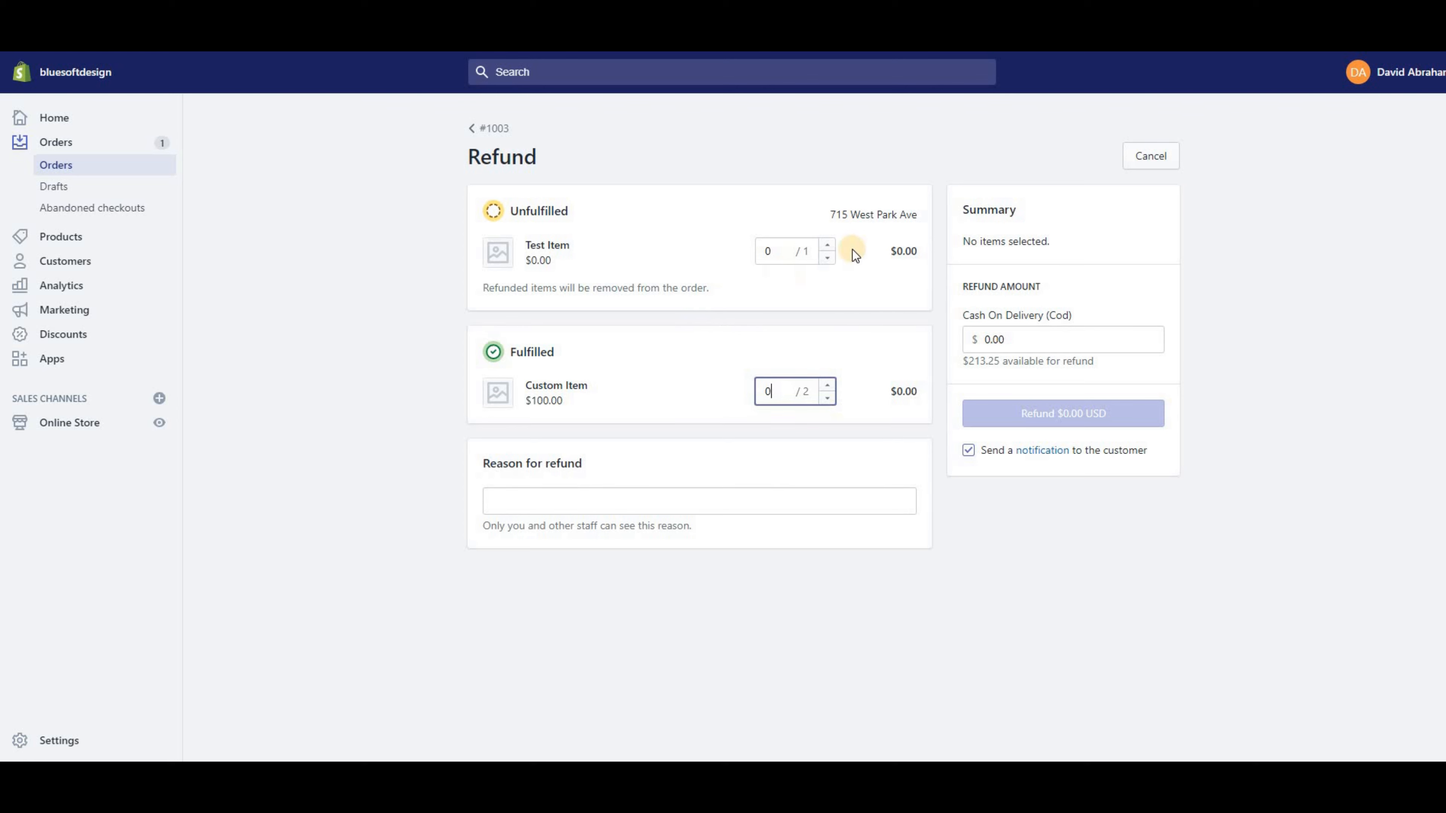
{"action": "left_click", "coordinate": [829, 245]}
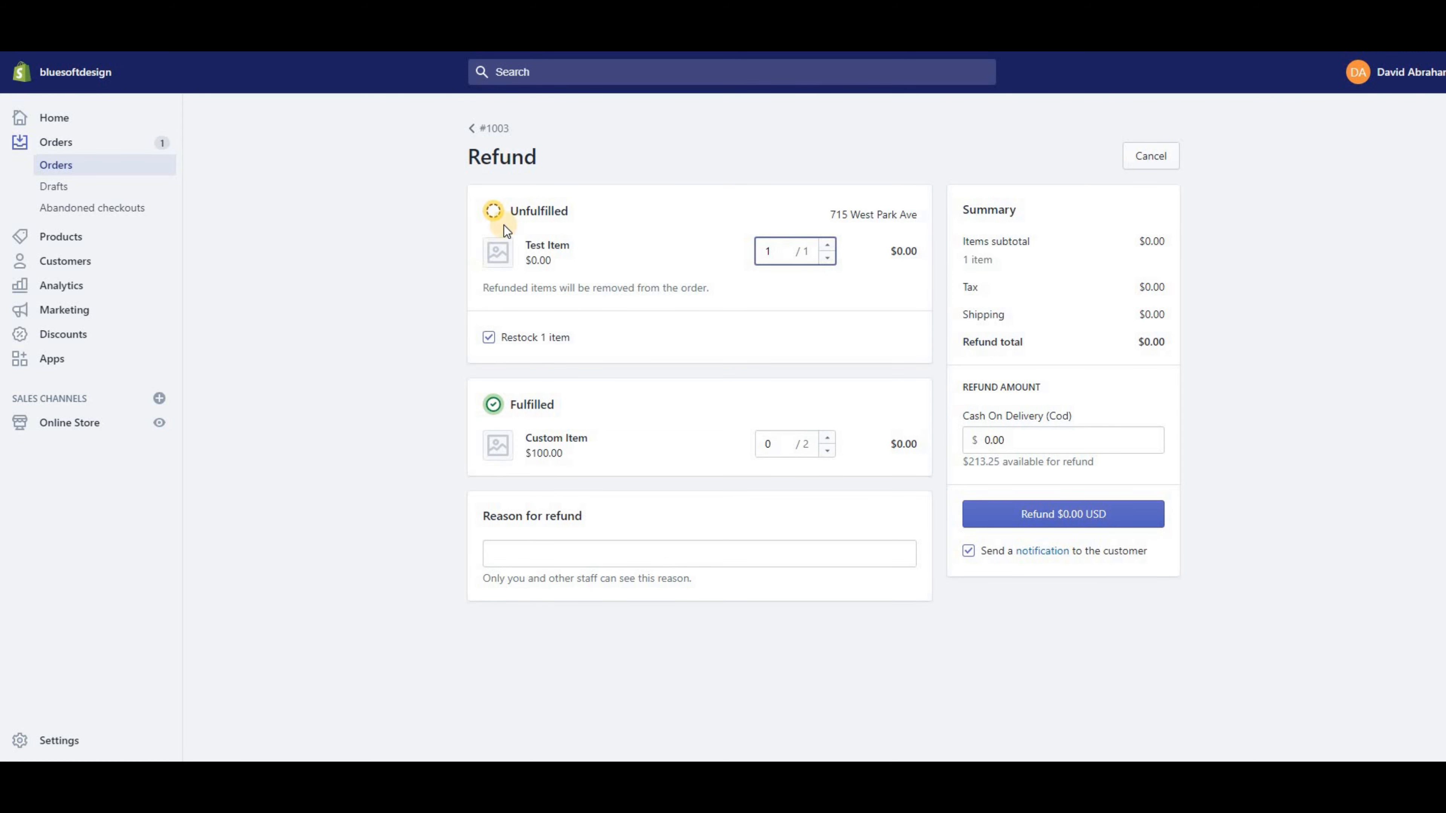
{"action": "left_click", "coordinate": [473, 129]}
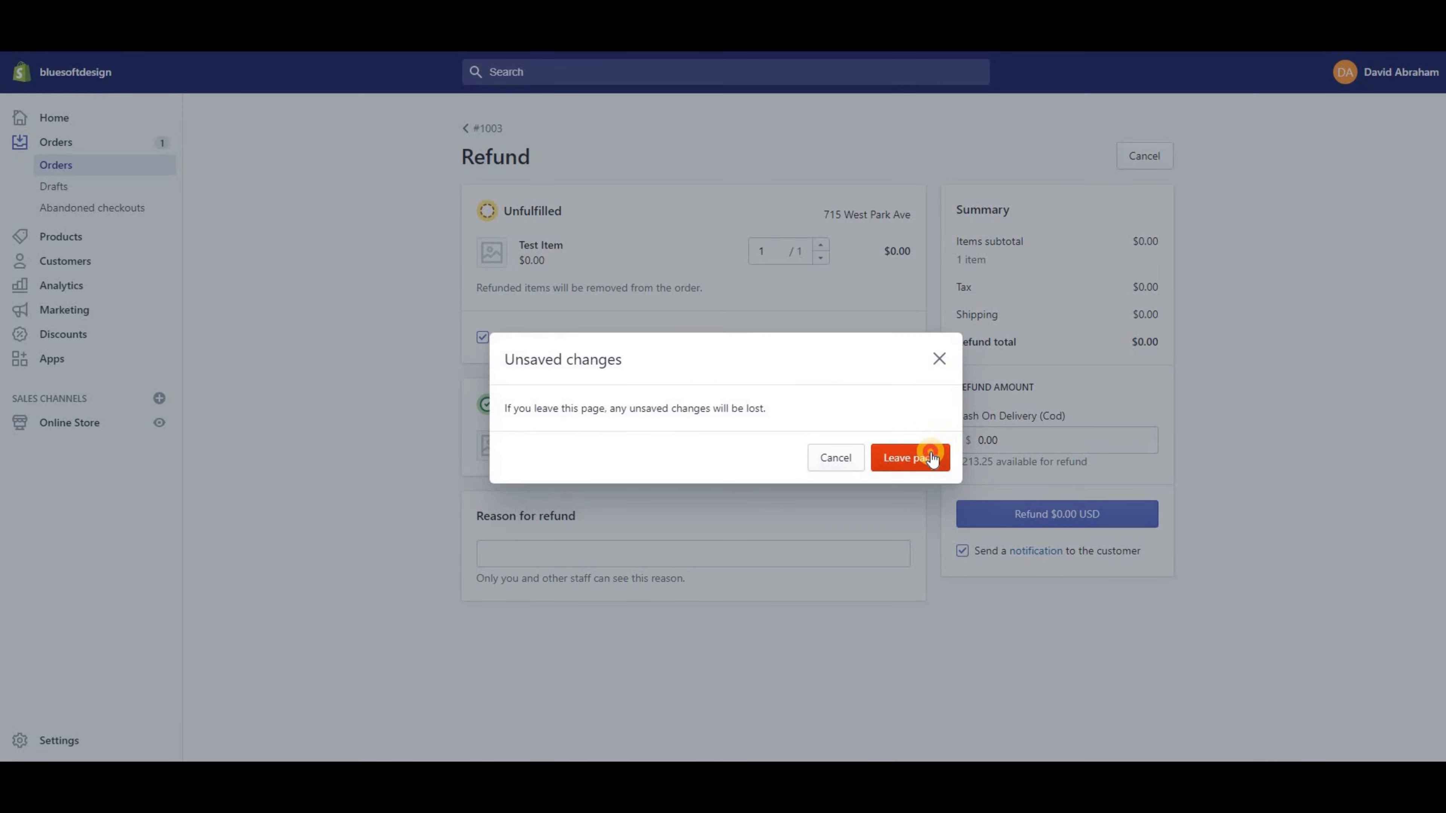
{"action": "left_click", "coordinate": [930, 457]}
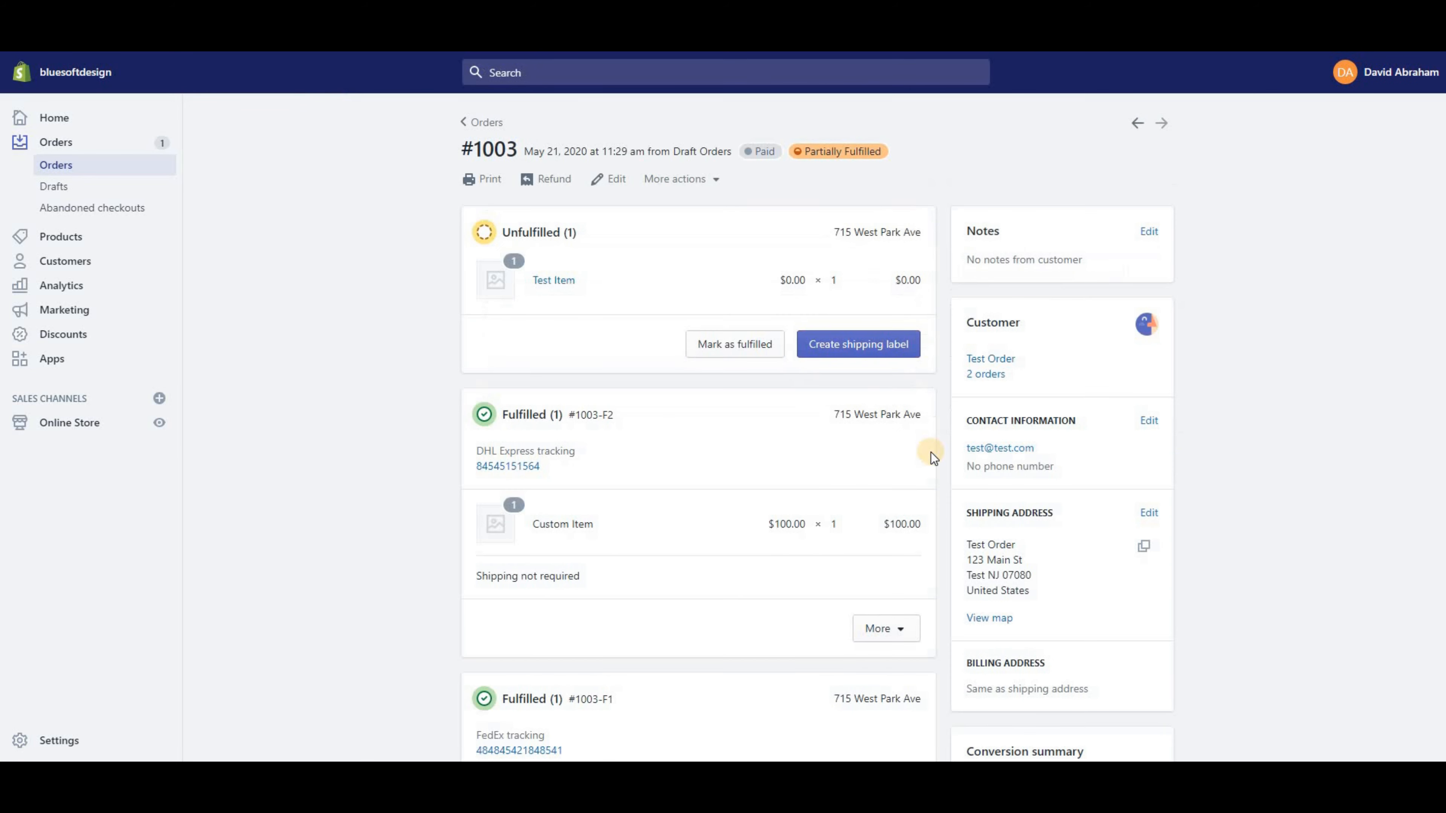
Mark the unfulfilled Test Item as fulfilled with carrier TNT and tracking number 15441515, and review the order.
{"action": "scroll", "coordinate": [625, 313], "scroll_direction": "down", "scroll_amount": 6}
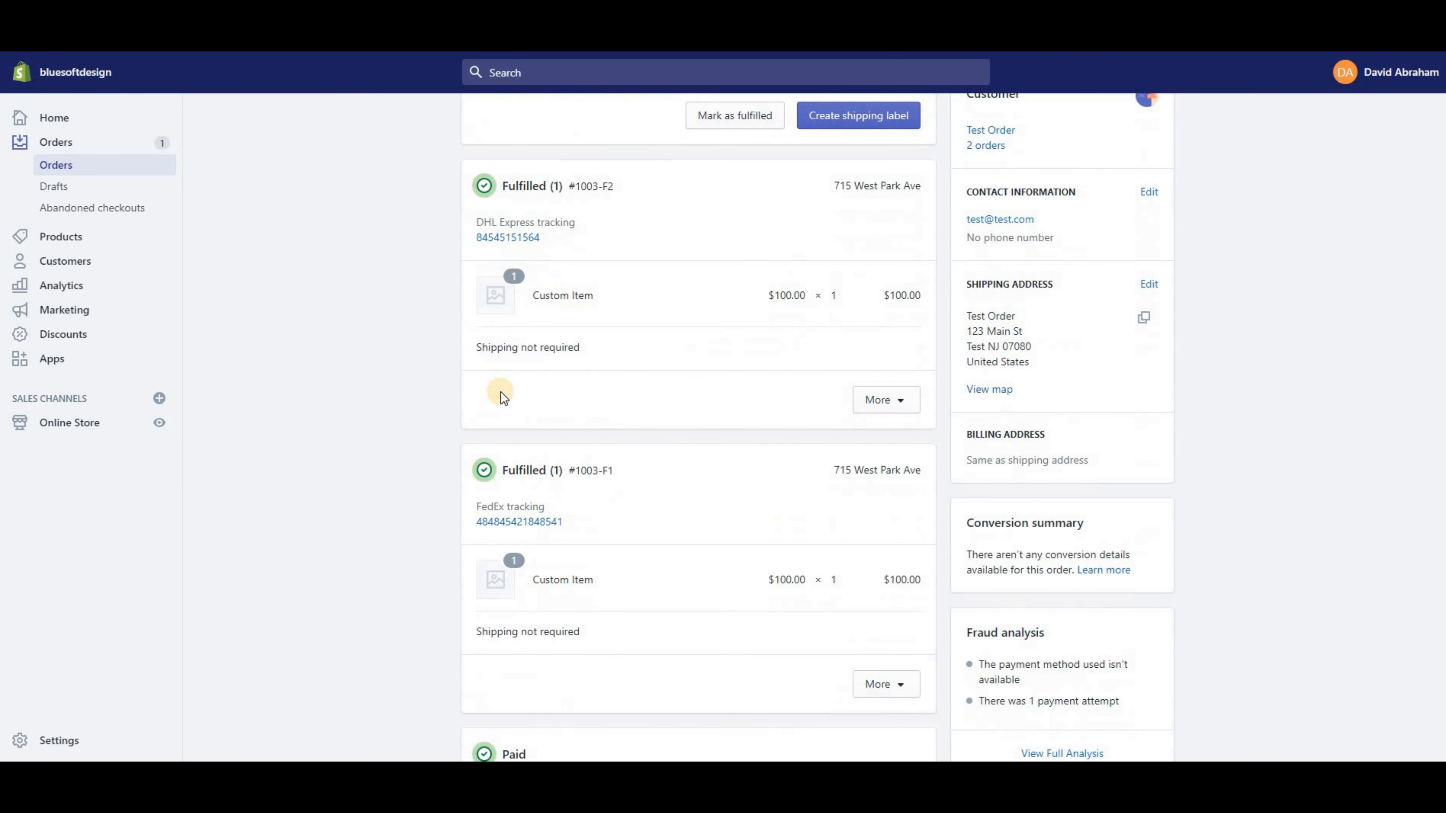
{"action": "scroll", "coordinate": [560, 351], "scroll_direction": "up", "scroll_amount": 6}
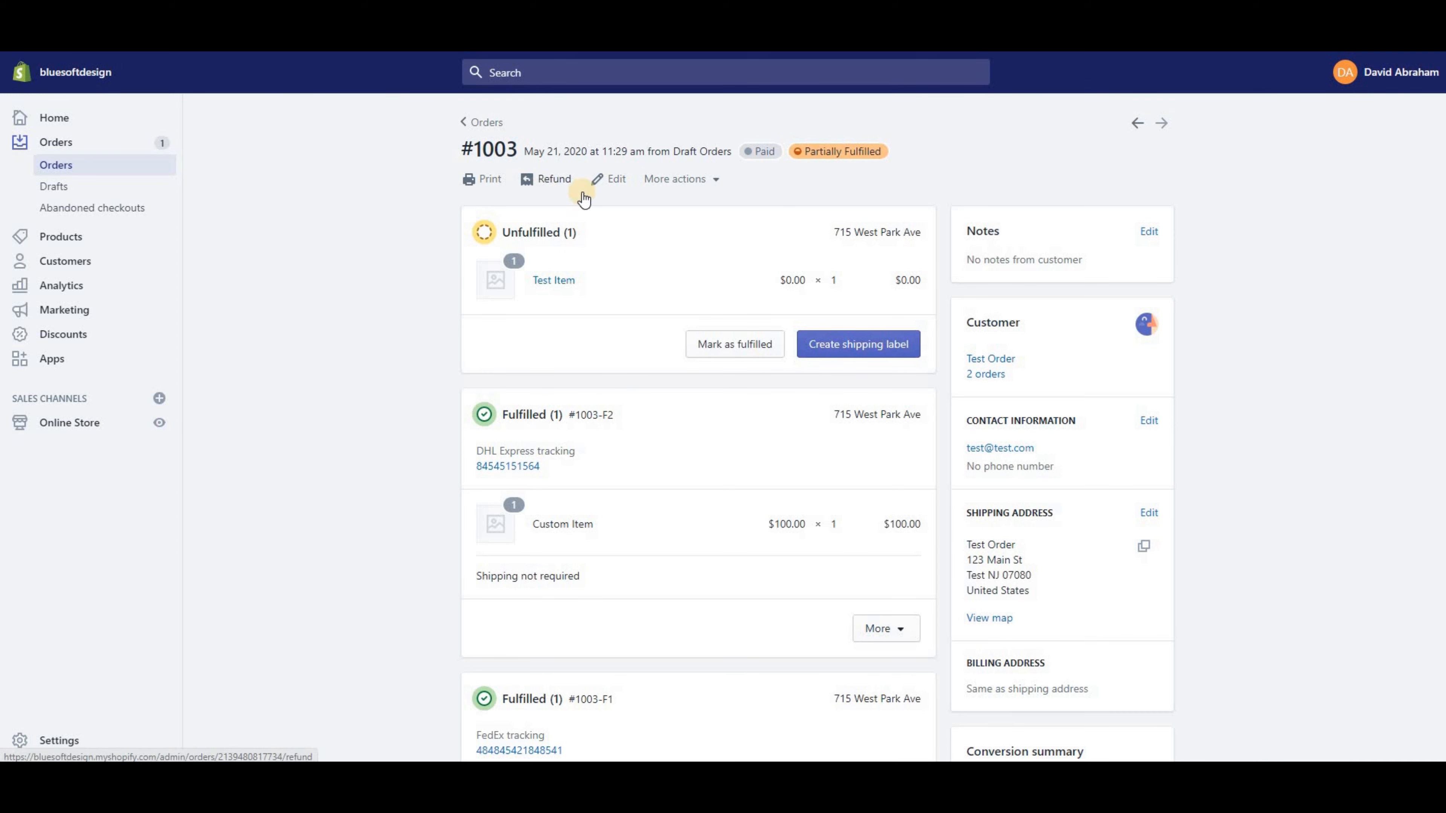
{"action": "left_click", "coordinate": [739, 345]}
{"action": "type", "text": "15441515"}
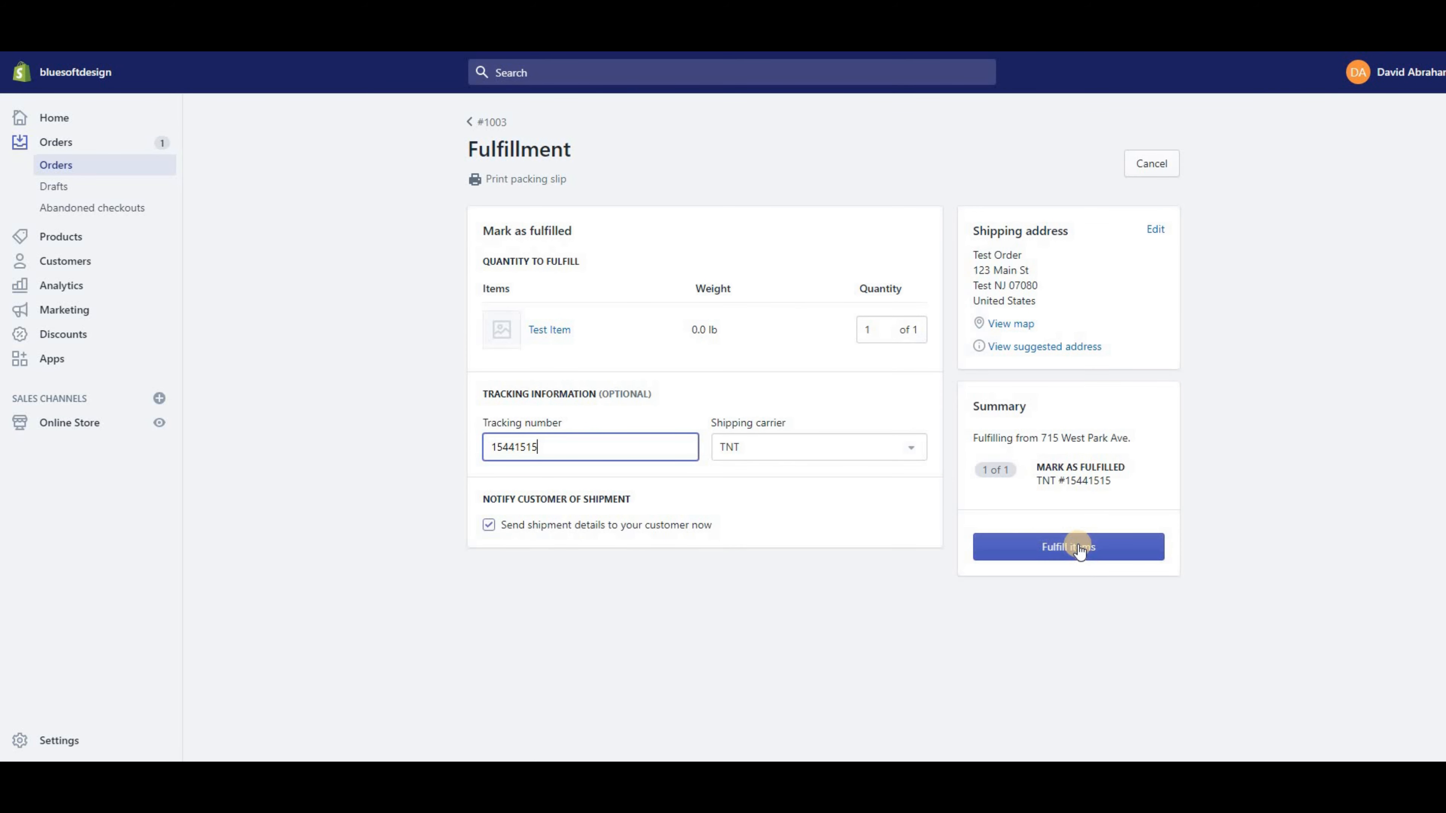
{"action": "left_click", "coordinate": [1078, 545]}
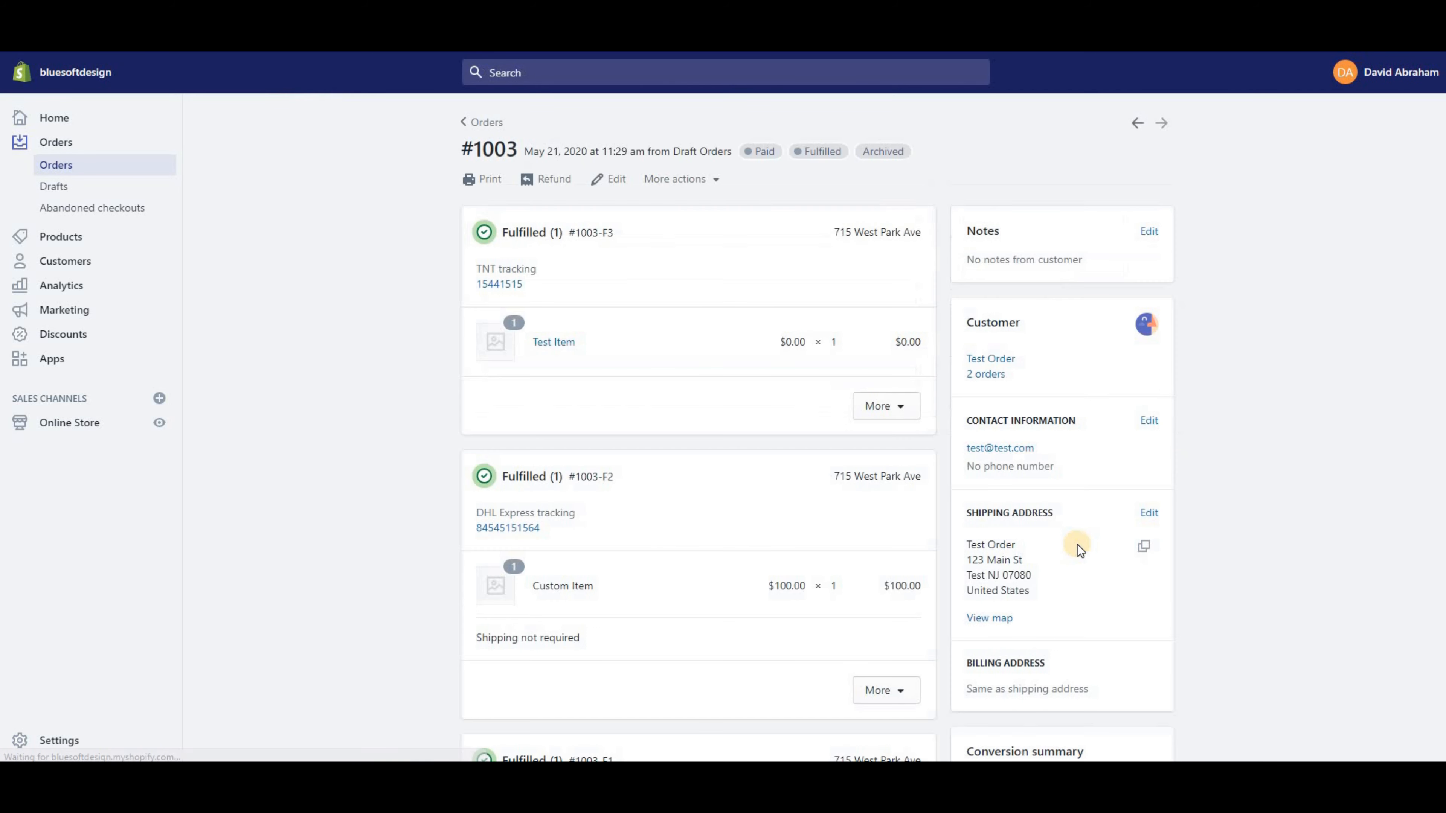
{"action": "scroll", "coordinate": [615, 372], "scroll_direction": "down", "scroll_amount": 8}
{"action": "scroll", "coordinate": [616, 372], "scroll_direction": "up", "scroll_amount": 9}
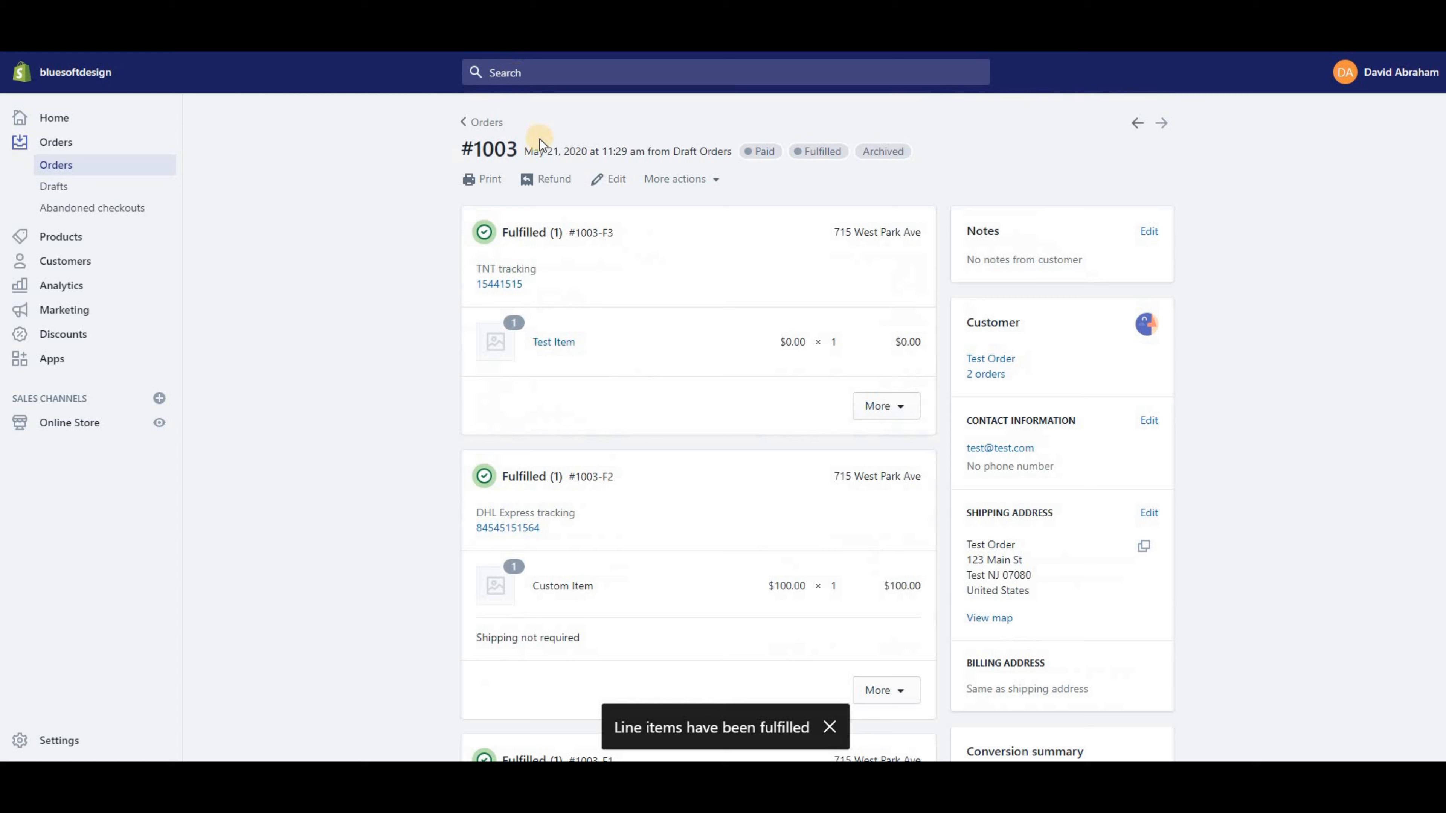
Look over the abandoned checkouts page and the additional actions available for the orders list.
{"action": "left_click", "coordinate": [485, 125]}
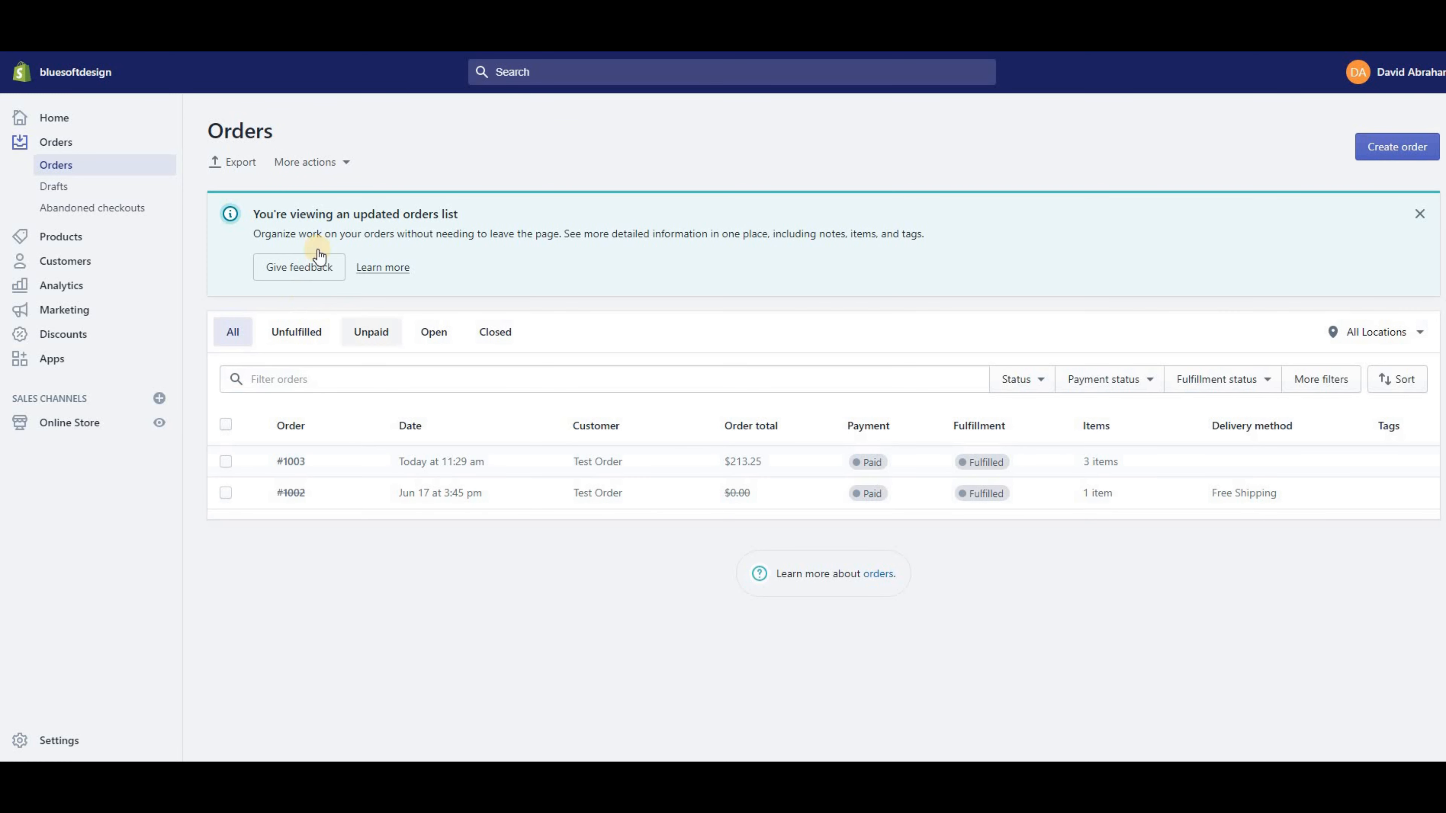
{"action": "left_click", "coordinate": [108, 215]}
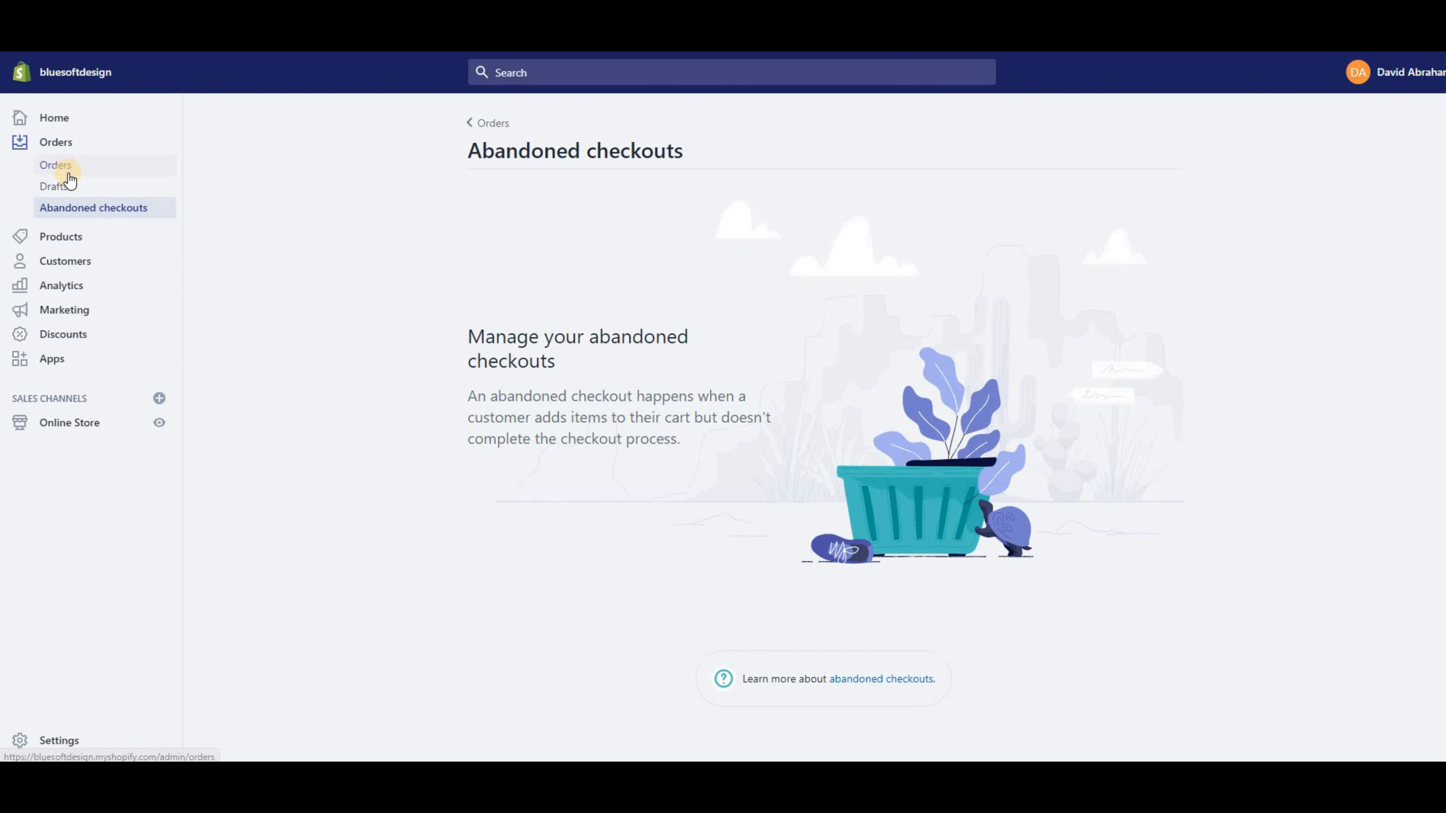
{"action": "left_click", "coordinate": [80, 166]}
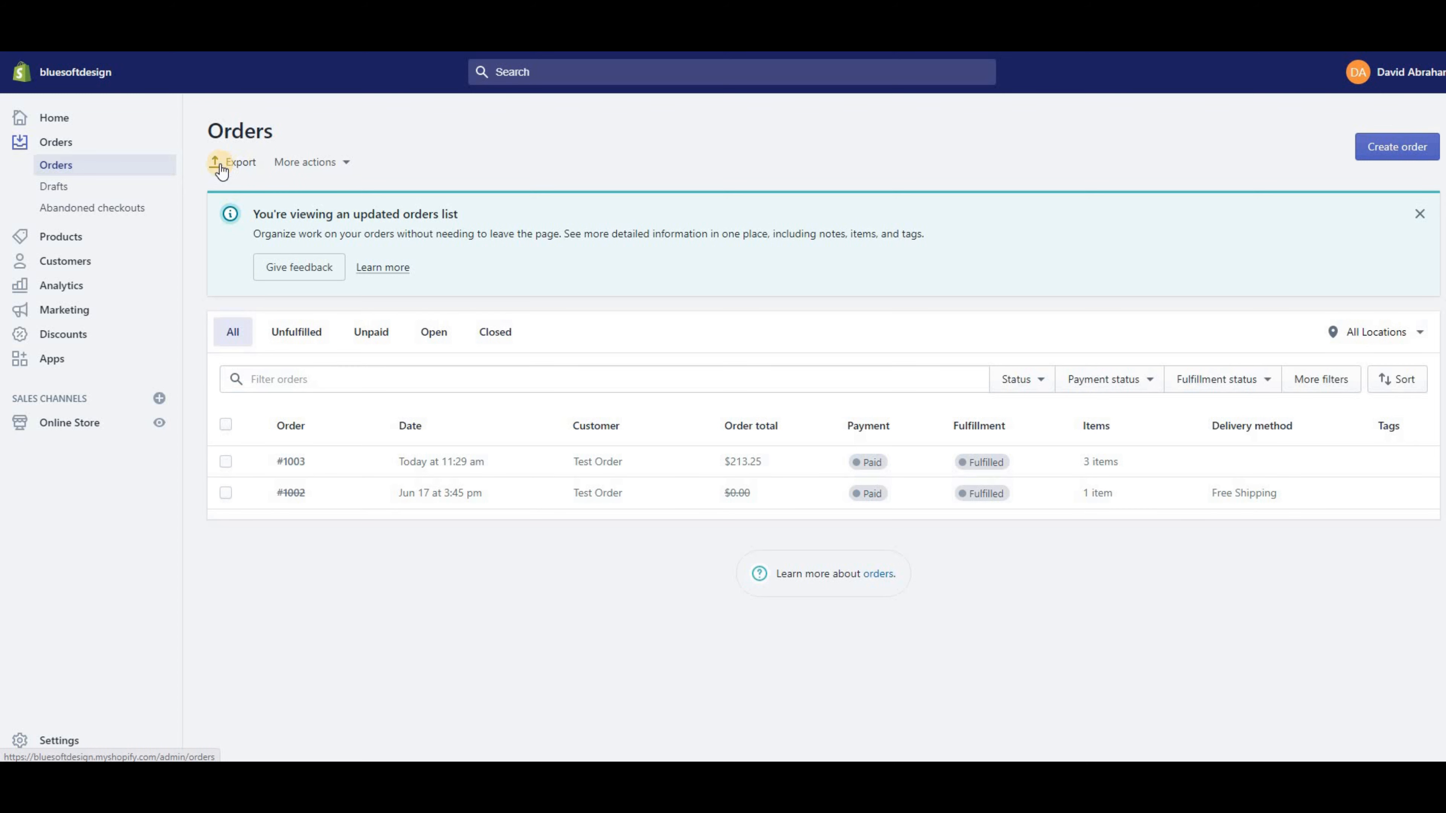
{"action": "left_click", "coordinate": [297, 163]}
{"action": "left_click", "coordinate": [484, 159]}
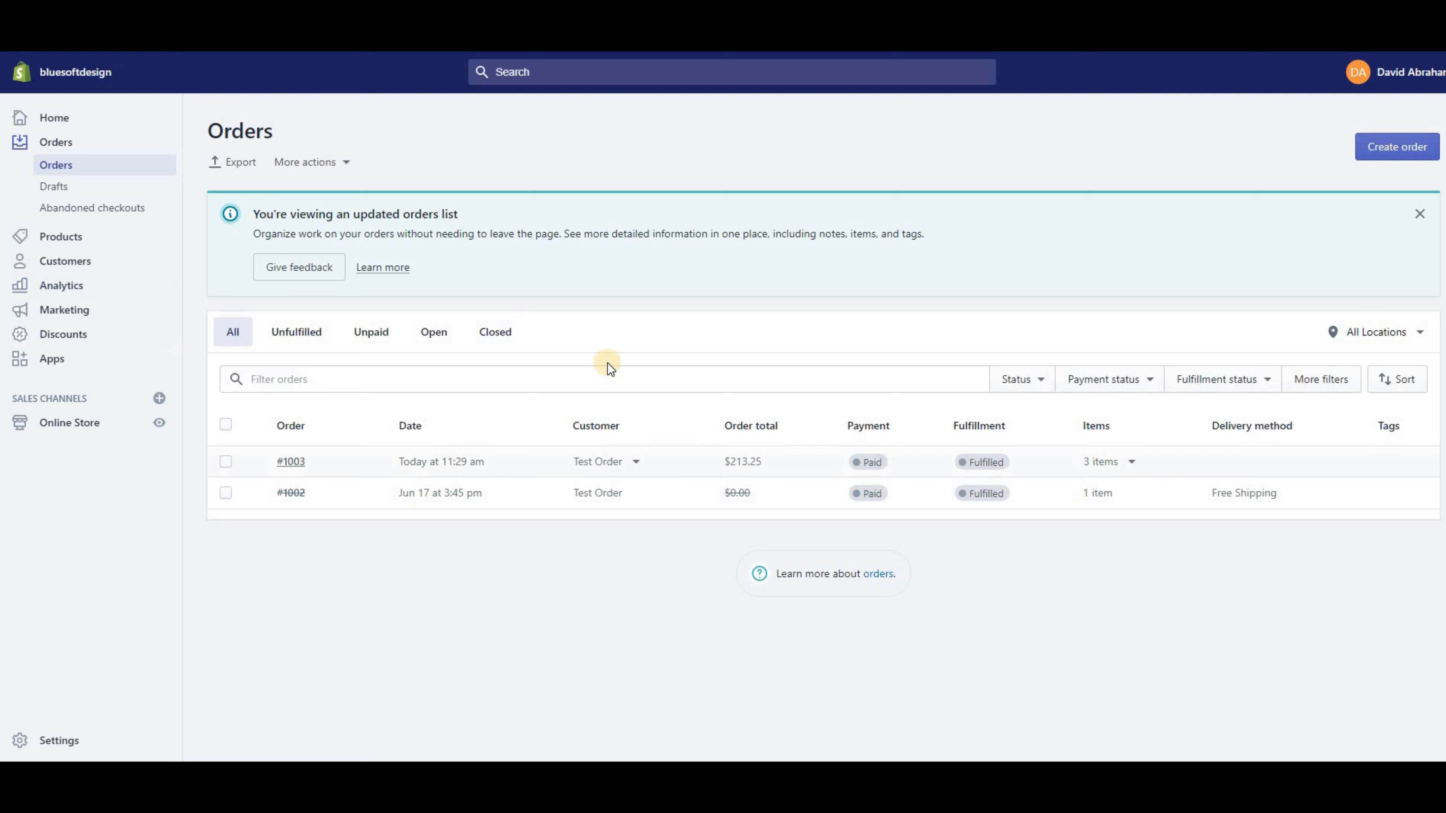